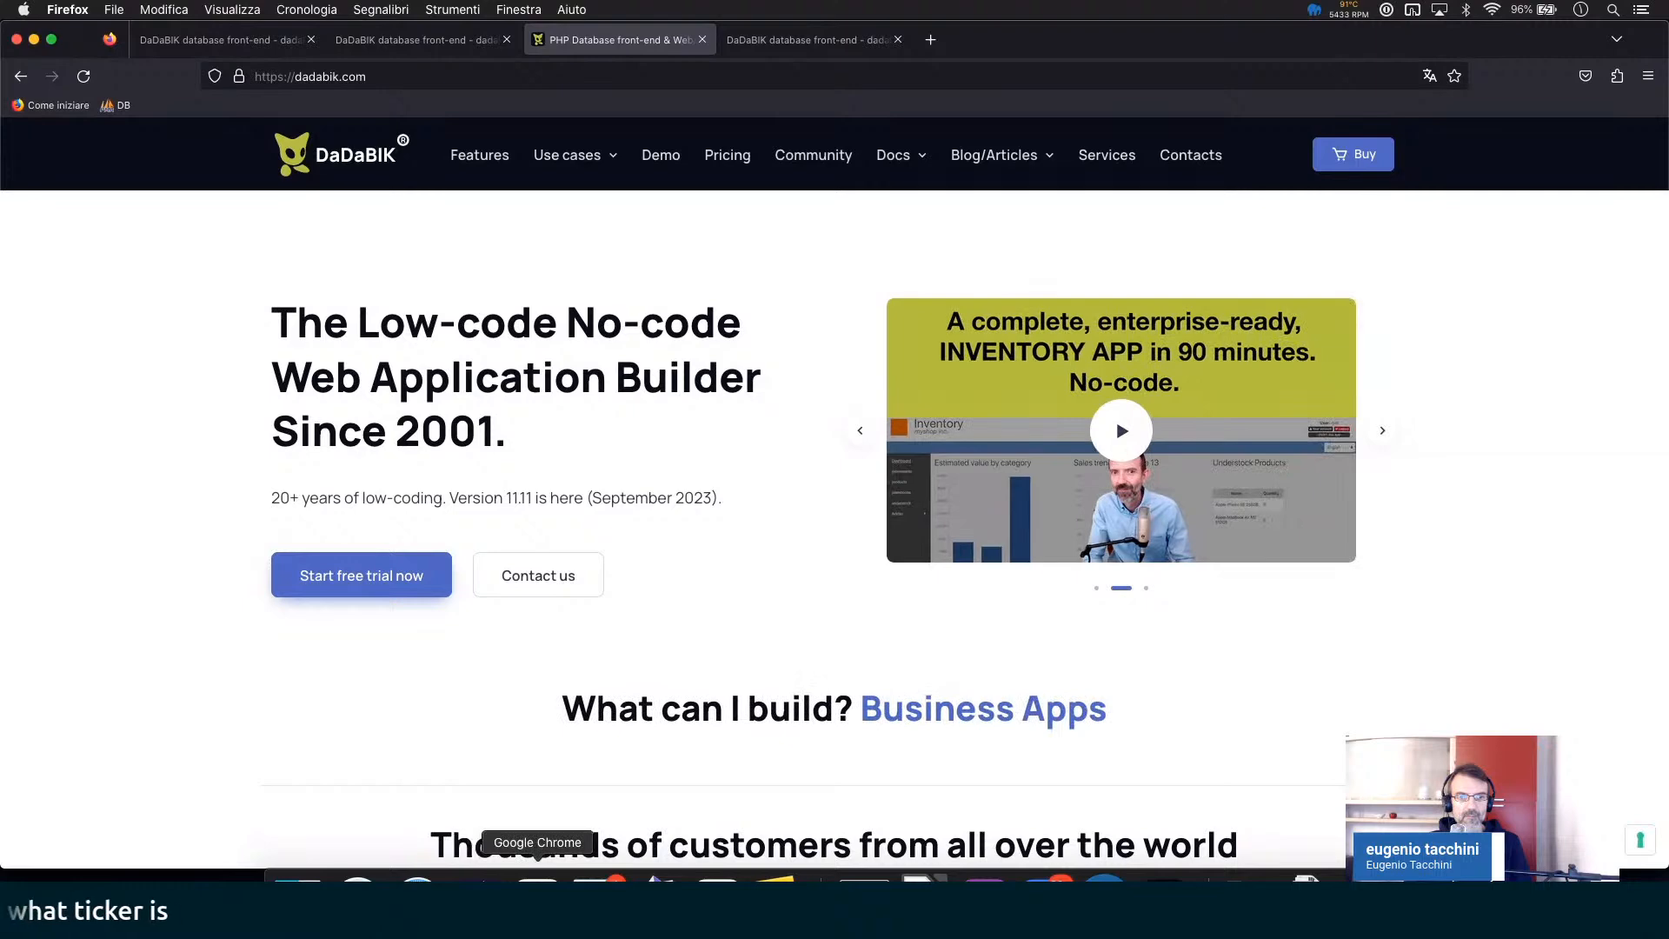
- Switch to the evmux live studio in Chrome and turn off the presenter's camera and microphone
{"action": "left_click", "coordinate": [537, 874]}
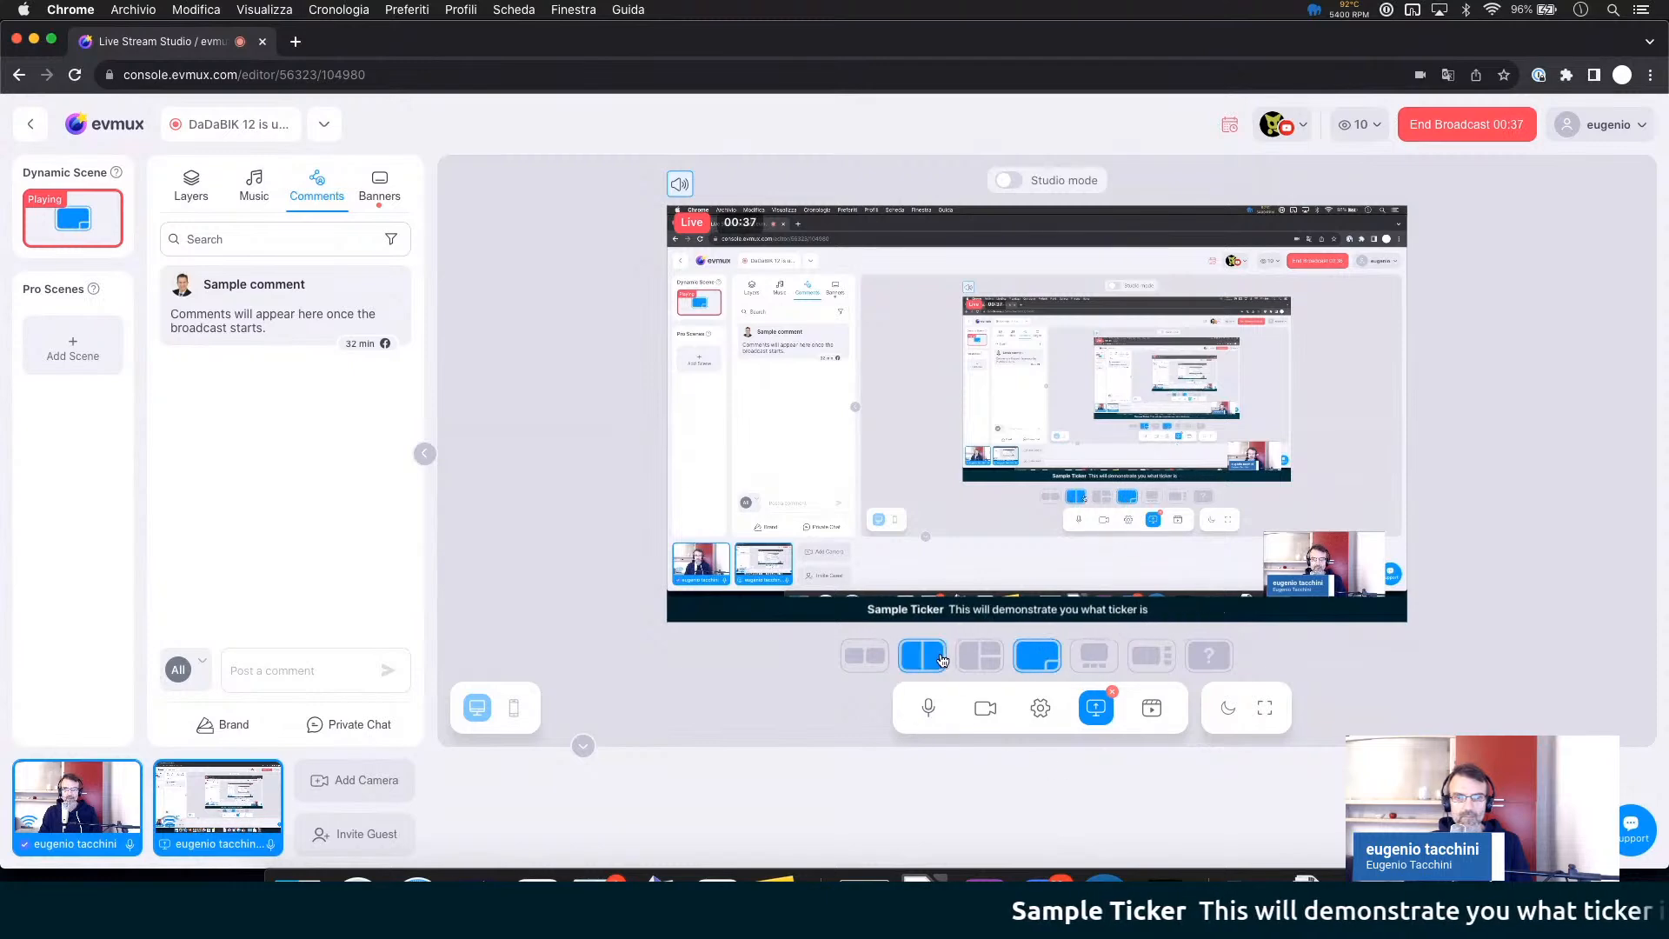
{"action": "left_click", "coordinate": [984, 709]}
{"action": "left_click", "coordinate": [927, 707]}
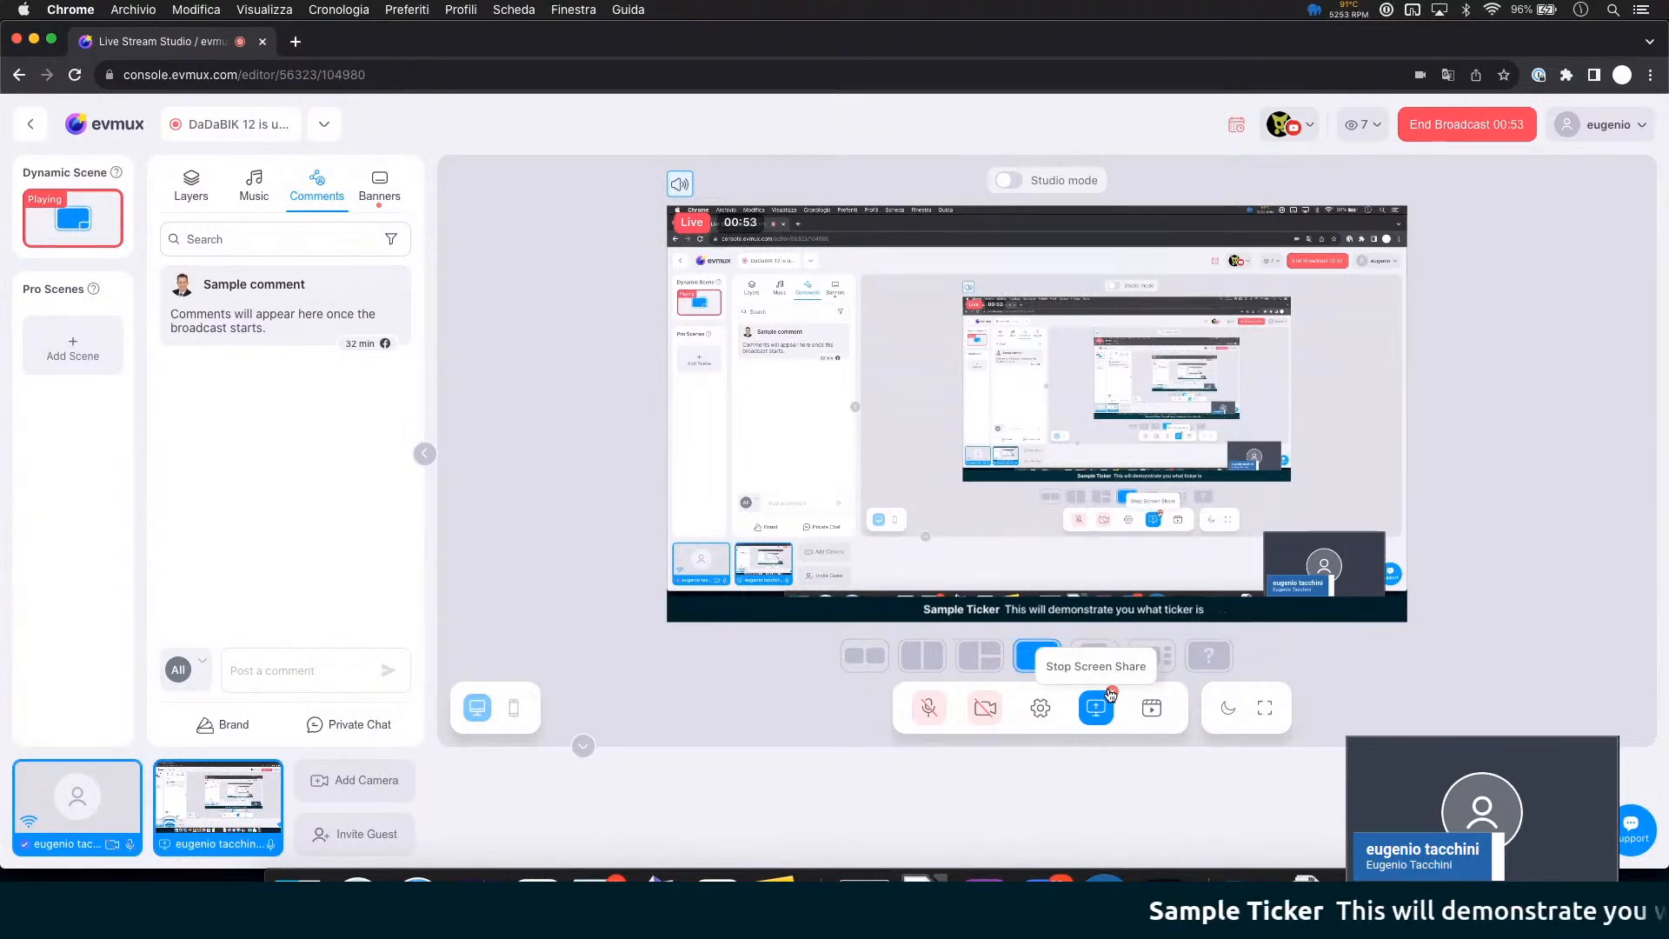
{"action": "left_click", "coordinate": [1111, 695]}
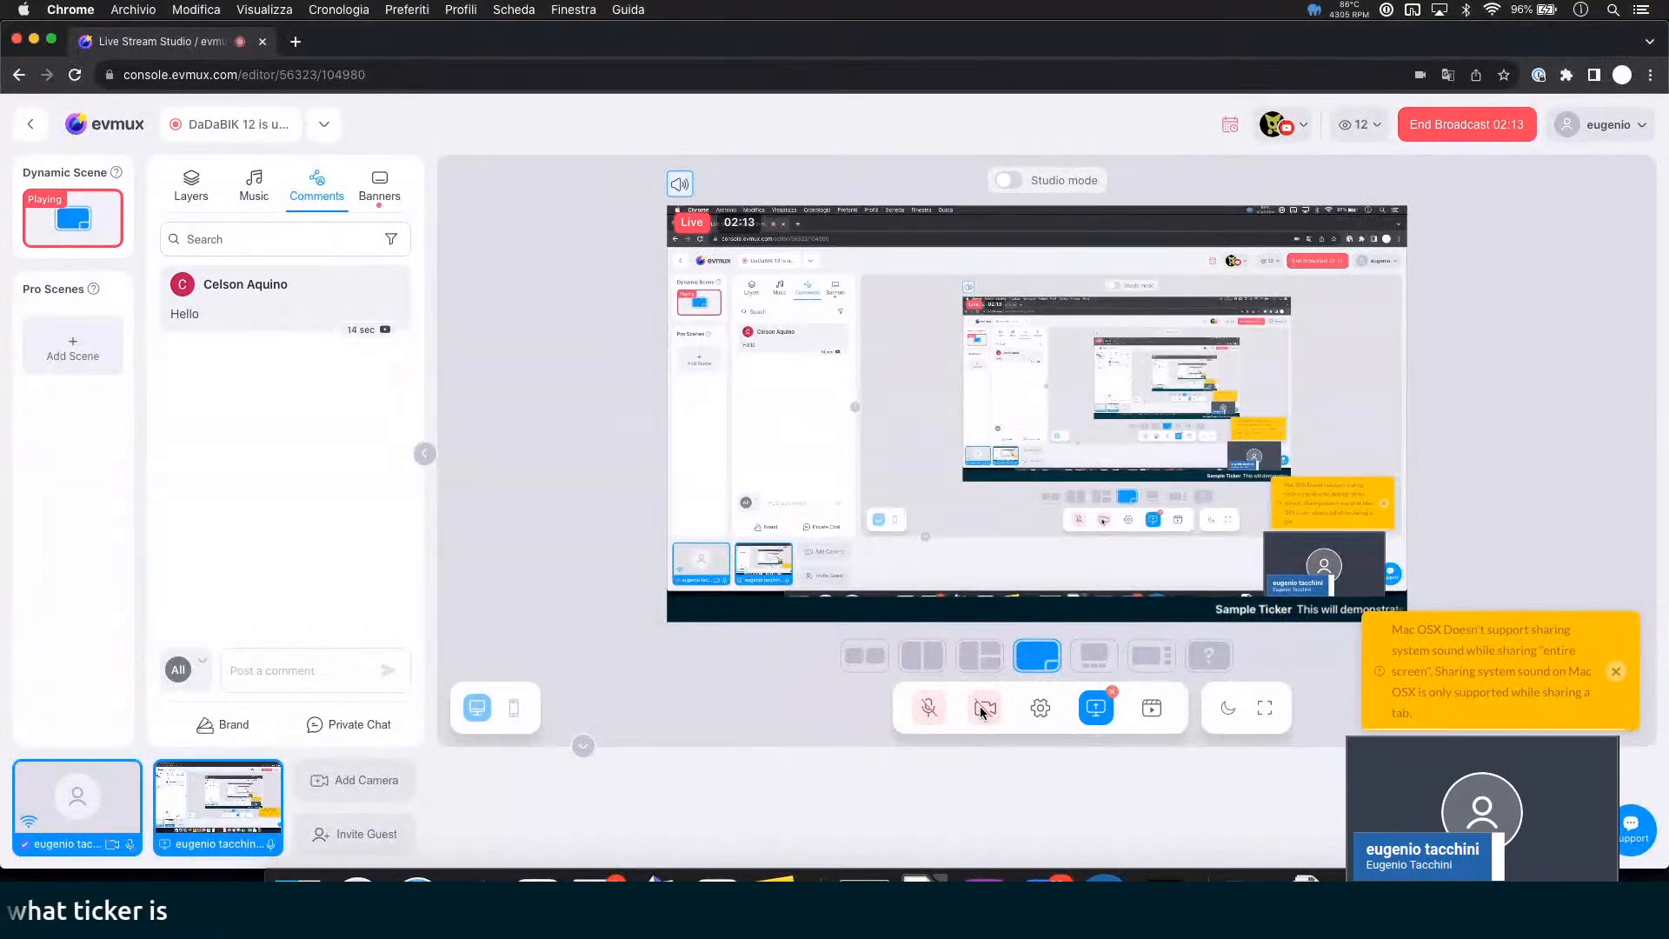
- Turn the camera and microphone back on in the live studio and switch back to Firefox
{"action": "left_click", "coordinate": [979, 713]}
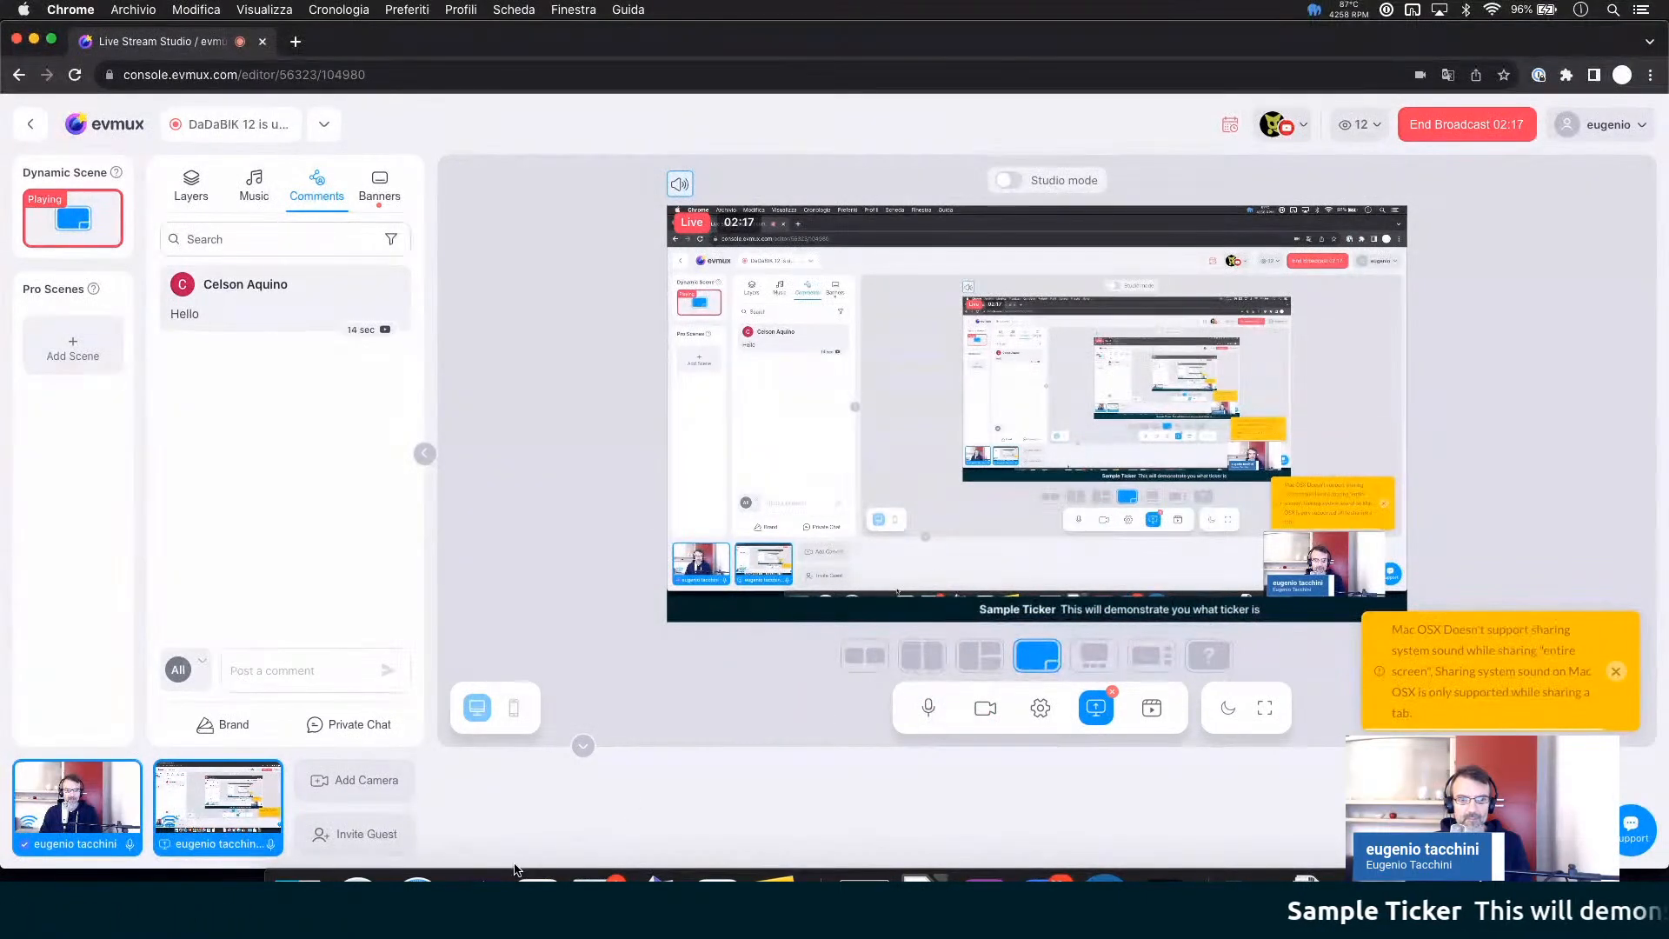
{"action": "left_click", "coordinate": [478, 873]}
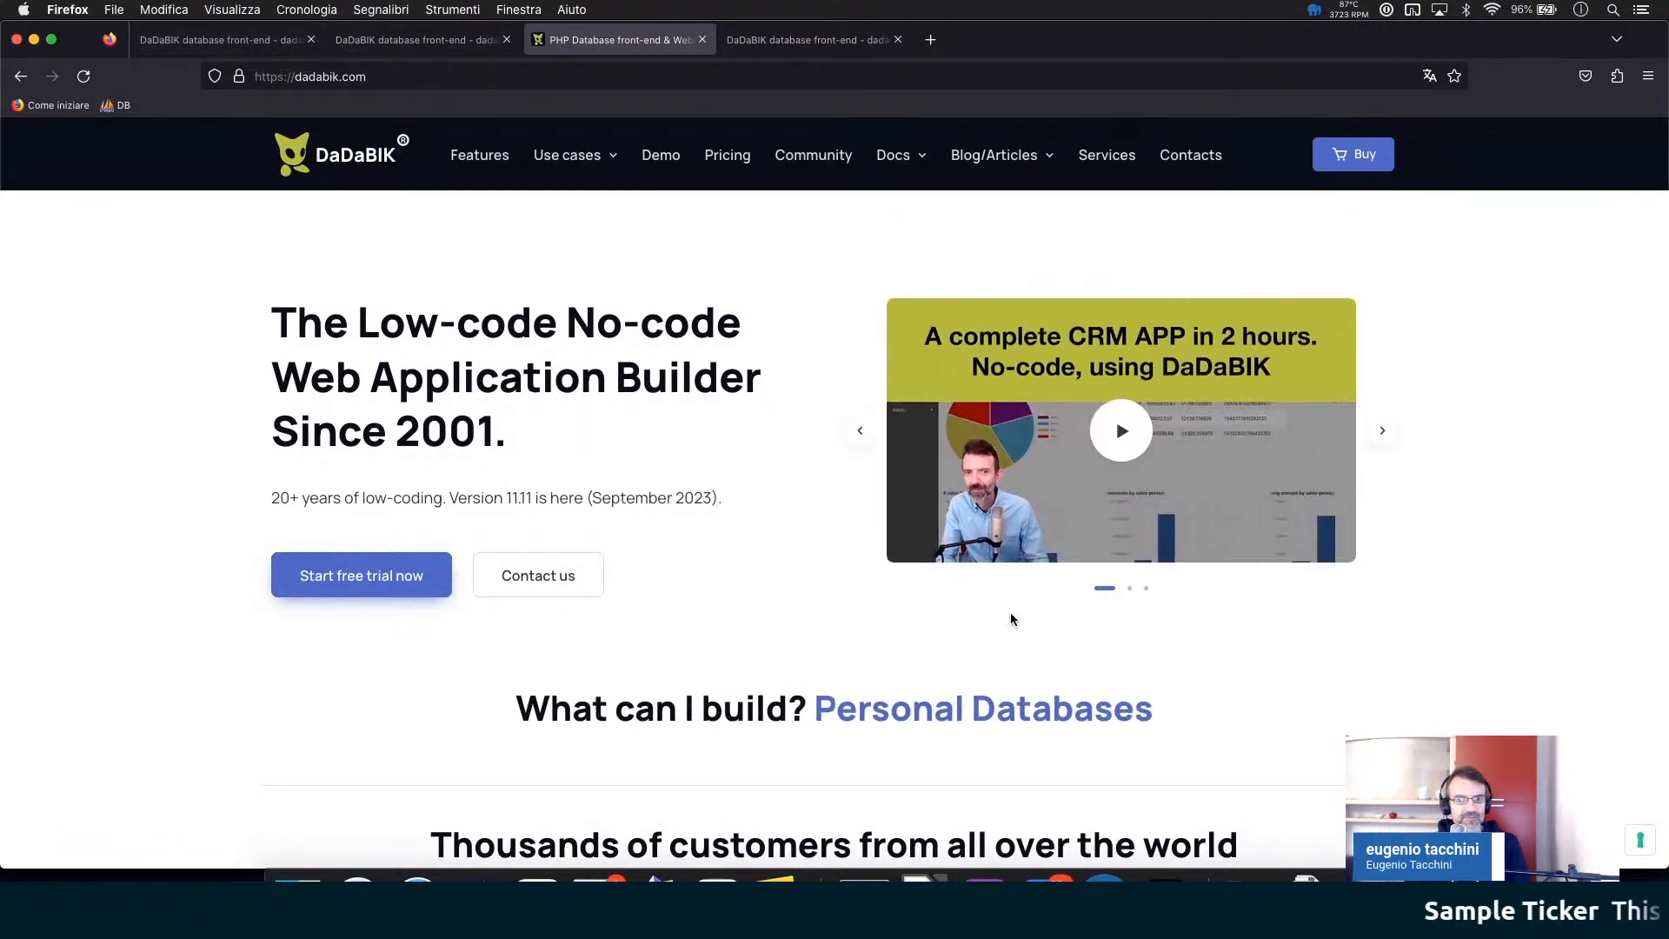
- Check the viewers' comments in the Chrome live studio, then return to the dadabik.com home page in Firefox
{"action": "left_click", "coordinate": [537, 876]}
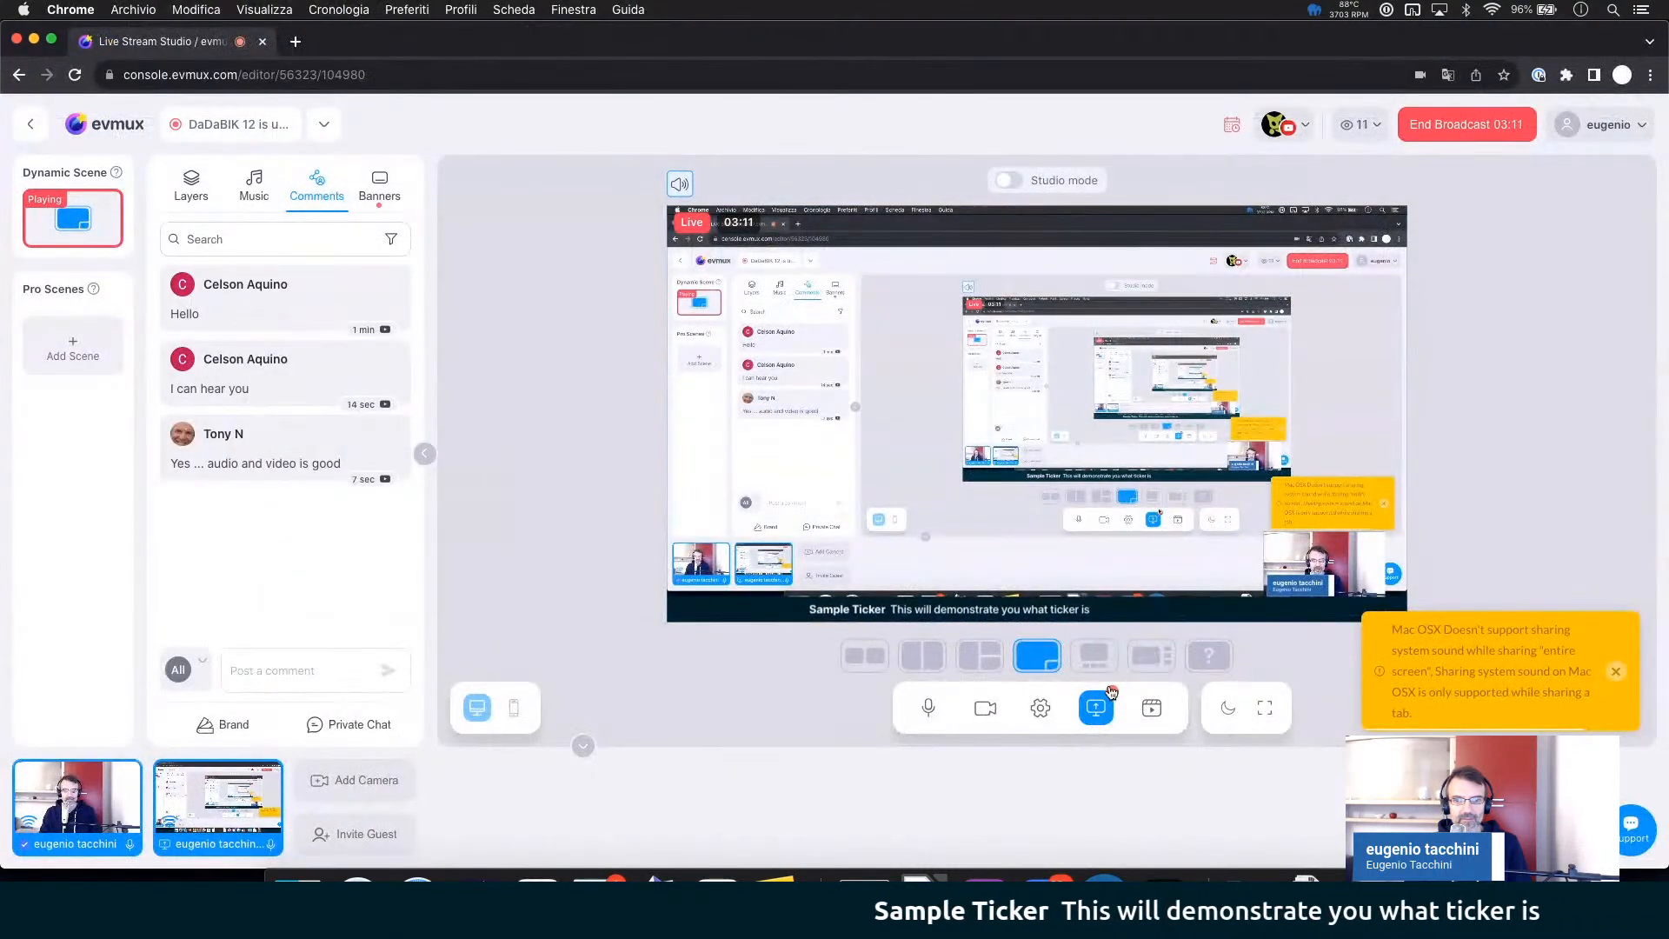
{"action": "left_click", "coordinate": [1095, 707]}
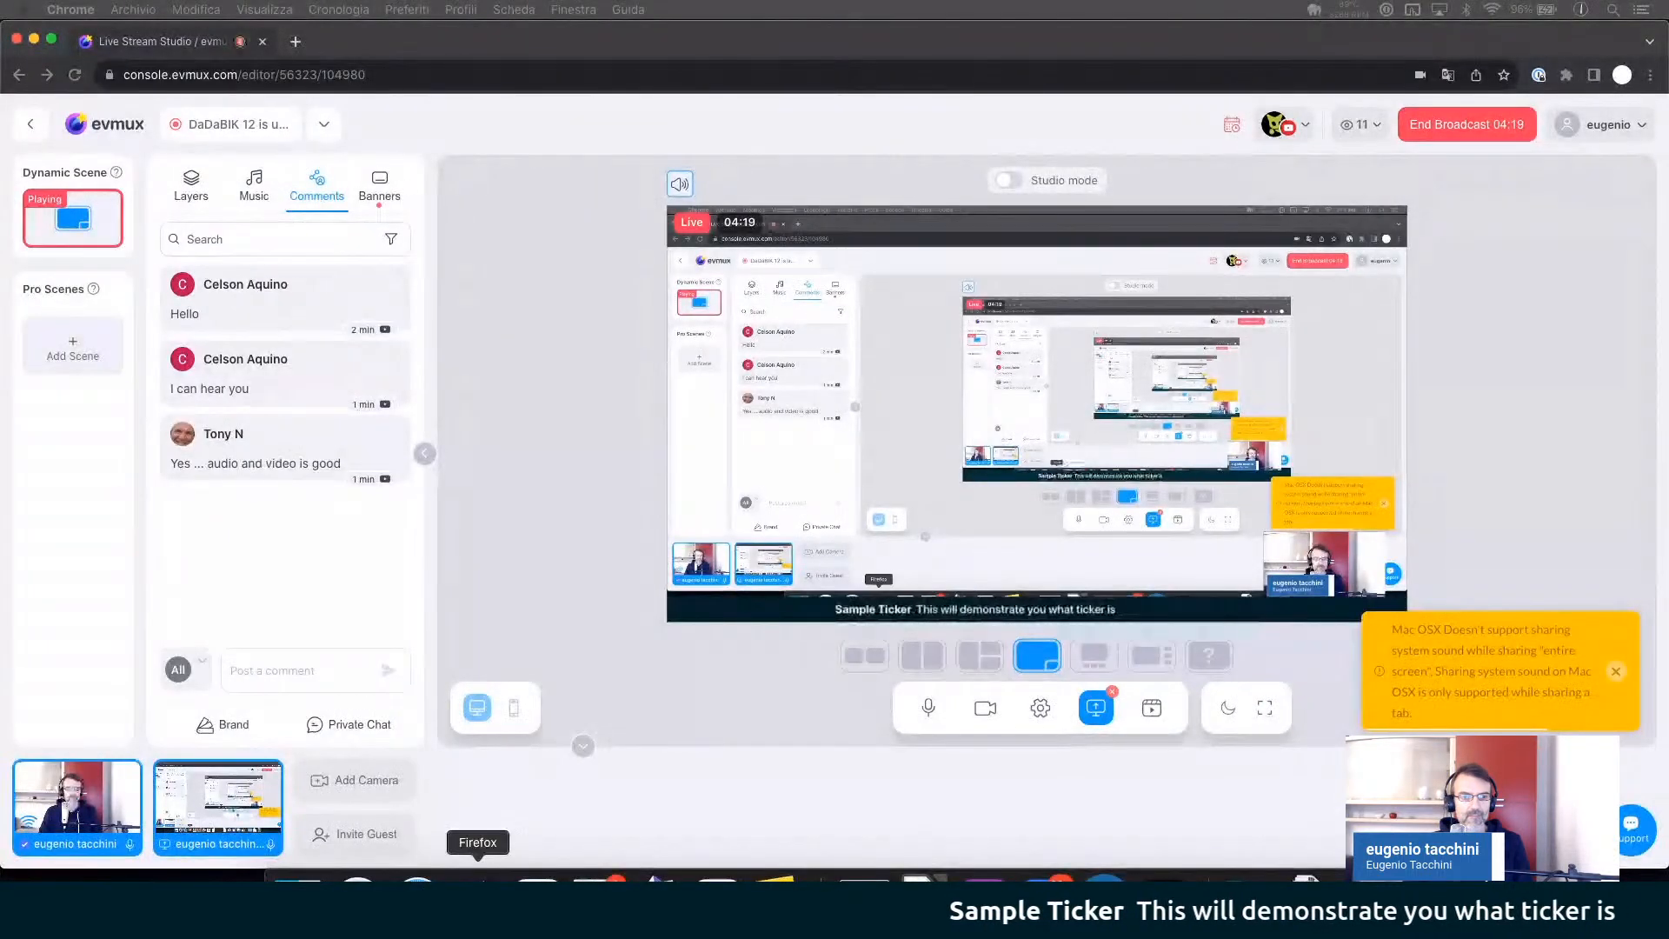
{"action": "left_click", "coordinate": [477, 890]}
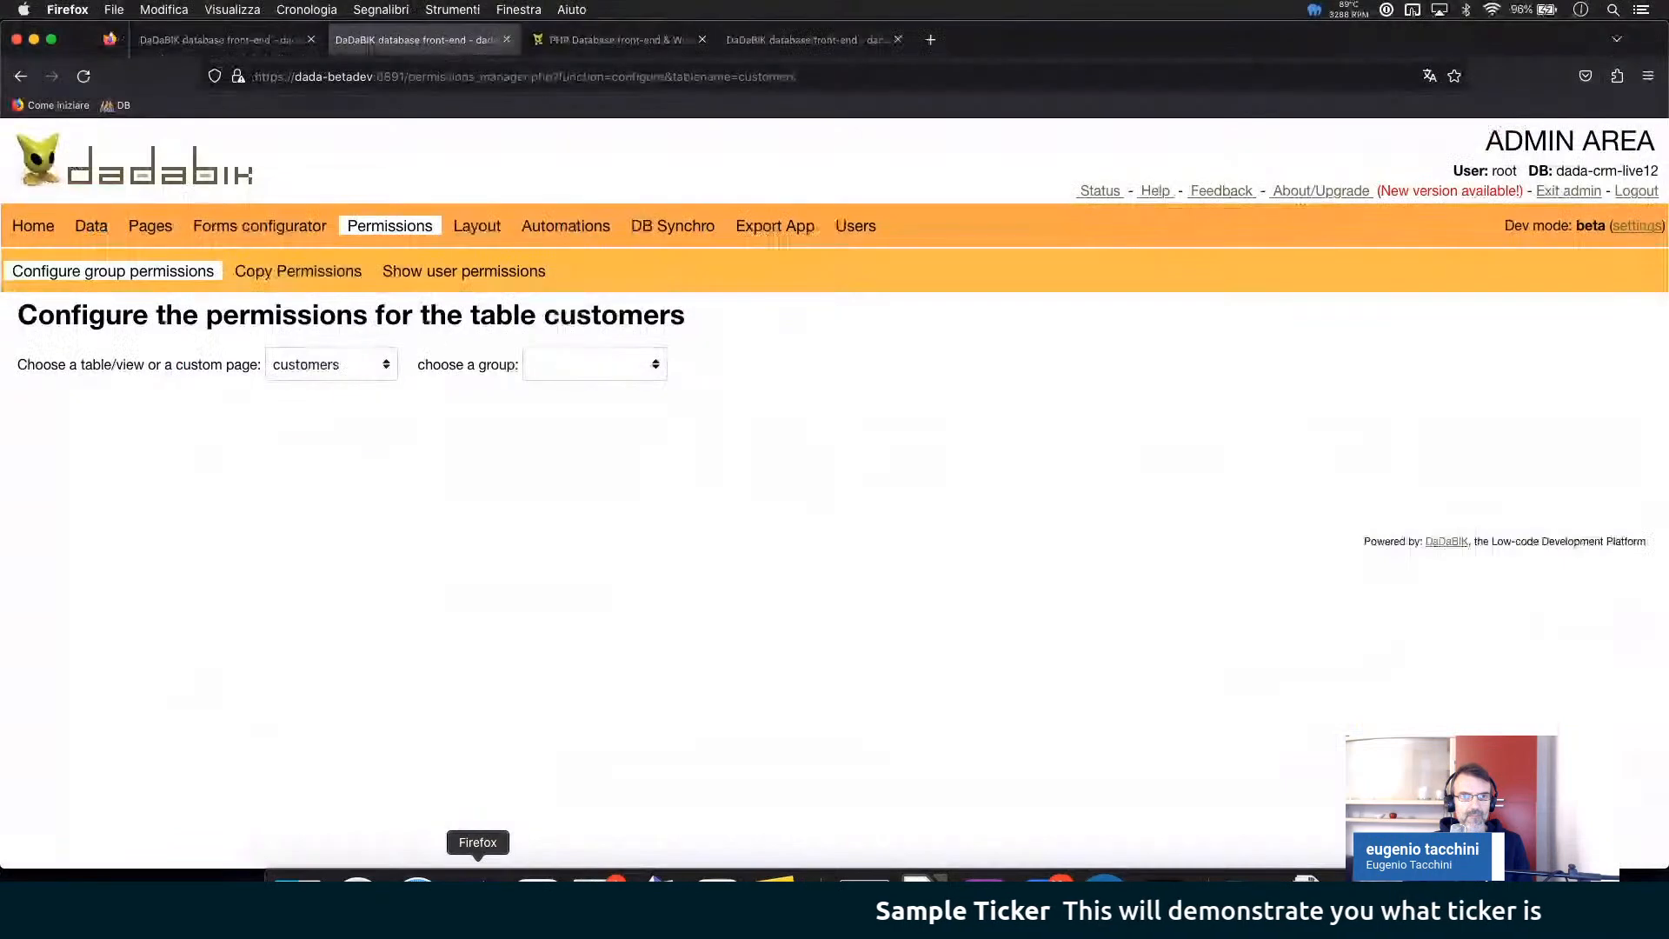
{"action": "left_click", "coordinate": [619, 39]}
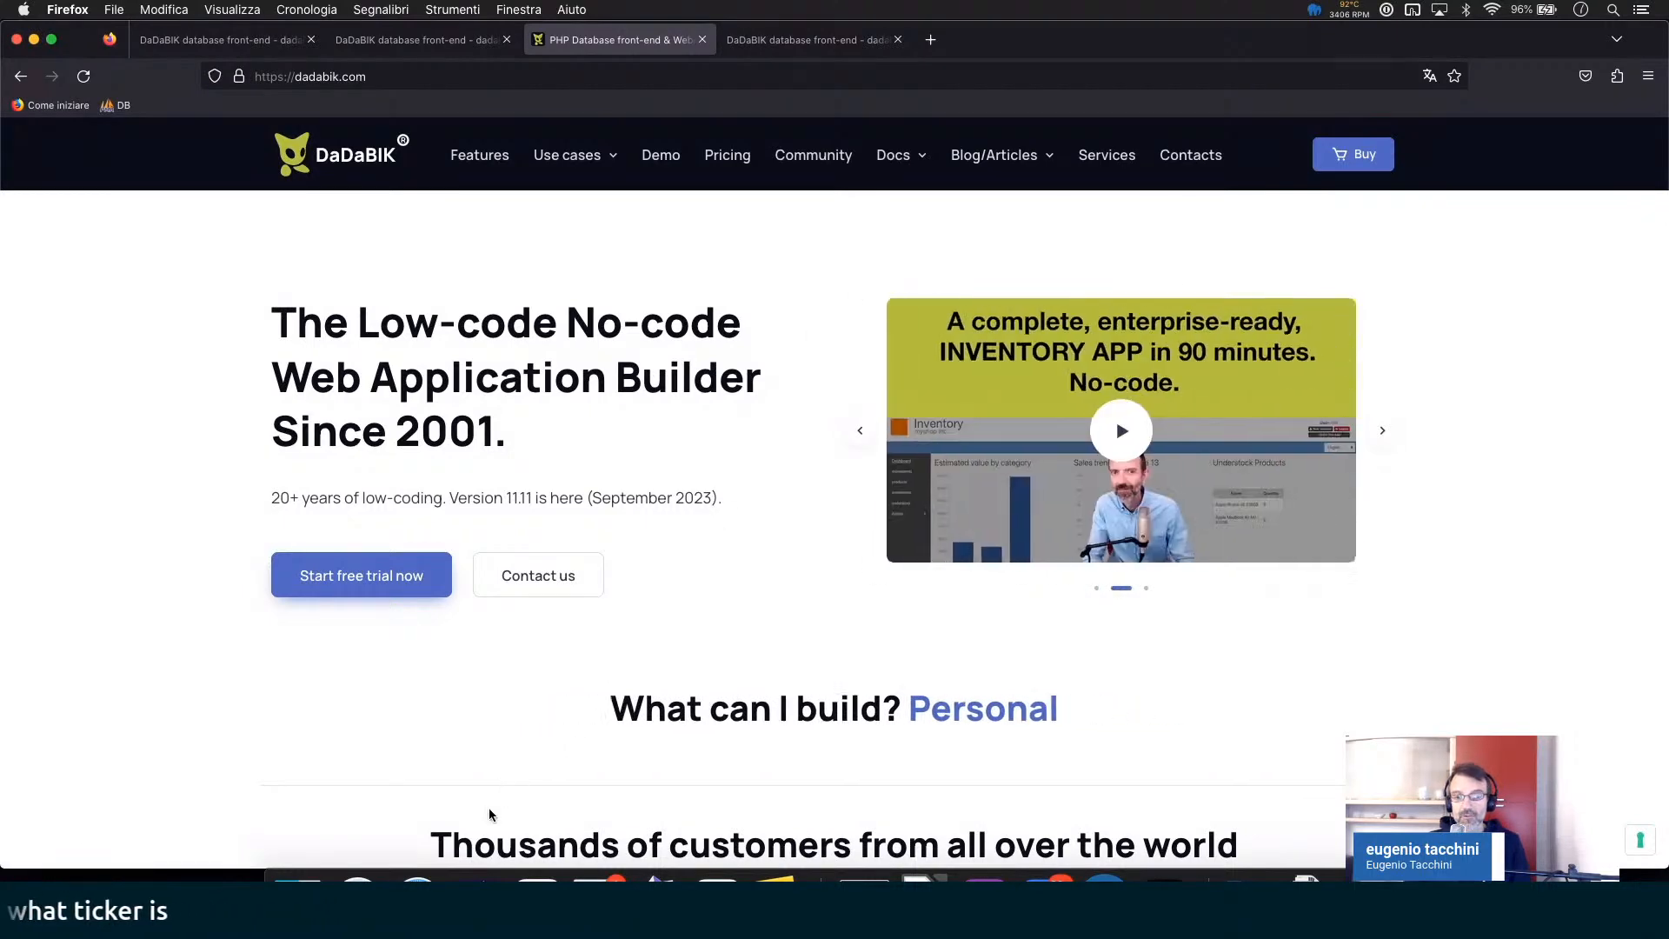
- Switch to the sample CRM application in Safari and open its Dashboard page
{"action": "left_click", "coordinate": [417, 880]}
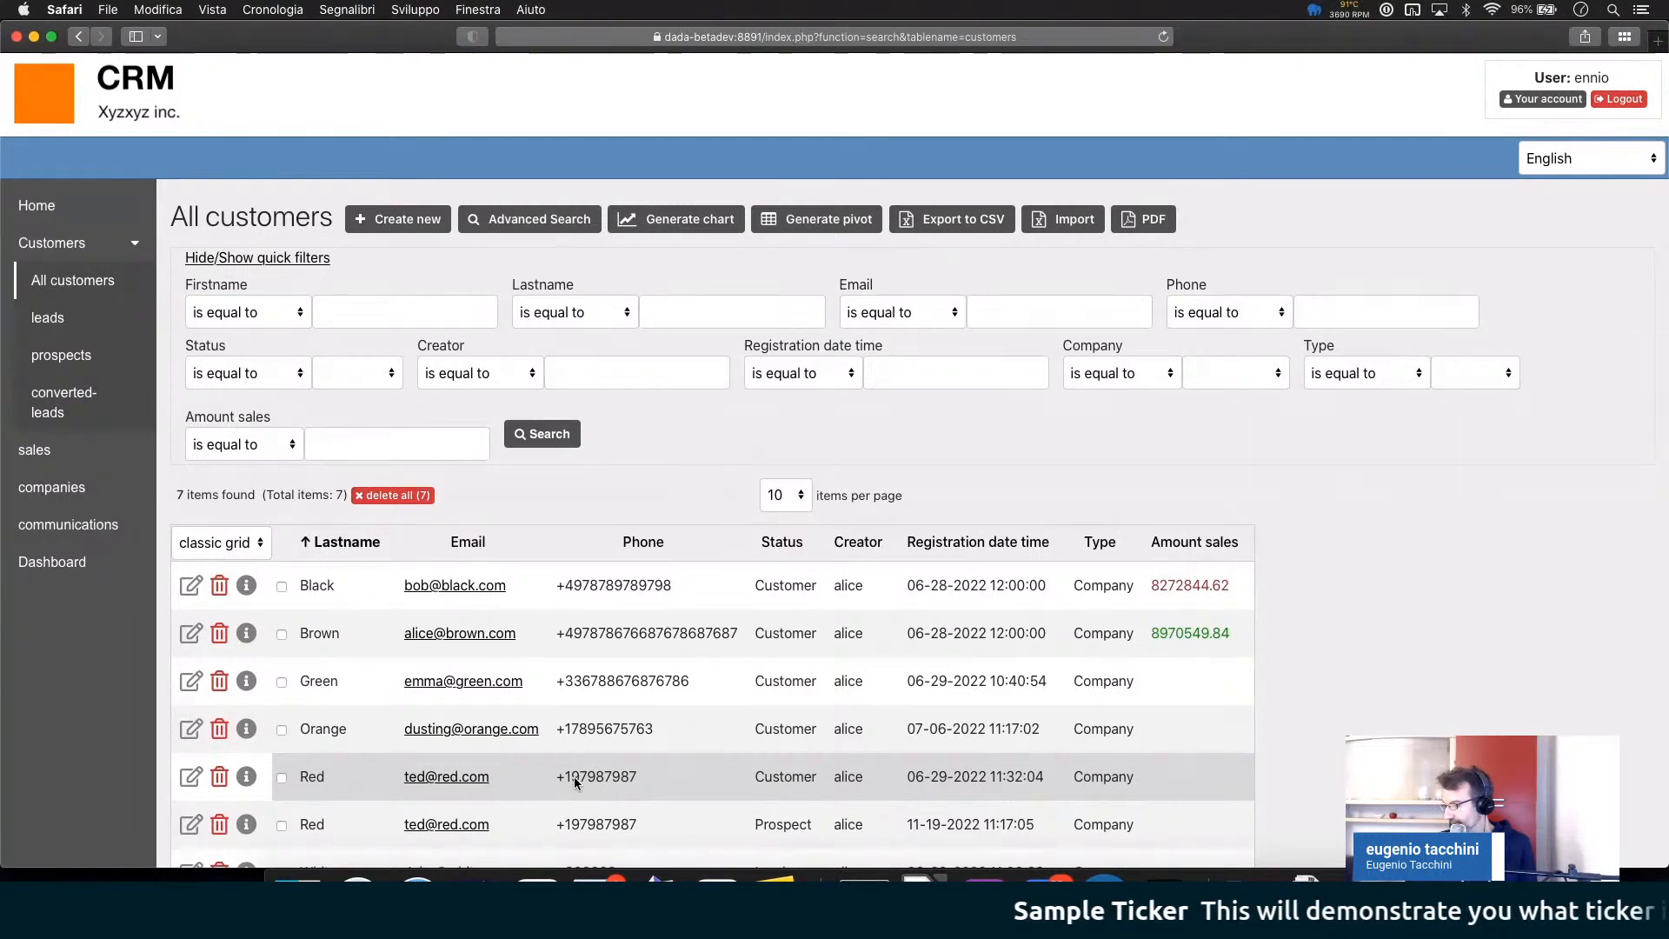
{"action": "left_click", "coordinate": [477, 882]}
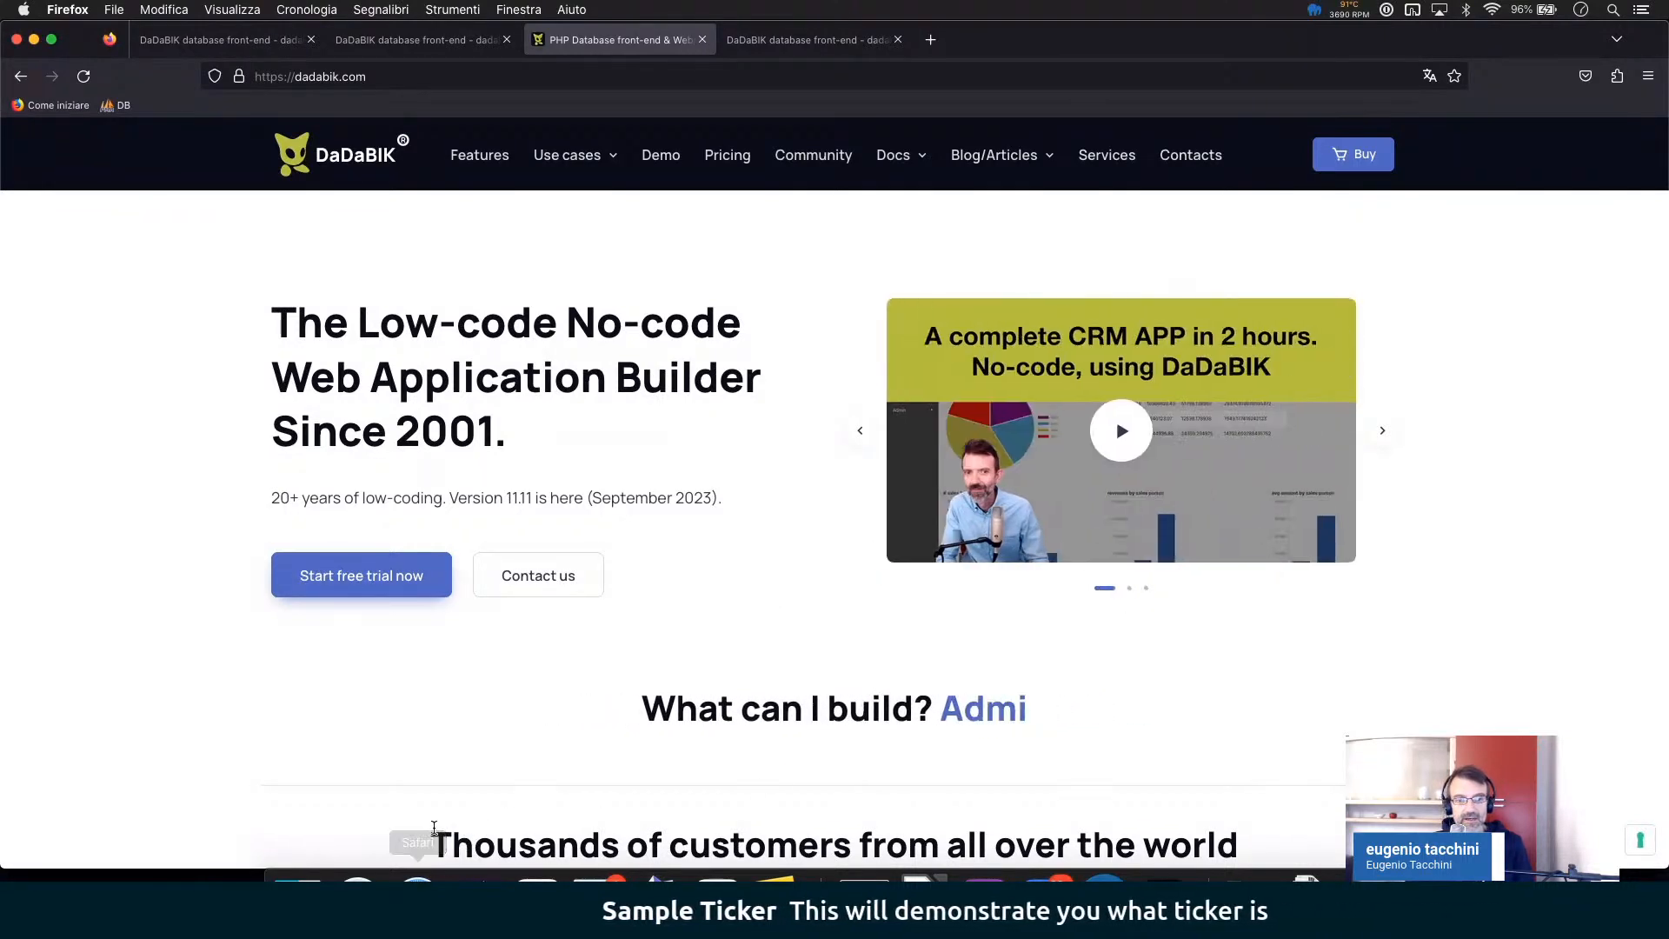
{"action": "left_click", "coordinate": [419, 881]}
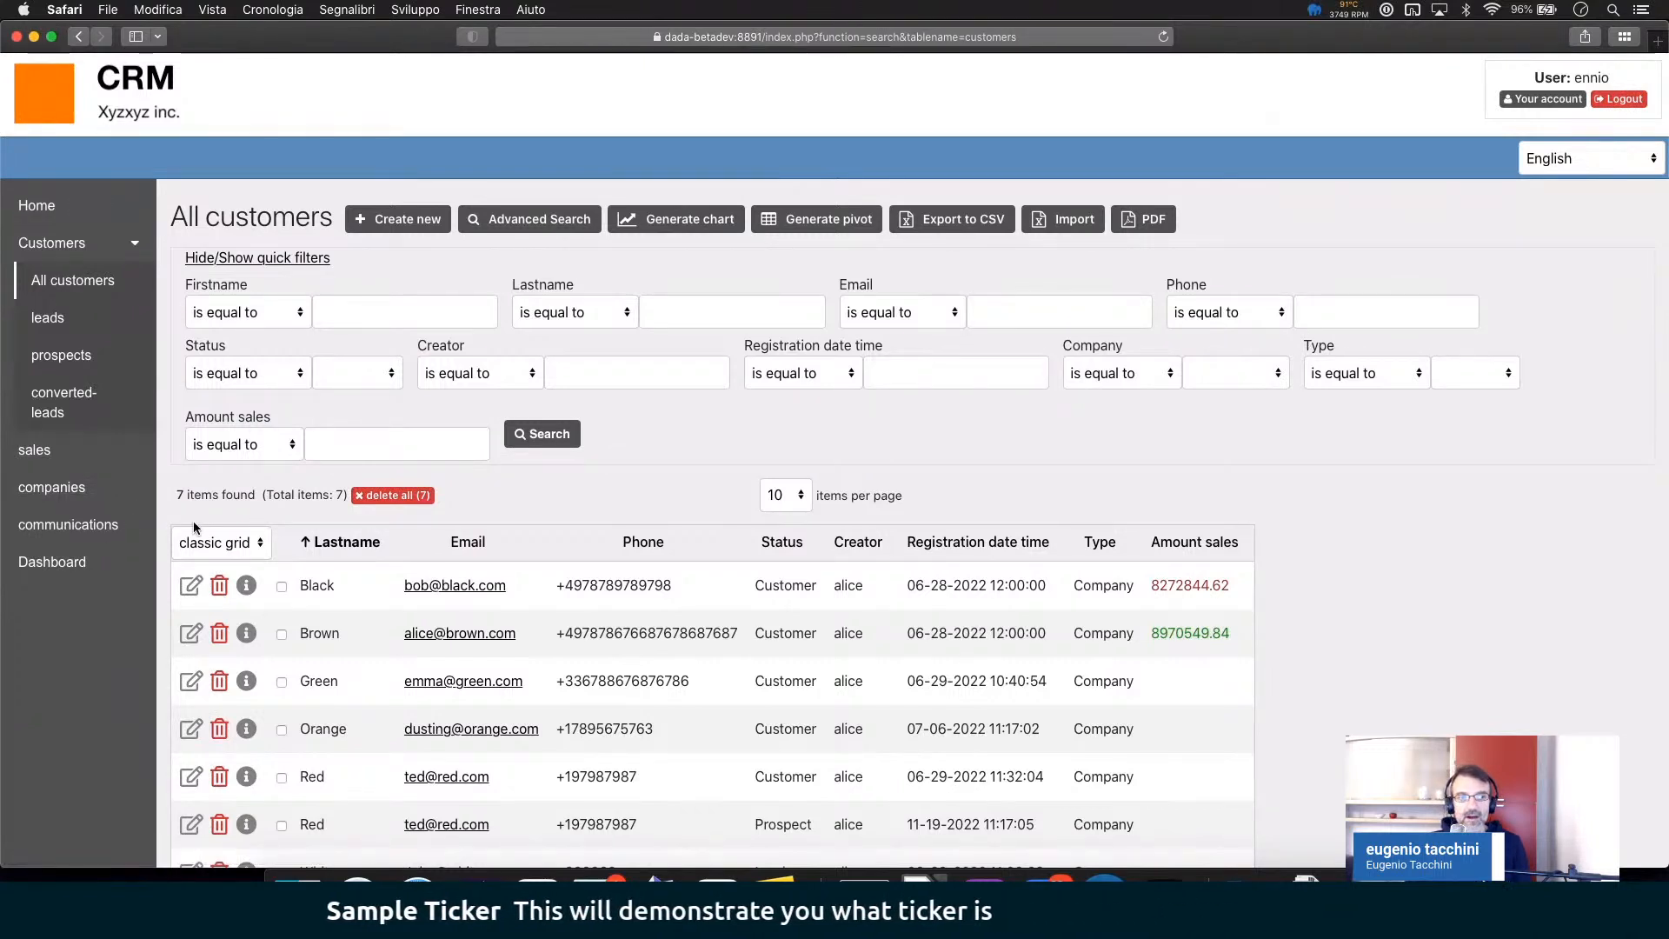
{"action": "left_click", "coordinate": [58, 564]}
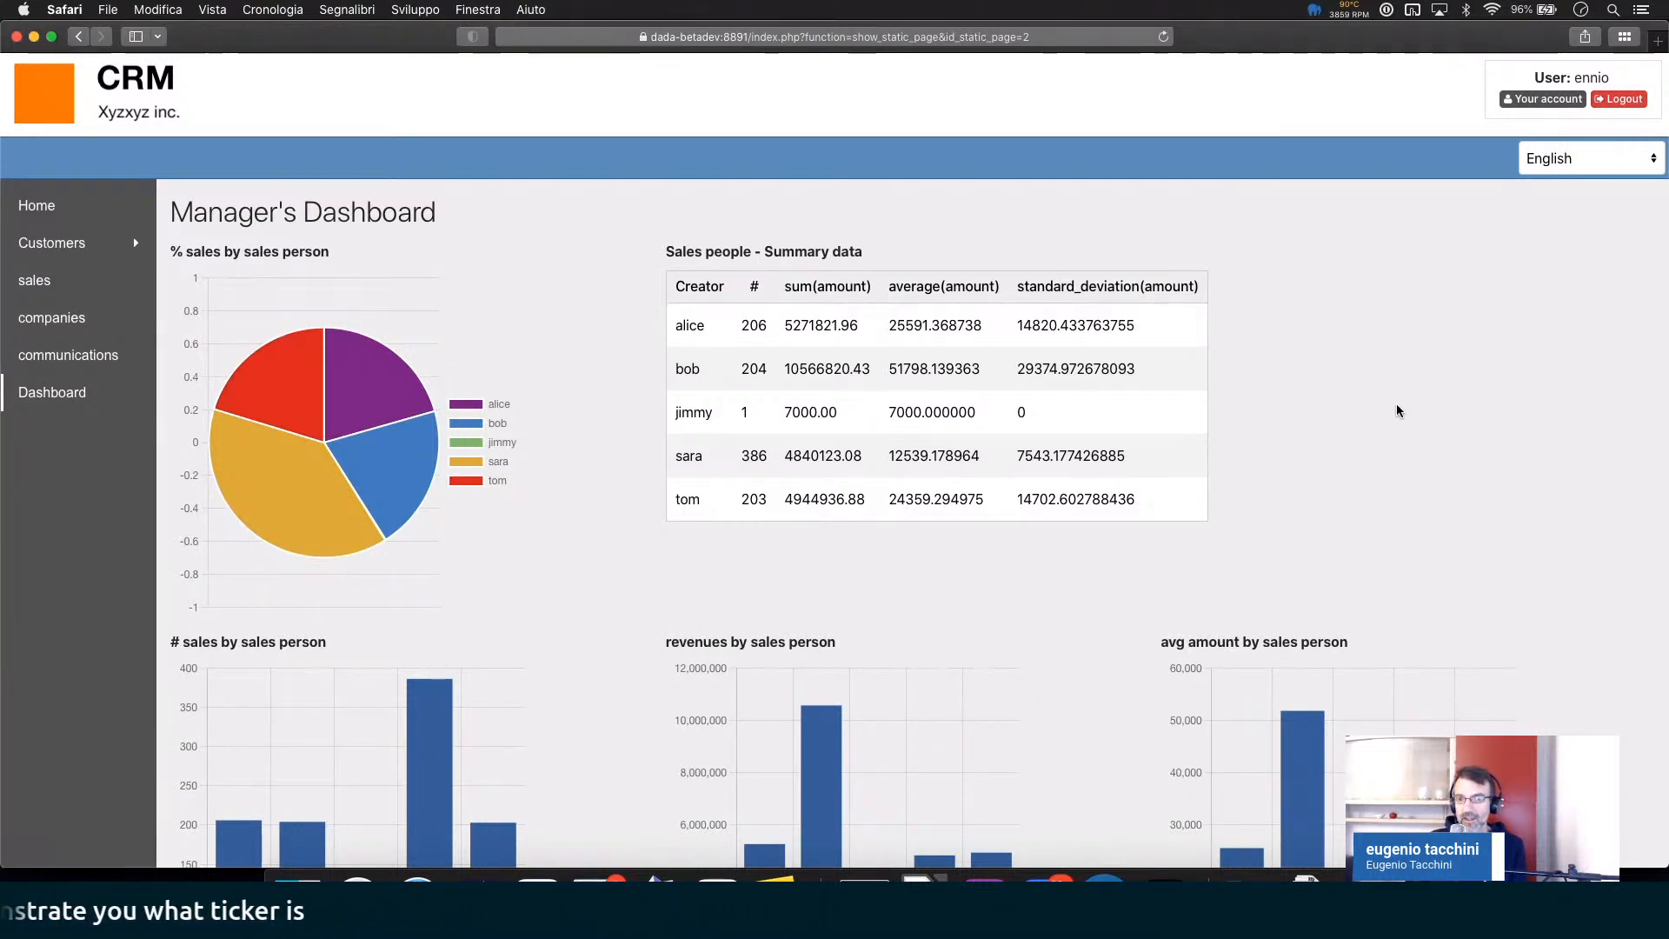
- Switch to Firefox, load the admin group's permissions for the customers table on dada-betadev, and review the table-level and field-level settings
{"action": "left_click", "coordinate": [477, 876]}
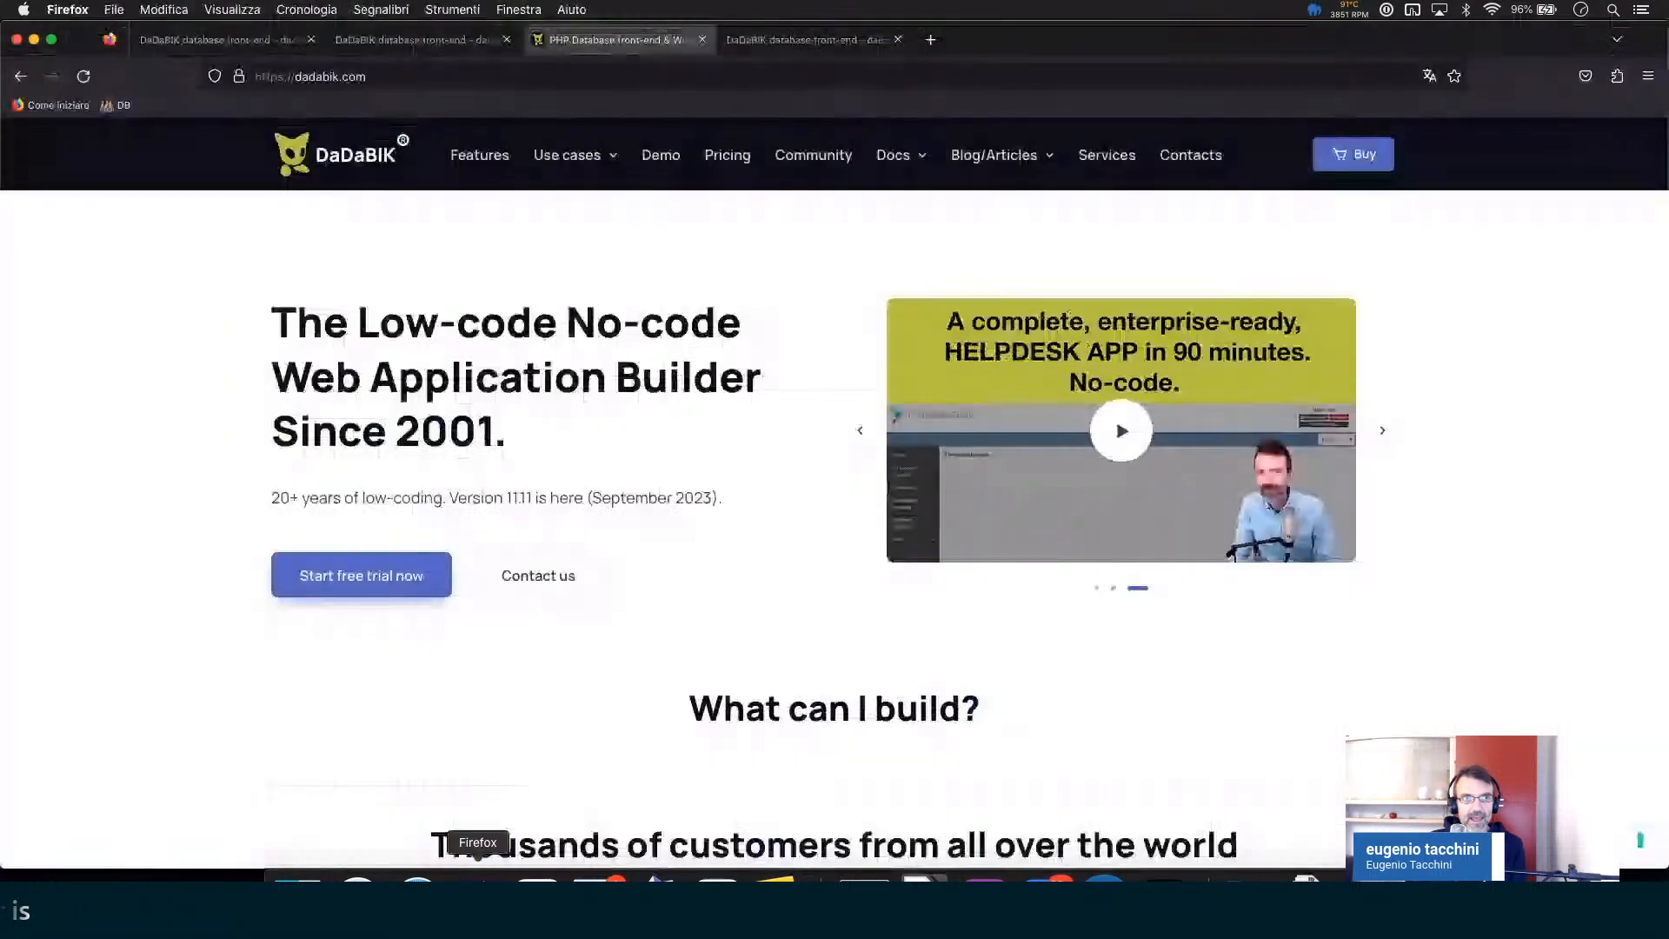
{"action": "left_click", "coordinate": [227, 40]}
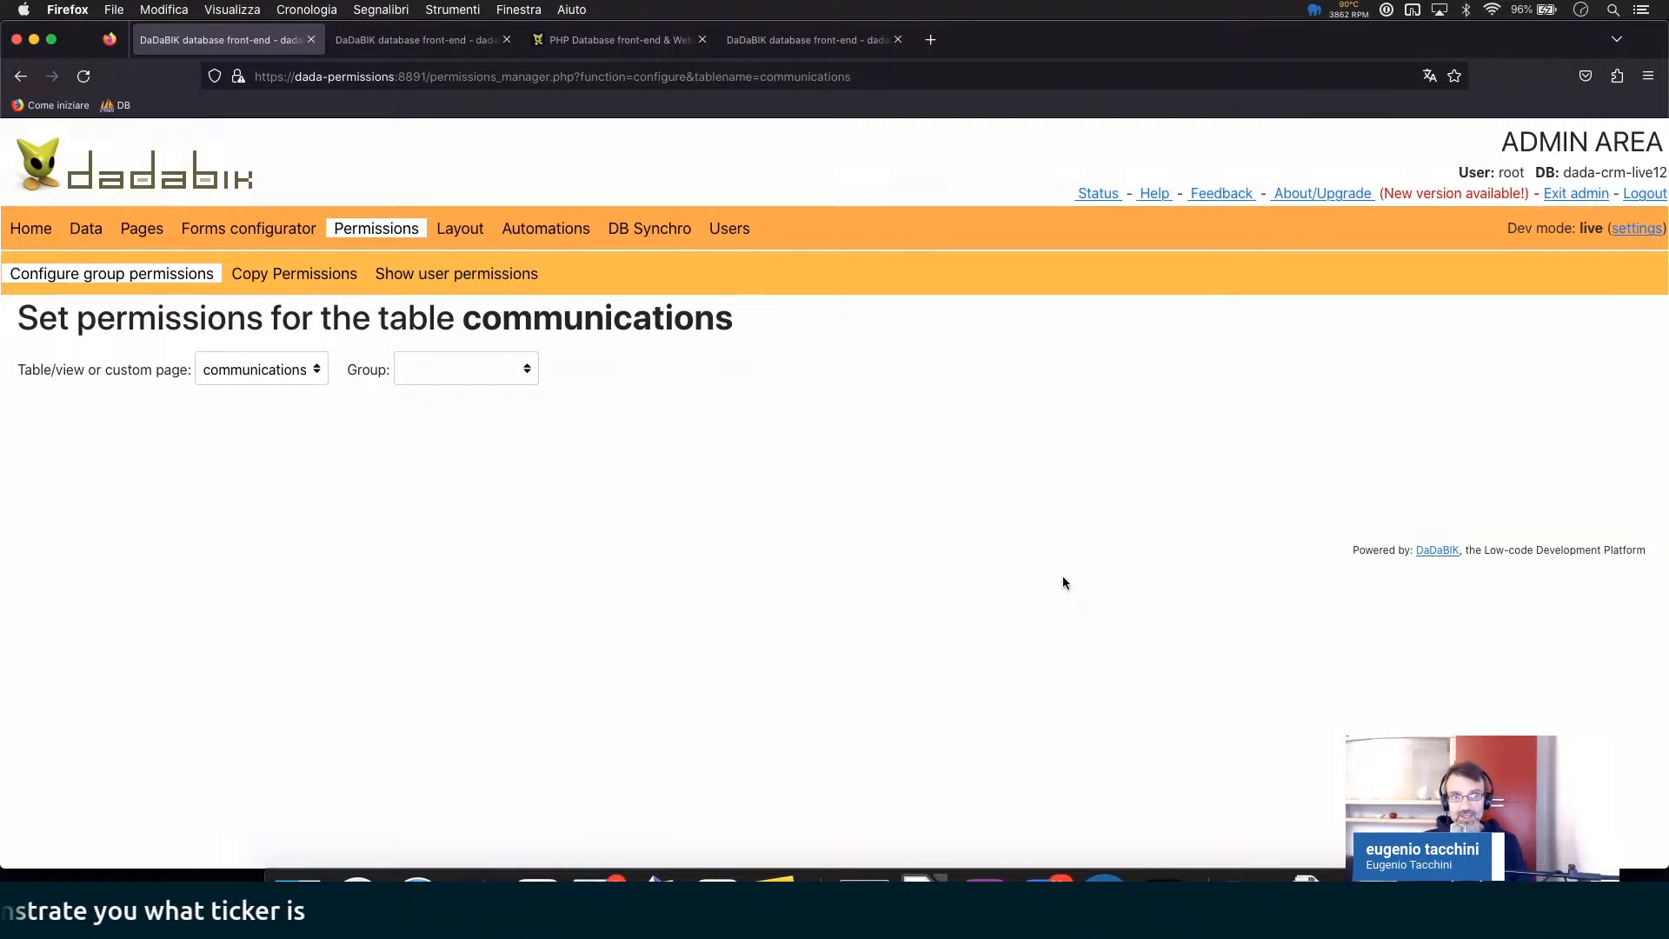
{"action": "left_click", "coordinate": [412, 41]}
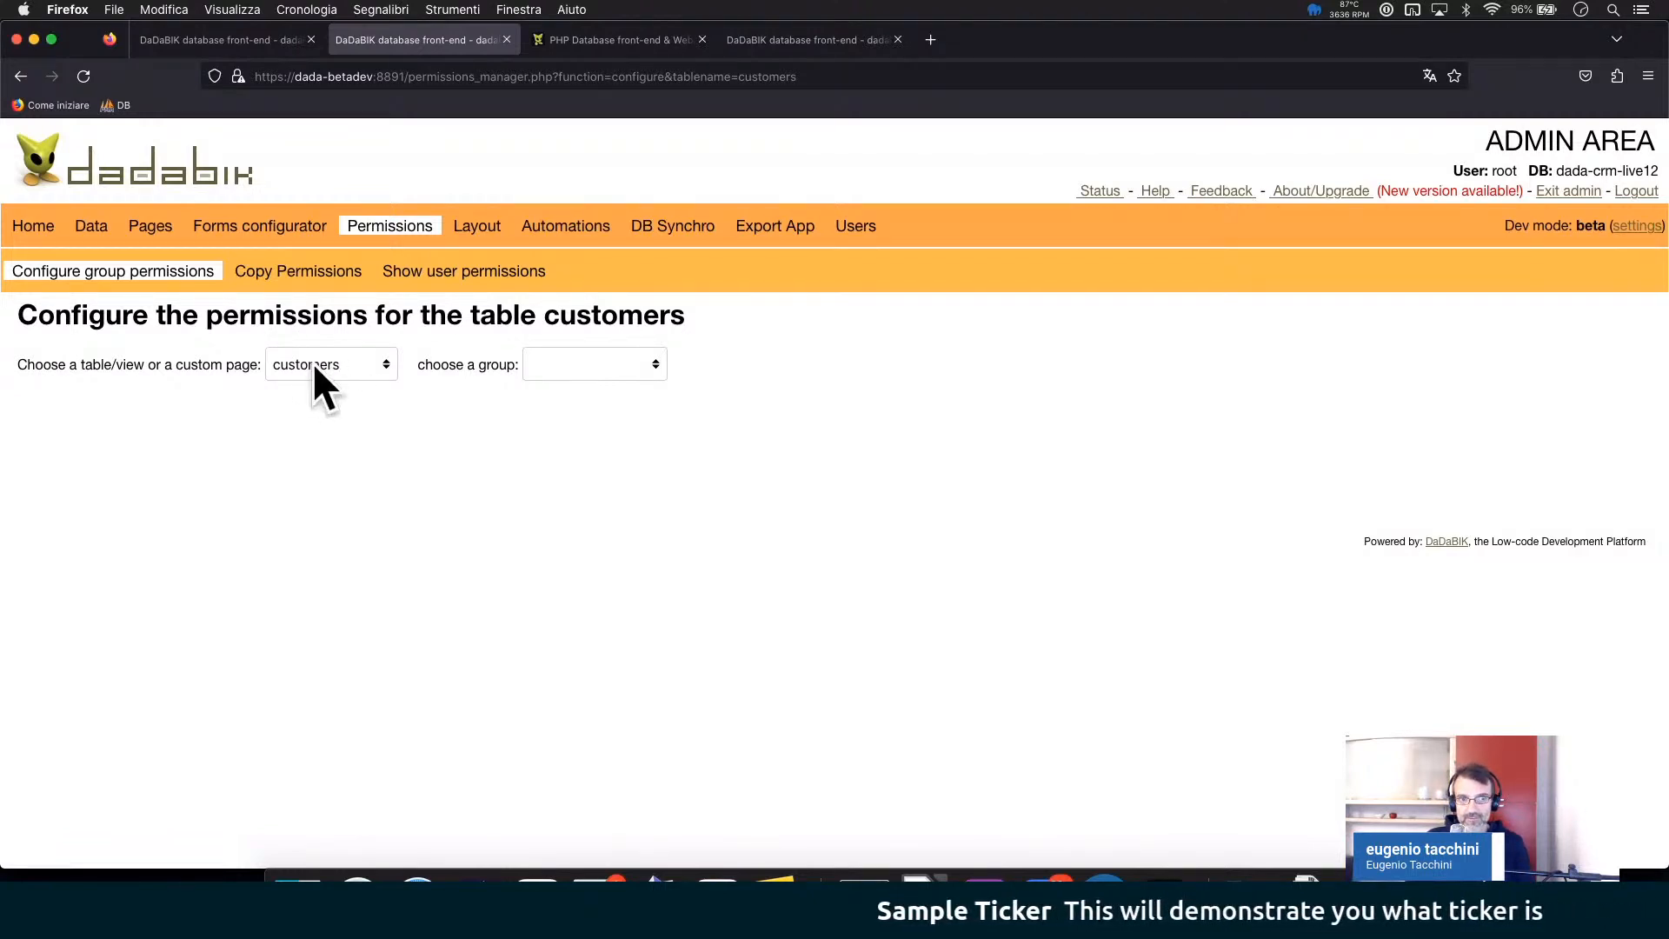
{"action": "left_click", "coordinate": [594, 364]}
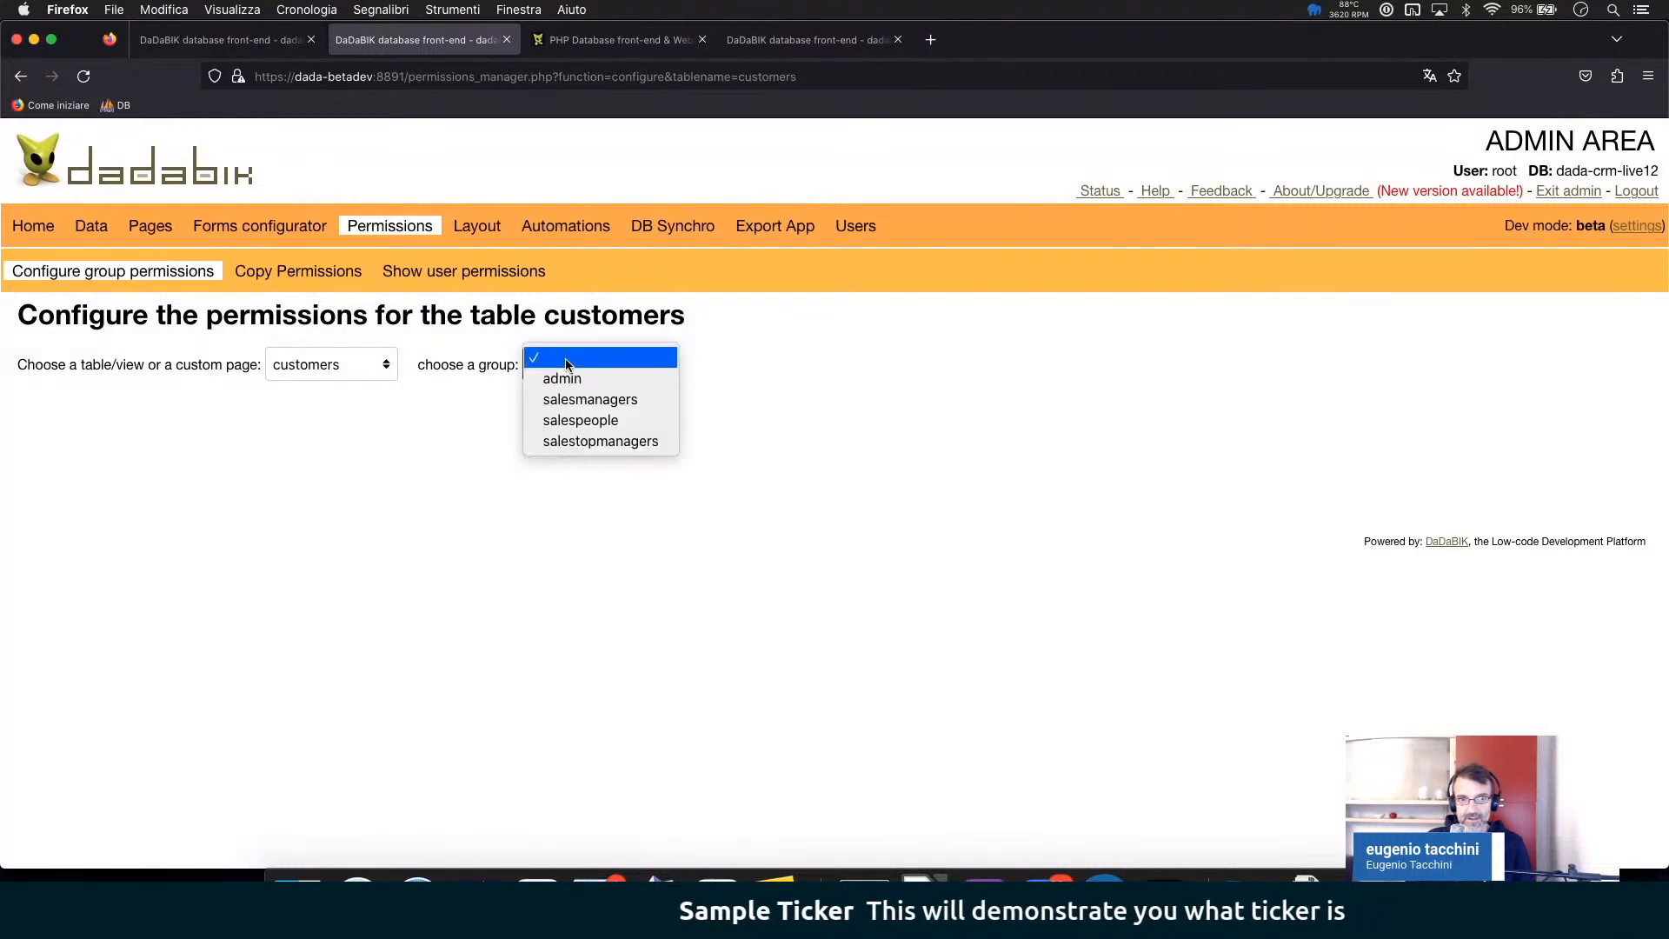
{"action": "left_click", "coordinate": [602, 387]}
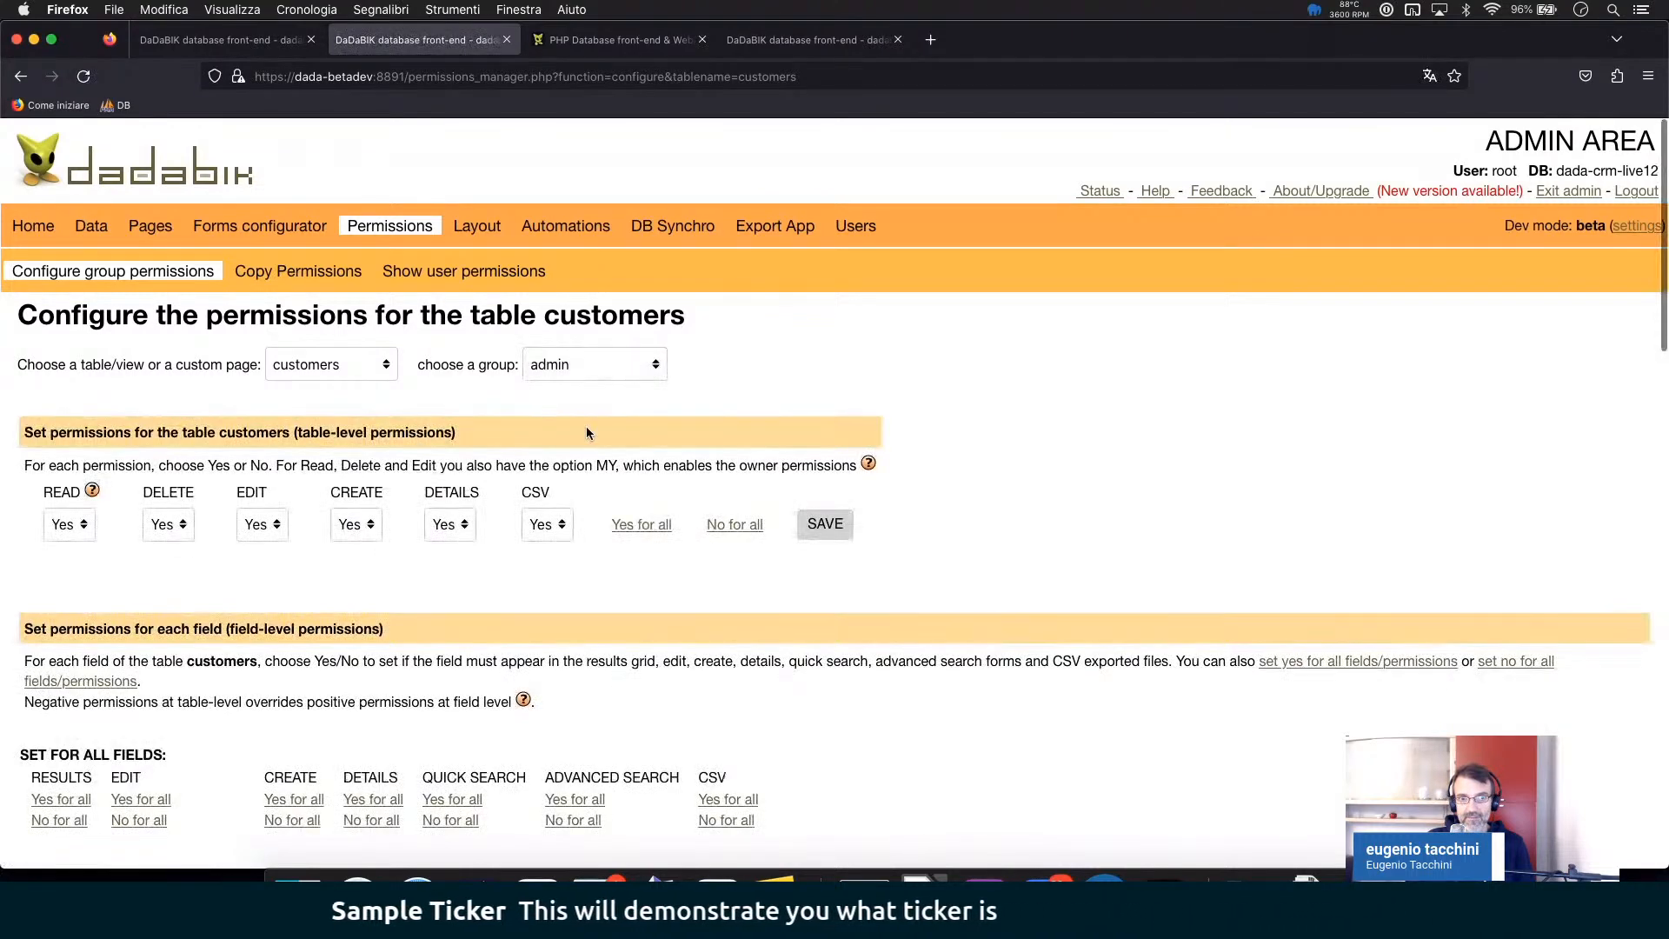
{"action": "scroll", "coordinate": [626, 574], "scroll_direction": "down", "scroll_amount": 1}
{"action": "scroll", "coordinate": [625, 573], "scroll_direction": "down", "scroll_amount": 10}
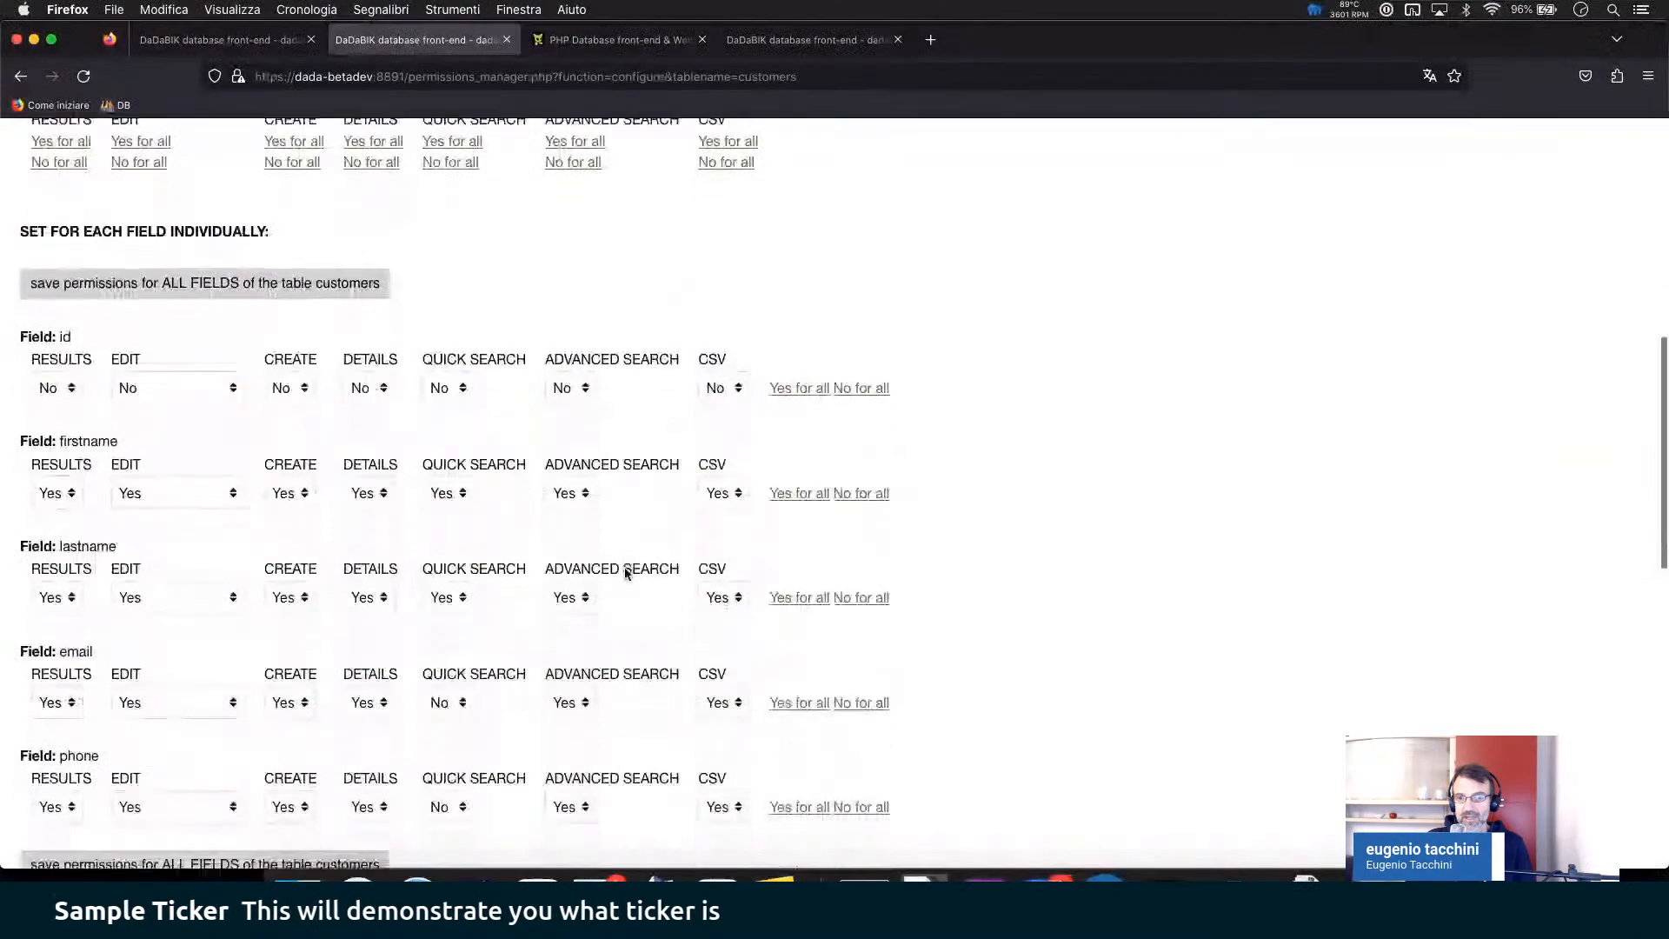
{"action": "scroll", "coordinate": [624, 573], "scroll_direction": "down", "scroll_amount": 10}
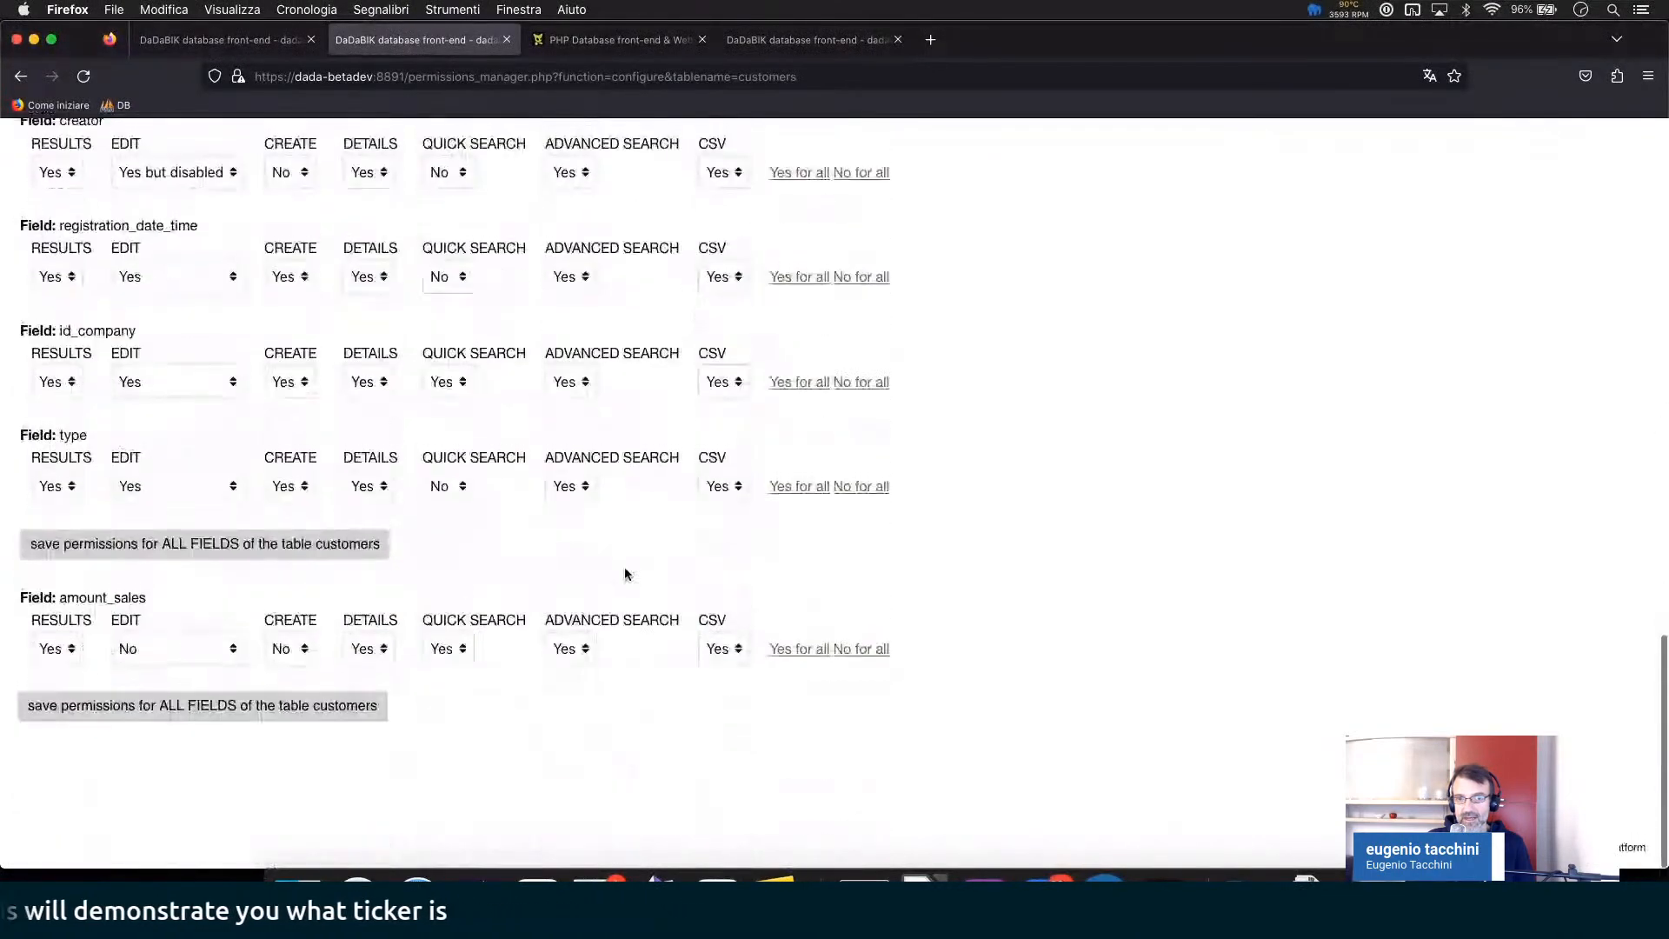
{"action": "scroll", "coordinate": [624, 574], "scroll_direction": "up", "scroll_amount": 20}
{"action": "scroll", "coordinate": [624, 573], "scroll_direction": "up", "scroll_amount": 5}
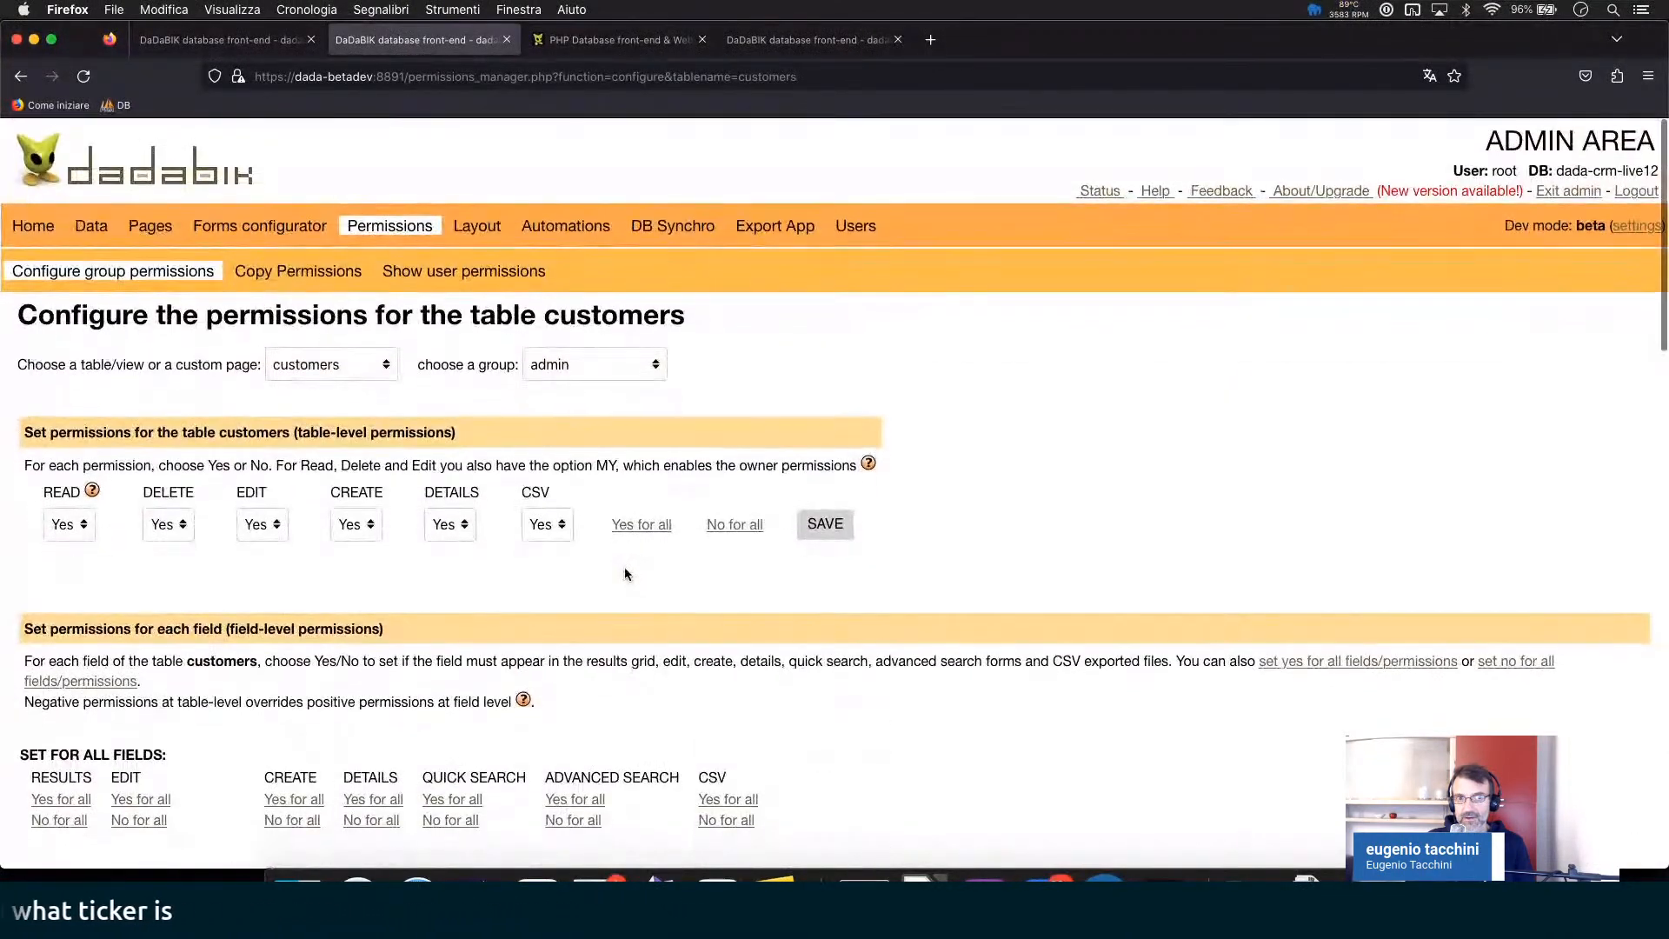
- On the dada-permissions site, load the customers table permissions for the admin group and view the field-level section
{"action": "left_click", "coordinate": [199, 50]}
{"action": "left_click", "coordinate": [318, 369]}
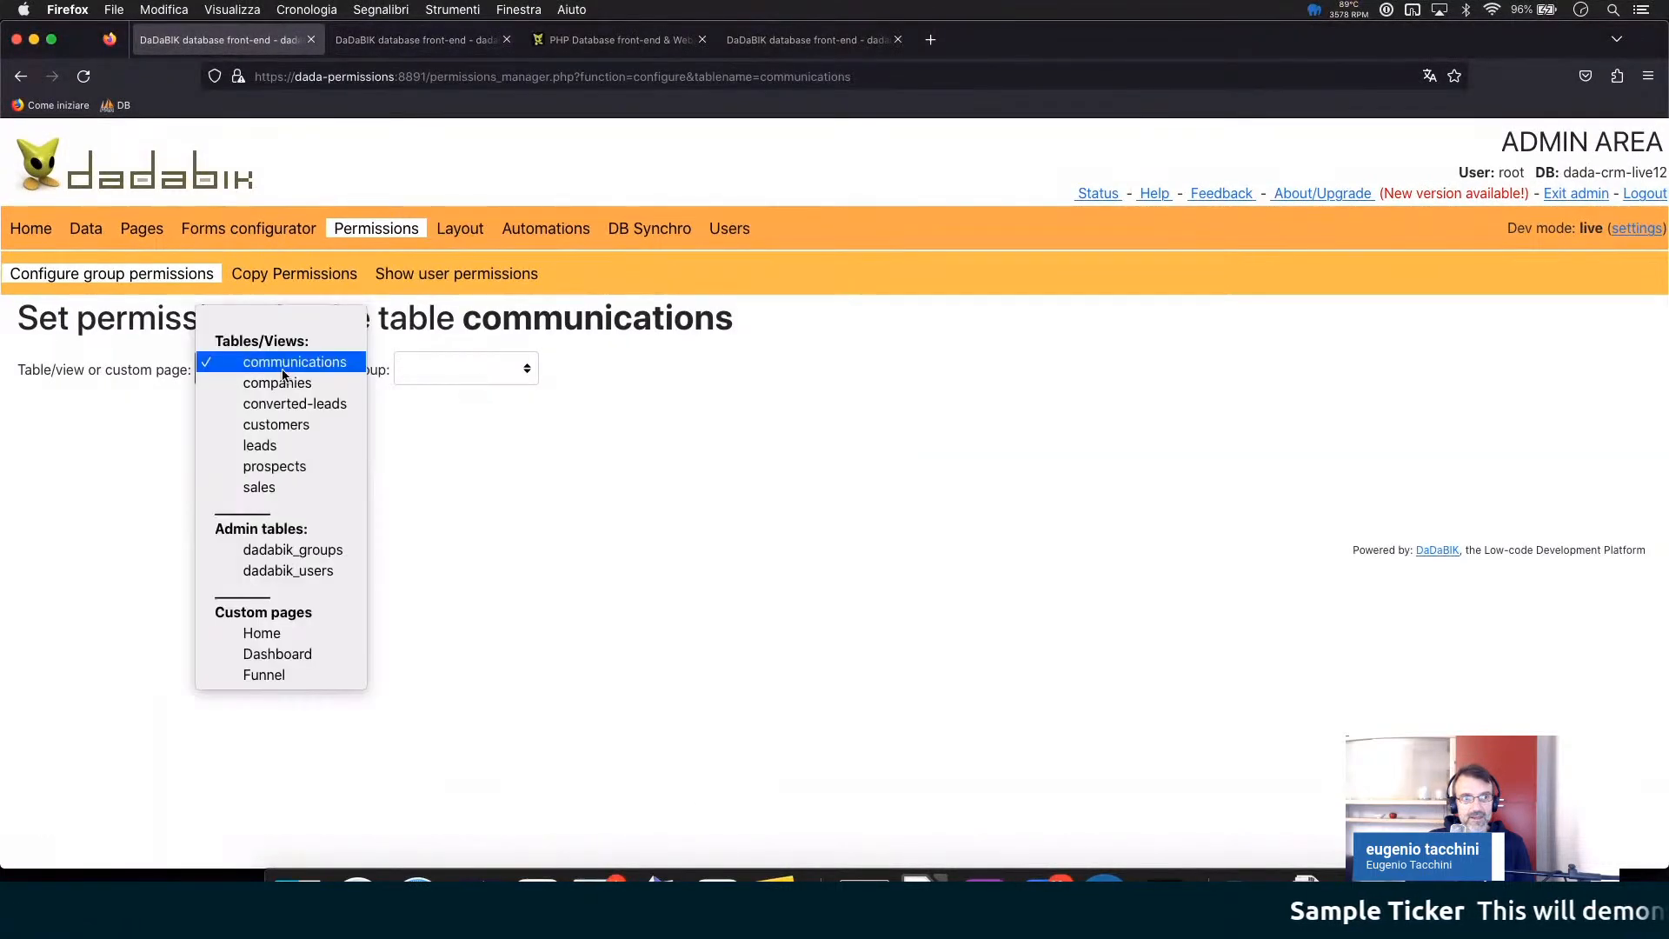
{"action": "left_click", "coordinate": [296, 422]}
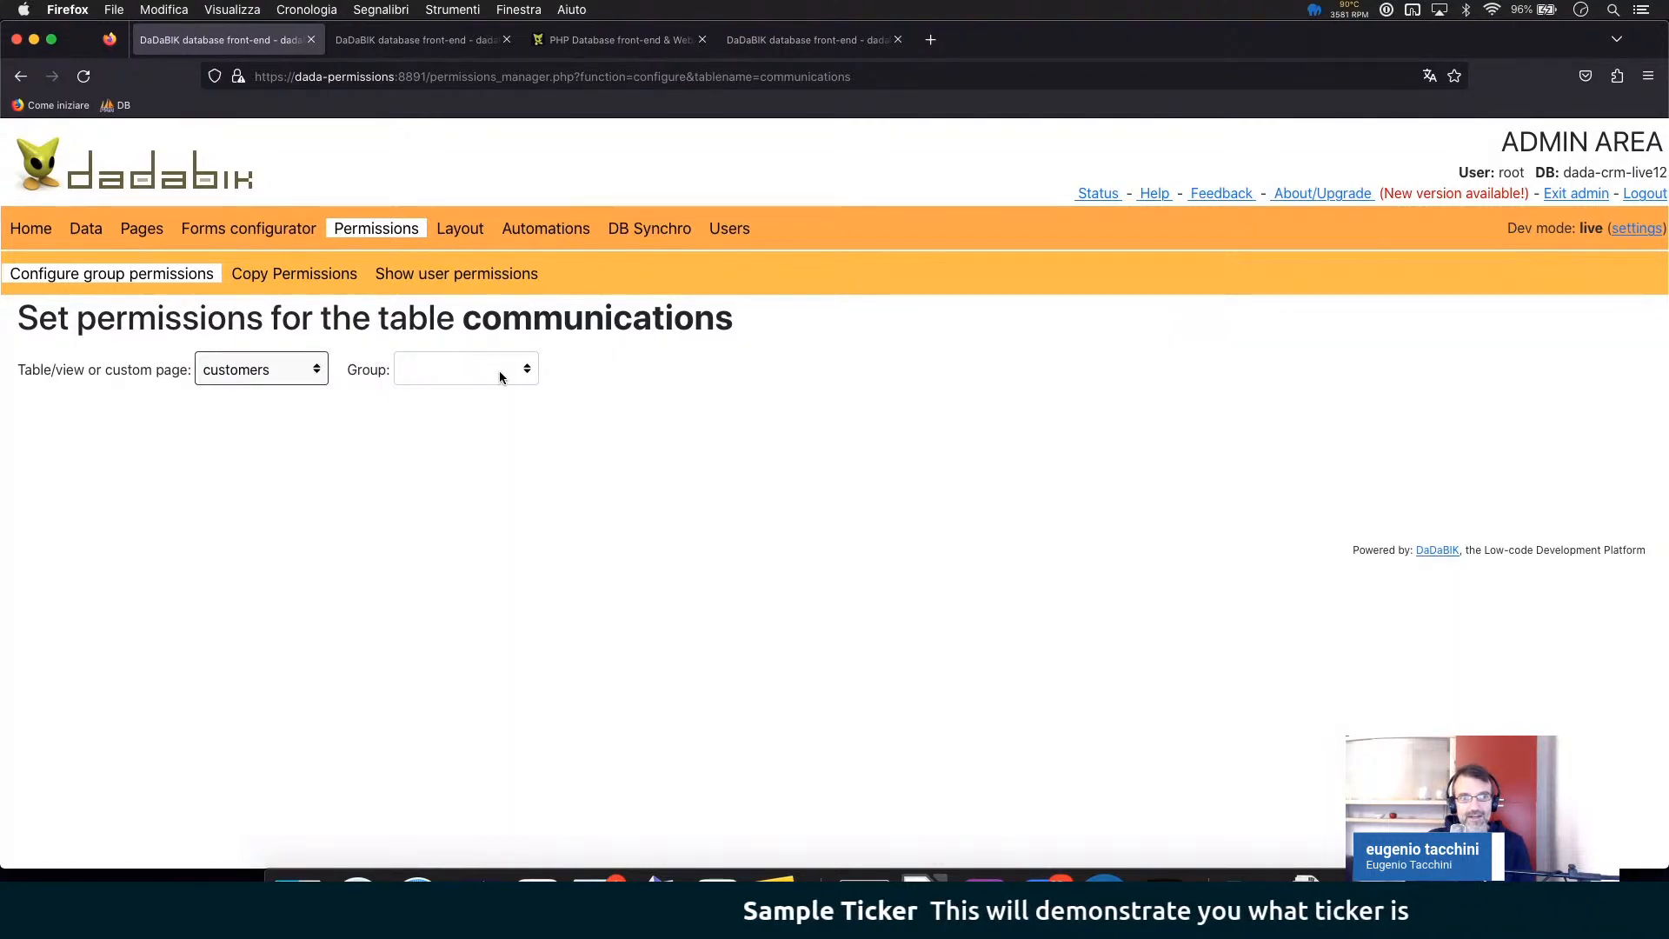
{"action": "left_click", "coordinate": [500, 375]}
{"action": "left_click", "coordinate": [498, 381]}
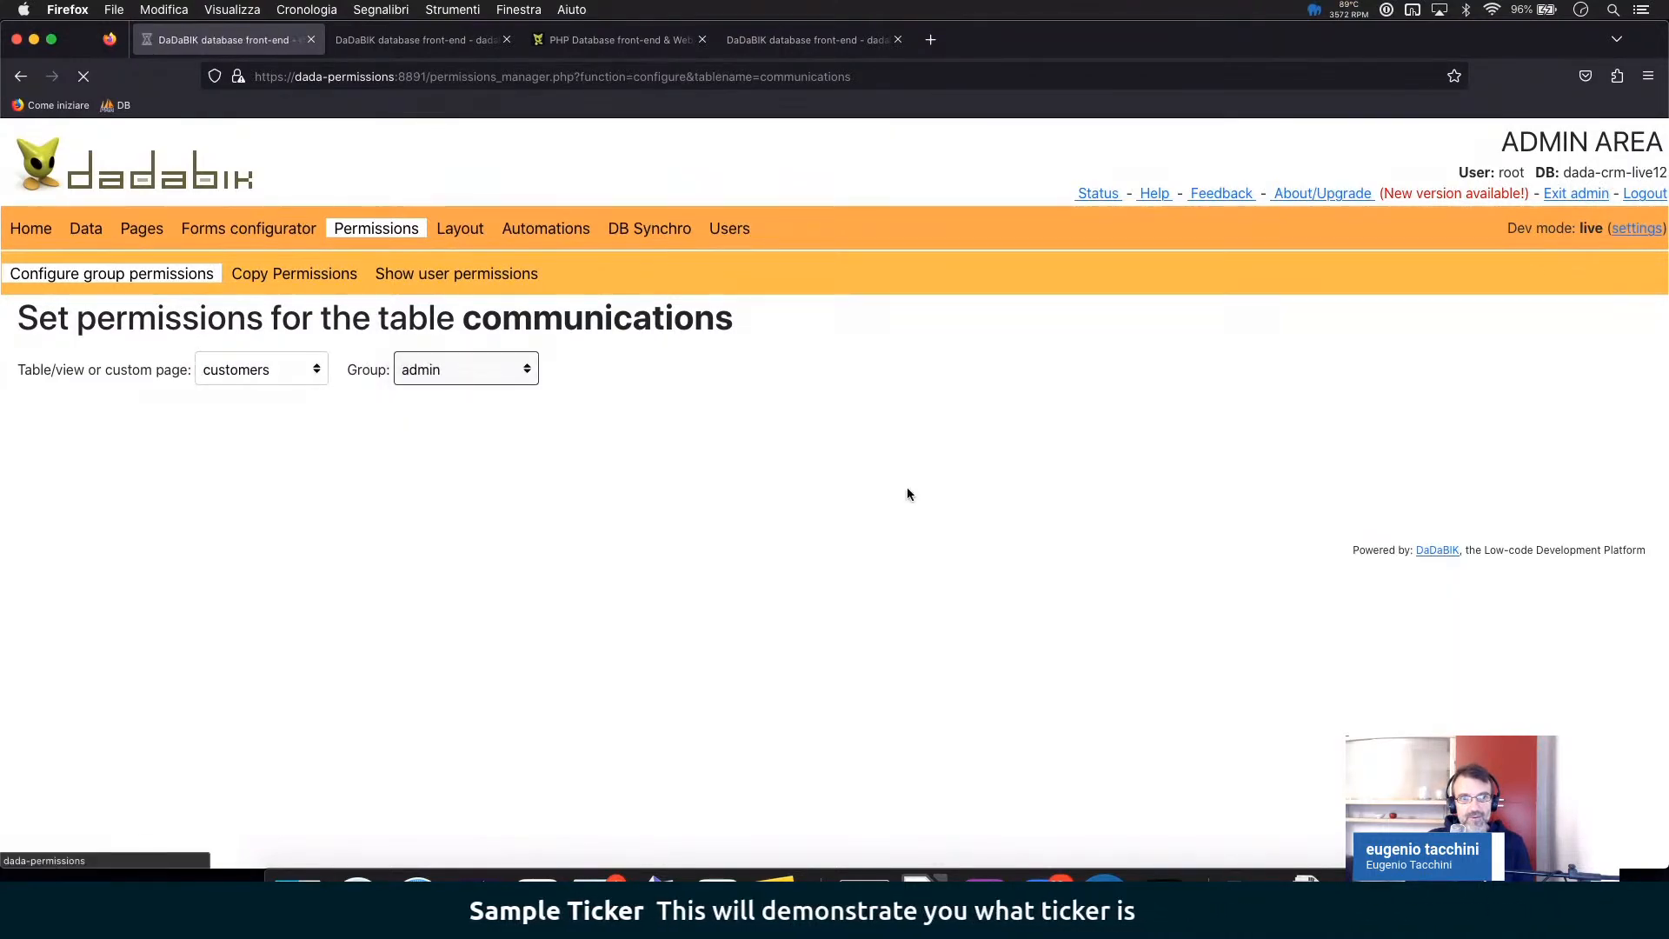
{"action": "scroll", "coordinate": [908, 494], "scroll_direction": "down", "scroll_amount": 3}
{"action": "scroll", "coordinate": [906, 493], "scroll_direction": "down", "scroll_amount": 3}
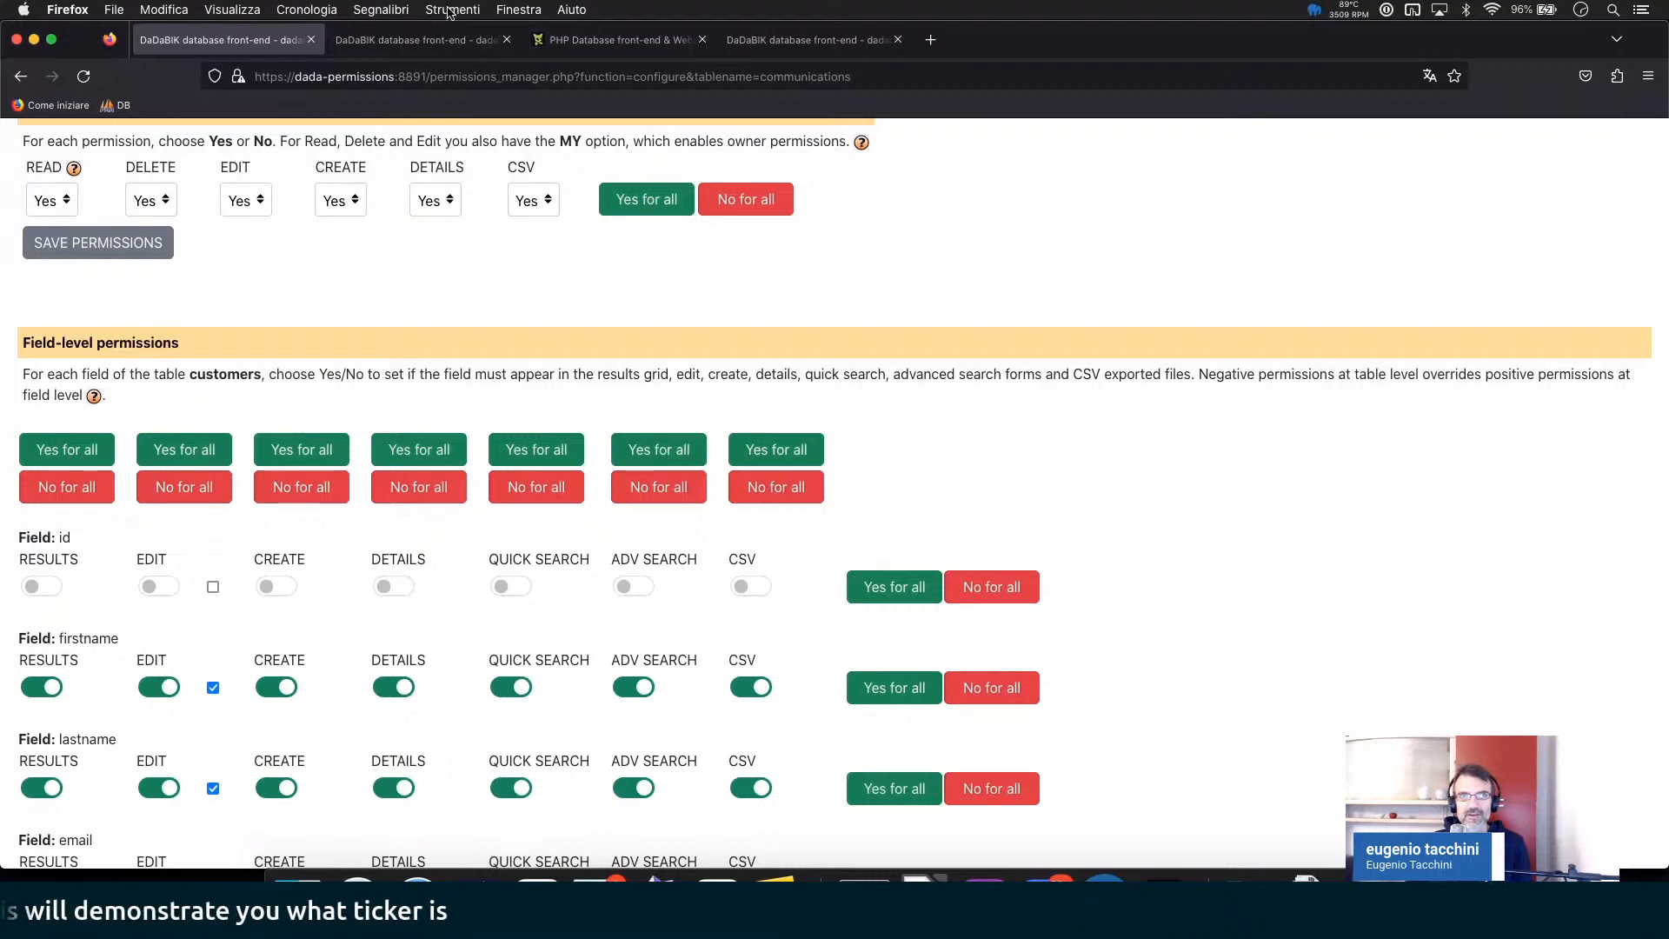
- Return to the dada-betadev permissions page and inspect the Details permission choices for the id field without changing them
{"action": "left_click", "coordinate": [429, 50]}
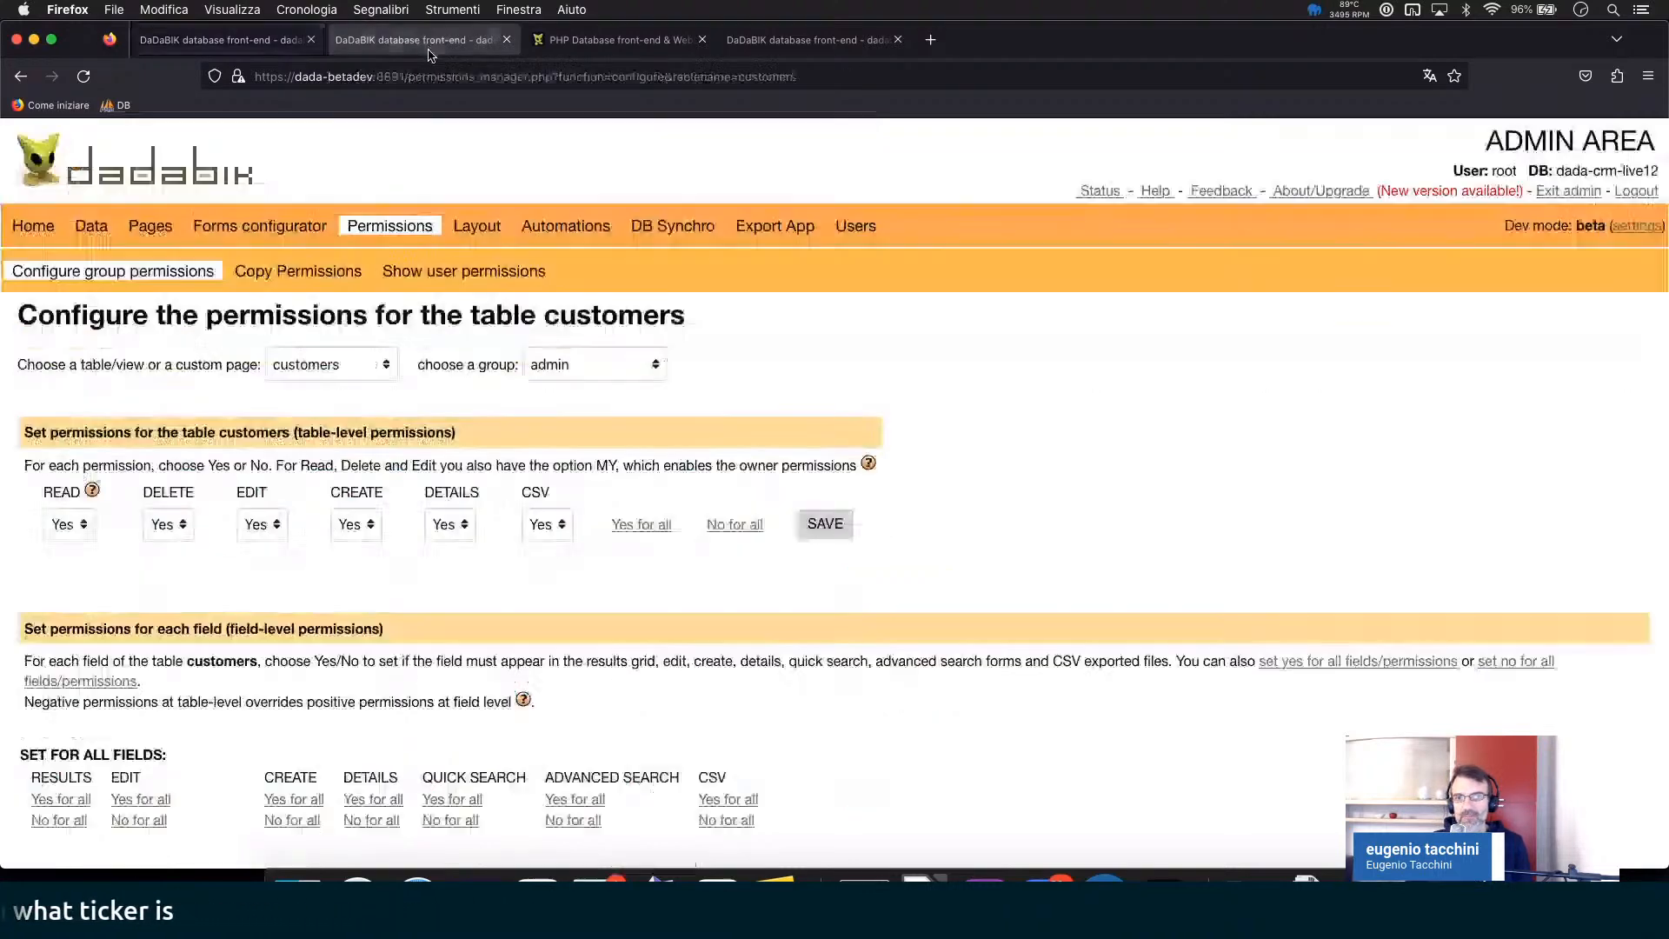
{"action": "scroll", "coordinate": [568, 575], "scroll_direction": "down", "scroll_amount": 10}
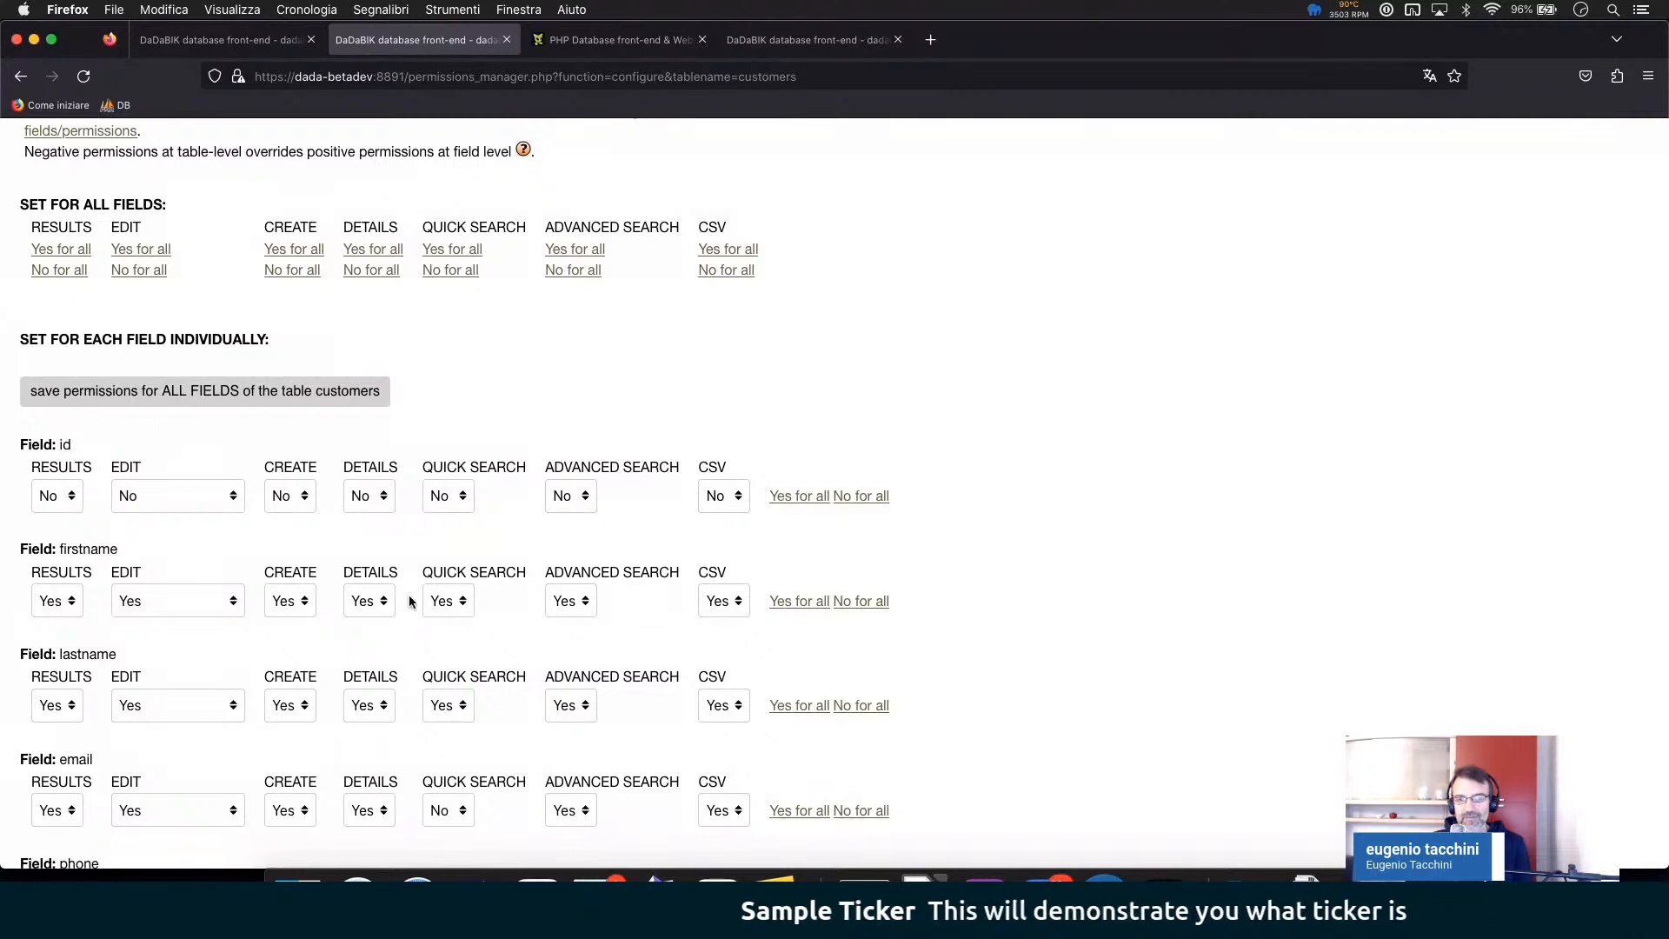
{"action": "left_click", "coordinate": [383, 497]}
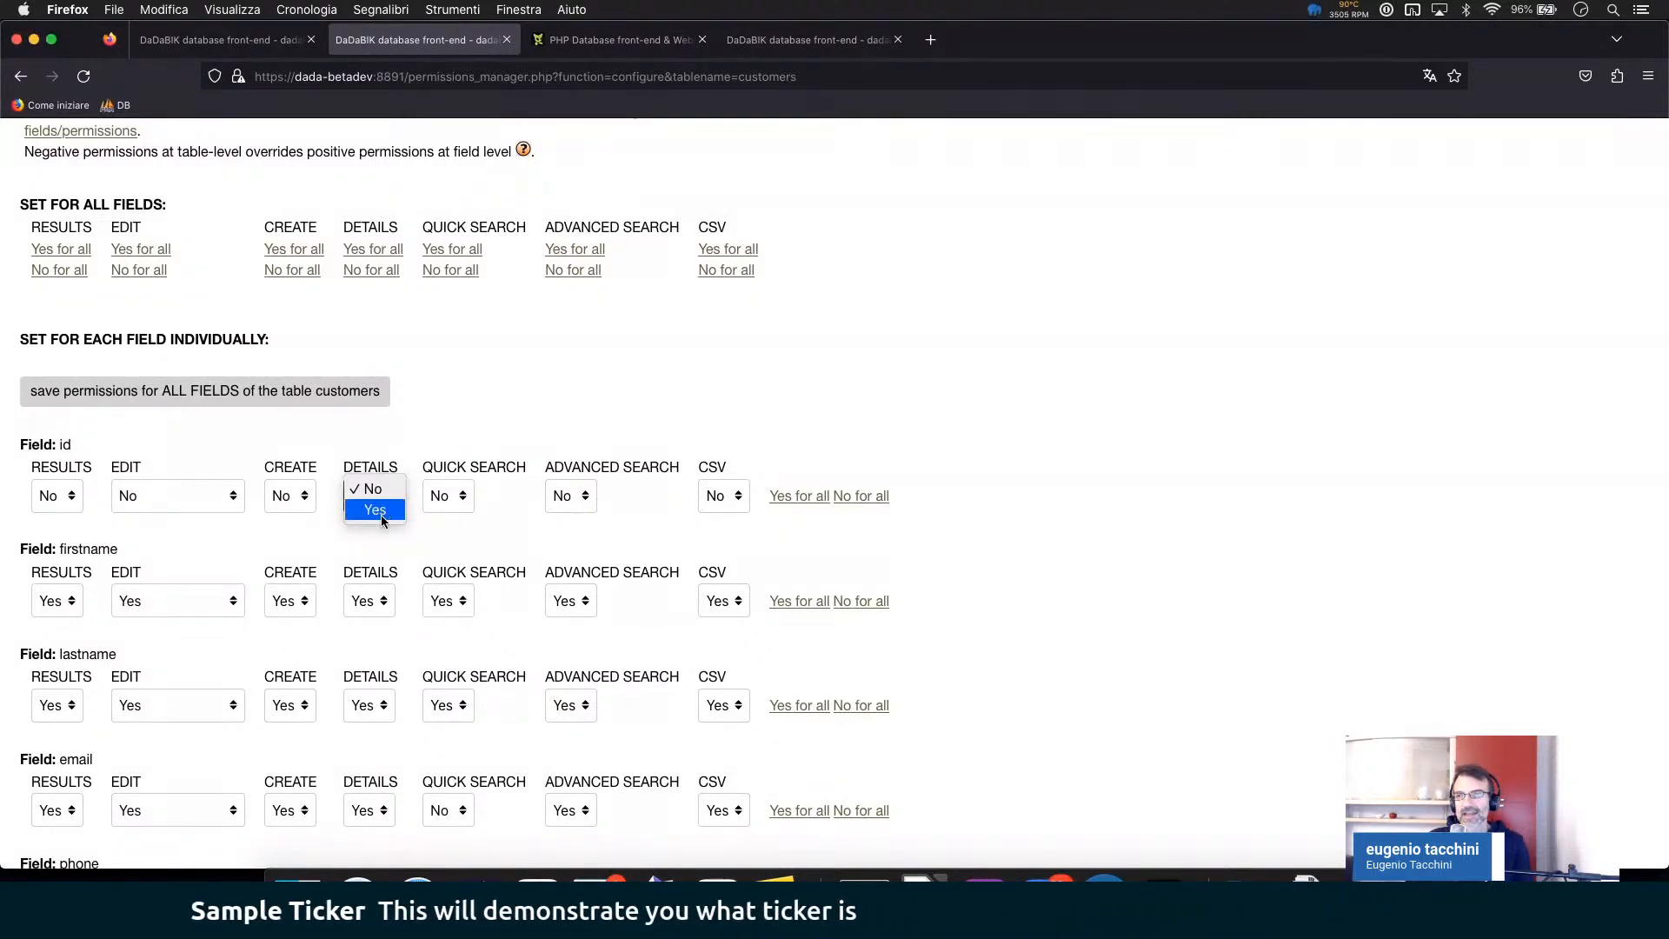
{"action": "left_click", "coordinate": [435, 534]}
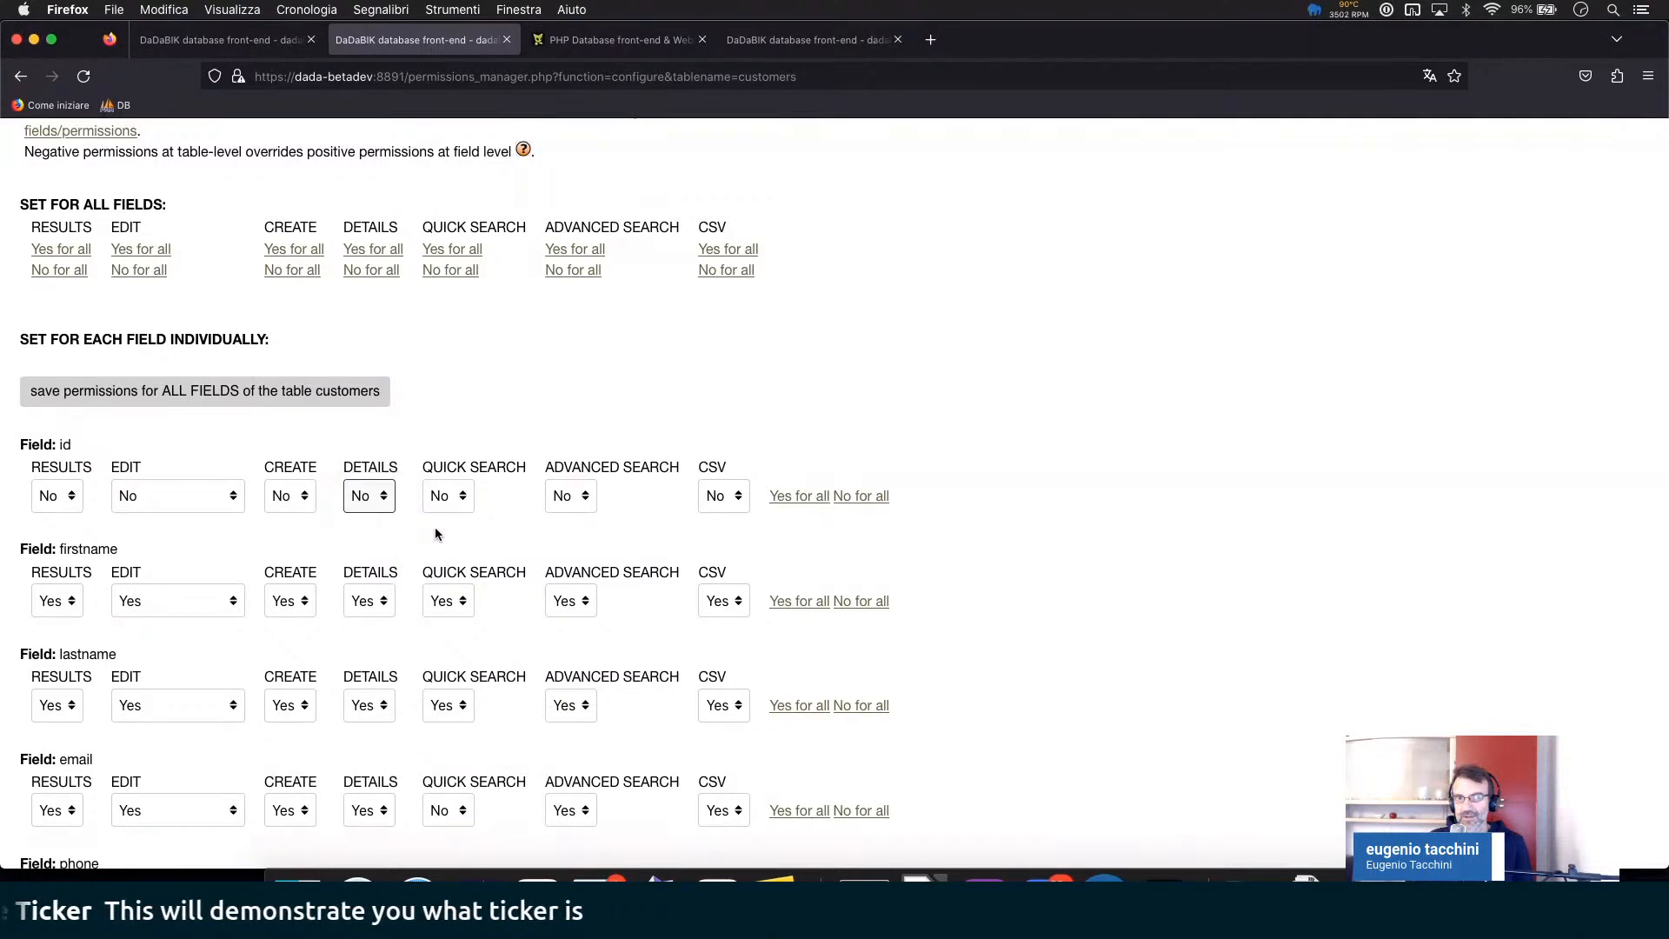
- Examine the field-level permission toggles on the dada-permissions page, including Quick Search for the firstname field
{"action": "left_click", "coordinate": [217, 39]}
{"action": "scroll", "coordinate": [499, 527], "scroll_direction": "down", "scroll_amount": 5}
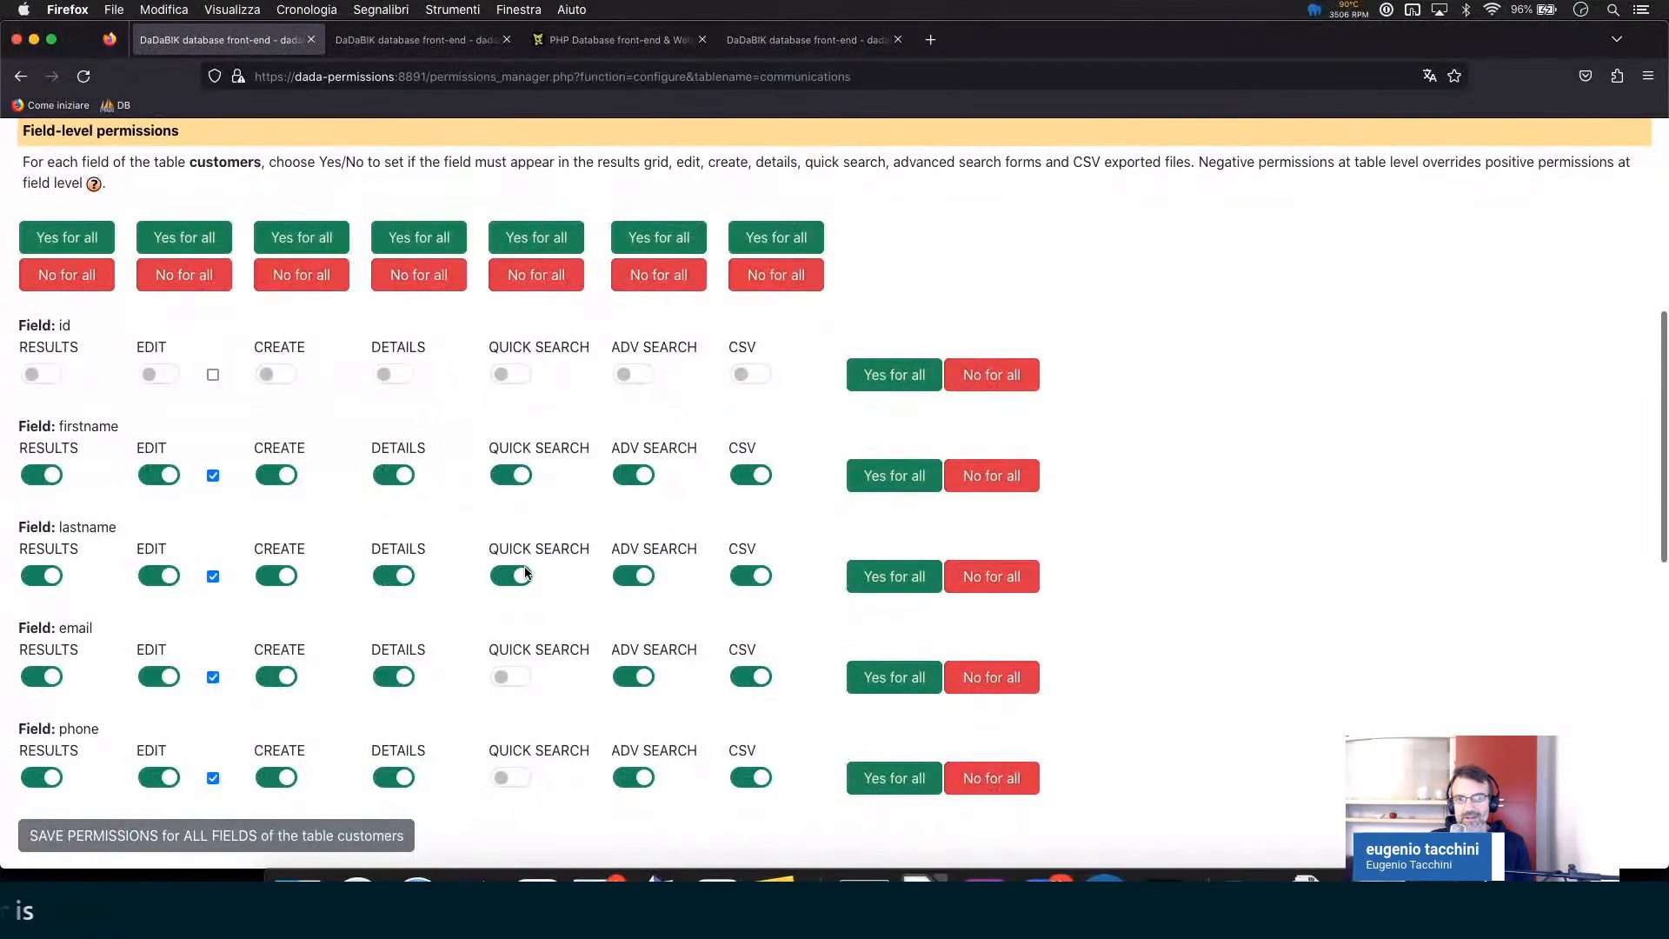
{"action": "left_click", "coordinate": [516, 475]}
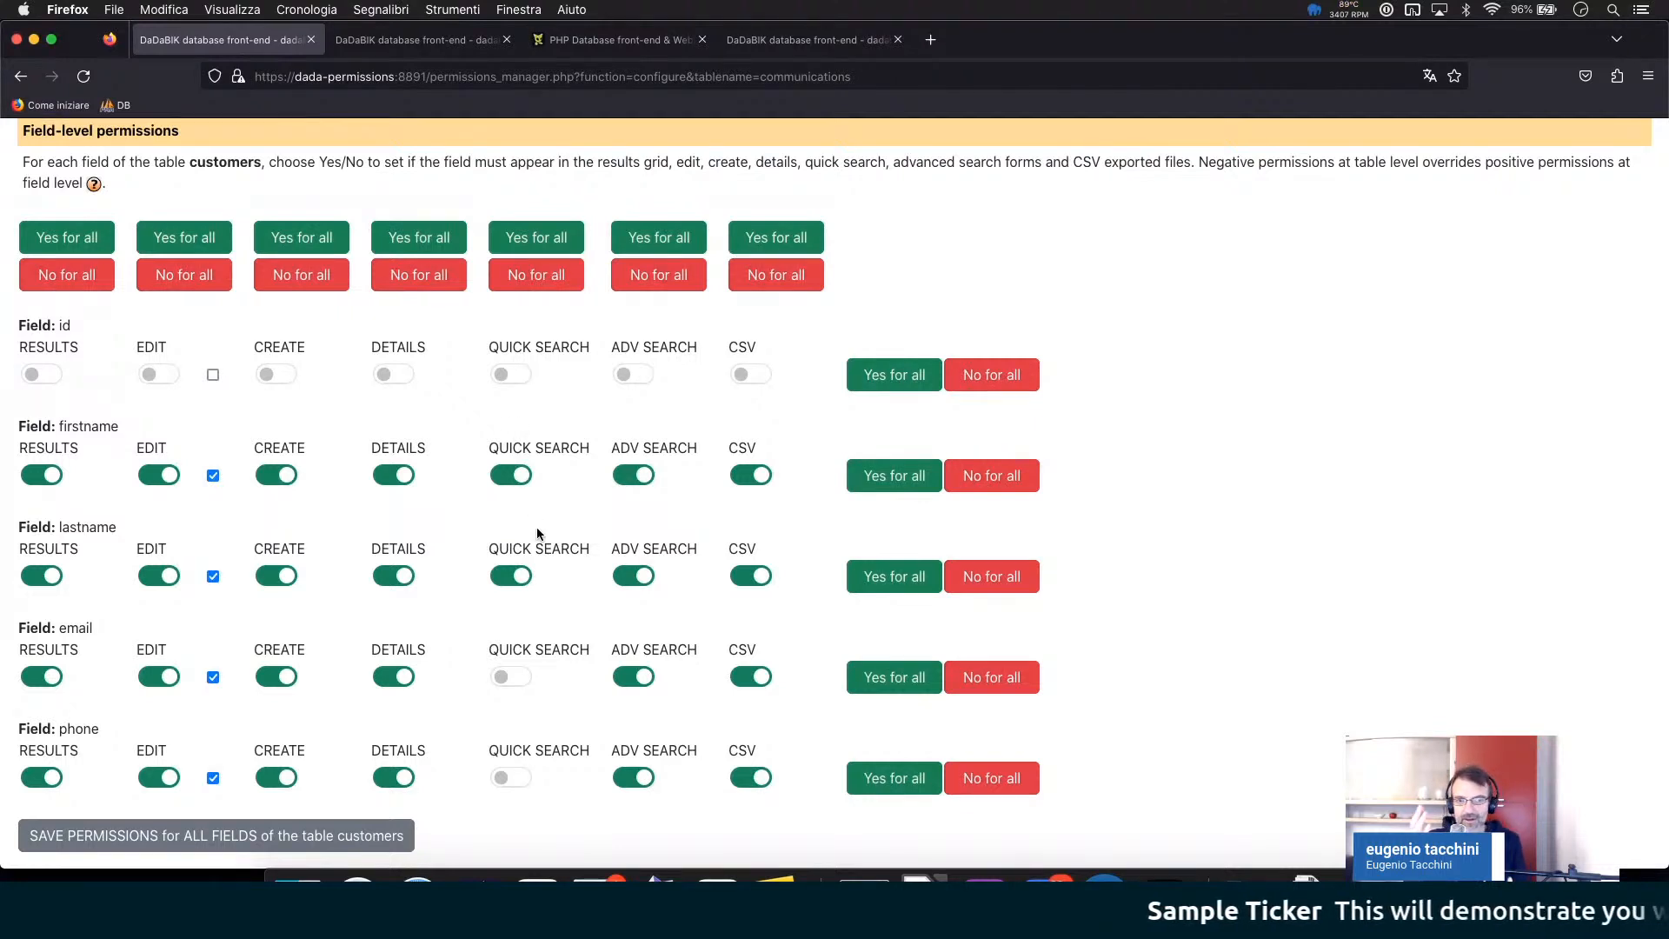
{"action": "scroll", "coordinate": [536, 529], "scroll_direction": "down", "scroll_amount": 5}
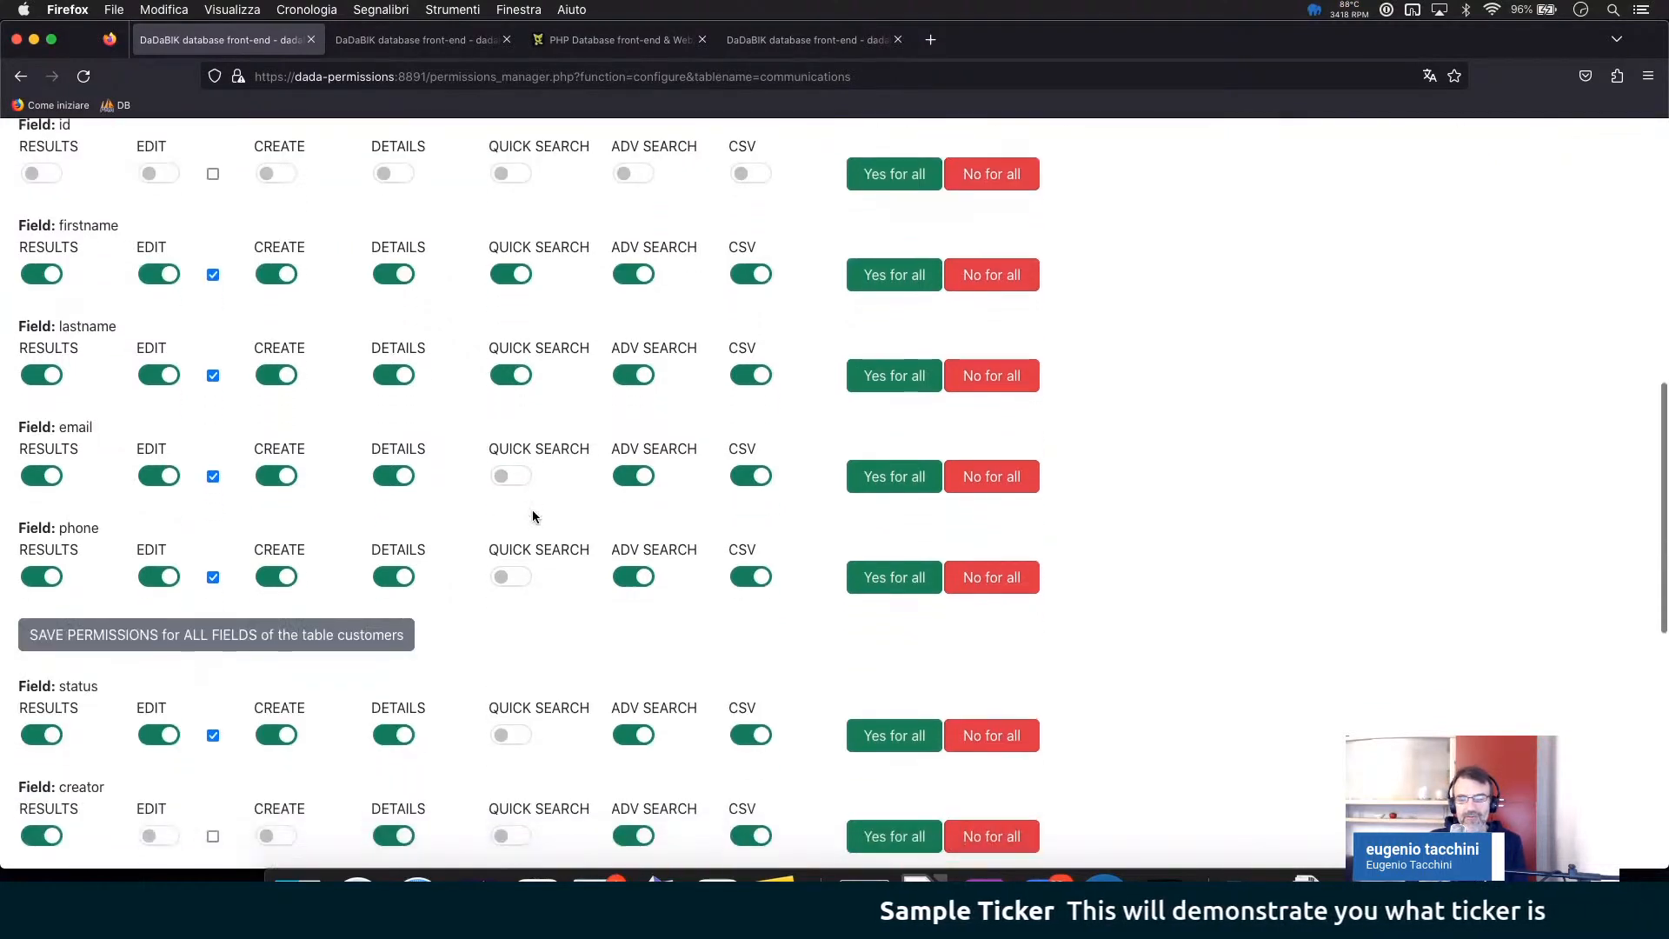
{"action": "scroll", "coordinate": [533, 516], "scroll_direction": "up", "scroll_amount": 3}
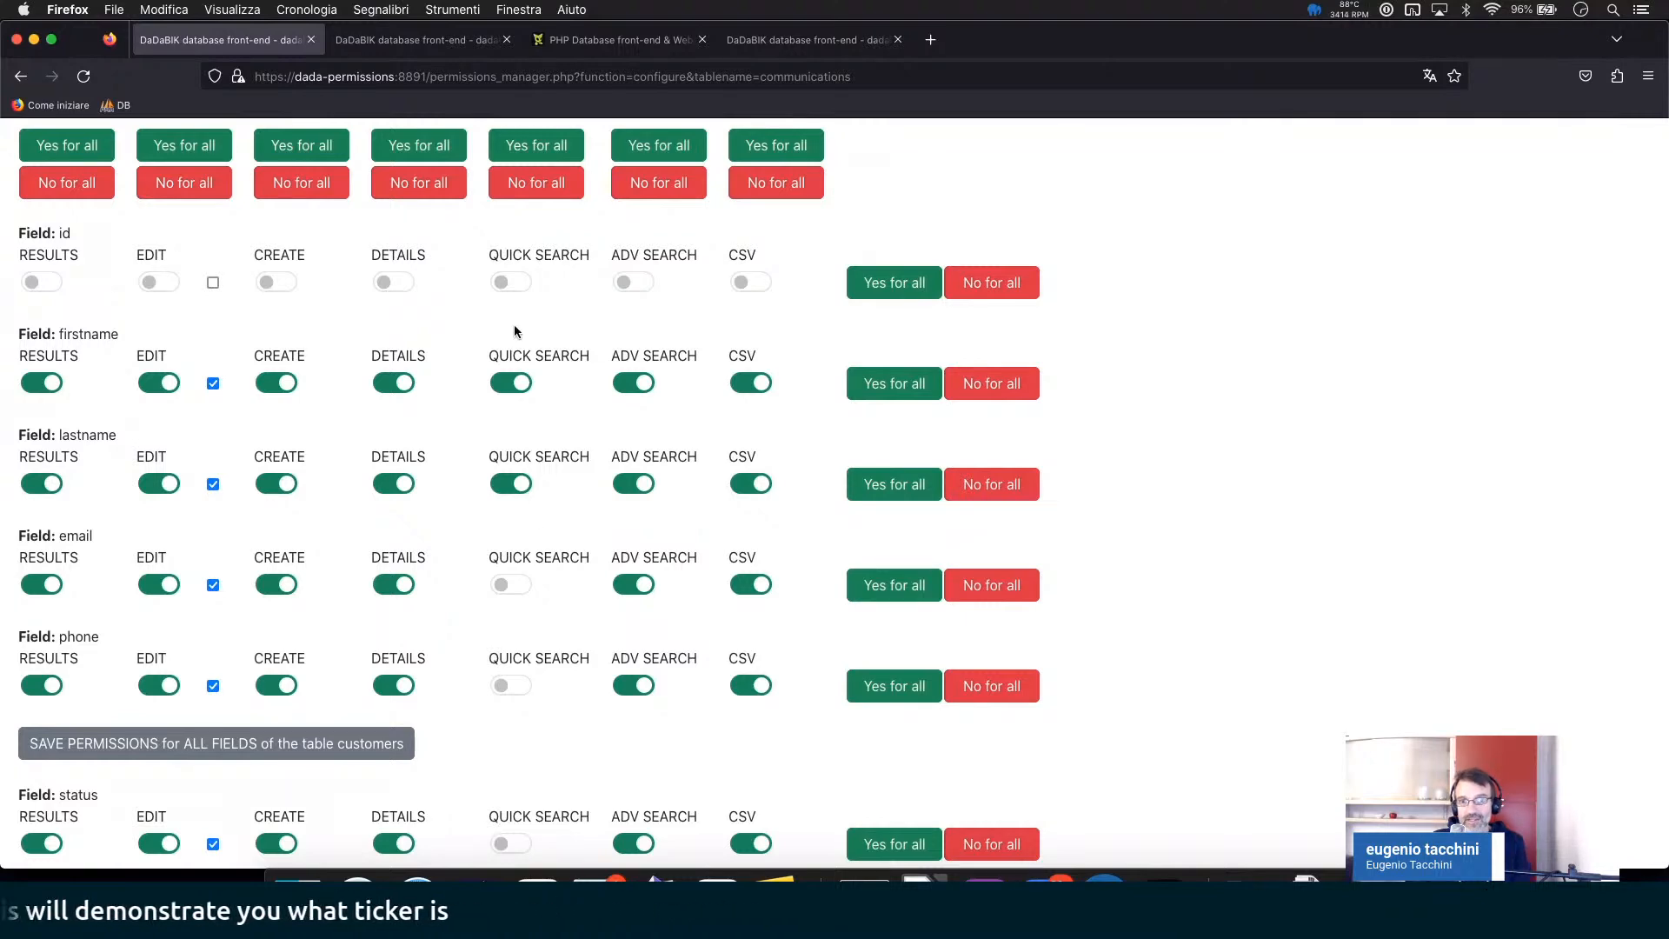
- Return to dada-betadev and review the customers table's field-by-field permission dropdowns for comparison
{"action": "left_click", "coordinate": [426, 47]}
{"action": "scroll", "coordinate": [563, 559], "scroll_direction": "down", "scroll_amount": 3}
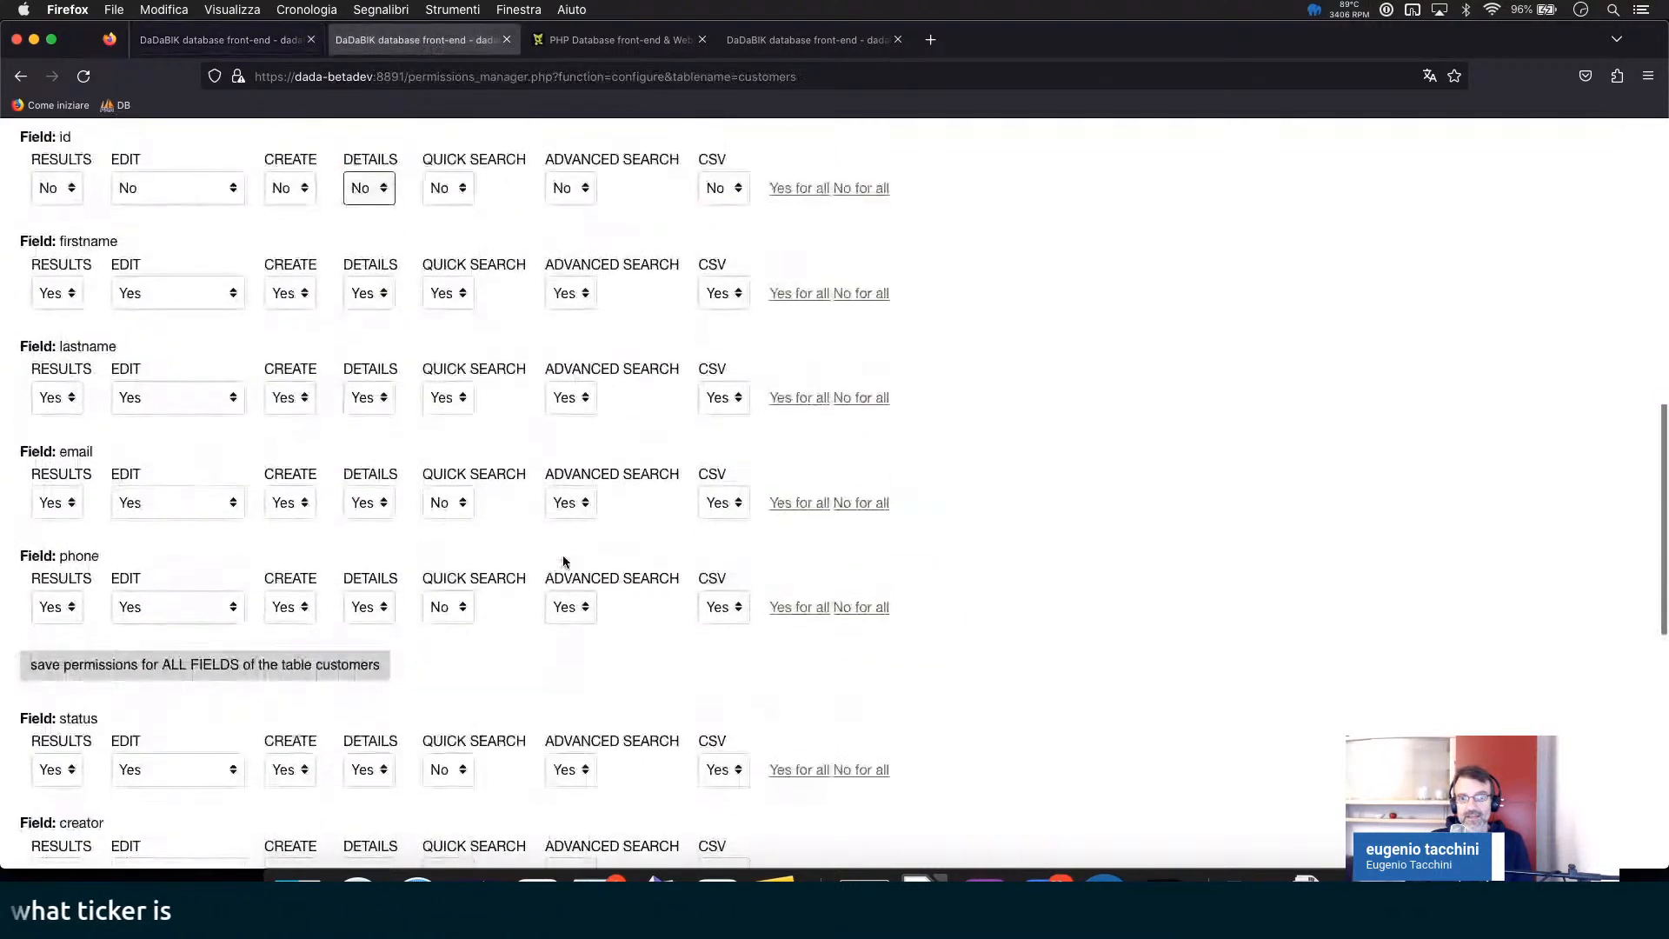
{"action": "scroll", "coordinate": [562, 559], "scroll_direction": "down", "scroll_amount": 5}
{"action": "scroll", "coordinate": [562, 561], "scroll_direction": "down", "scroll_amount": 3}
{"action": "scroll", "coordinate": [562, 560], "scroll_direction": "up", "scroll_amount": 10}
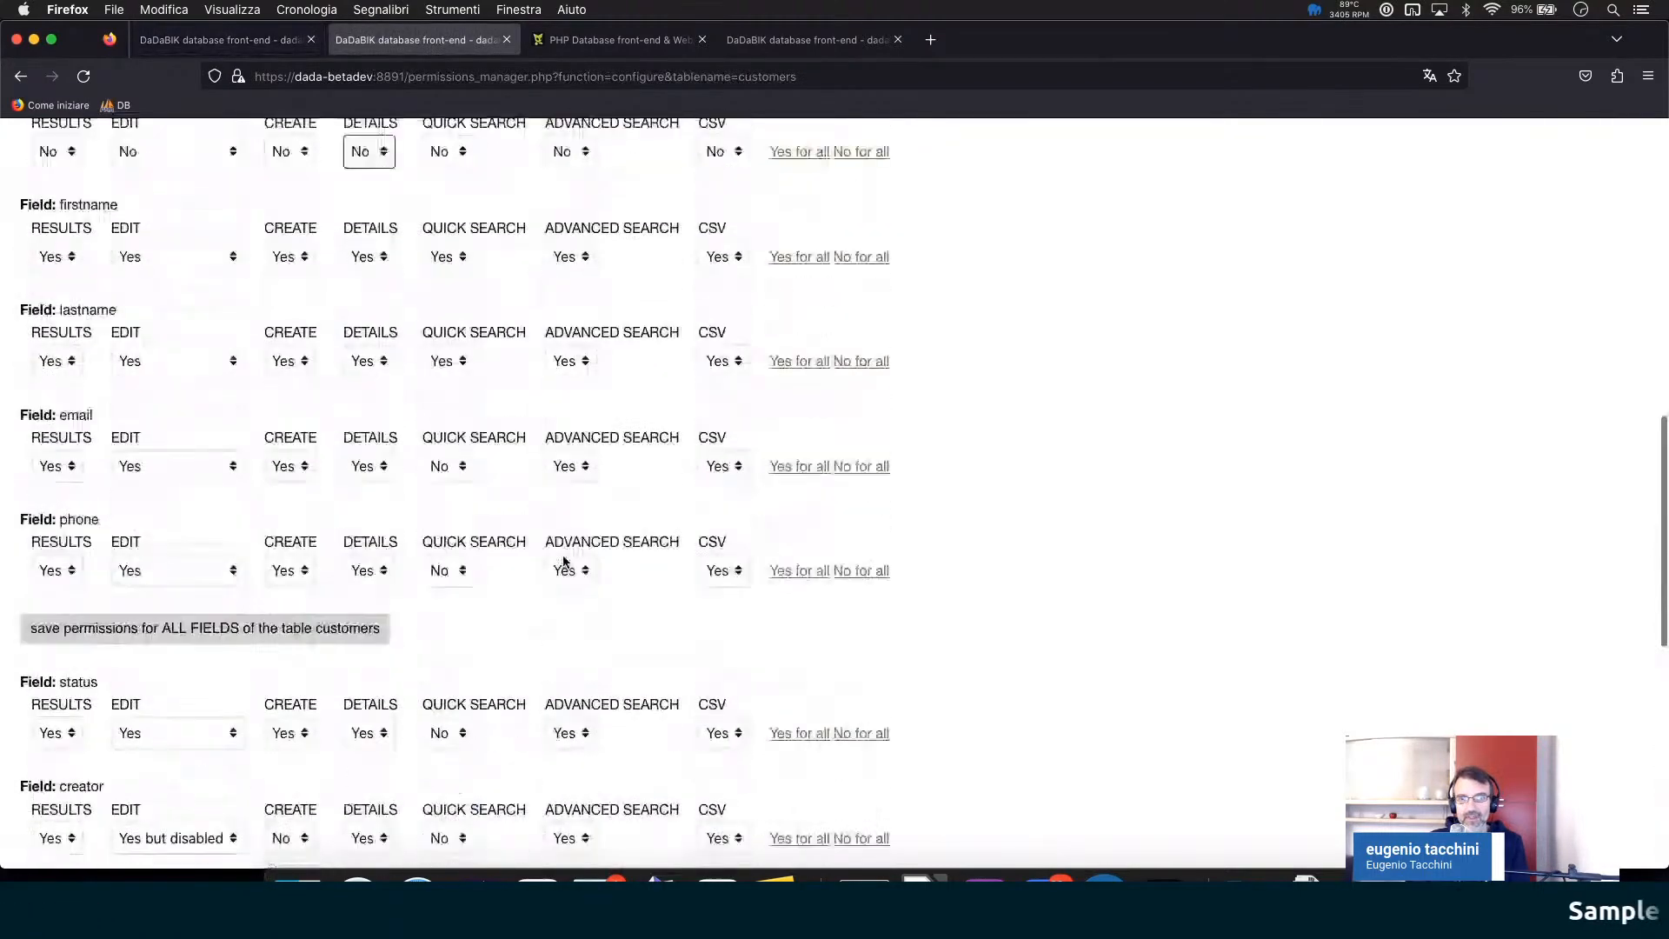
- Examine the field-level toggles and the per-row and per-column Yes for all and No for all controls on dada-permissions
{"action": "scroll", "coordinate": [563, 561], "scroll_direction": "up", "scroll_amount": 1}
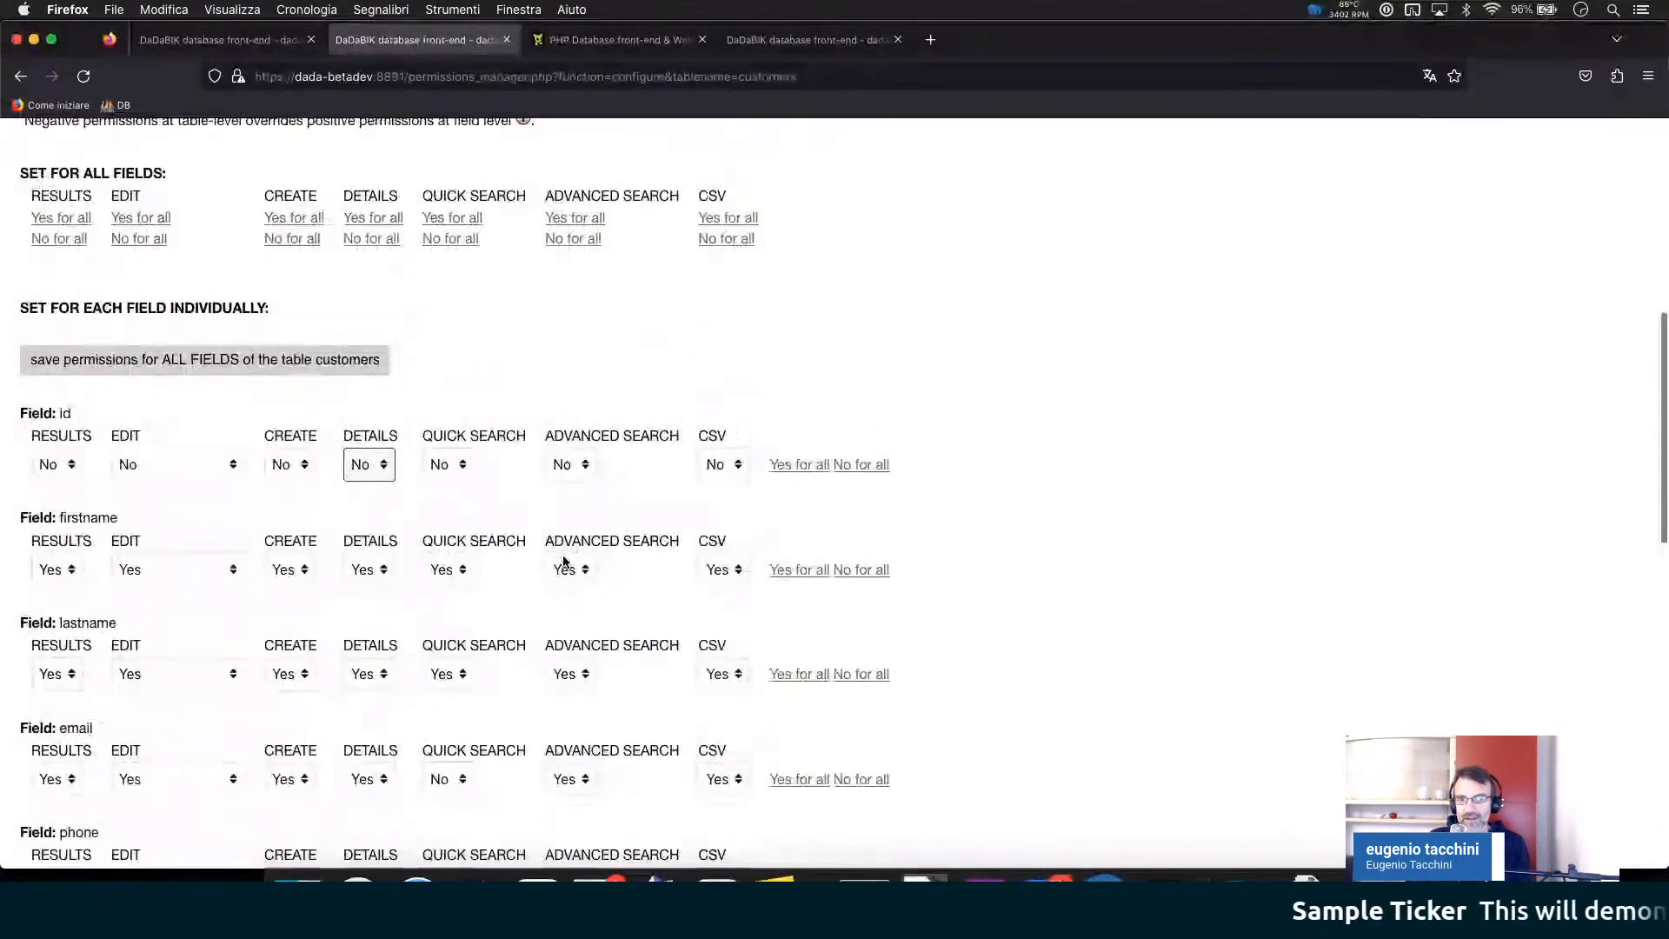
{"action": "left_click", "coordinate": [221, 39]}
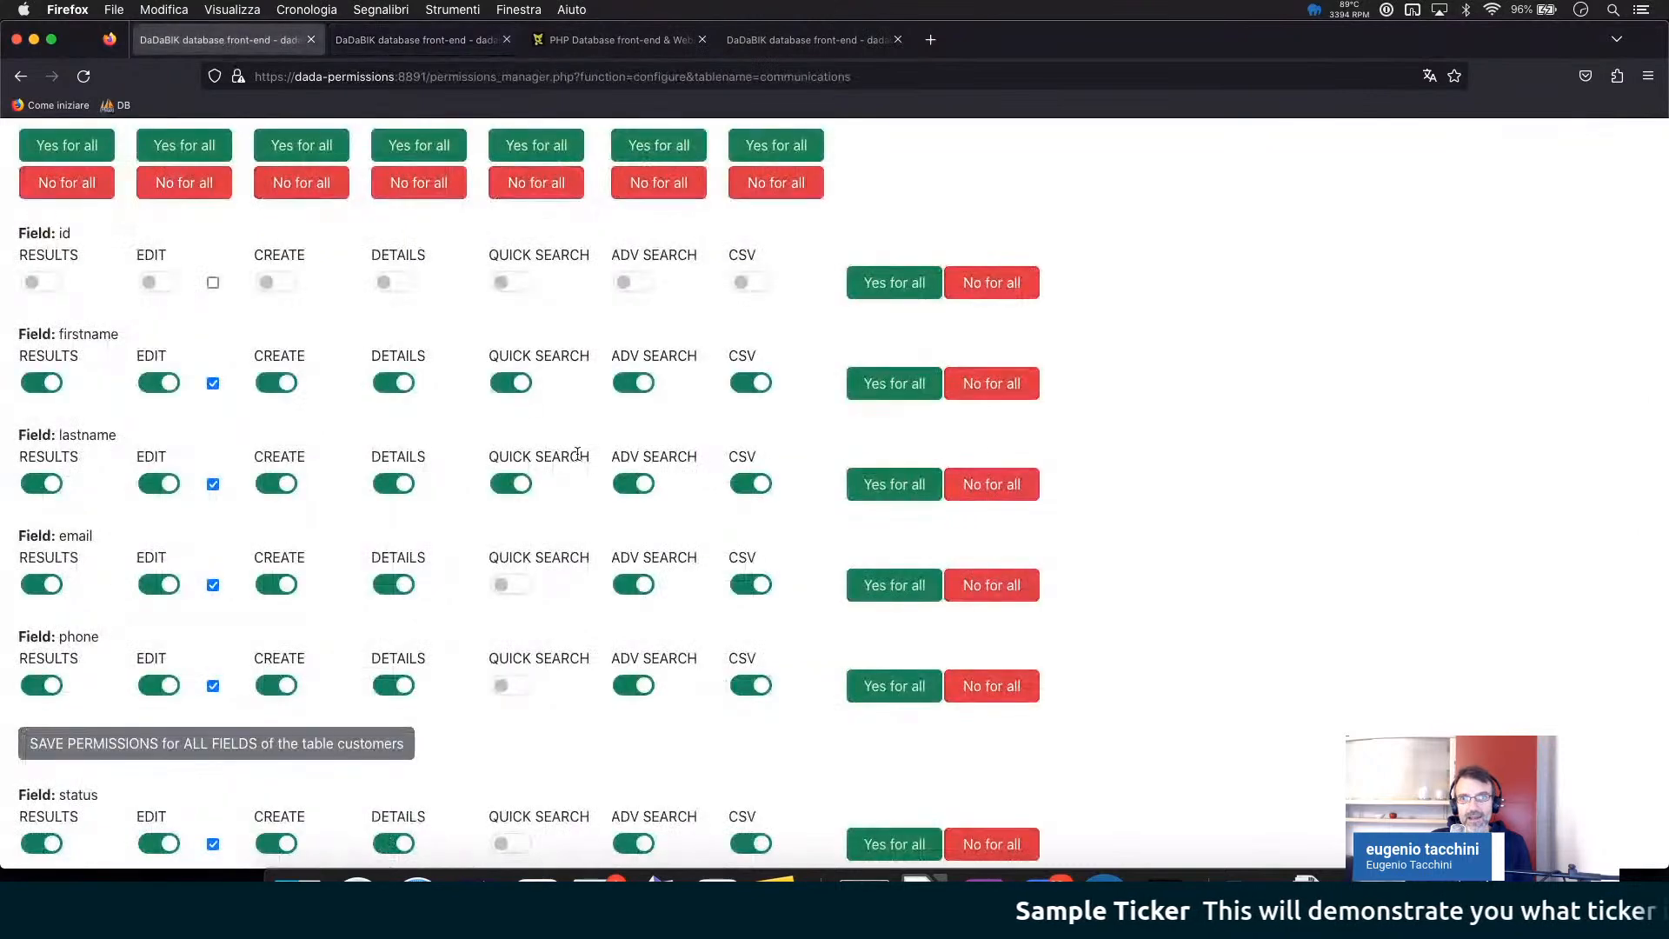
{"action": "scroll", "coordinate": [577, 453], "scroll_direction": "up", "scroll_amount": 2}
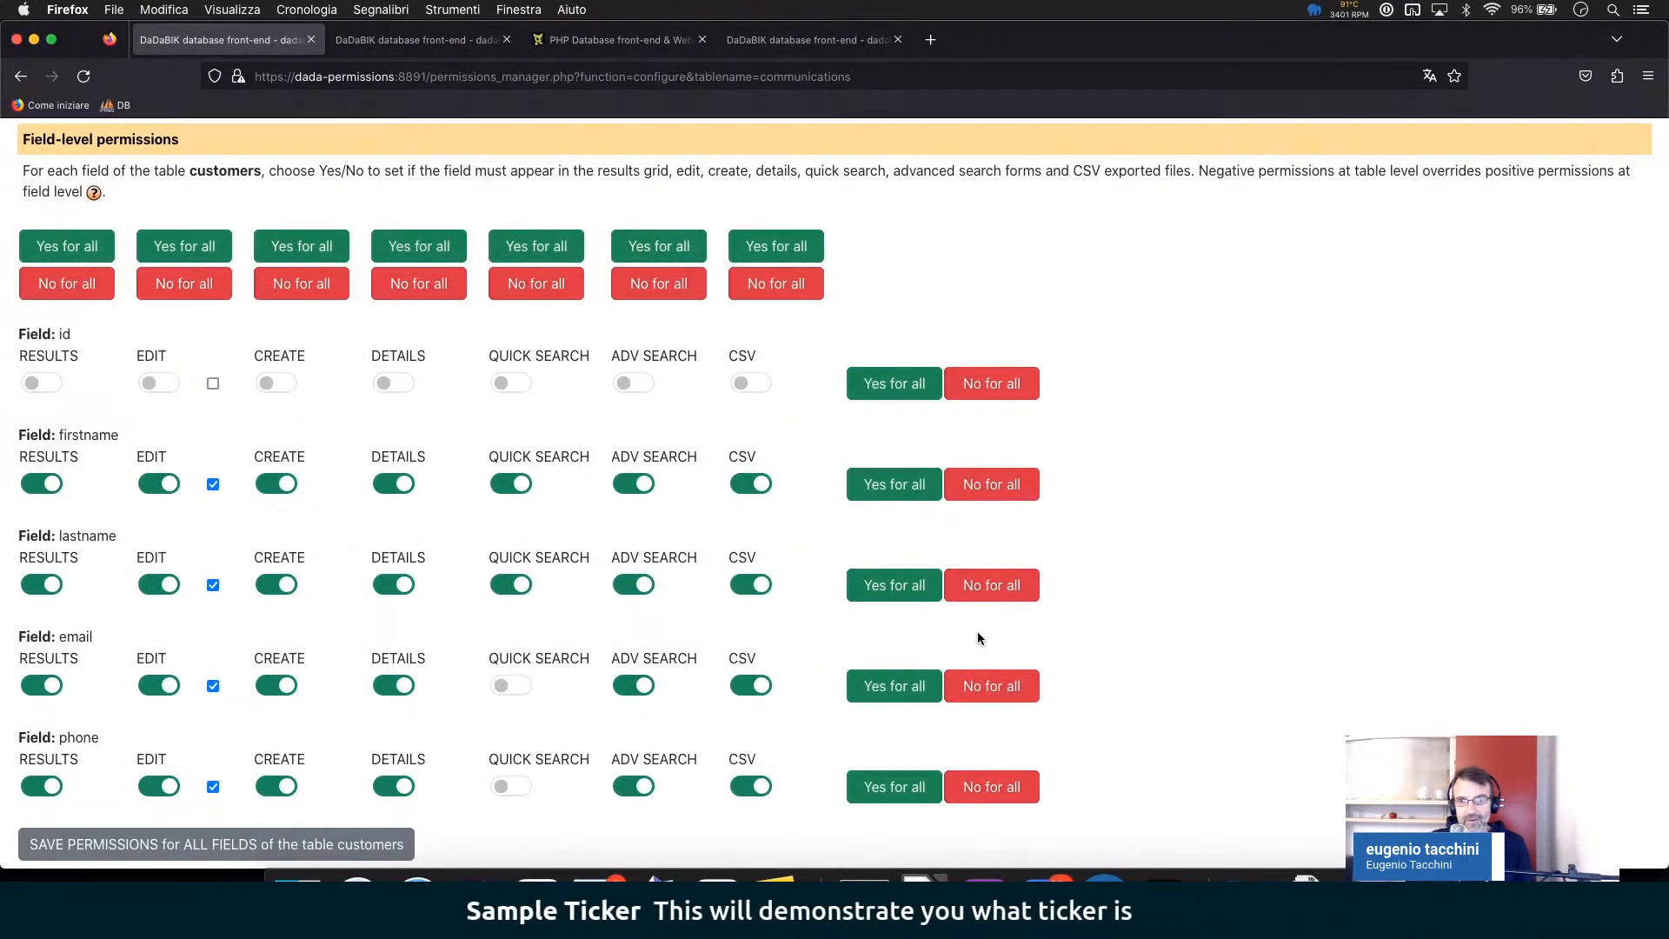
{"action": "scroll", "coordinate": [978, 639], "scroll_direction": "down", "scroll_amount": 2}
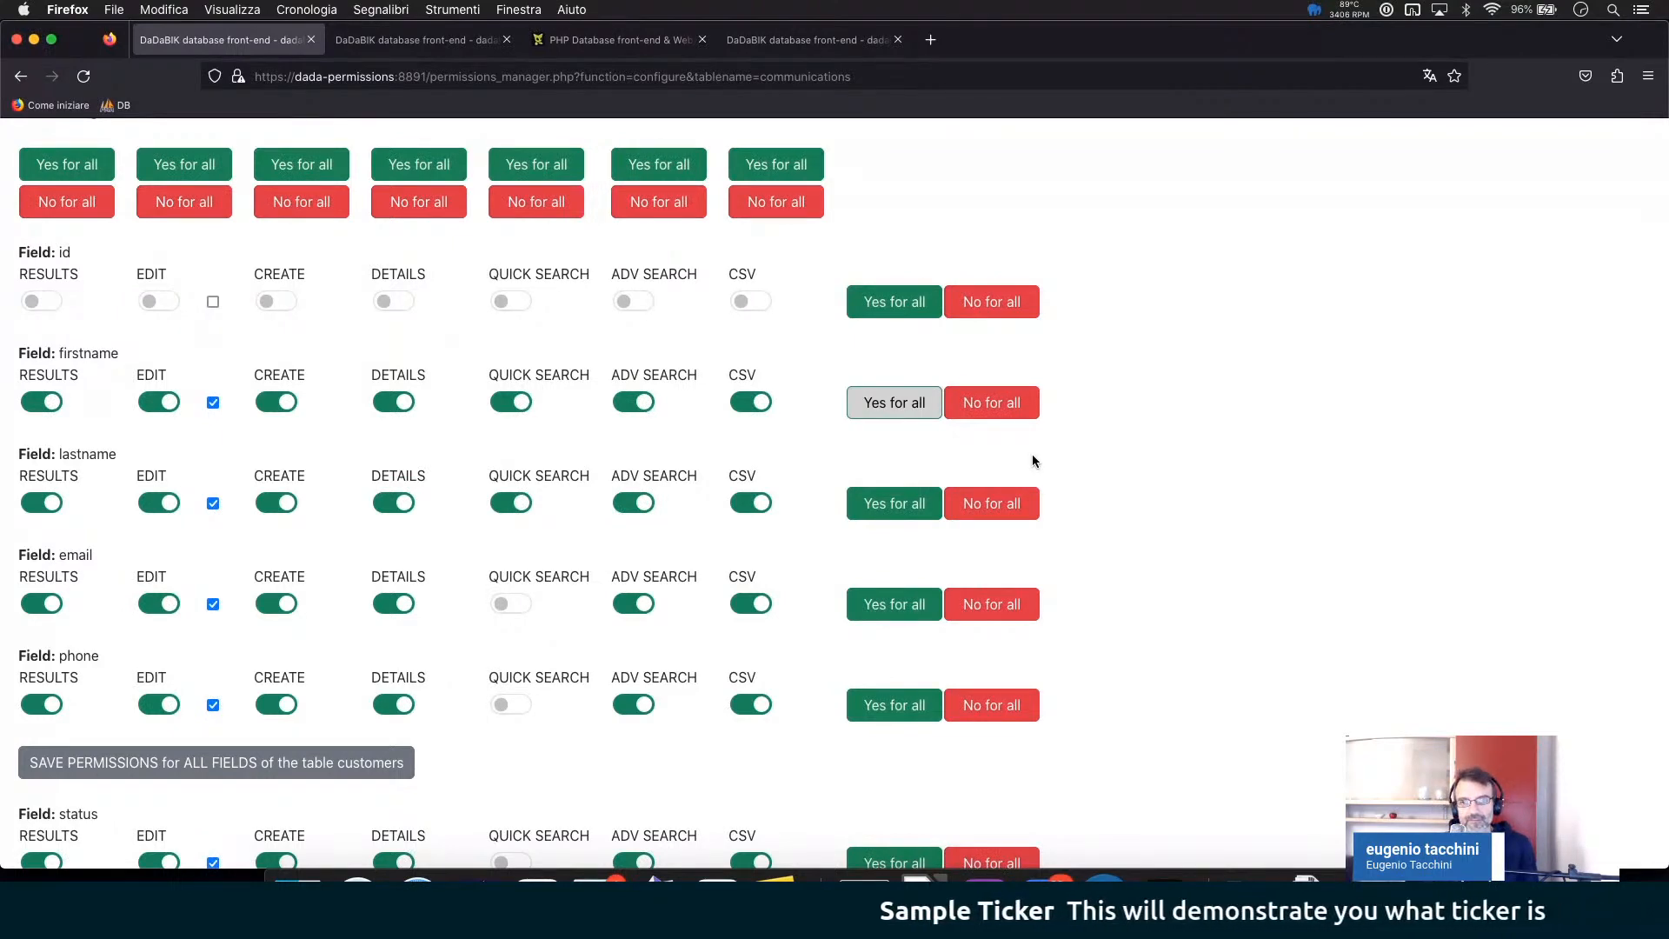
{"action": "left_click", "coordinate": [1029, 367]}
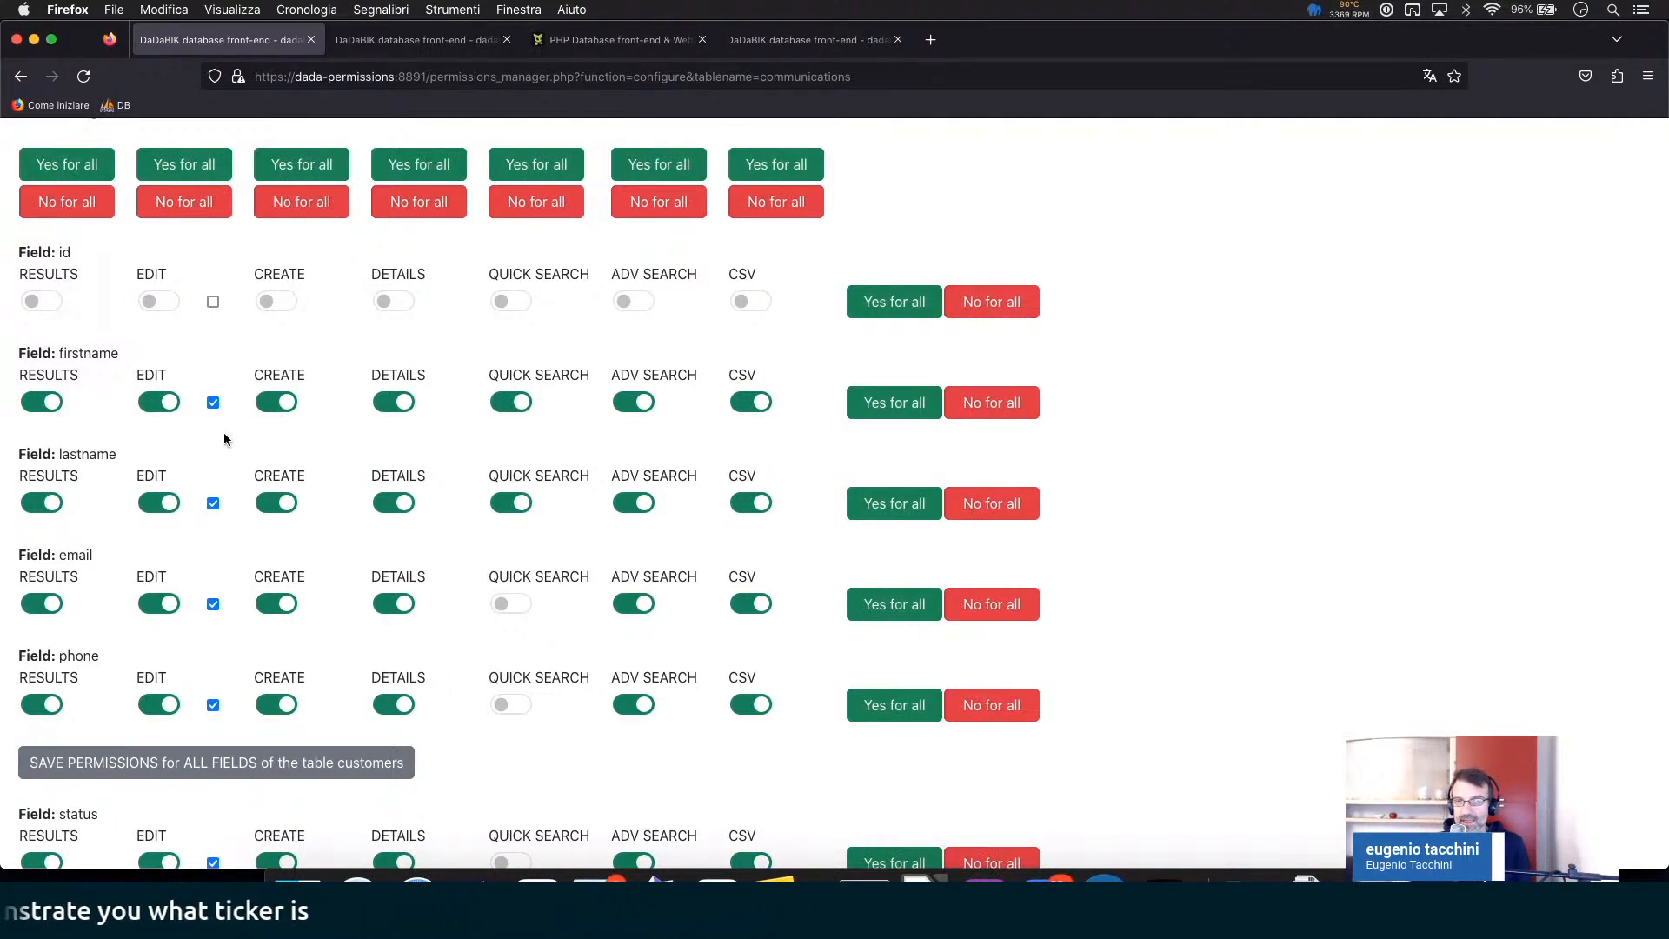
- On dada-betadev, inspect the Edit permission choices for the id field of the customers table without changing them
{"action": "left_click", "coordinate": [435, 42]}
{"action": "left_click", "coordinate": [190, 473]}
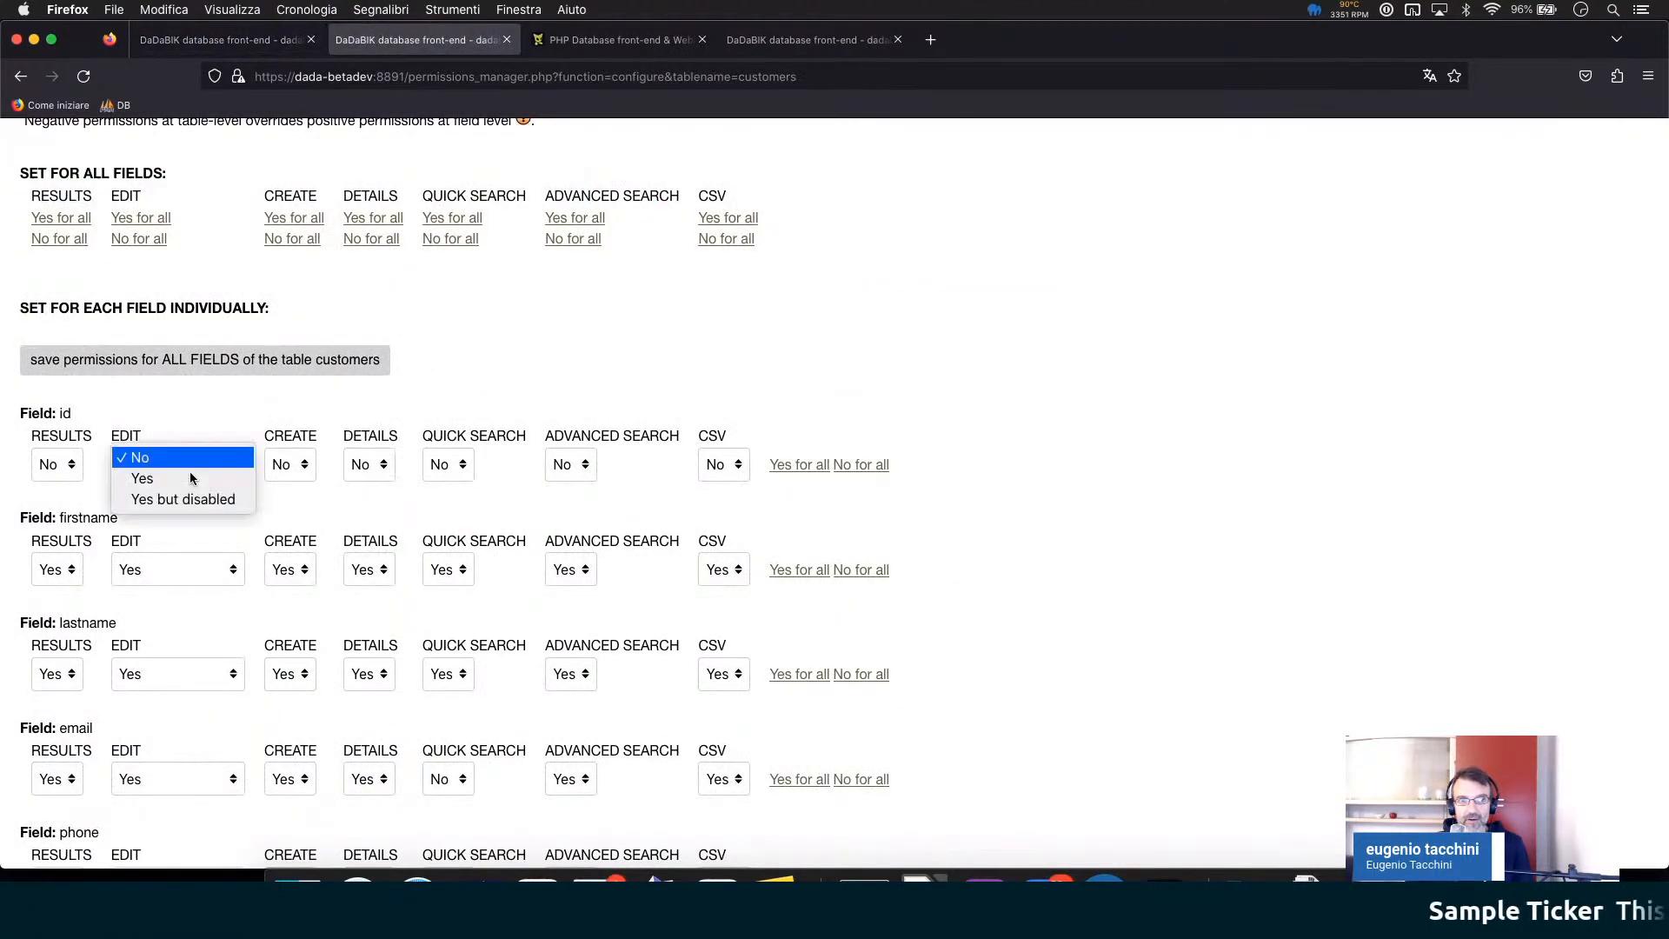
{"action": "left_click", "coordinate": [426, 394]}
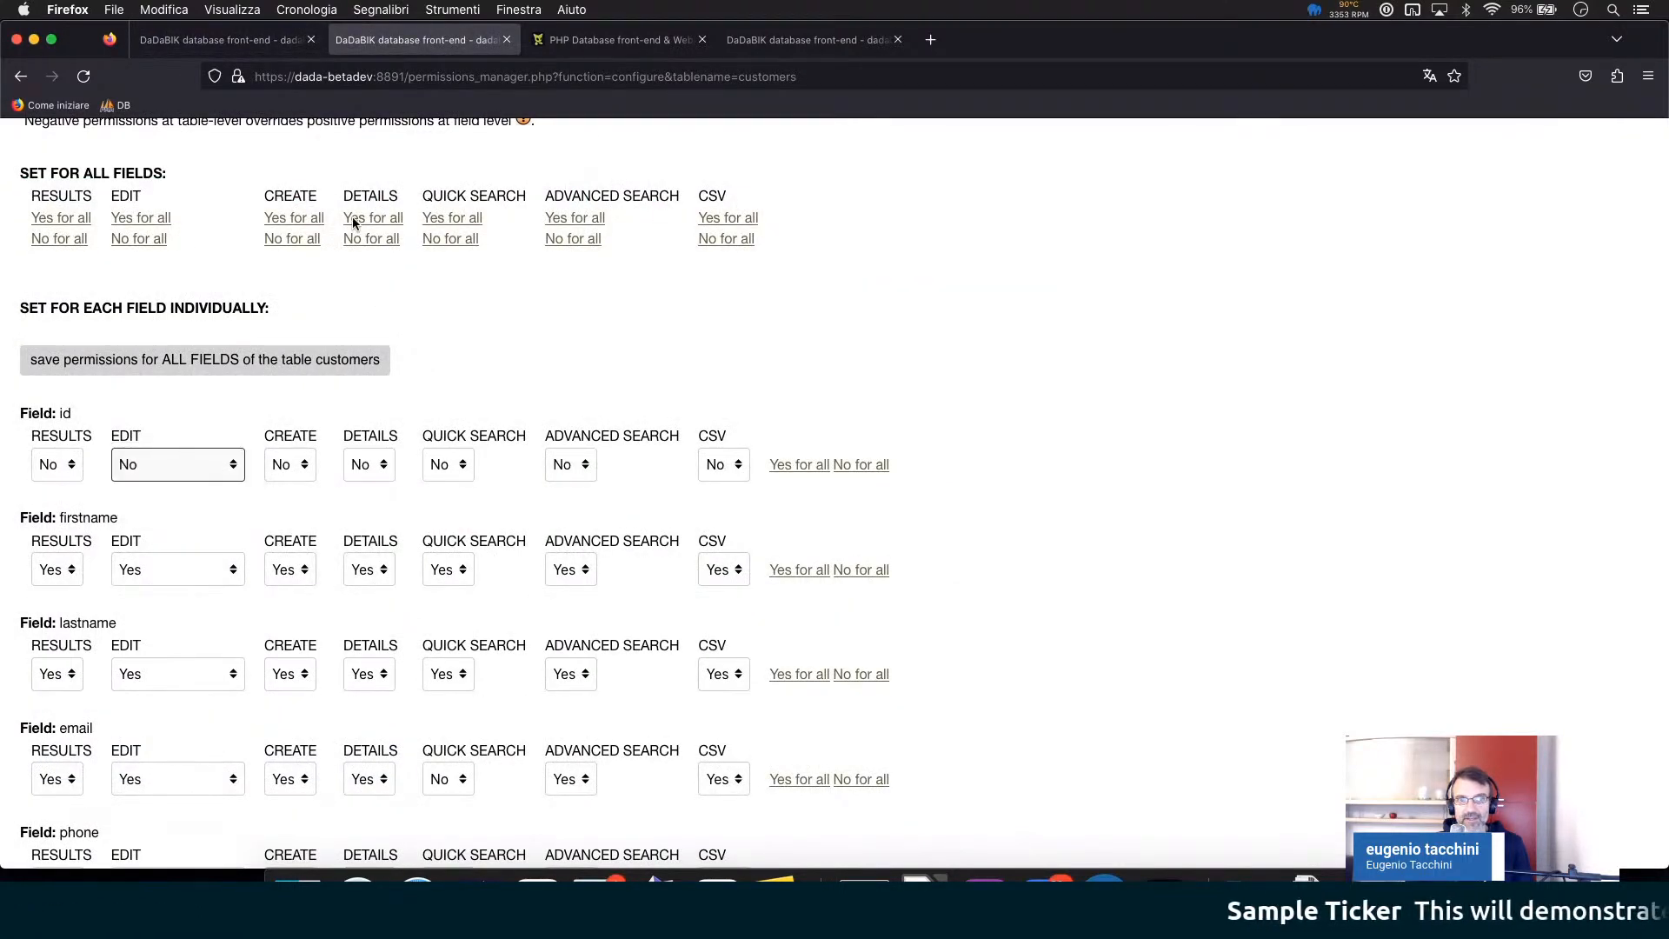
- On dada-permissions, switch the firstname field's Create permission off and back on
{"action": "left_click", "coordinate": [220, 40]}
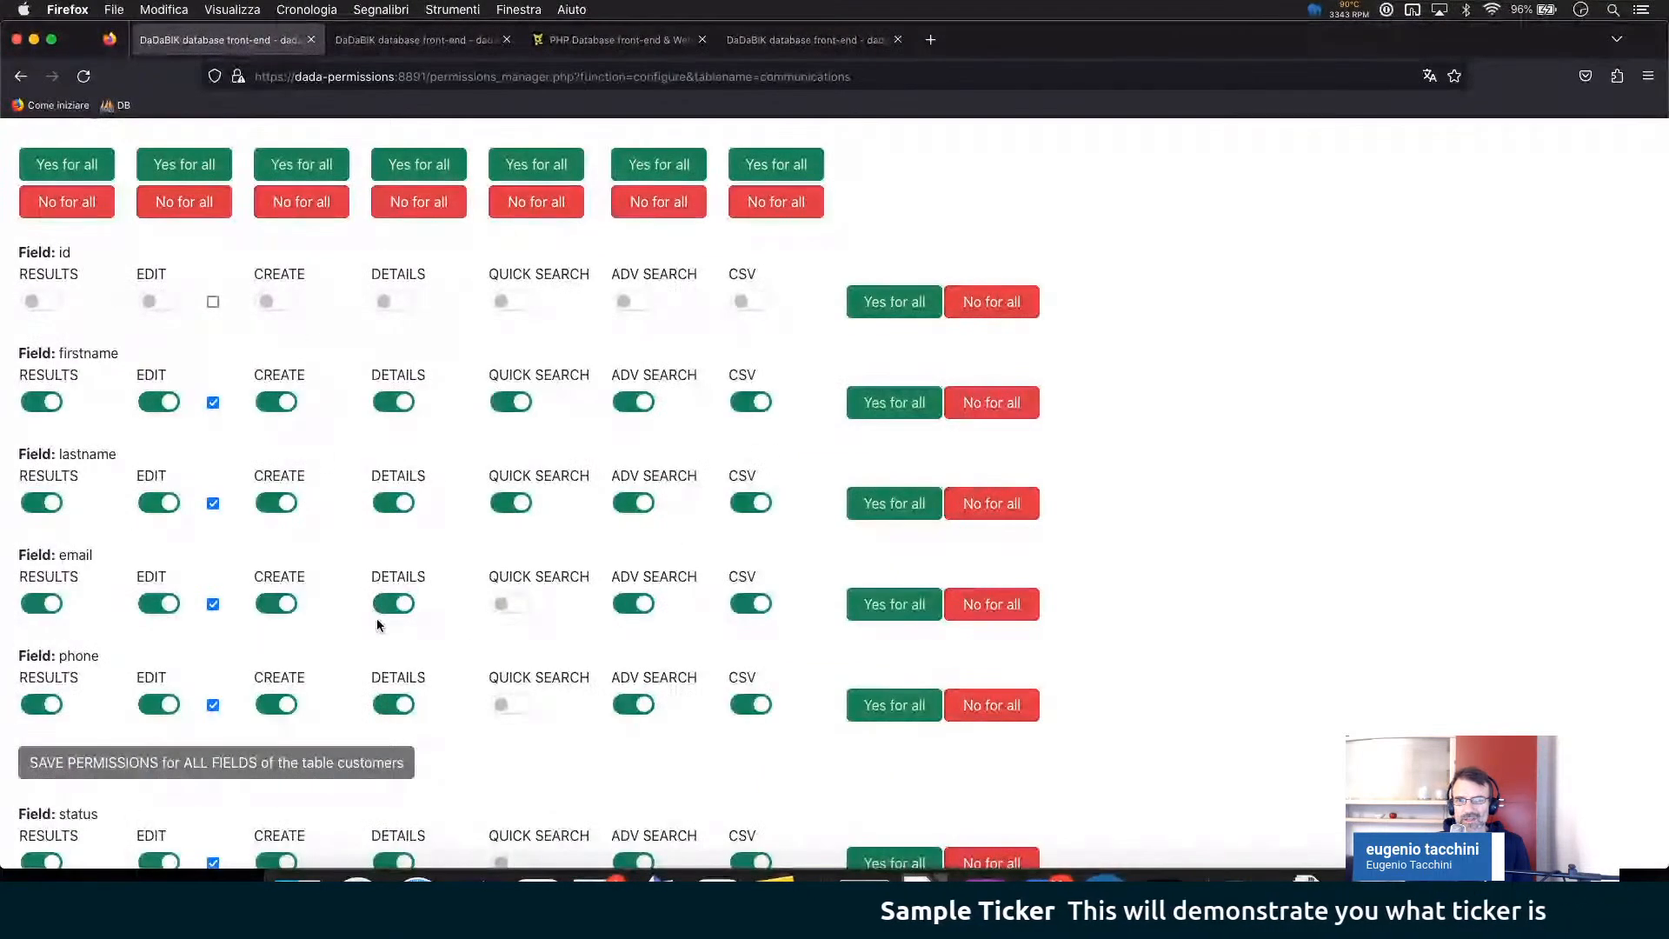
{"action": "left_click", "coordinate": [294, 405]}
{"action": "left_click", "coordinate": [290, 403]}
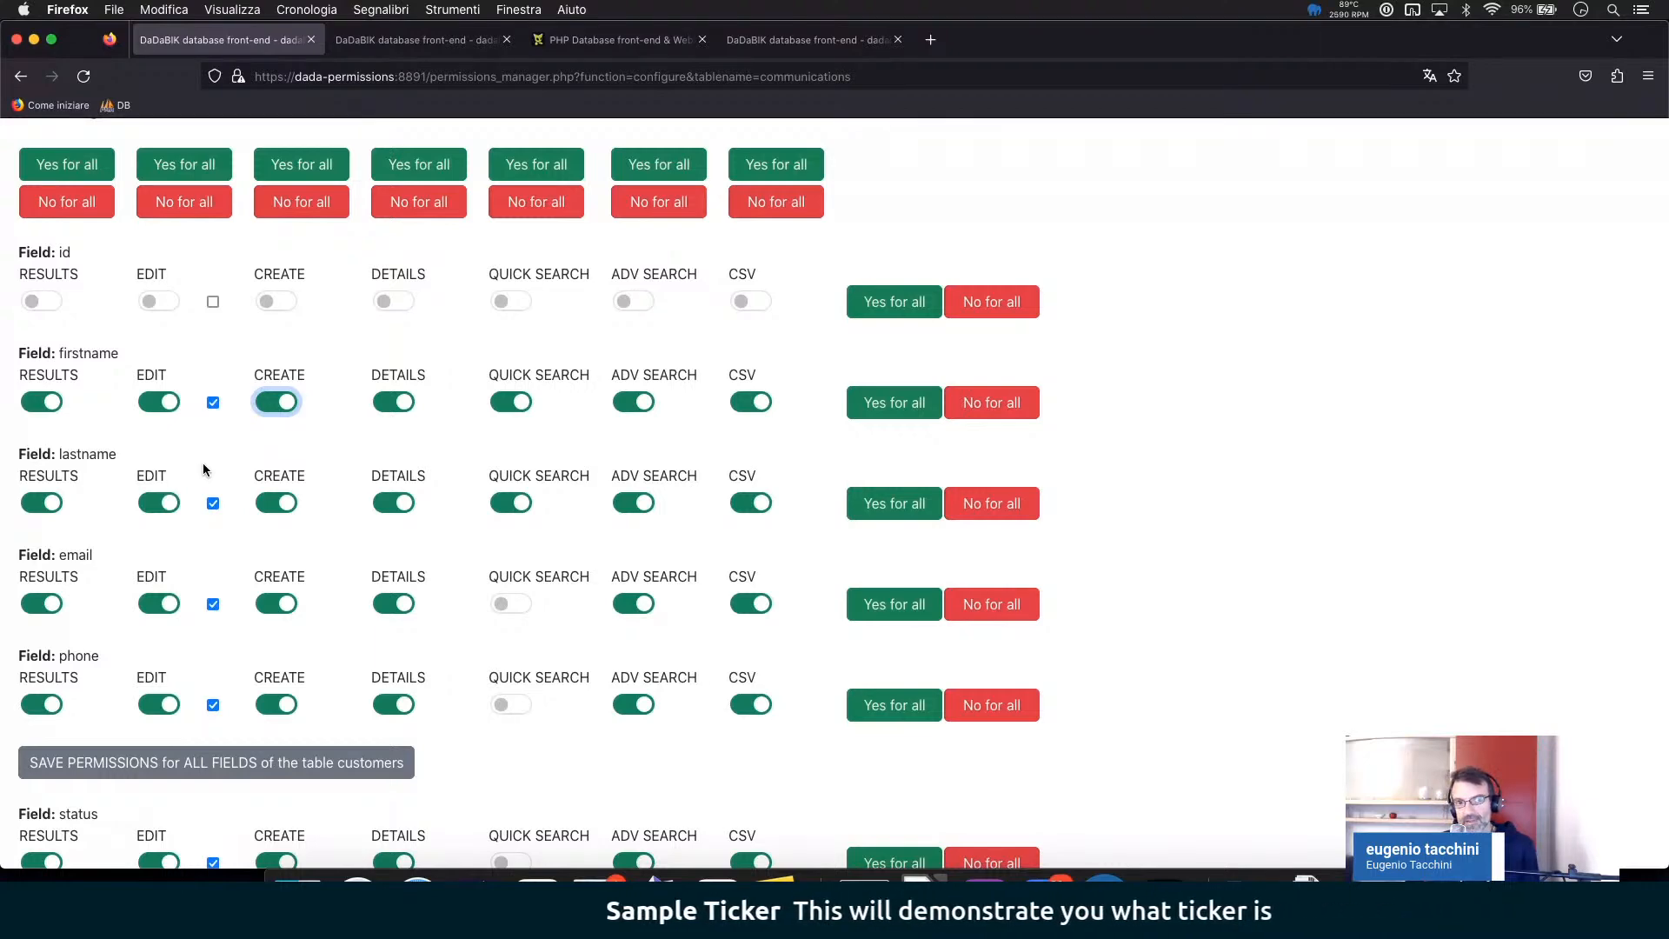
- Review the table-level and field-level permission sections for the customers table in the admin group
{"action": "scroll", "coordinate": [202, 467], "scroll_direction": "up", "scroll_amount": 5}
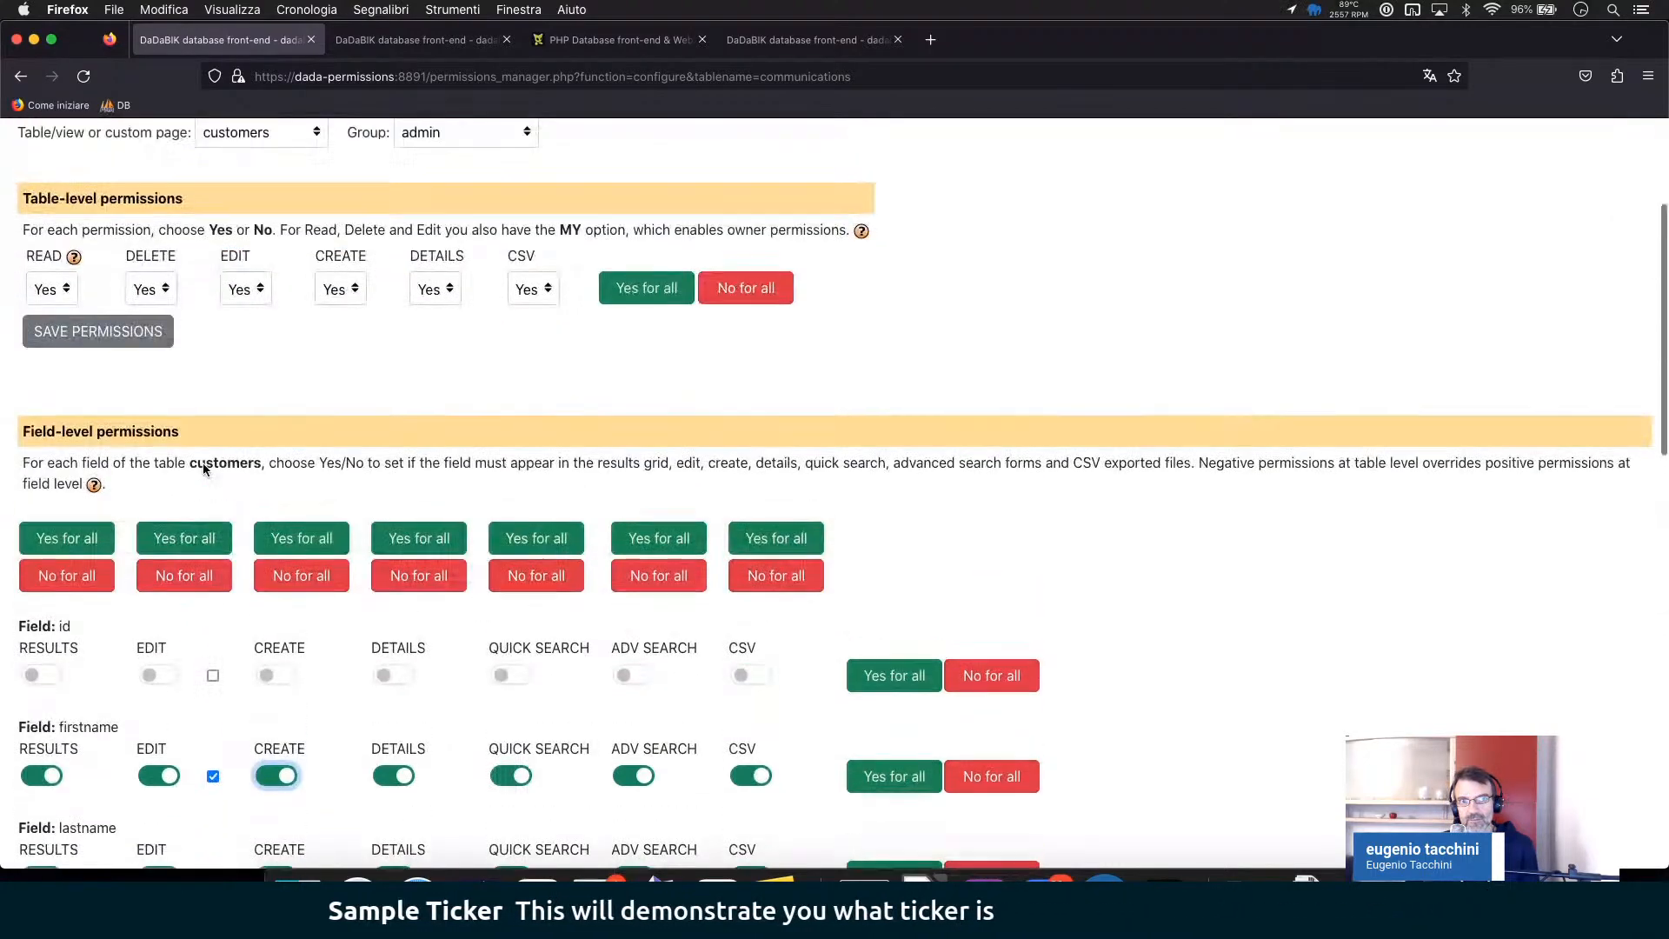
{"action": "scroll", "coordinate": [397, 805], "scroll_direction": "down", "scroll_amount": 3}
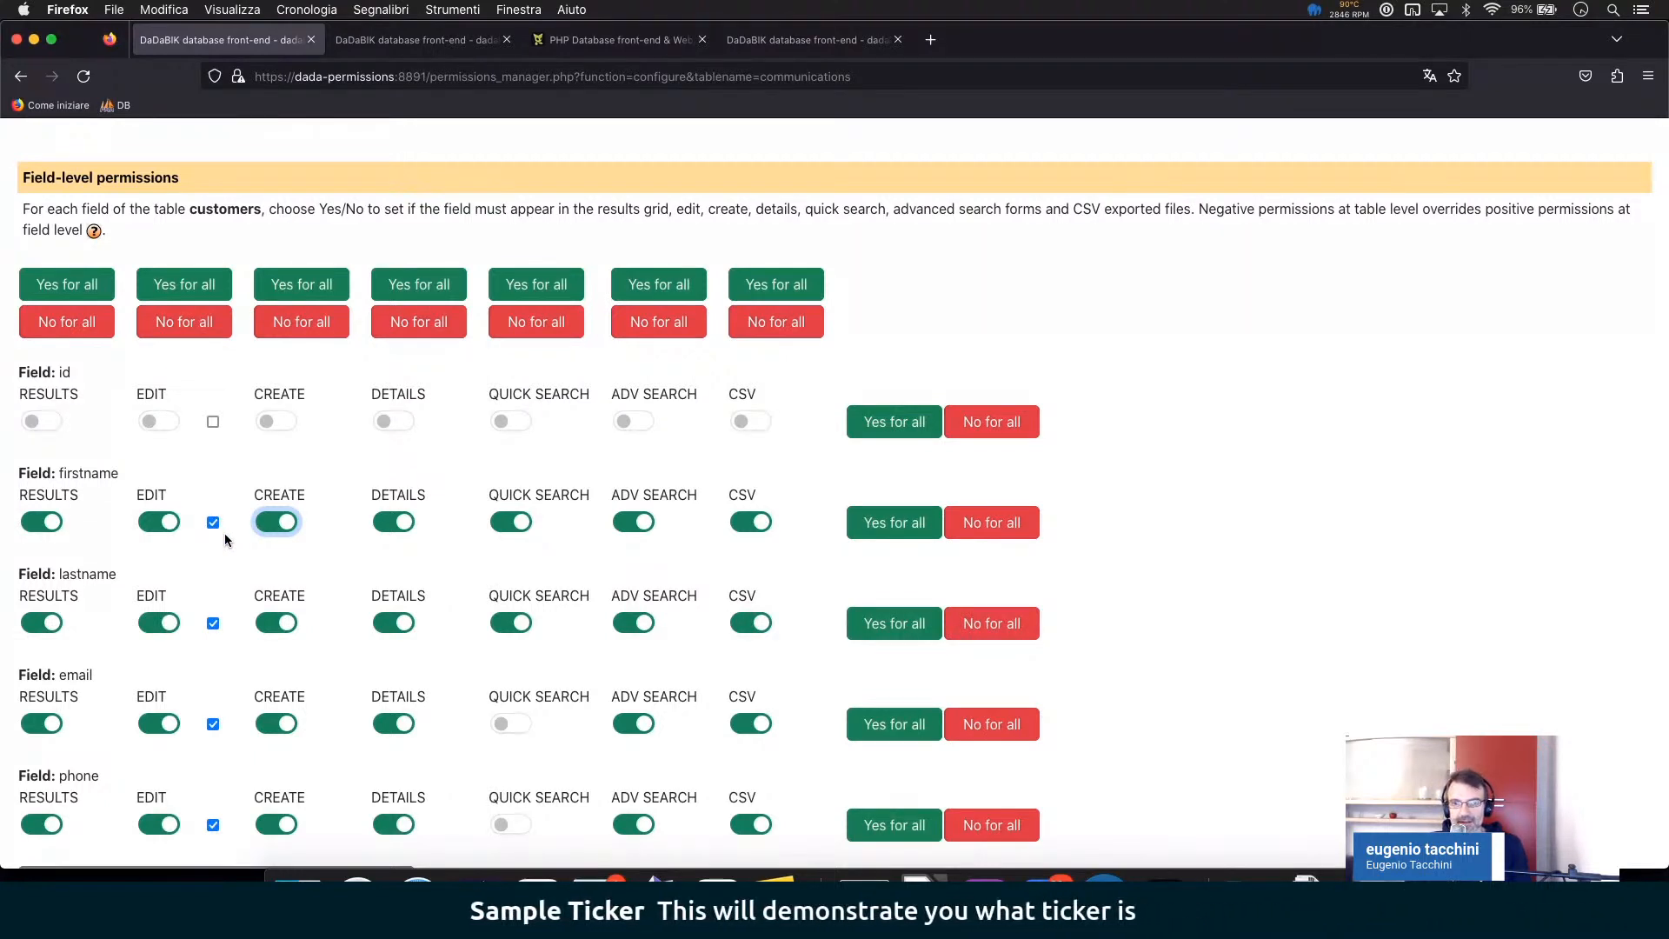
{"action": "scroll", "coordinate": [224, 540], "scroll_direction": "down", "scroll_amount": 3}
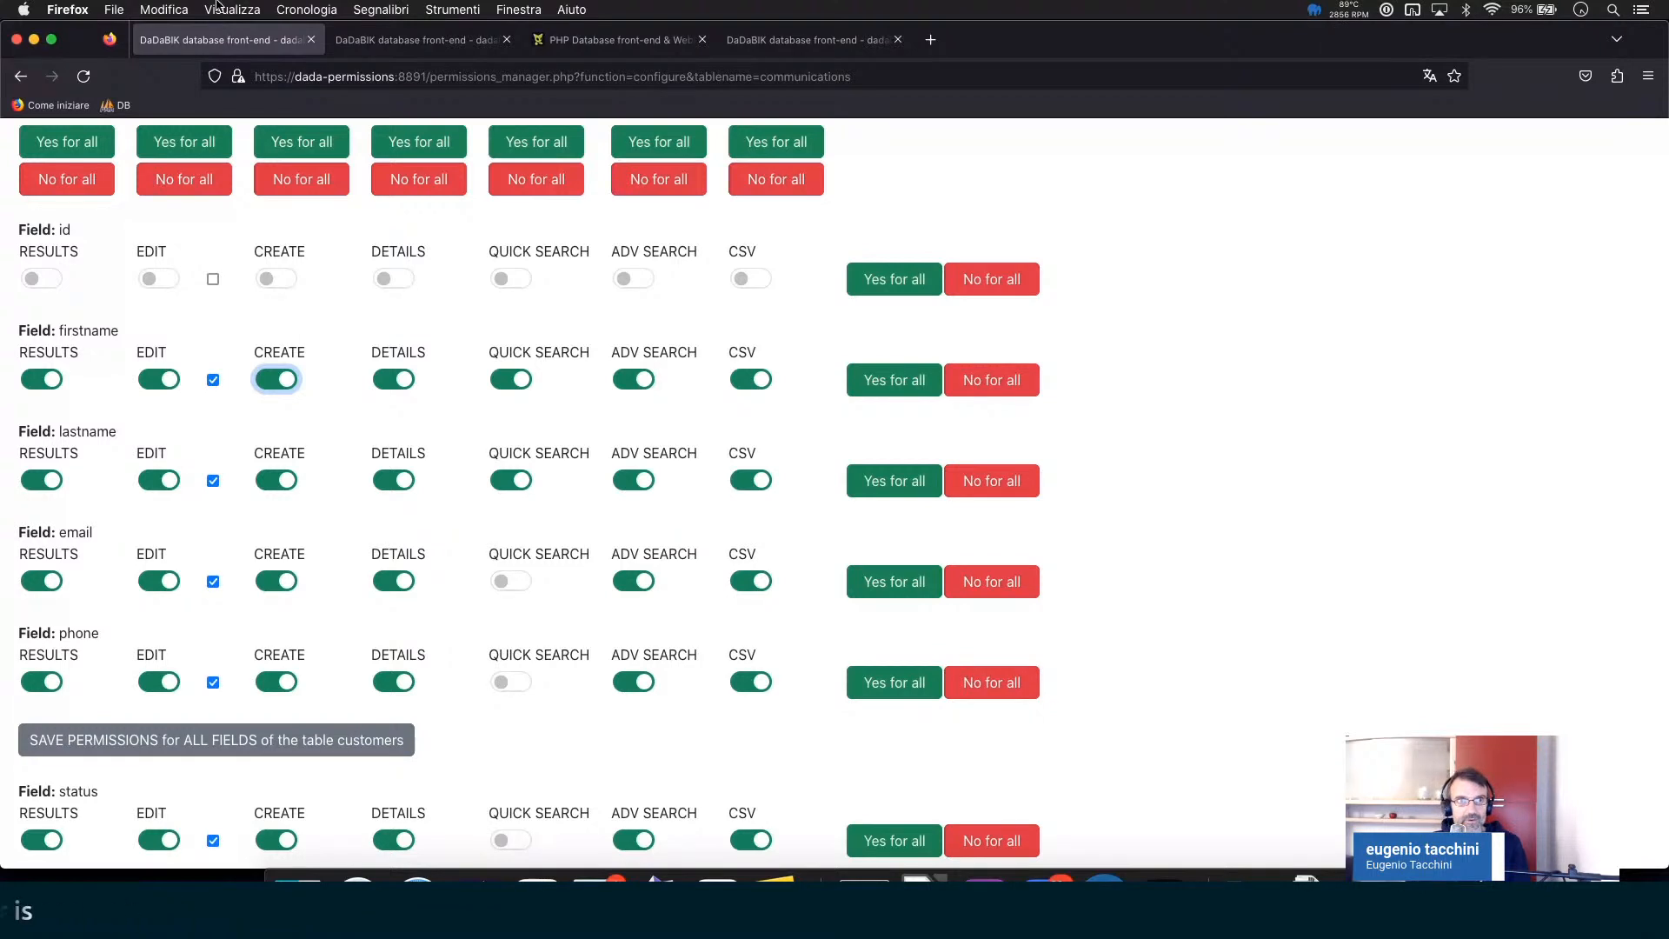
- Switch to the dada-menu site and open the management page for the application's pages based on tables
{"action": "left_click", "coordinate": [793, 42]}
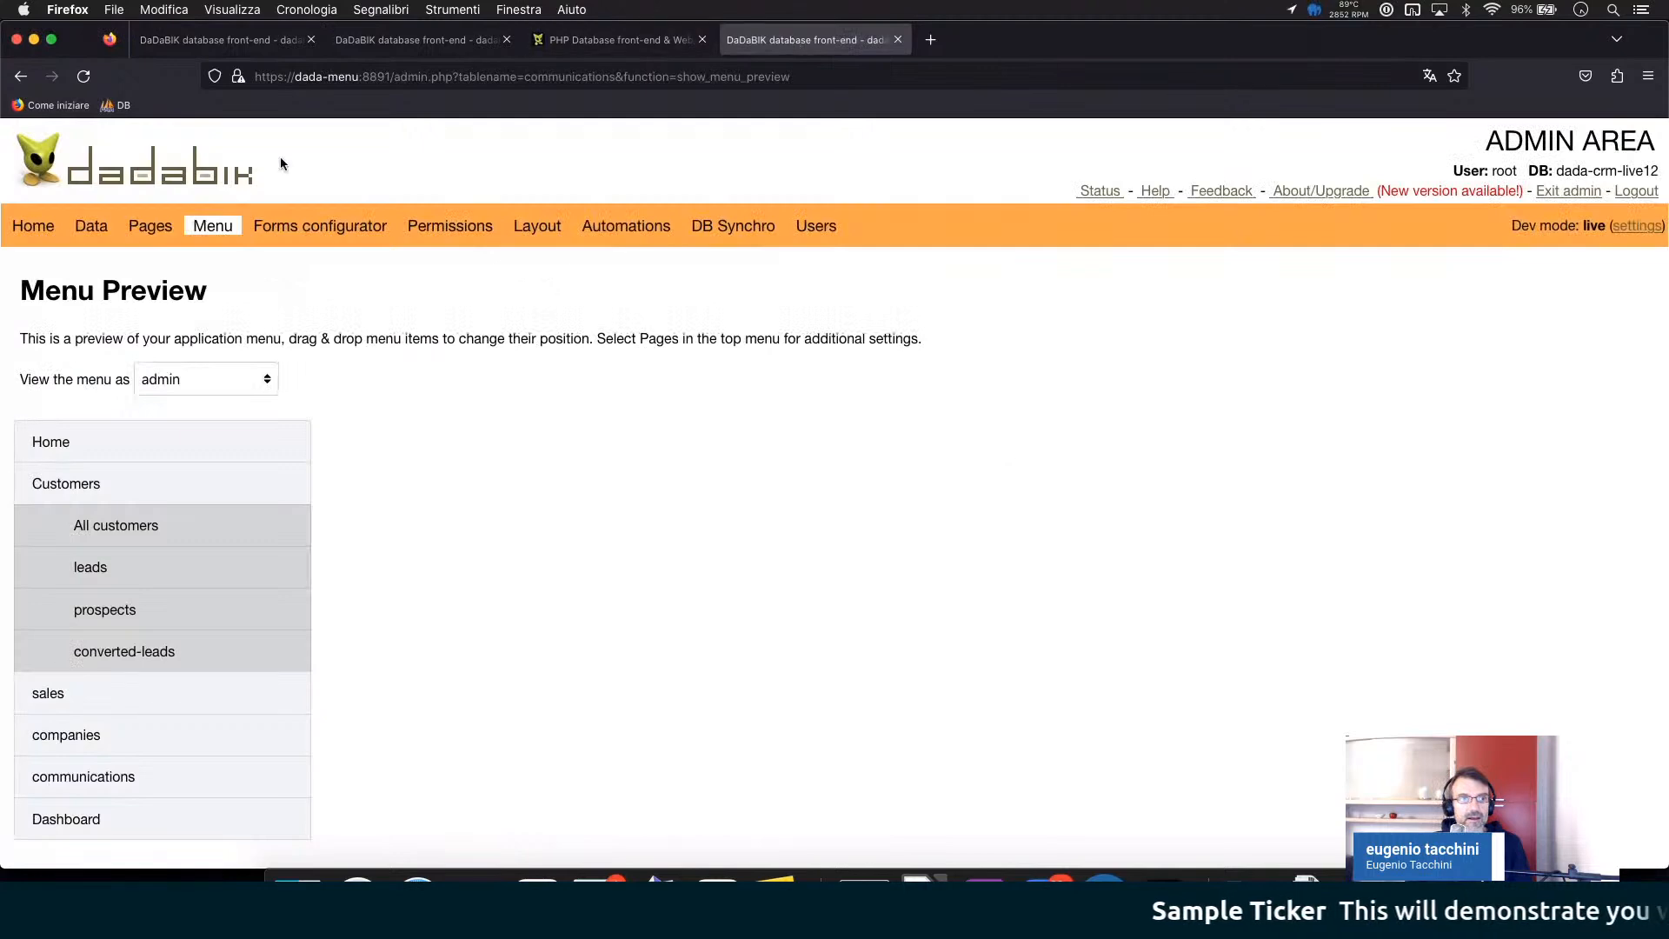
{"action": "left_click", "coordinate": [139, 227]}
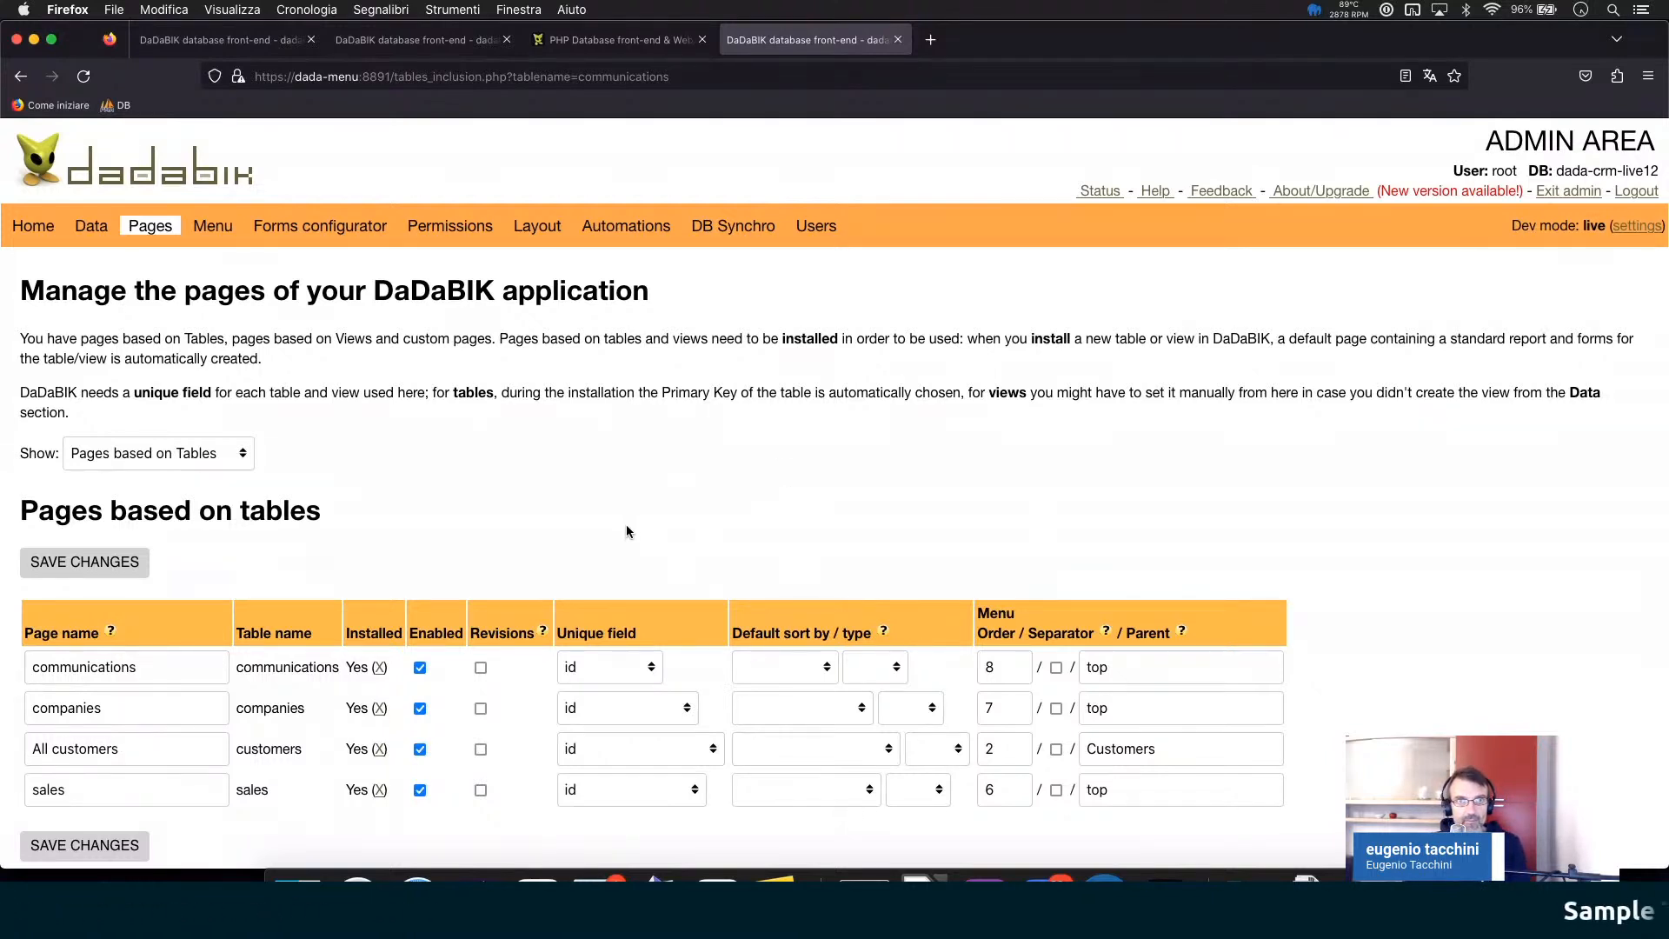
- Switch to the CRM application in Safari and view its All customers, leads and Dashboard pages
{"action": "left_click", "coordinate": [418, 876]}
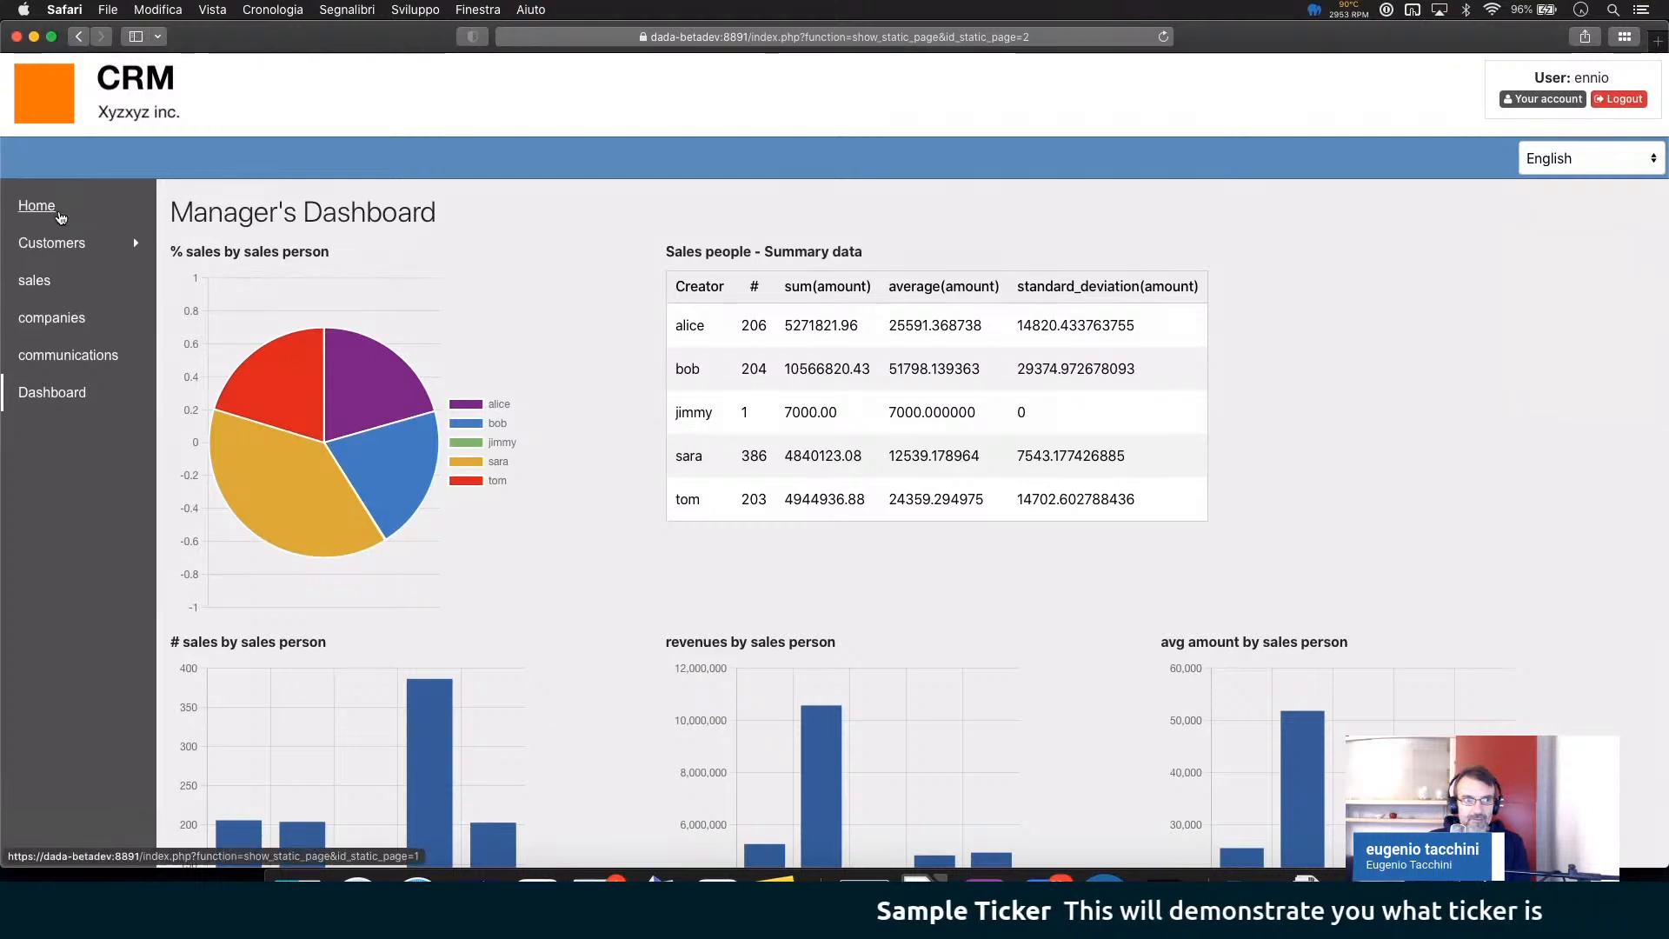
{"action": "left_click", "coordinate": [52, 243]}
{"action": "left_click", "coordinate": [73, 280]}
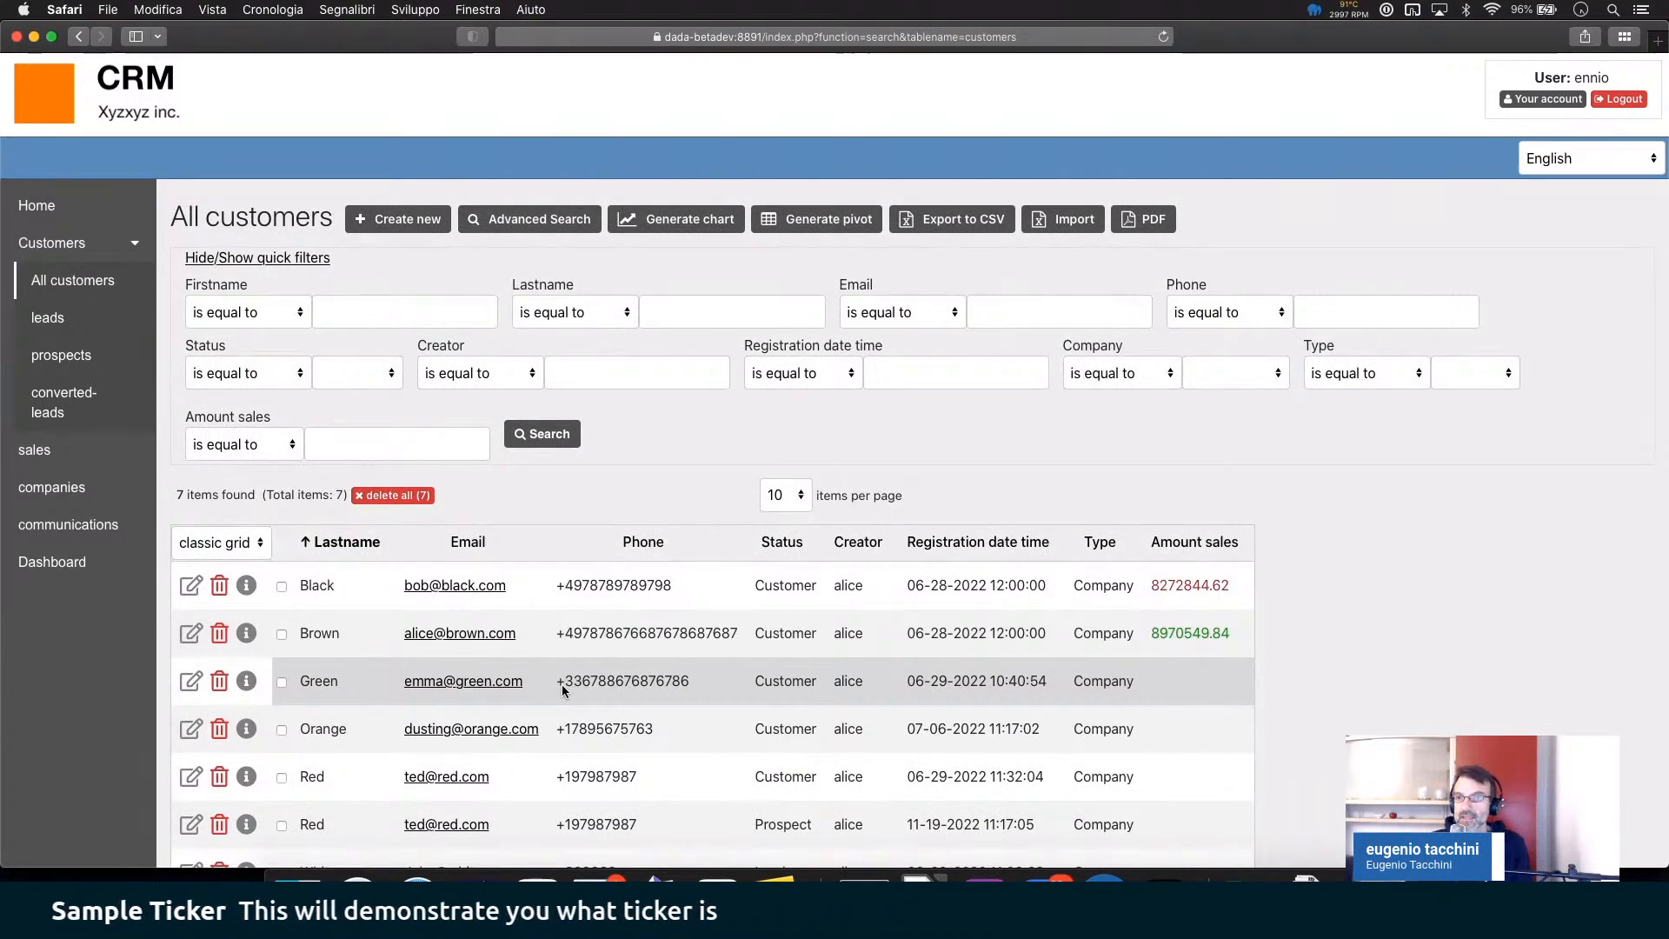
{"action": "left_click", "coordinate": [46, 319]}
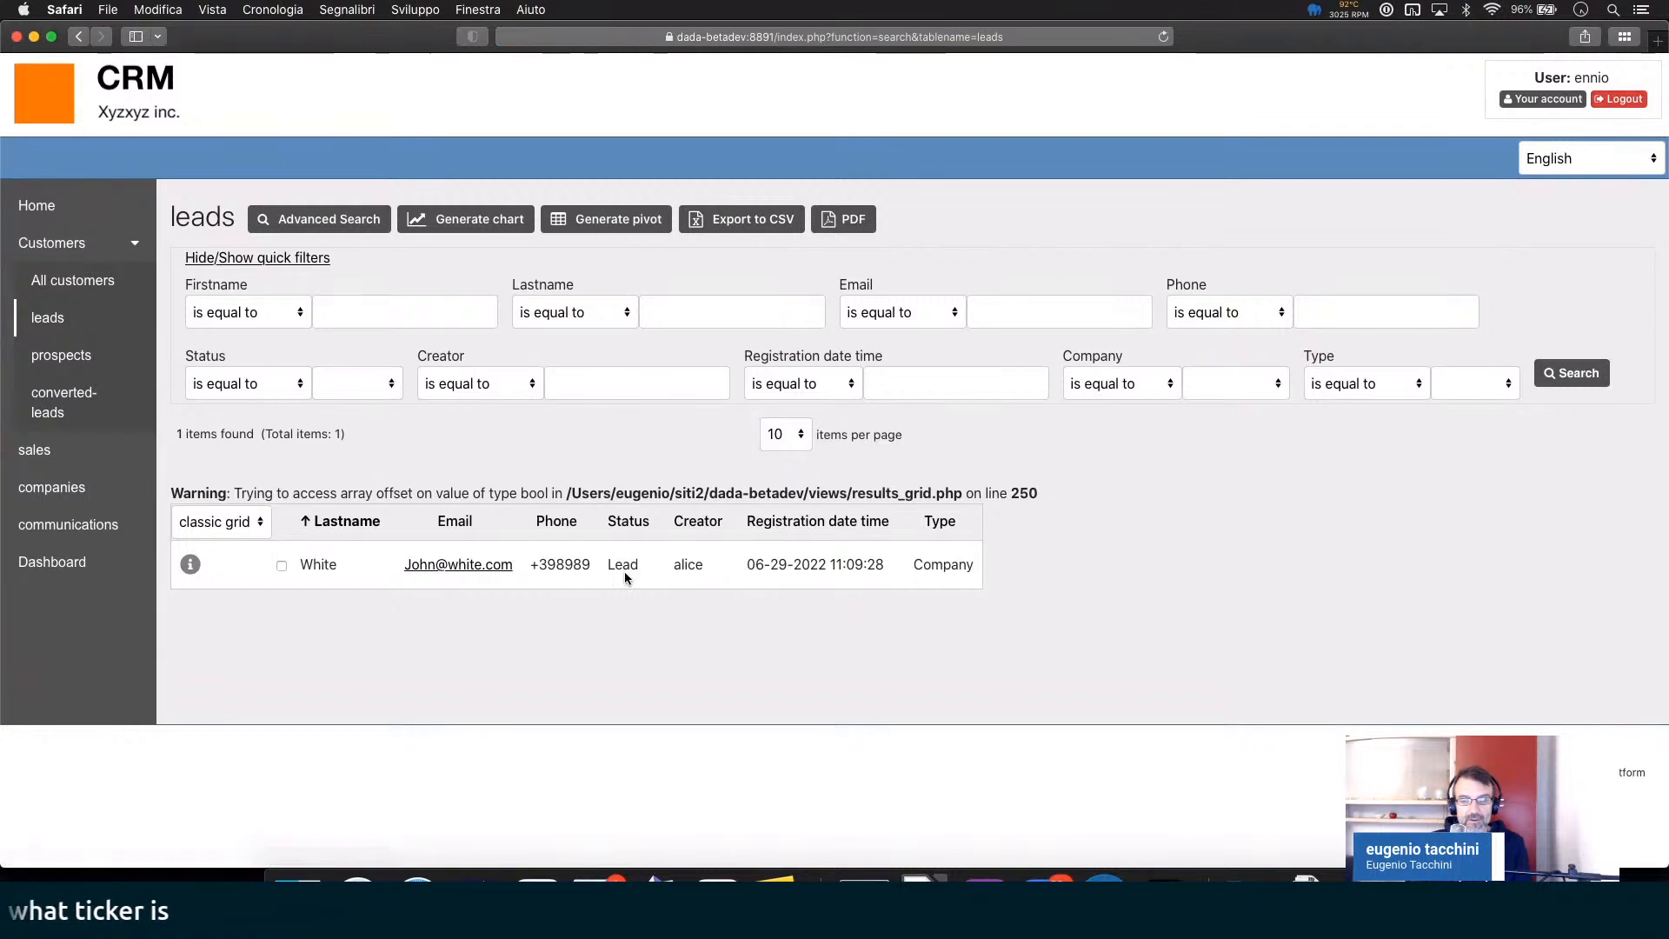
{"action": "left_click", "coordinate": [53, 565]}
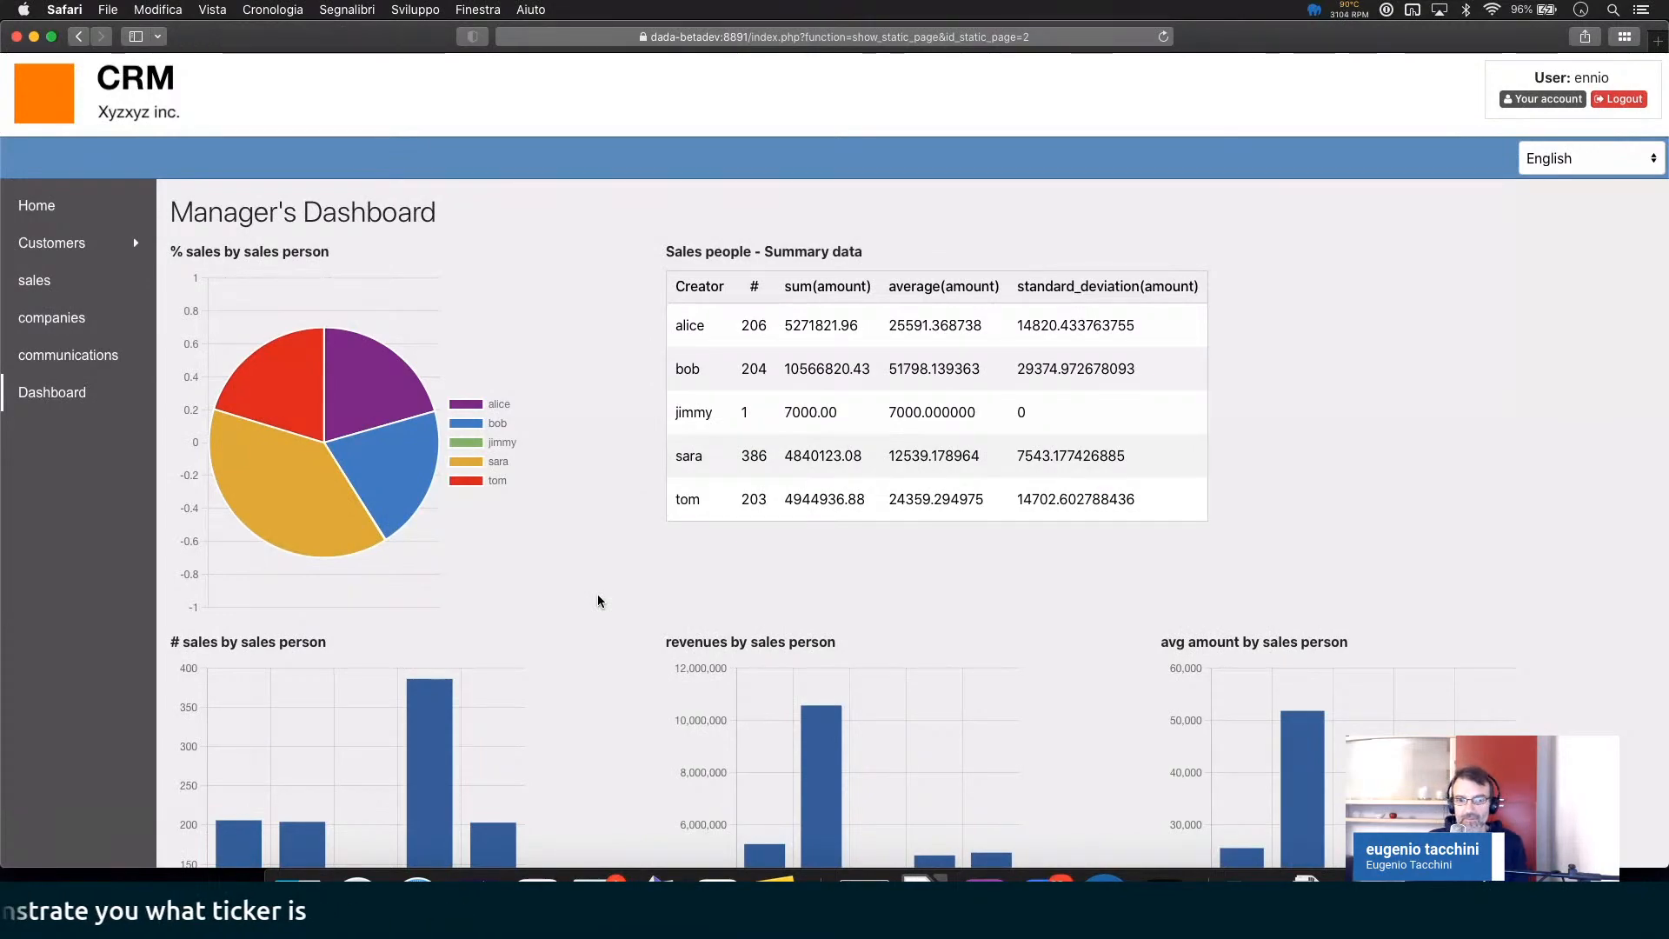
- Return to the dada-menu Pages section in Firefox and show the Custom Pages with their menu order settings
{"action": "left_click", "coordinate": [477, 873]}
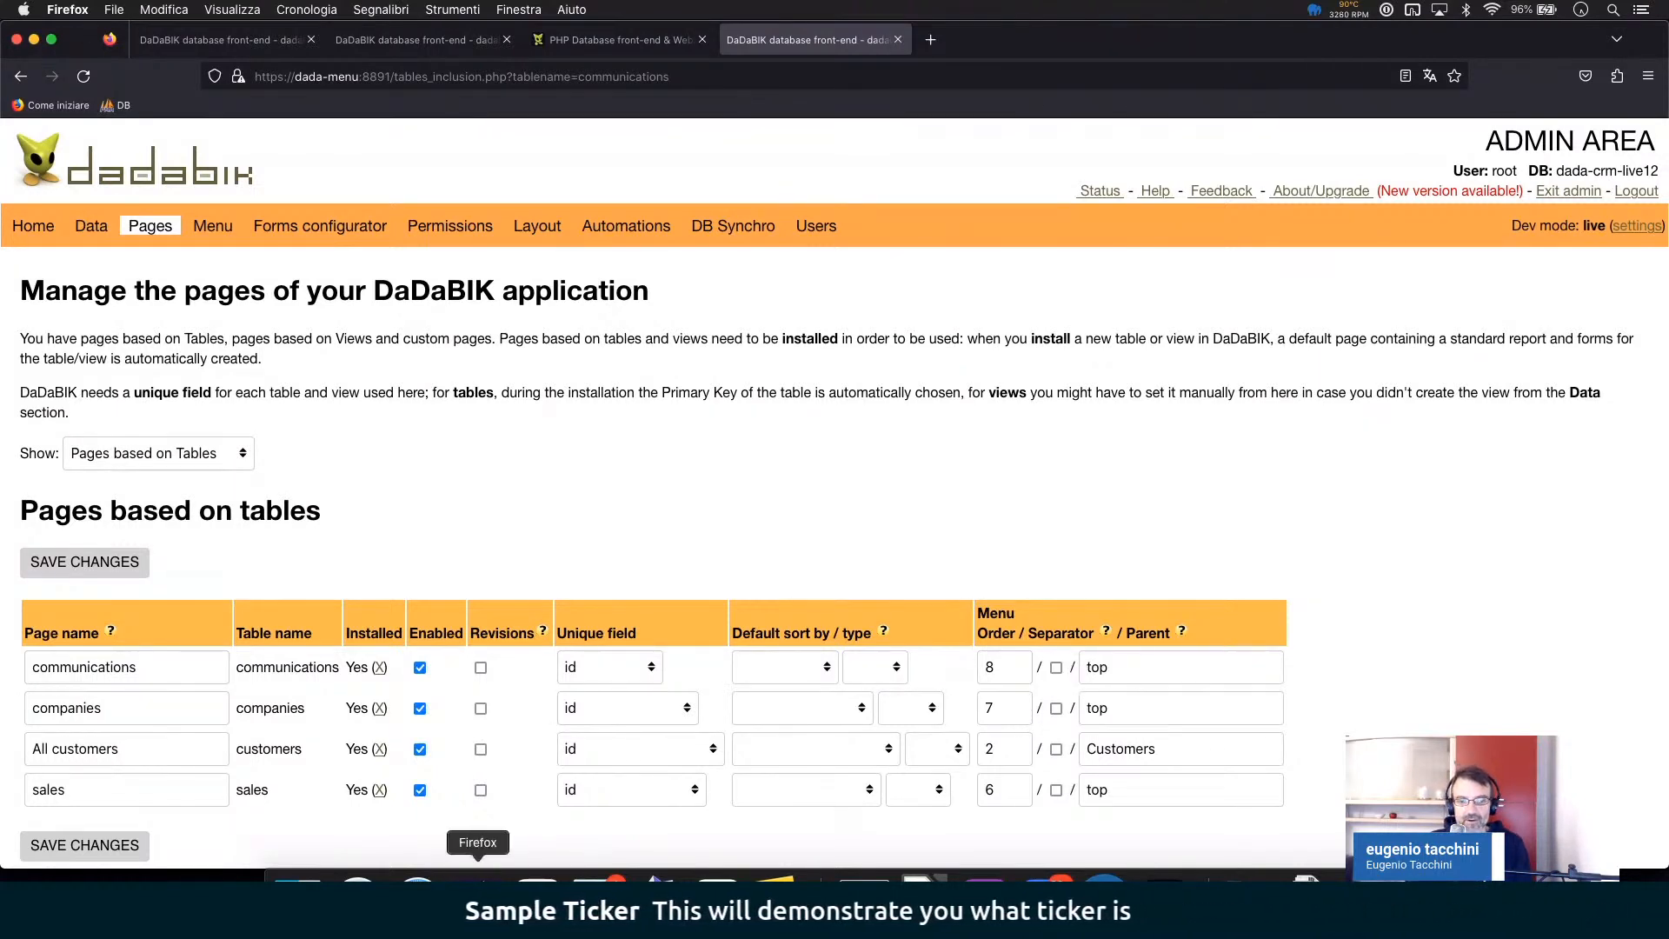
{"action": "left_click", "coordinate": [418, 876]}
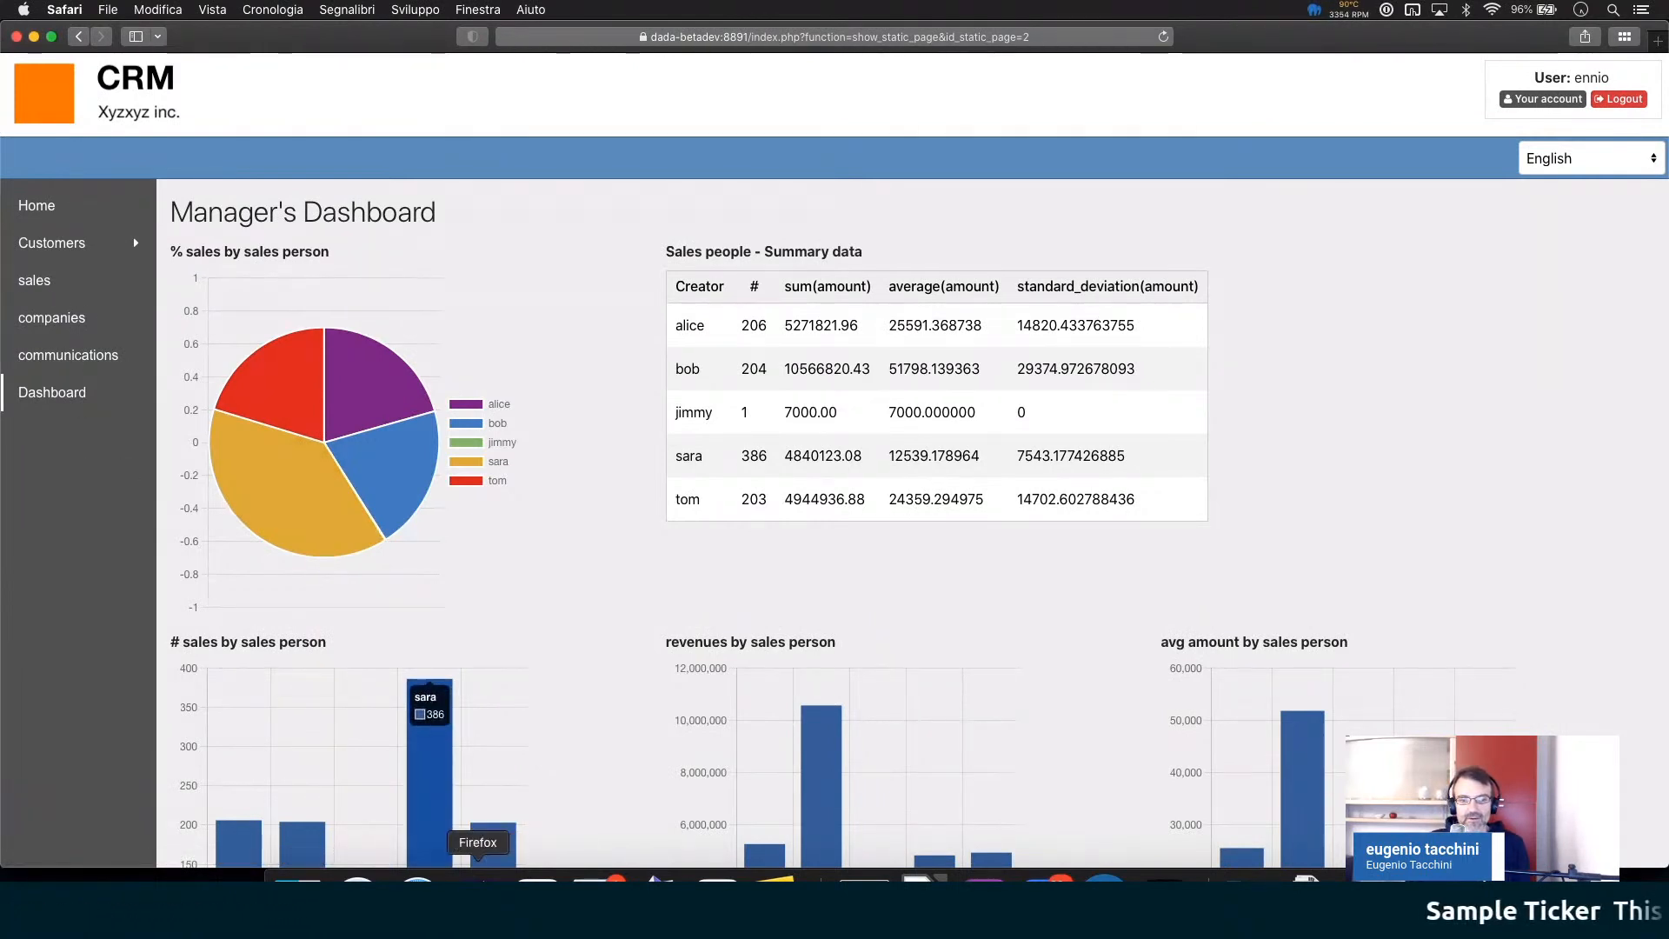
{"action": "left_click", "coordinate": [477, 876]}
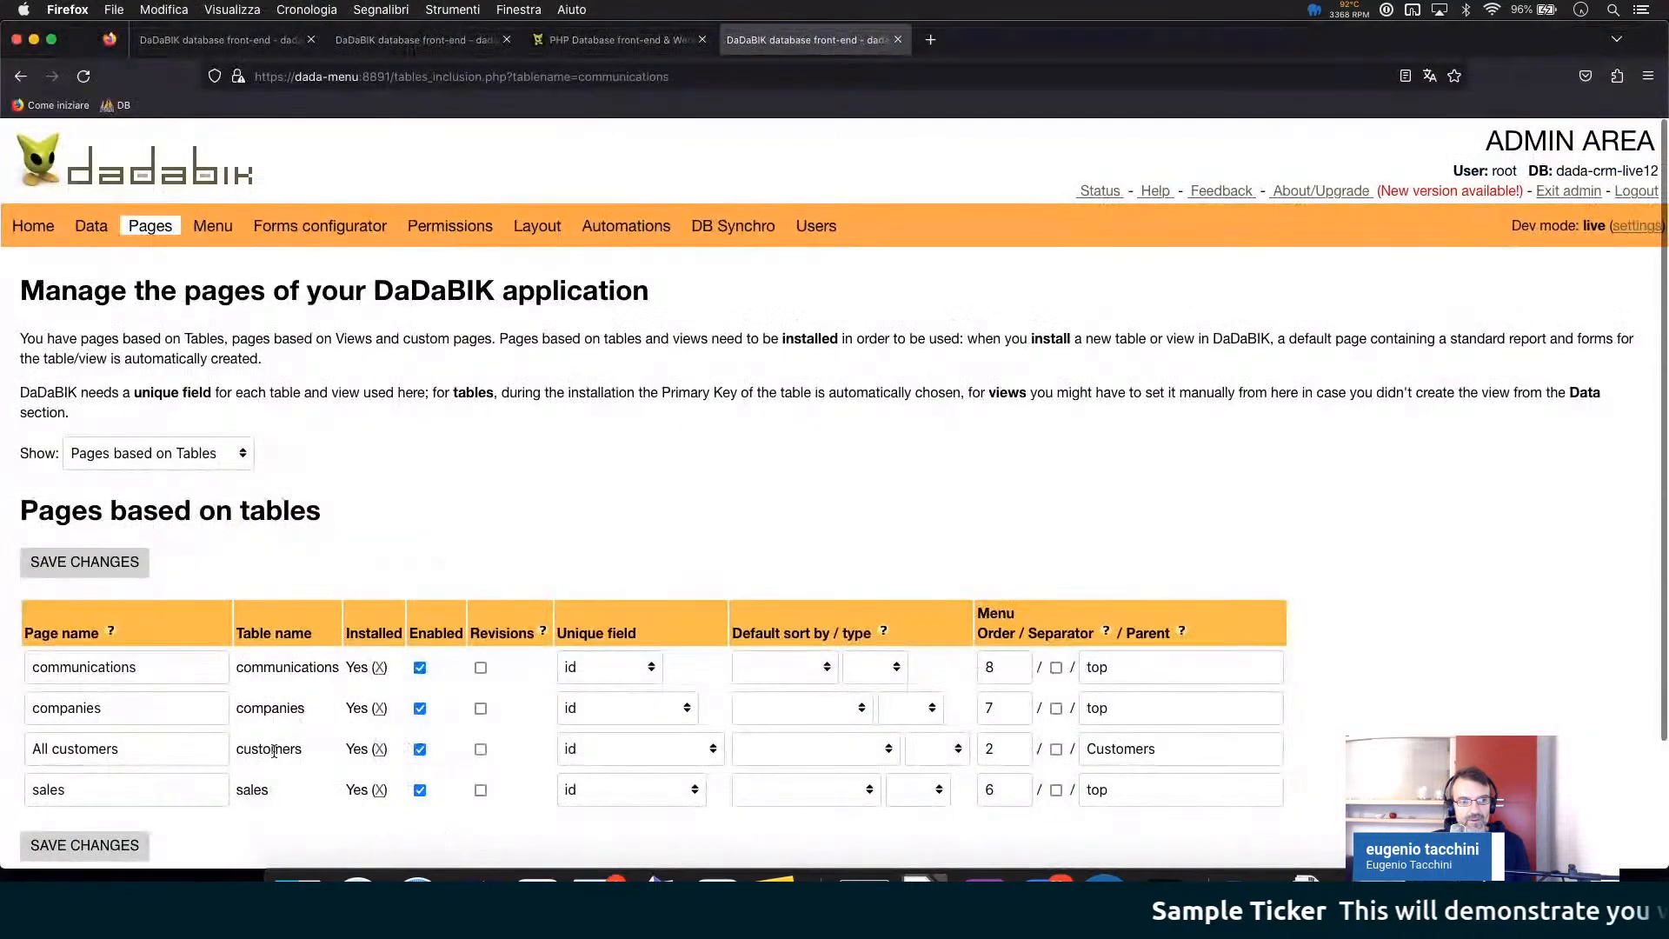
{"action": "scroll", "coordinate": [268, 754], "scroll_direction": "down", "scroll_amount": 2}
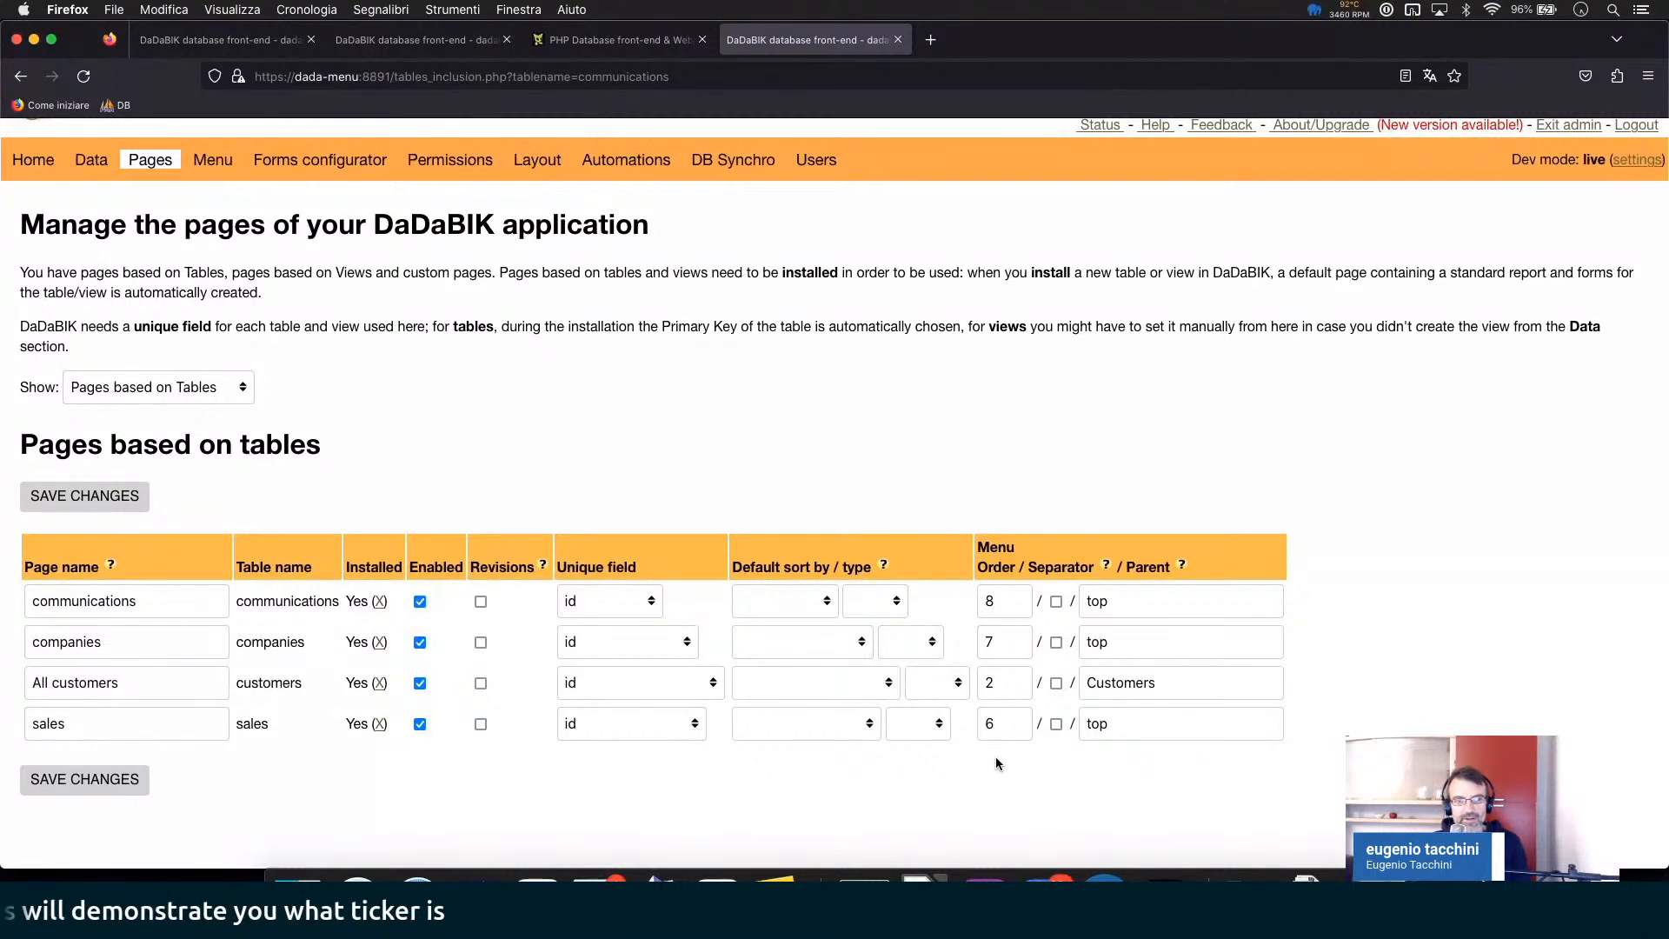
{"action": "left_click", "coordinate": [175, 390]}
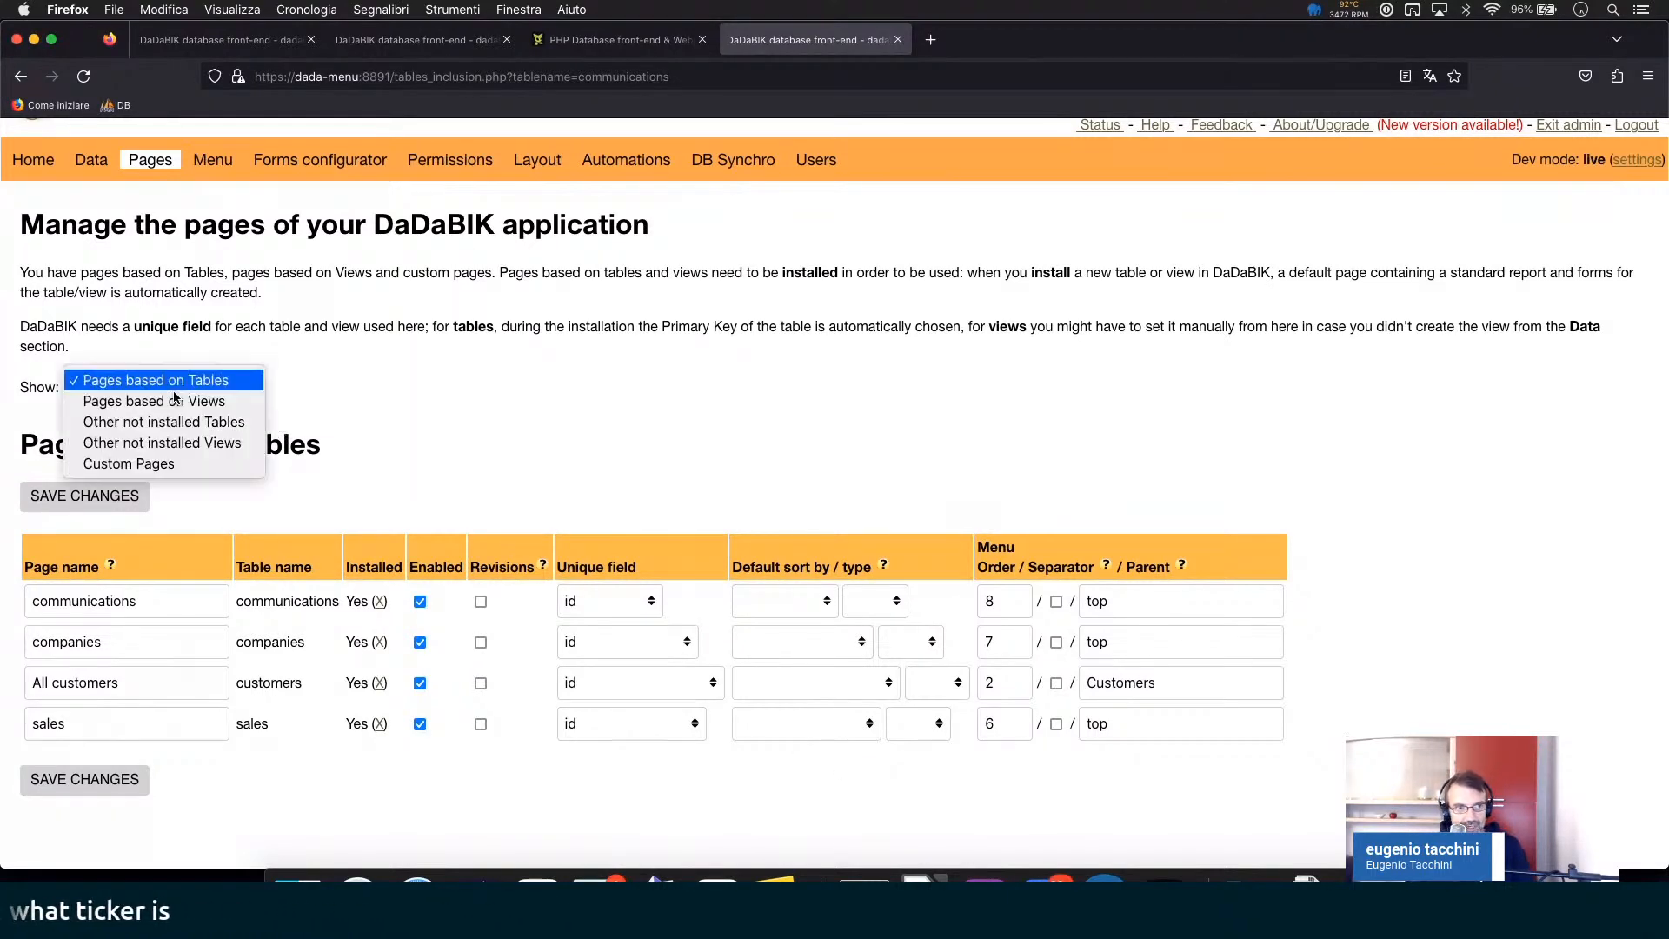
{"action": "left_click", "coordinate": [166, 464]}
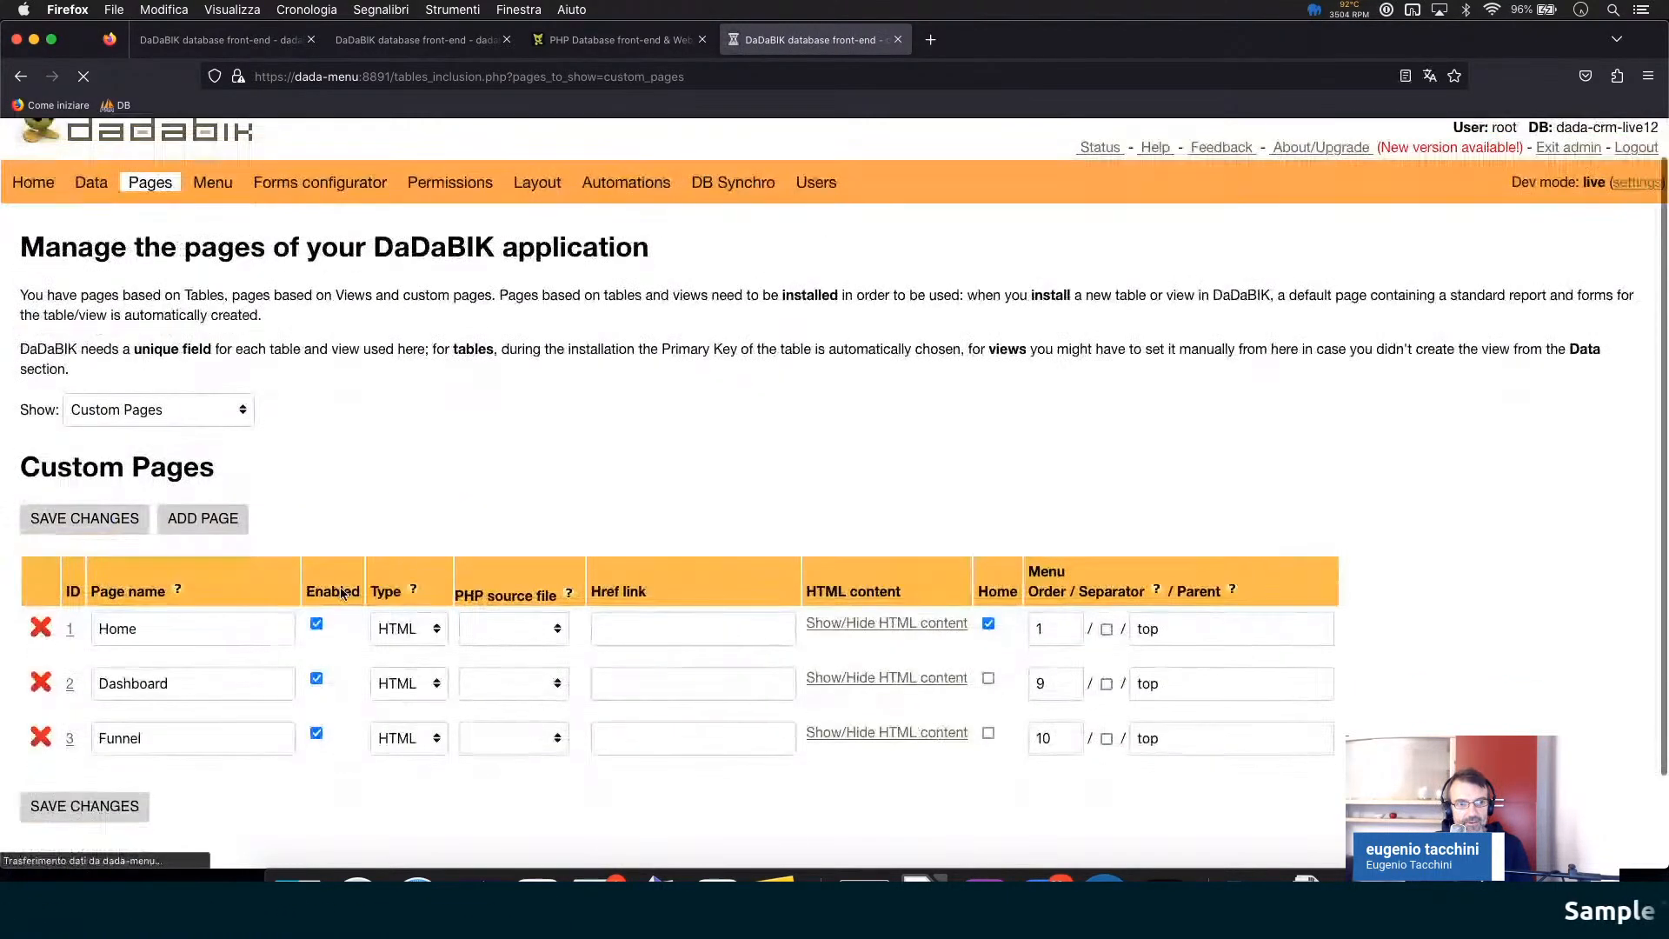
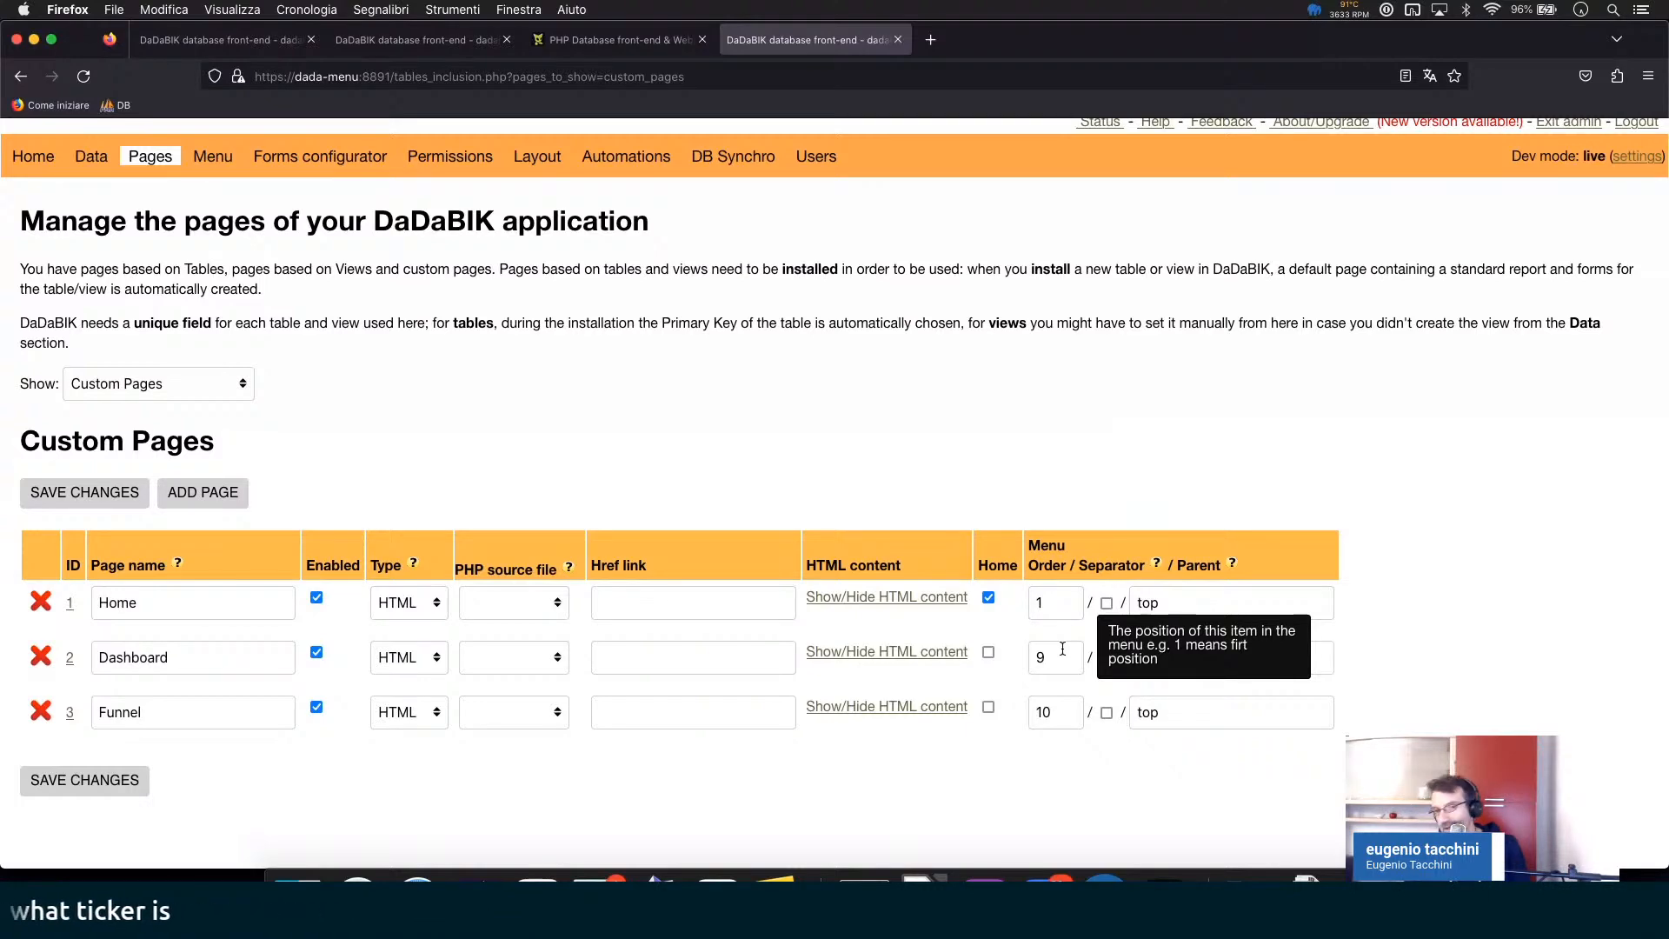
- Open the Menu Preview and view the application menu as the salestopmanagers group
{"action": "scroll", "coordinate": [512, 353], "scroll_direction": "up", "scroll_amount": 2}
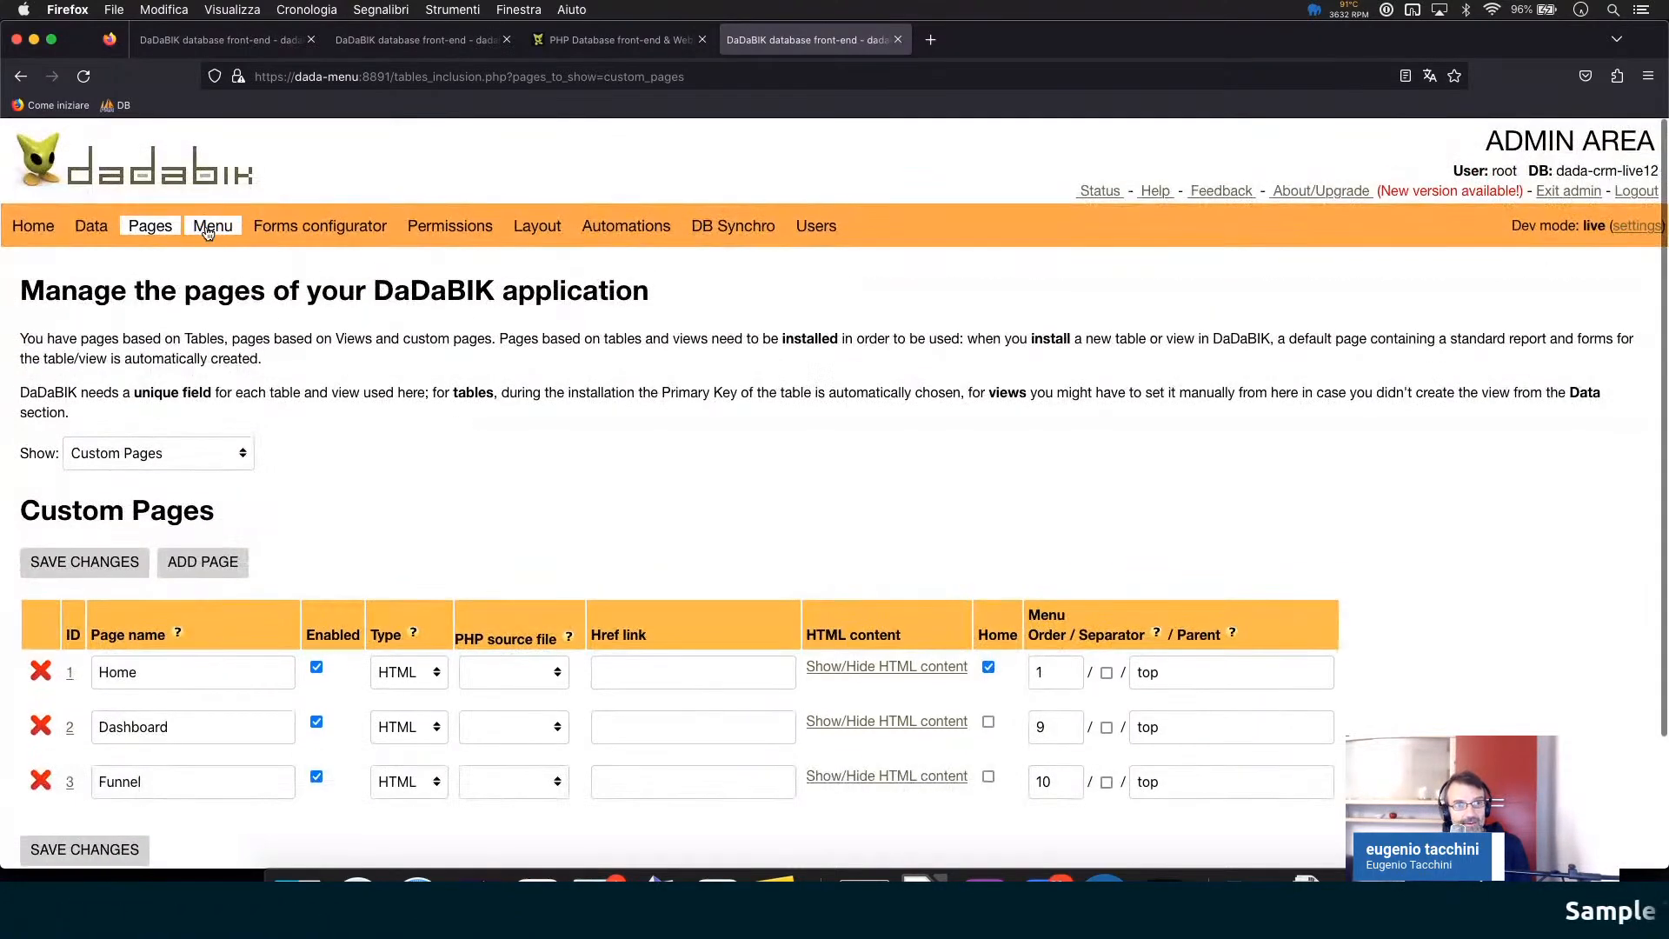
{"action": "scroll", "coordinate": [428, 539], "scroll_direction": "down", "scroll_amount": 2}
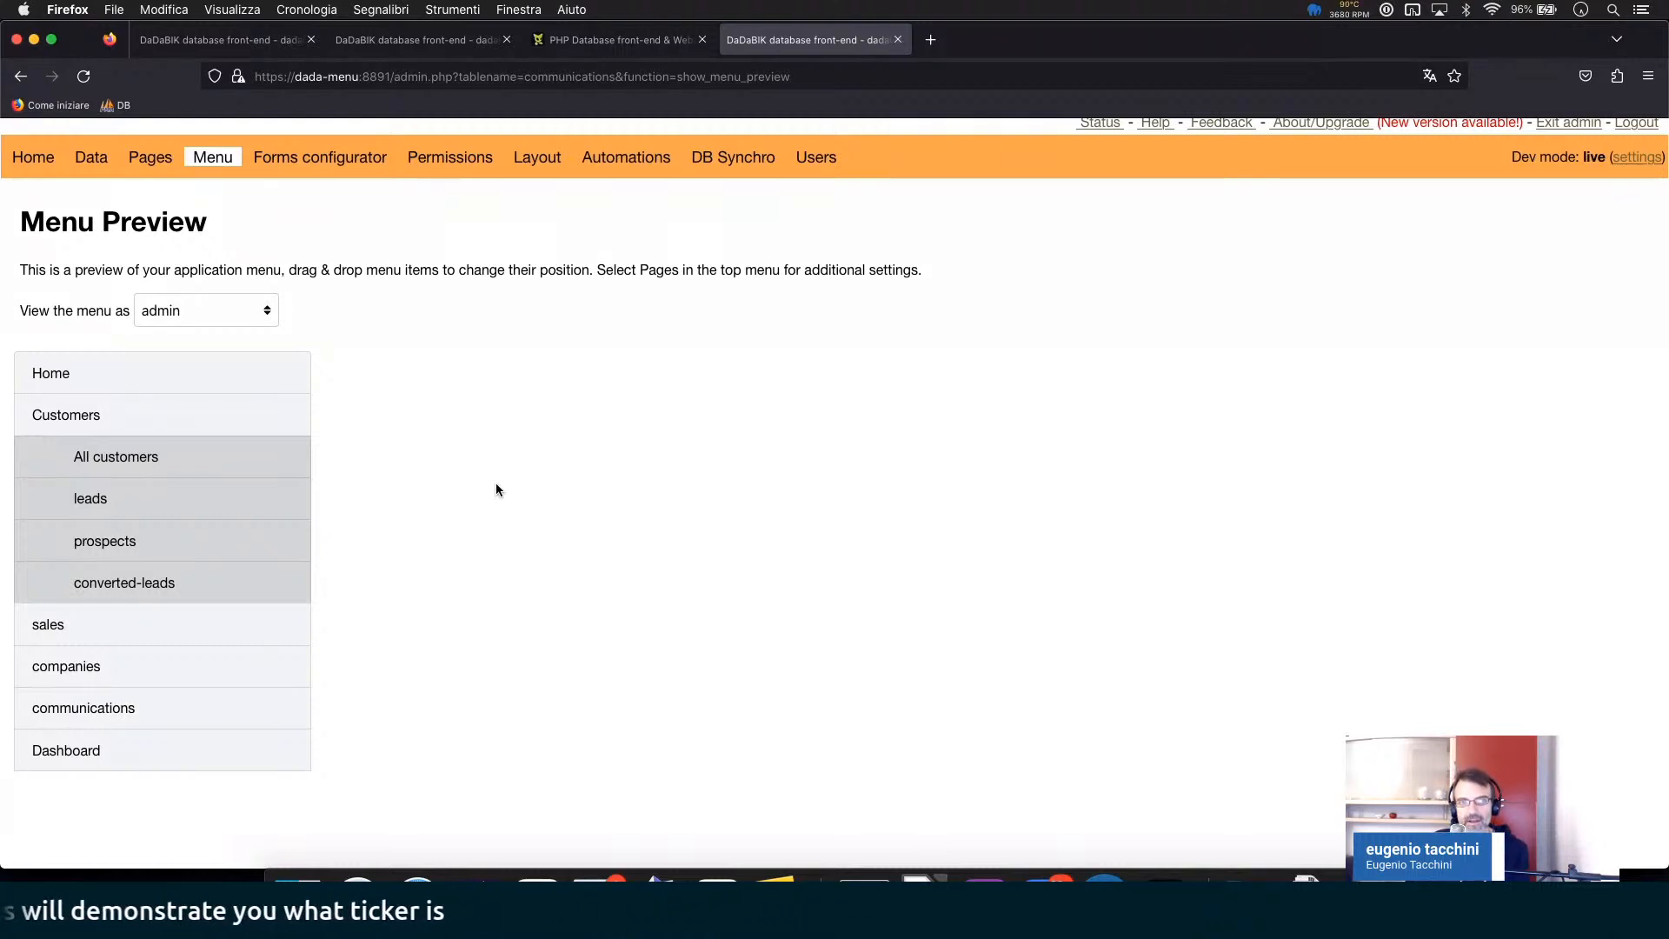
{"action": "left_click", "coordinate": [188, 303]}
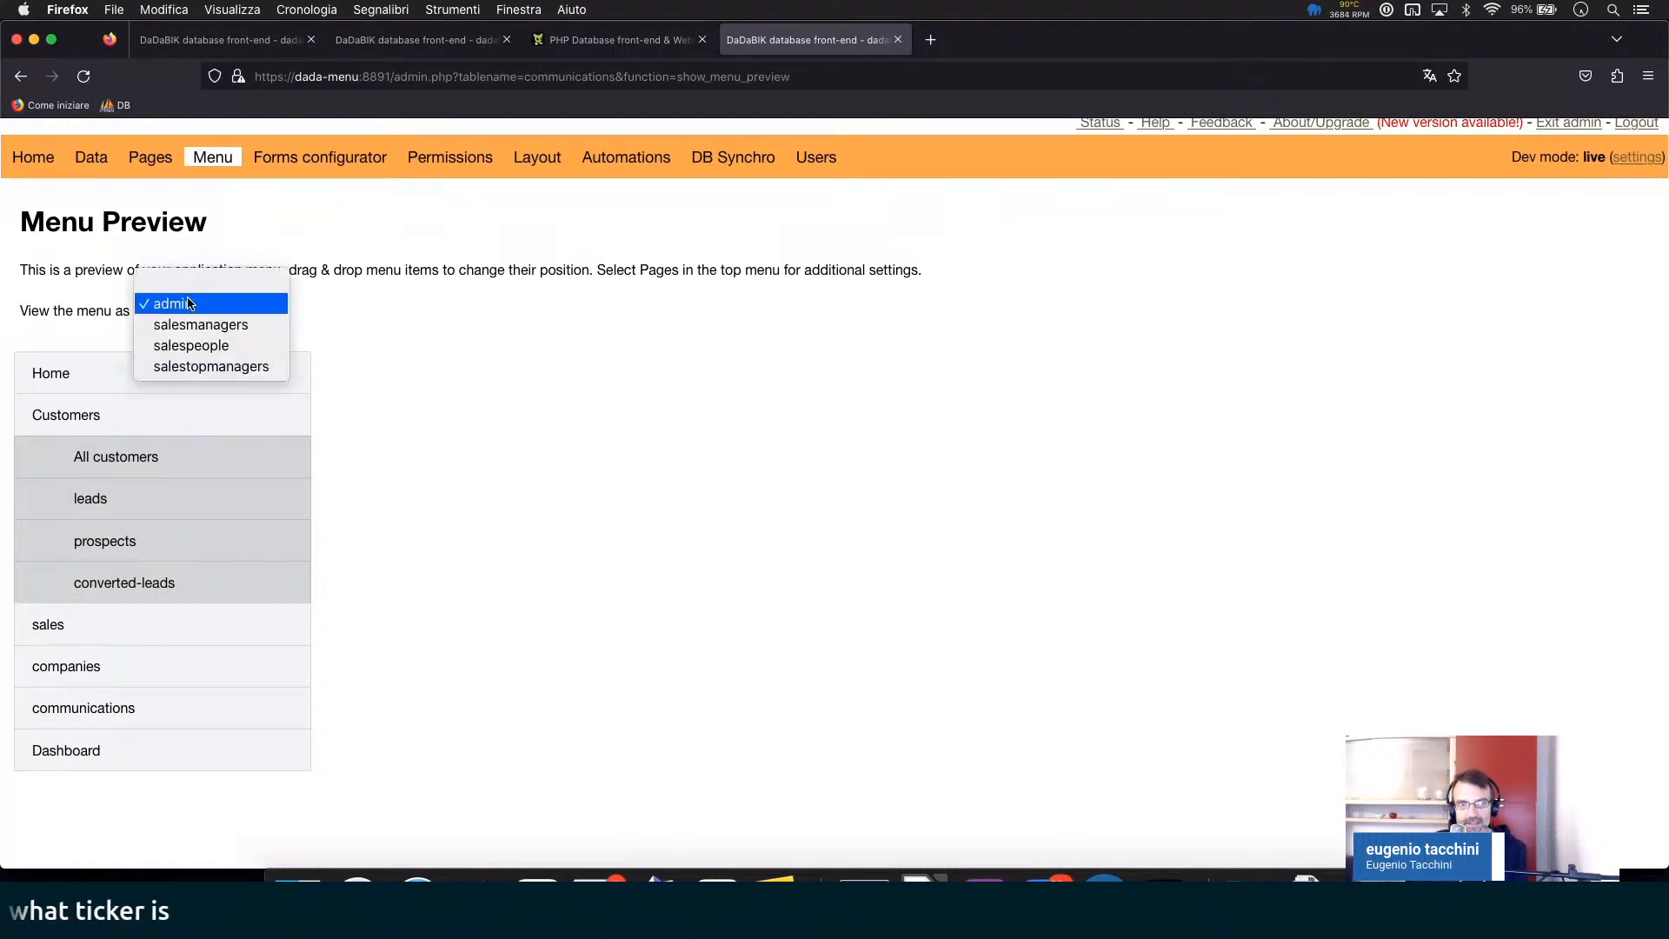
{"action": "left_click", "coordinate": [470, 366]}
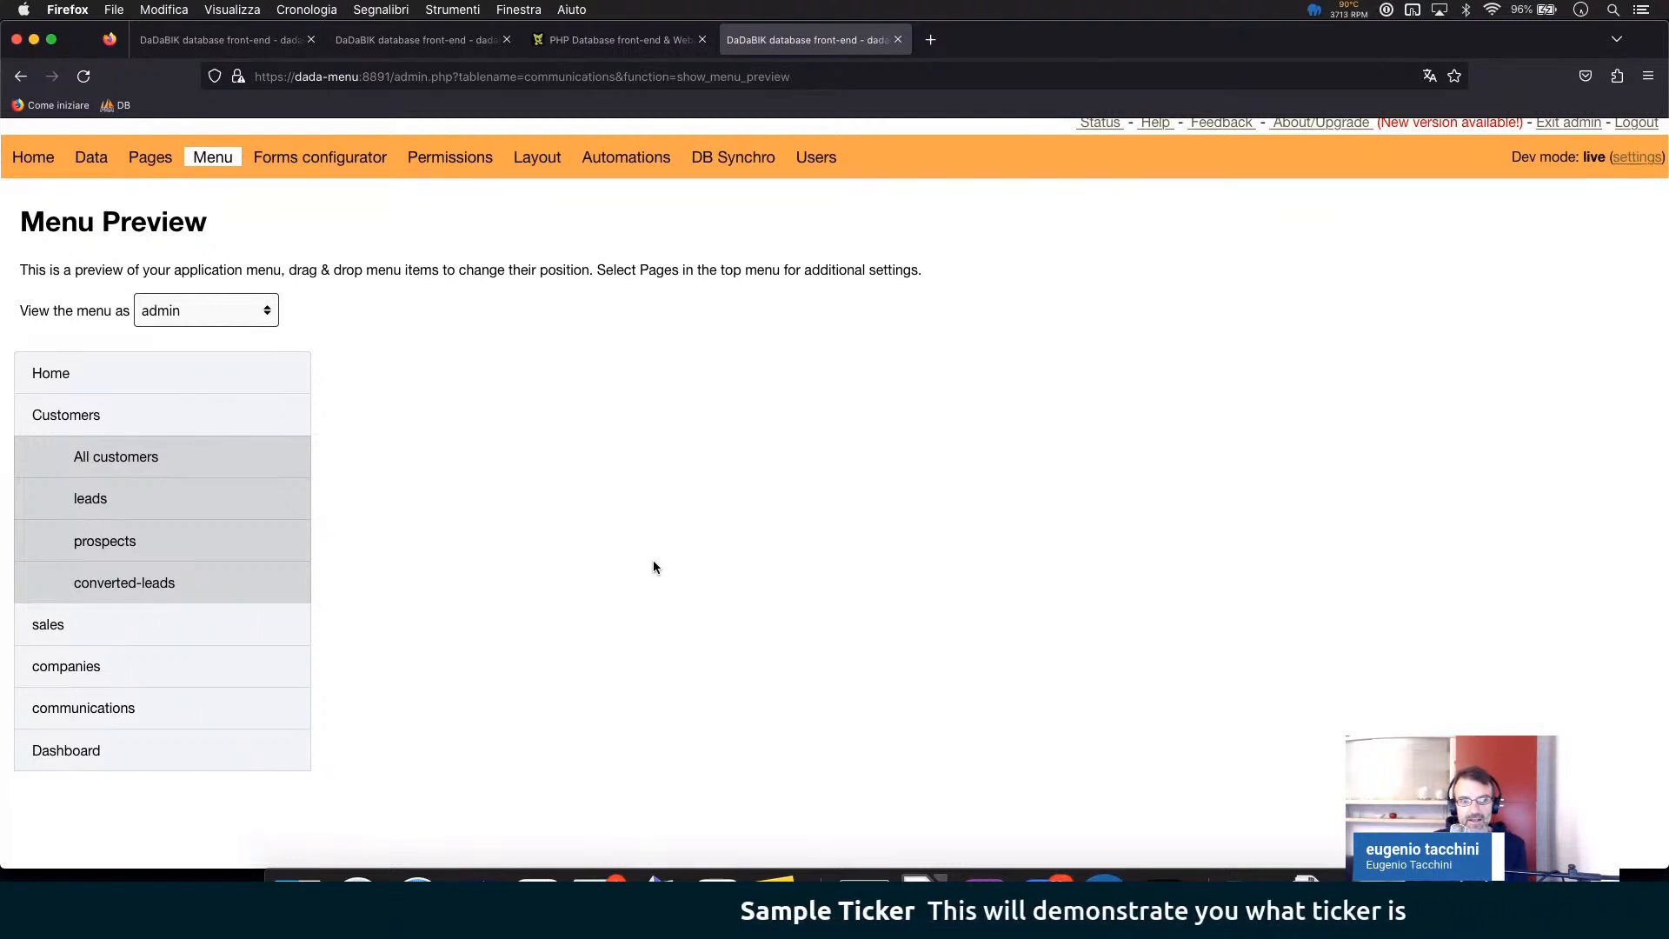
{"action": "left_click", "coordinate": [153, 313]}
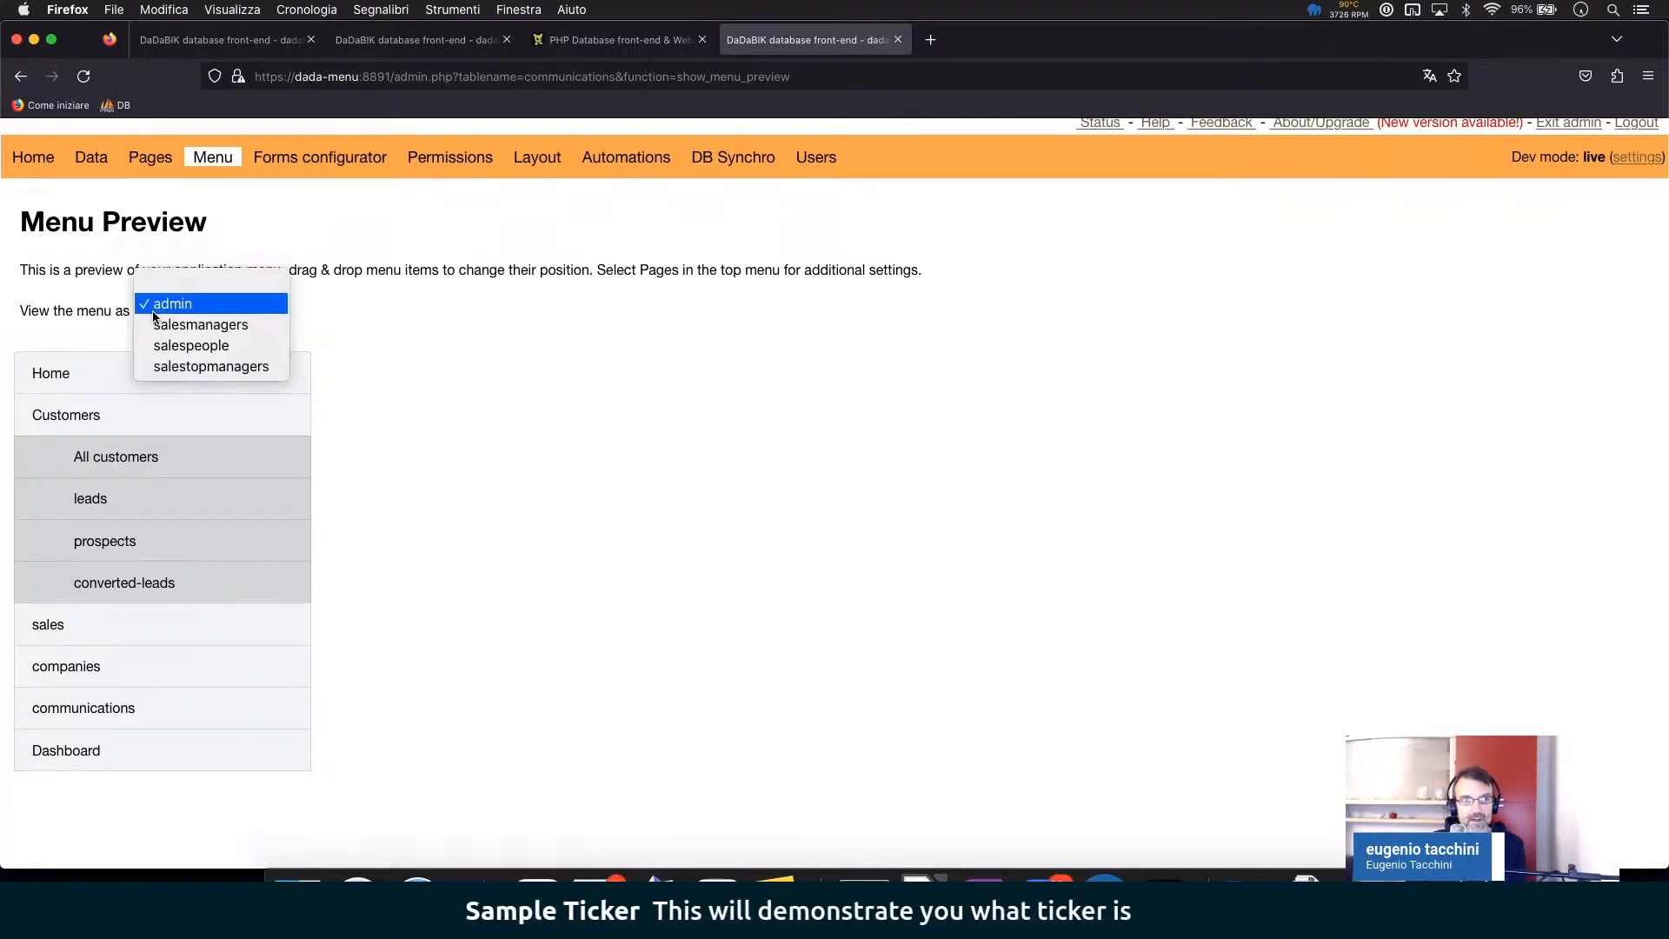
{"action": "left_click", "coordinate": [195, 366]}
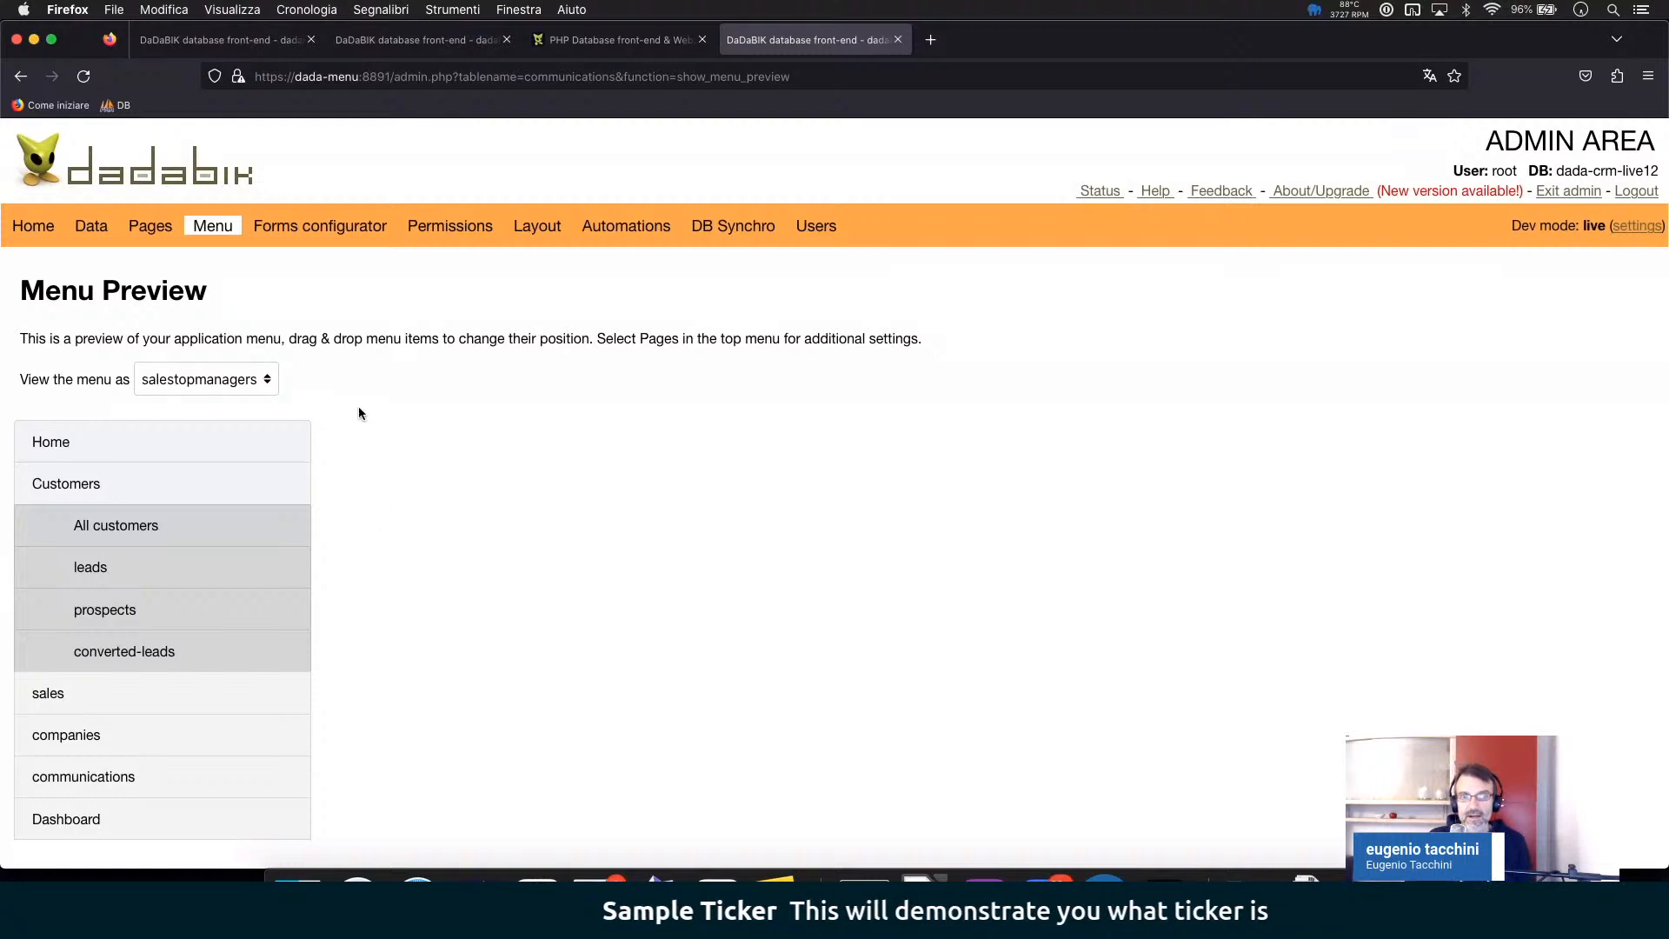
- Set the menu preview back to admin, move the sales item between communications and Dashboard, and reload the page
{"action": "left_click", "coordinate": [217, 384]}
{"action": "left_click", "coordinate": [173, 310]}
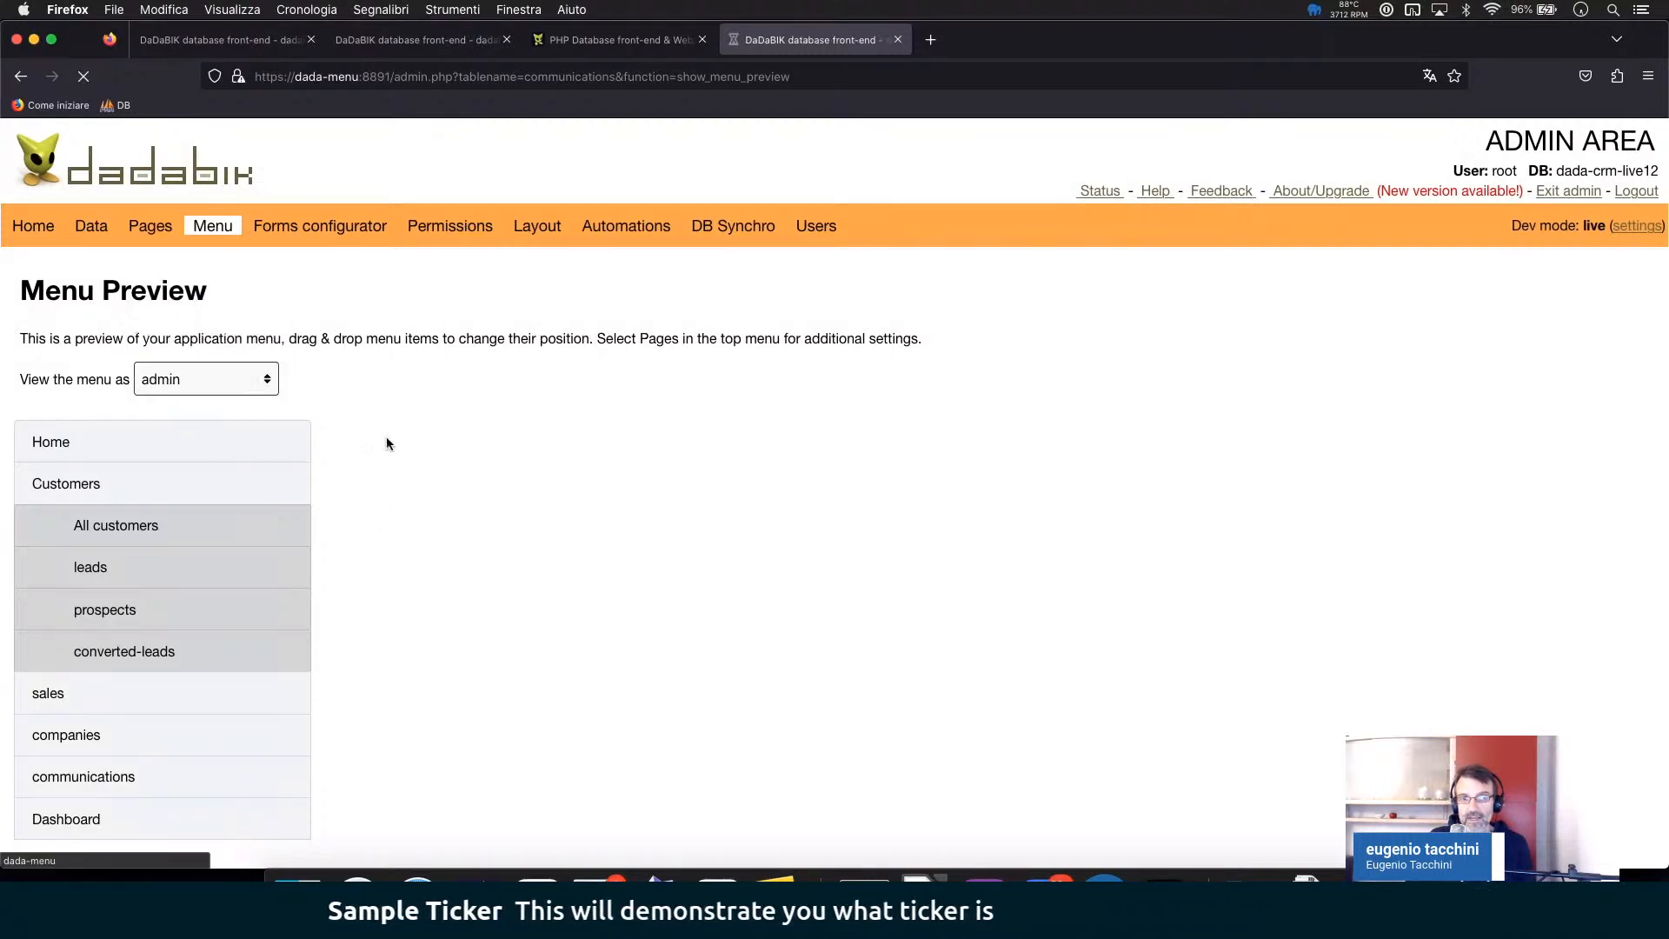
{"action": "scroll", "coordinate": [539, 593], "scroll_direction": "down", "scroll_amount": 2}
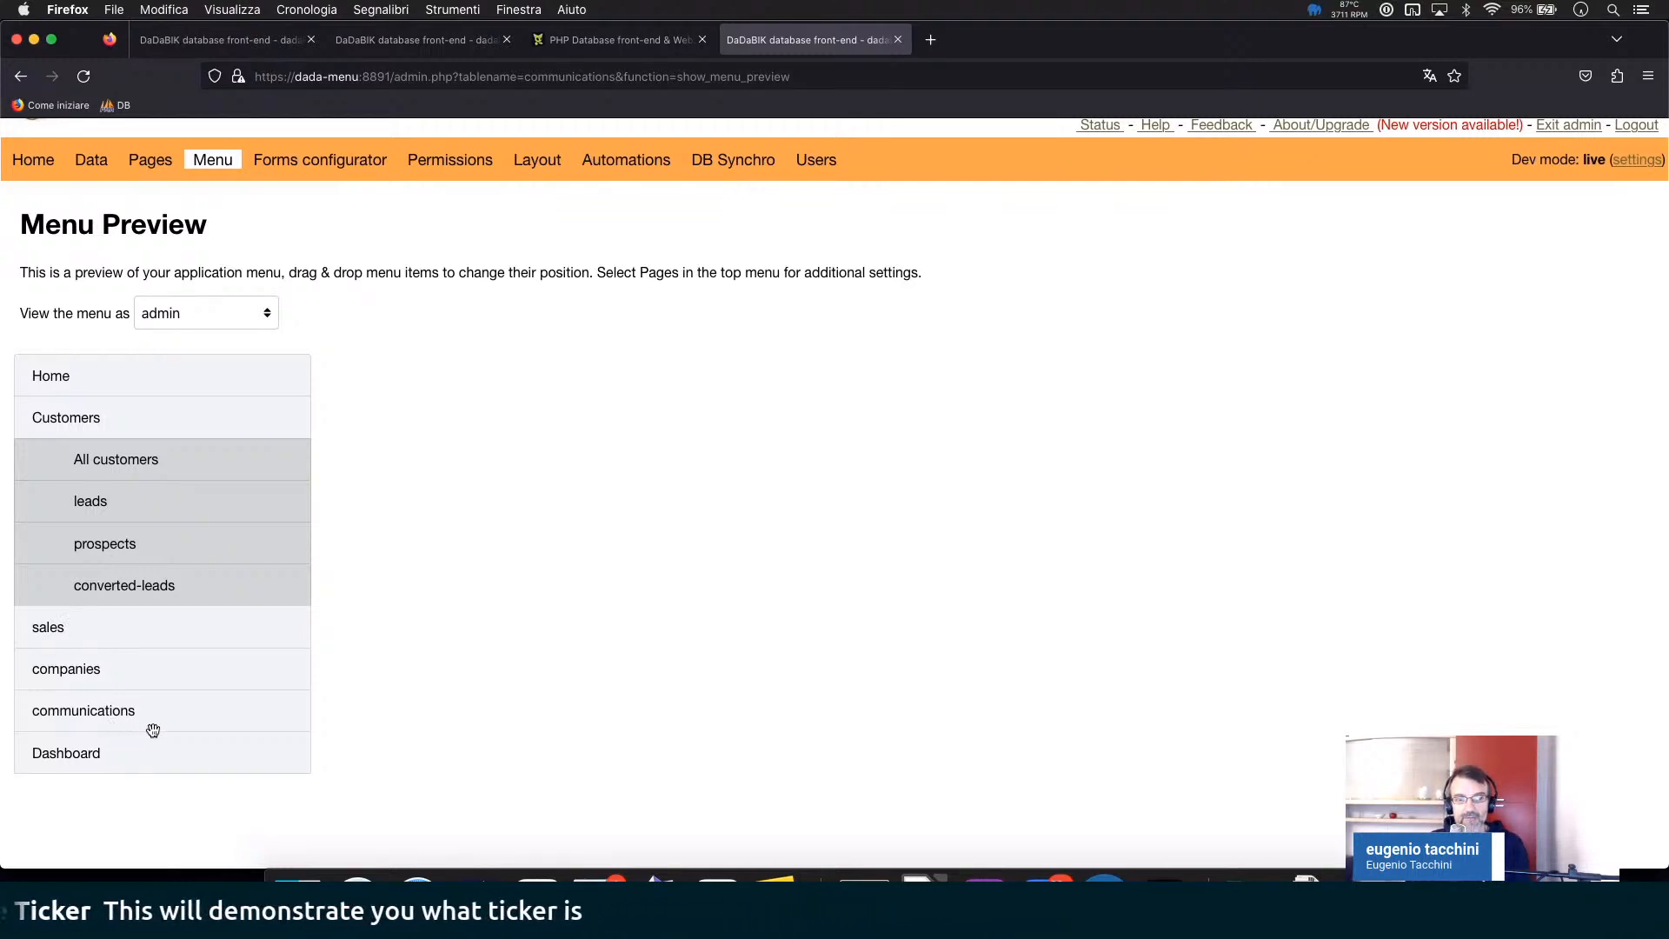
{"action": "left_click_drag", "start_coordinate": [48, 631], "coordinate": [95, 713]}
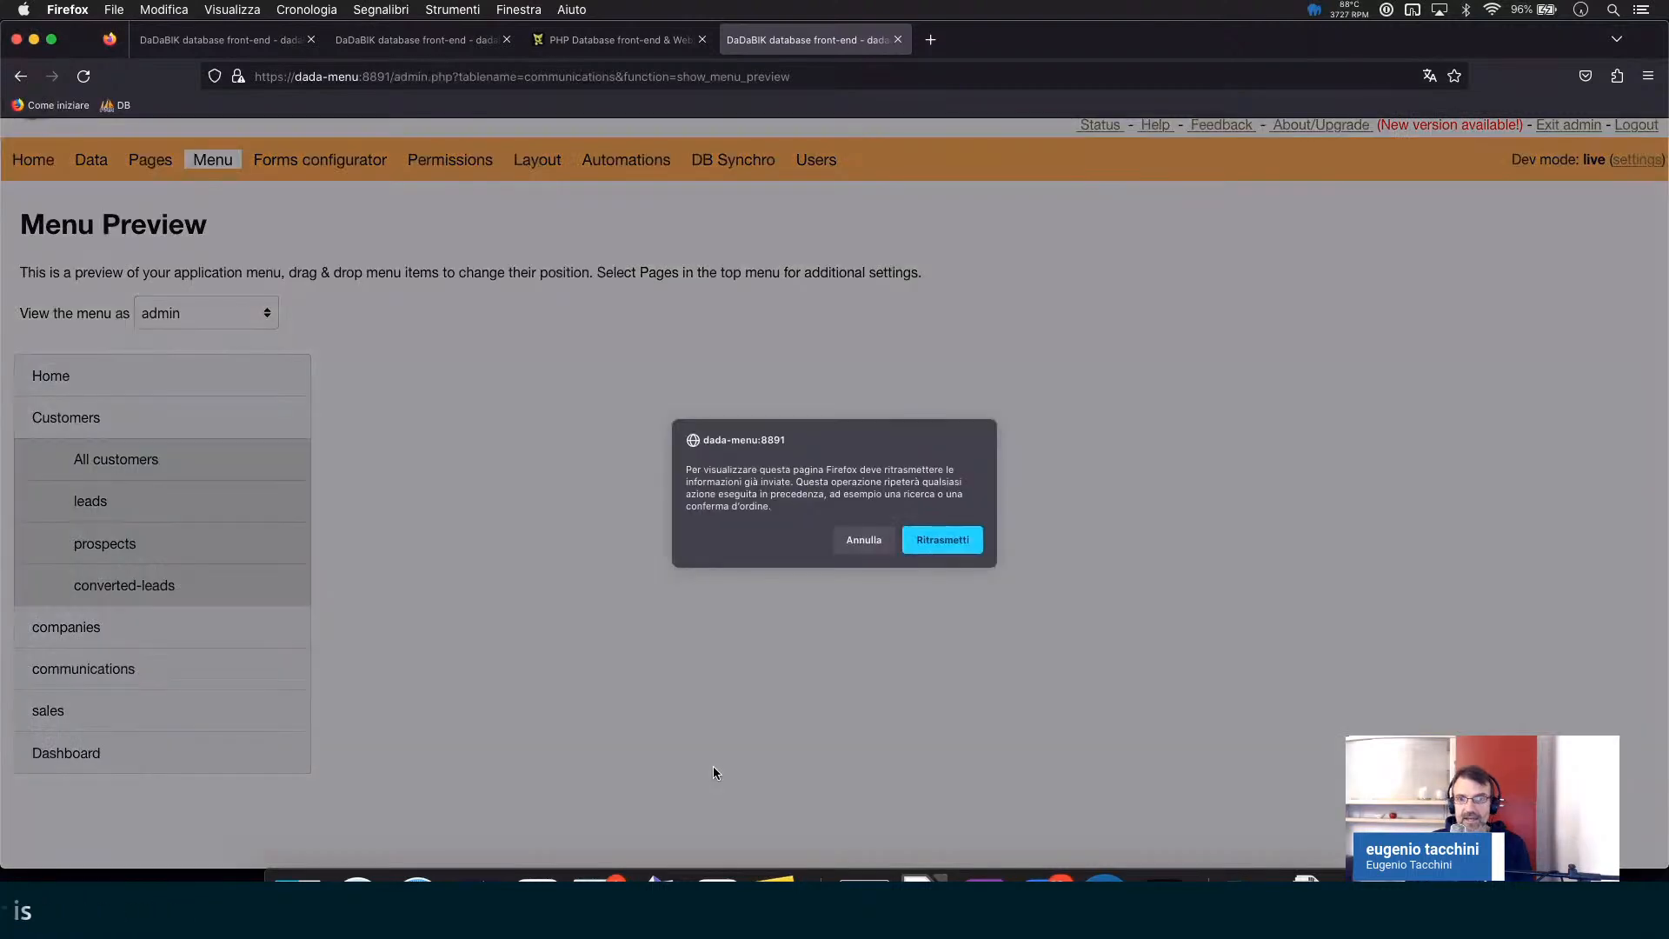
{"action": "left_click", "coordinate": [962, 553]}
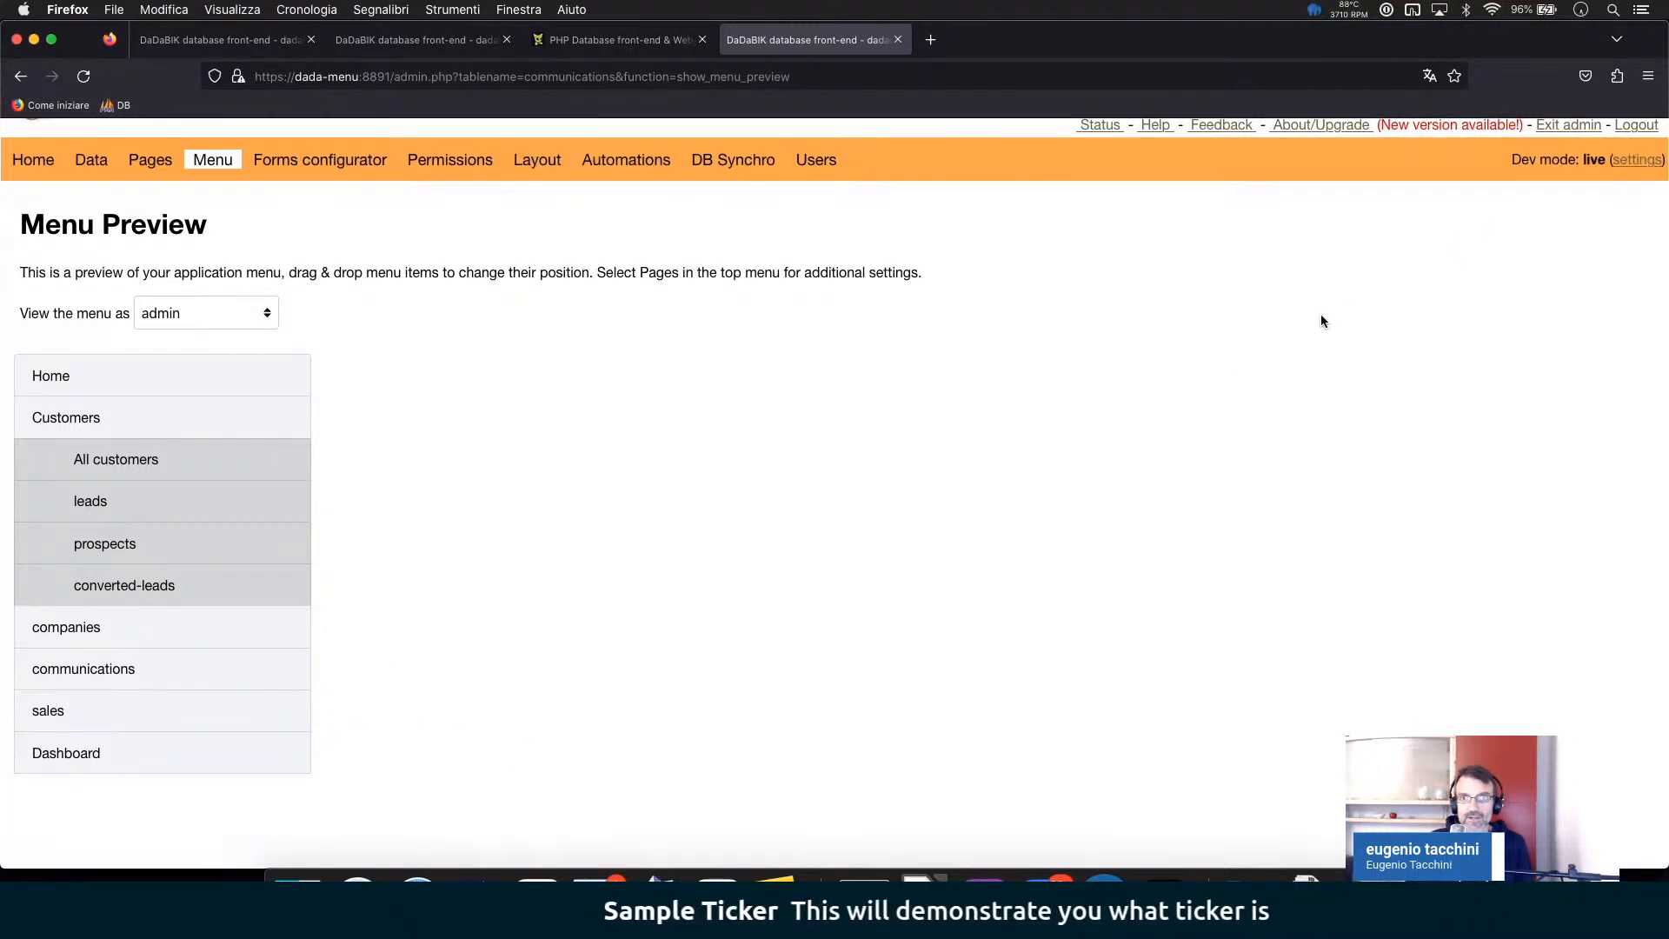
- View the live CRM's communications page in a new tab and its dashboard in Safari, and return to the Menu Preview in Firefox
{"action": "scroll", "coordinate": [1321, 320], "scroll_direction": "up", "scroll_amount": 2}
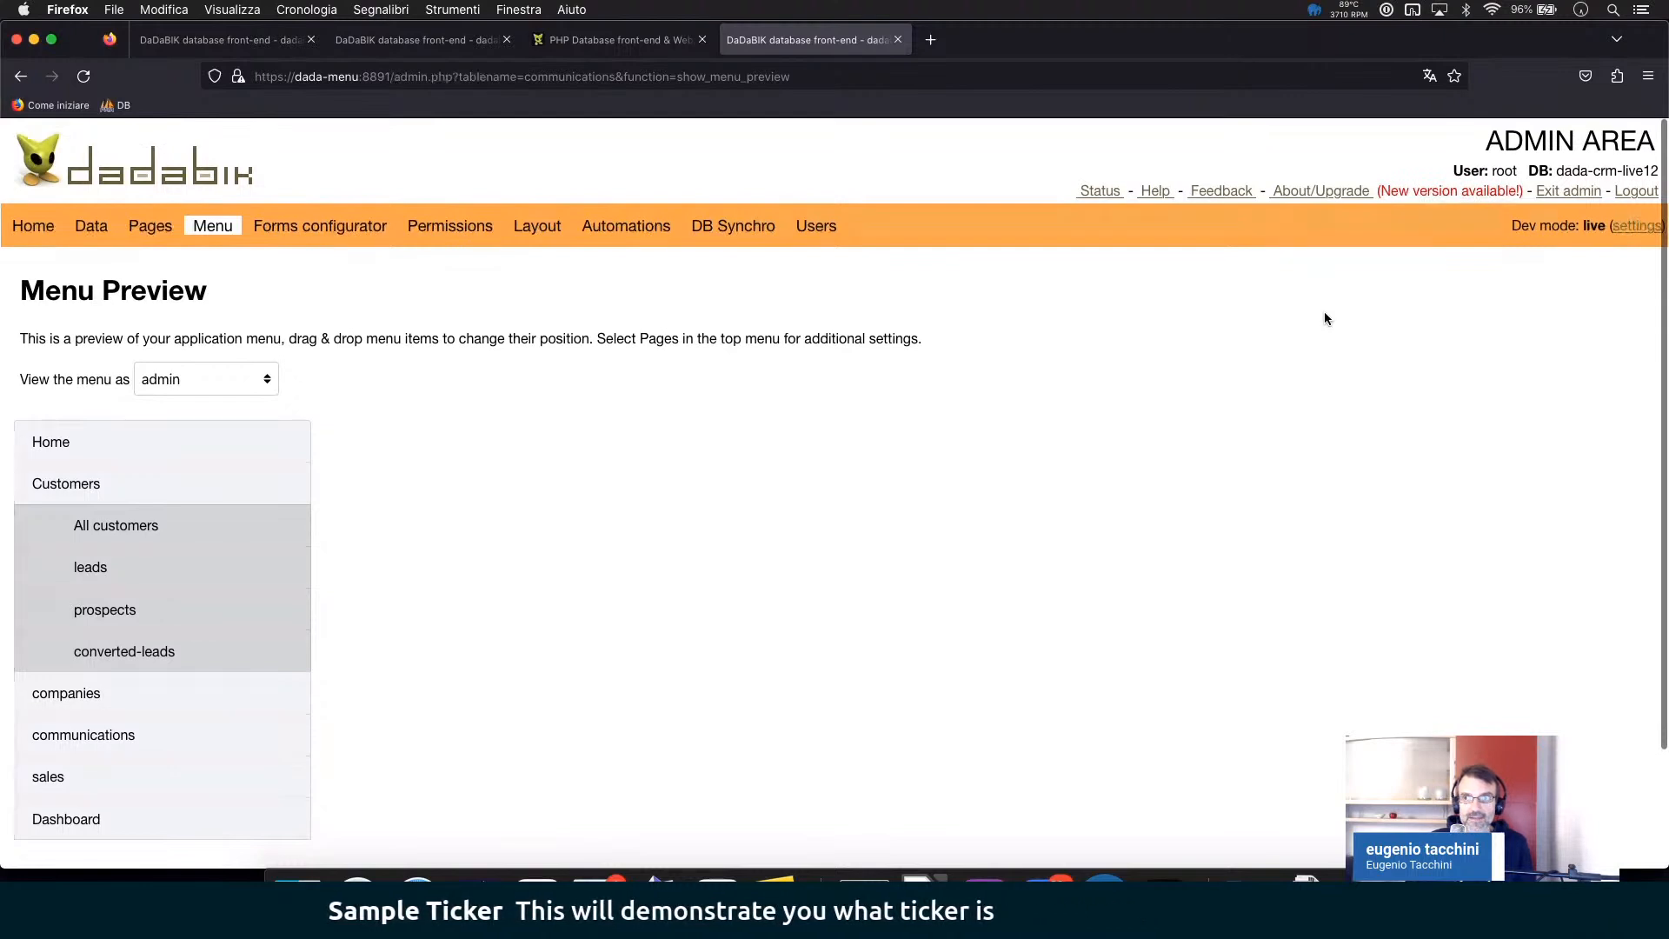
{"action": "left_click", "coordinate": [1569, 197], "text": "super"}
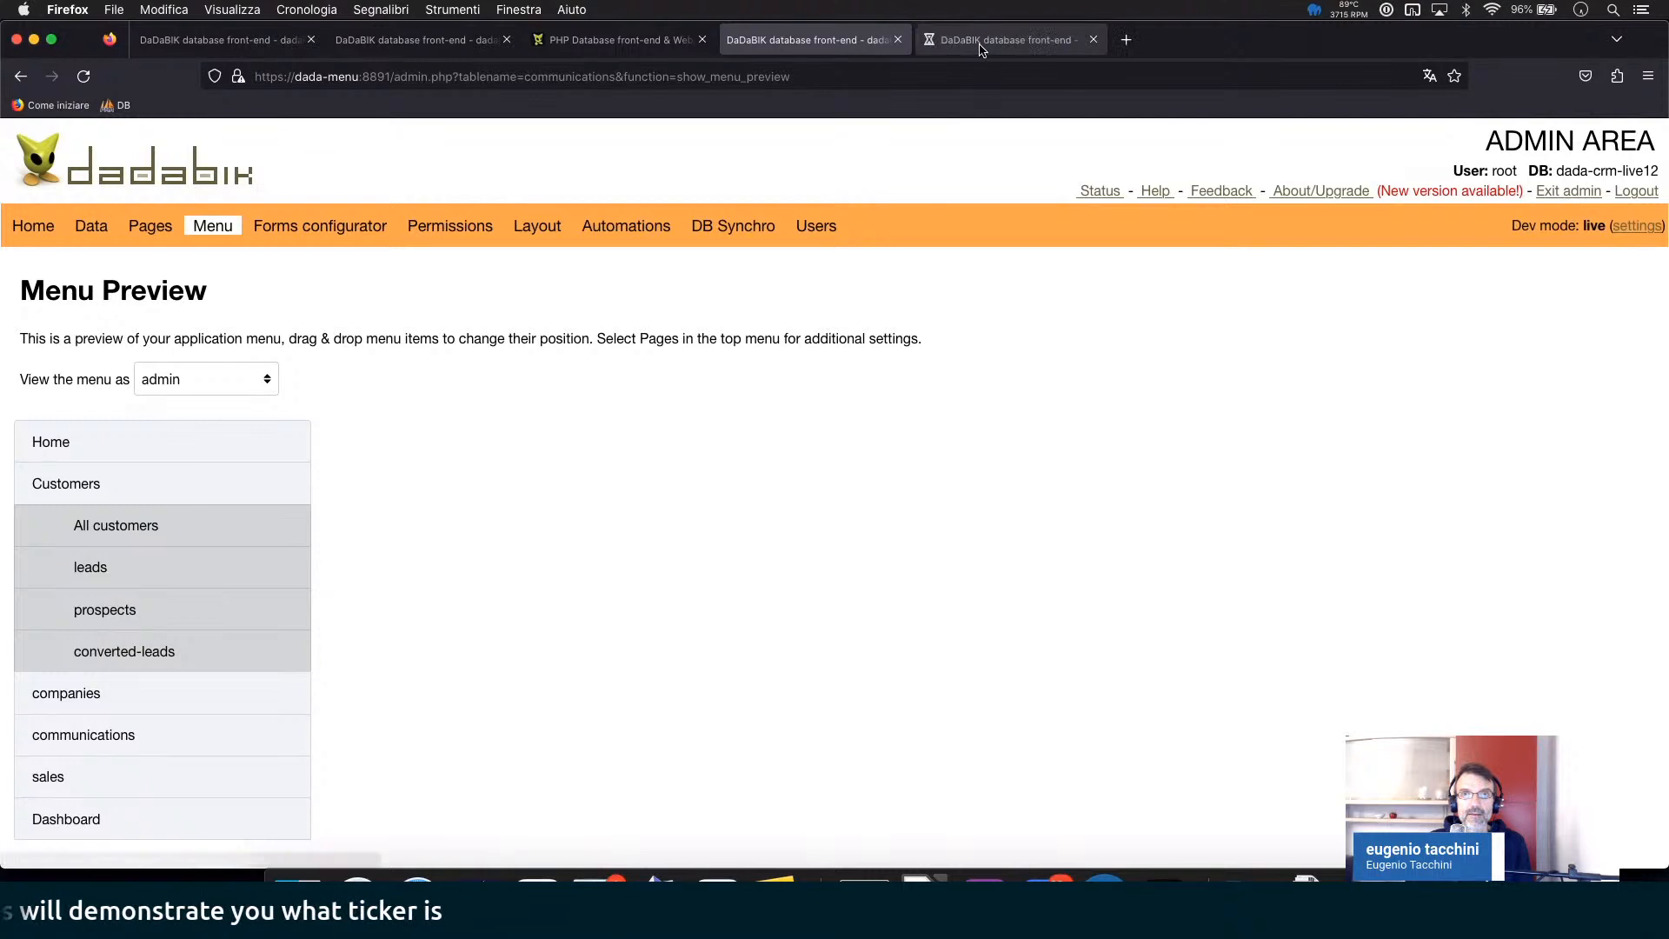
{"action": "left_click", "coordinate": [981, 49]}
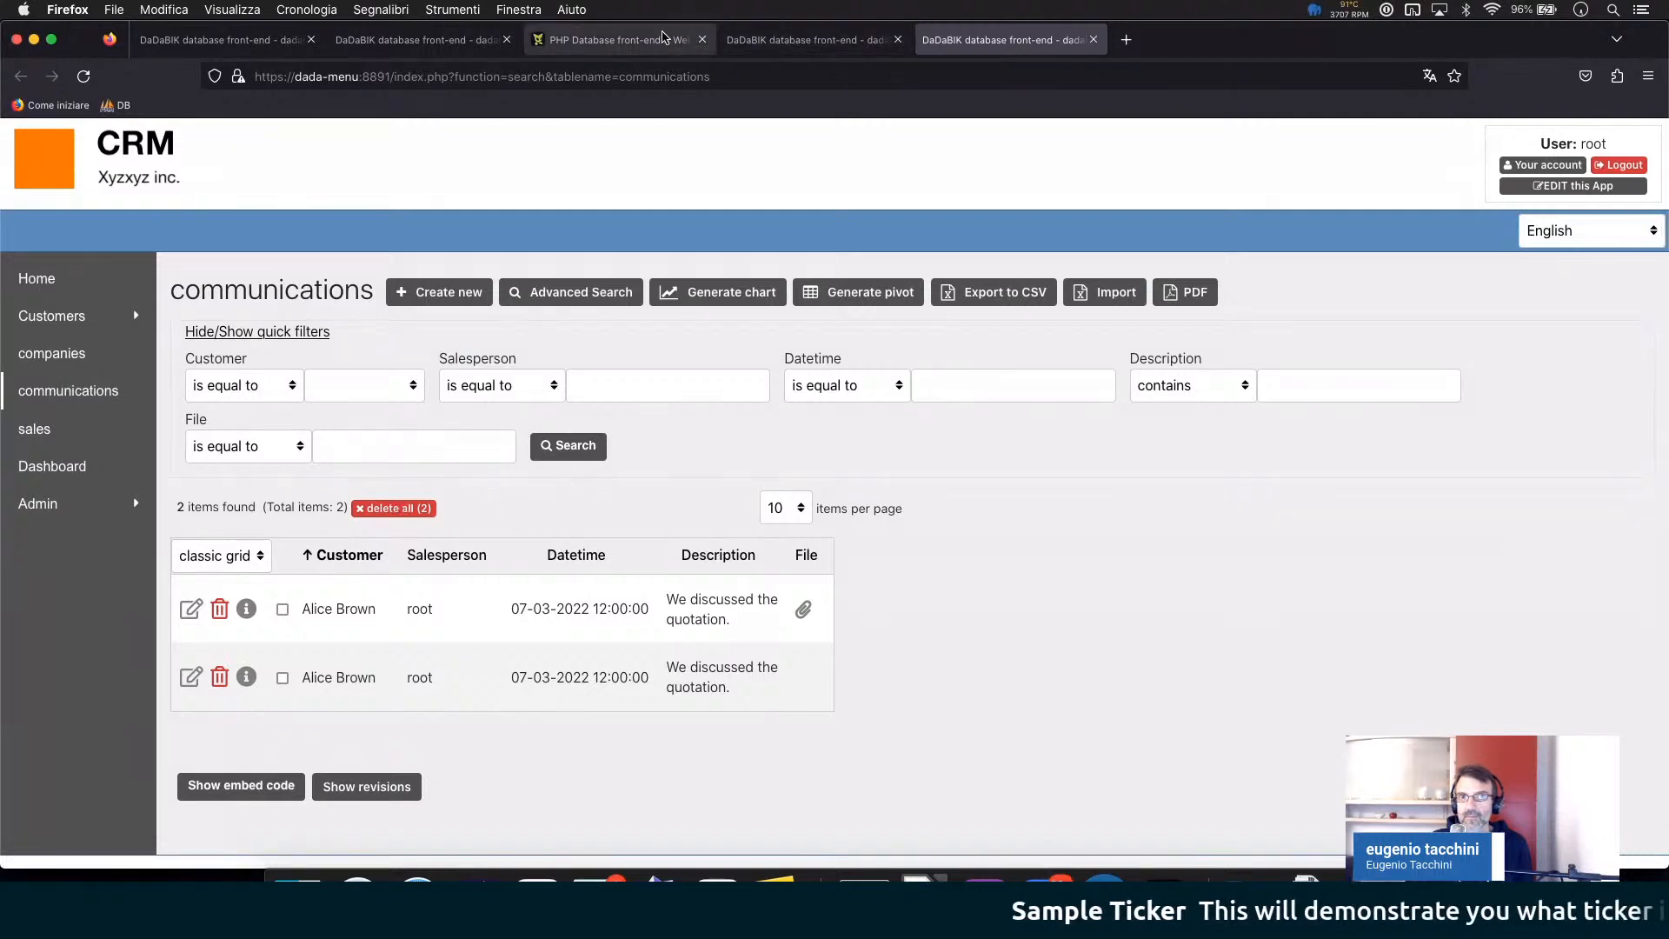
{"action": "left_click", "coordinate": [787, 41]}
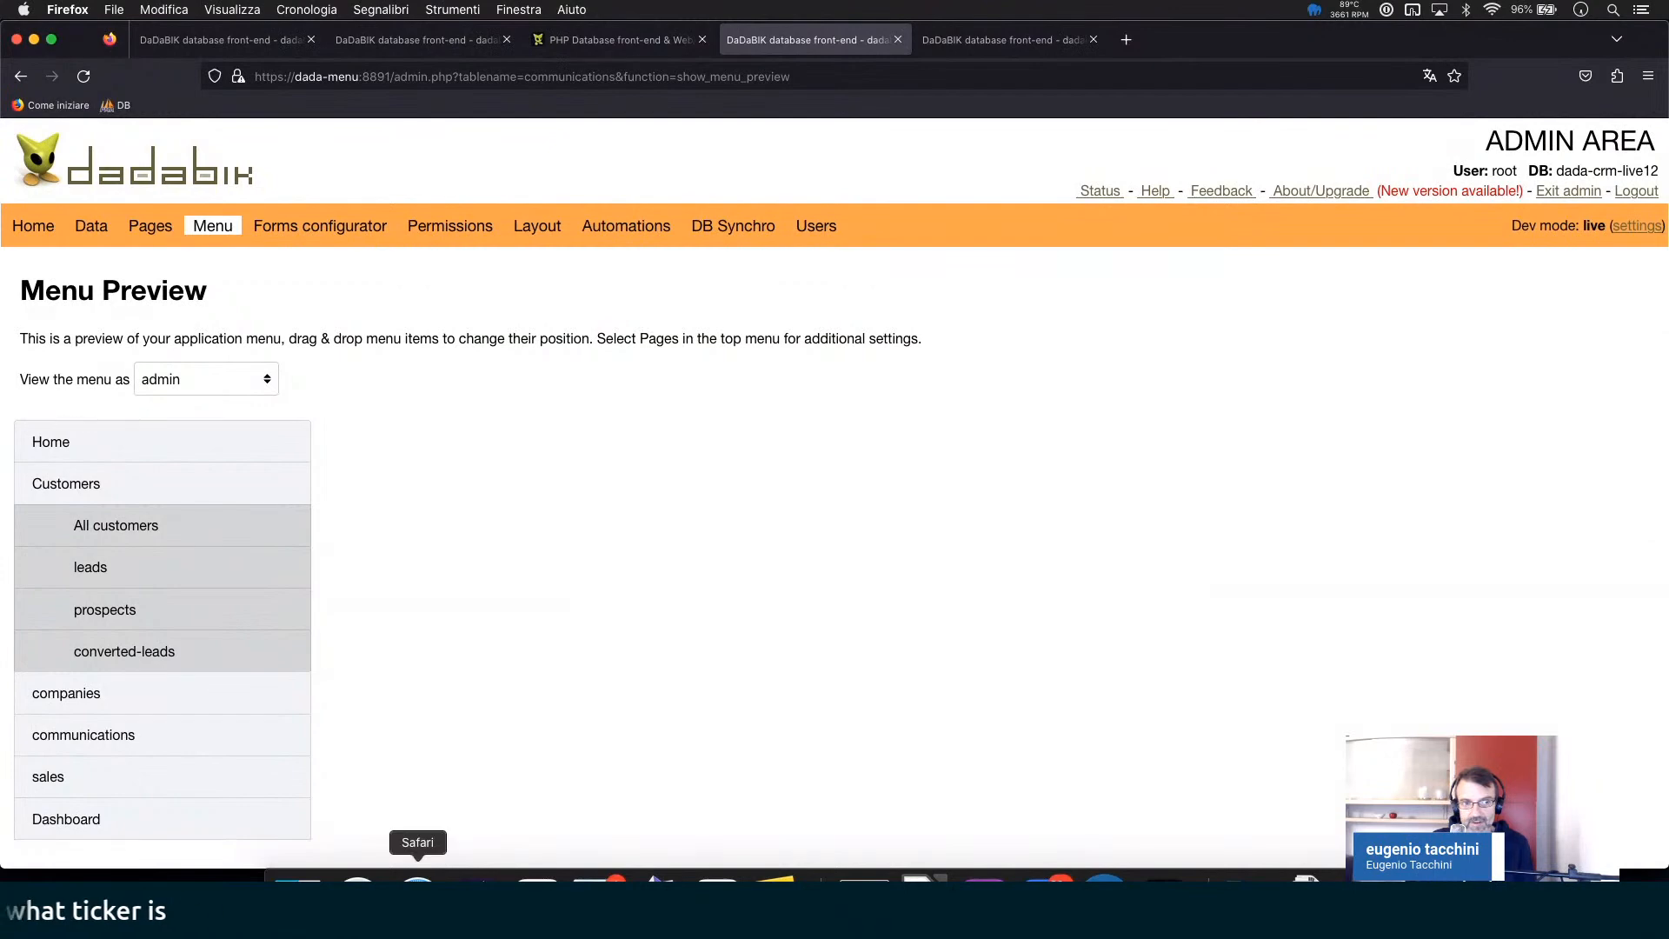
{"action": "left_click", "coordinate": [418, 876]}
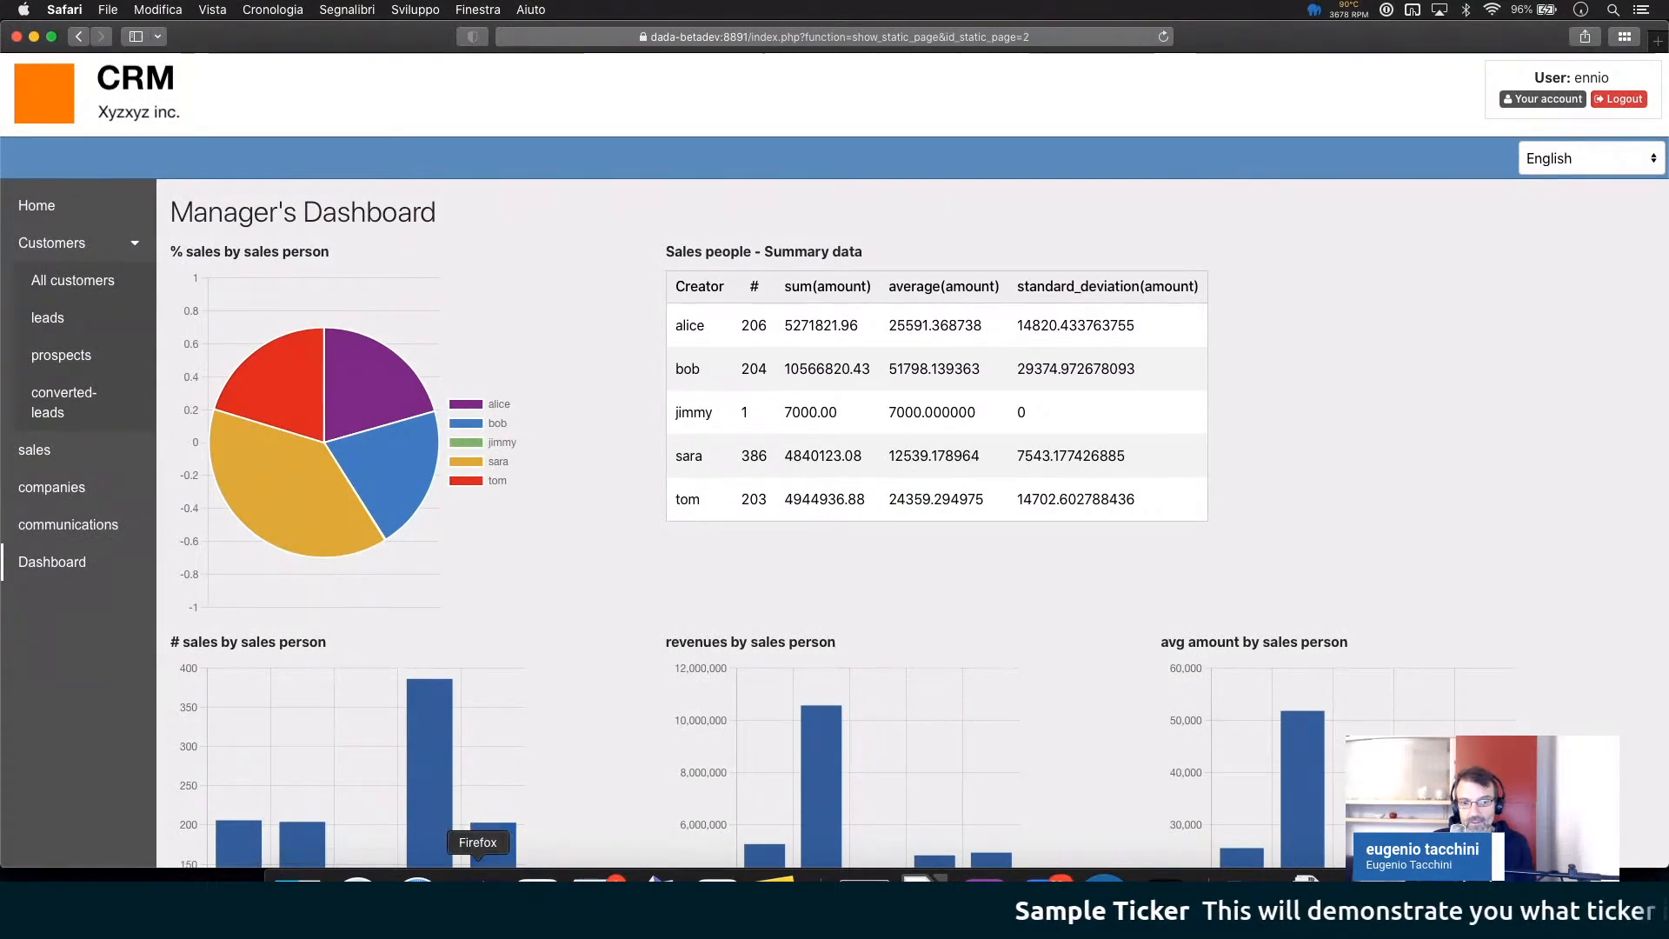
{"action": "left_click", "coordinate": [477, 874]}
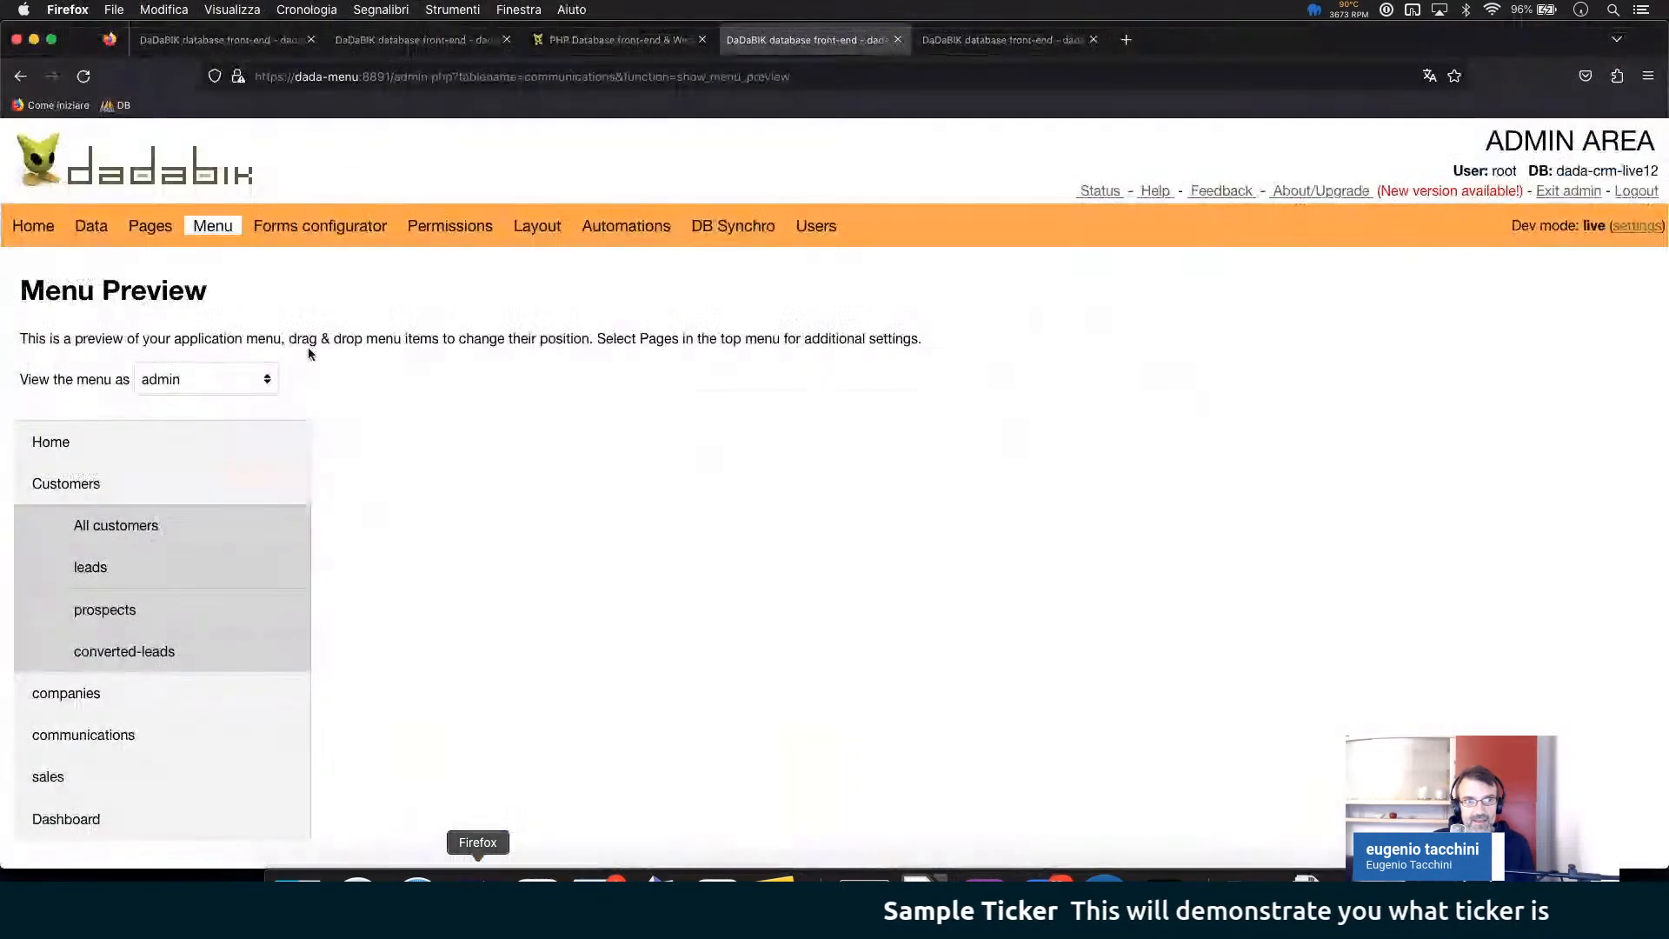
- Open the Pages section and show the menu order settings of the Pages based on Tables and the Pages based on Views
{"action": "left_click", "coordinate": [151, 231]}
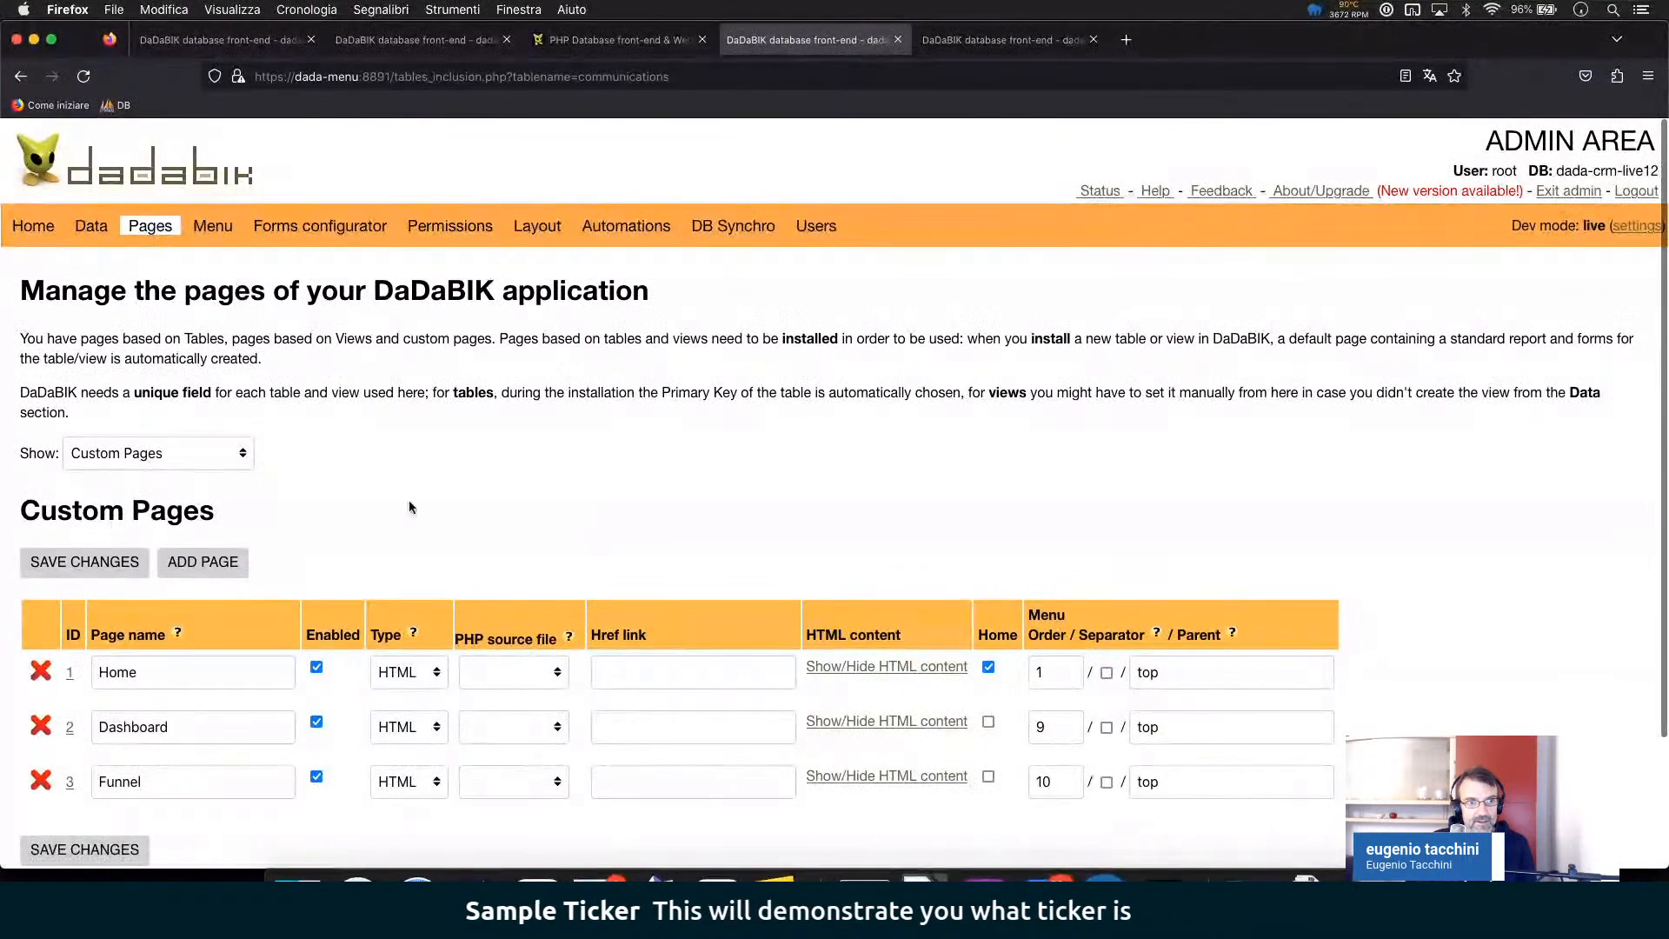
{"action": "left_click", "coordinate": [156, 453]}
{"action": "left_click", "coordinate": [139, 361]}
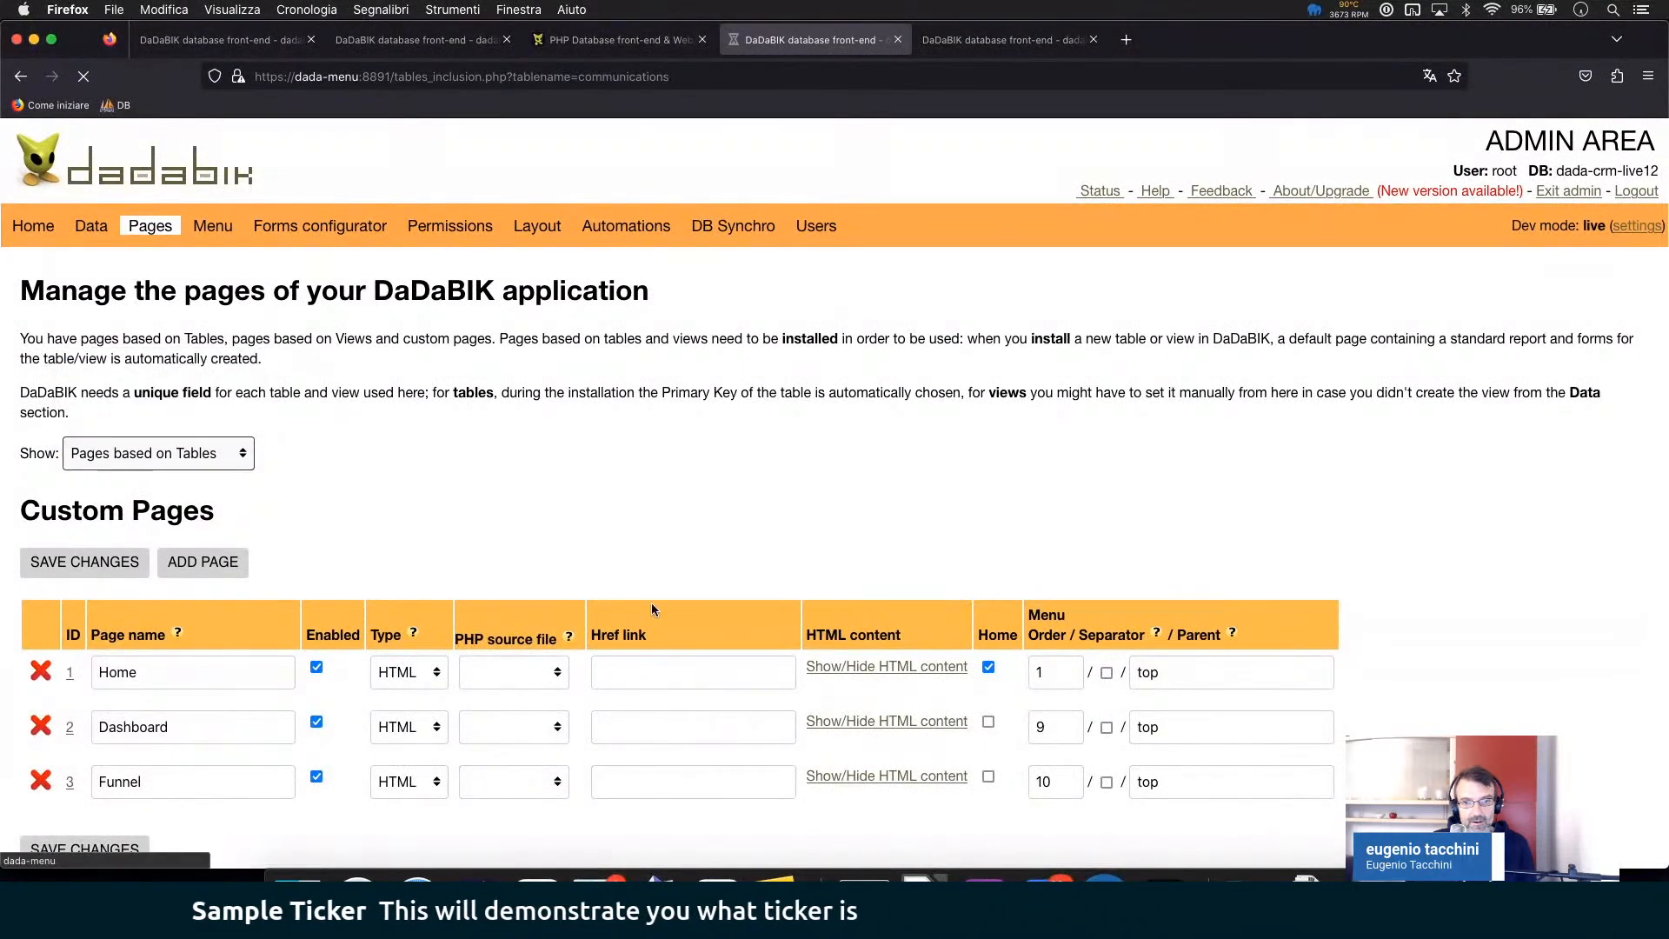
{"action": "scroll", "coordinate": [652, 608], "scroll_direction": "down", "scroll_amount": 3}
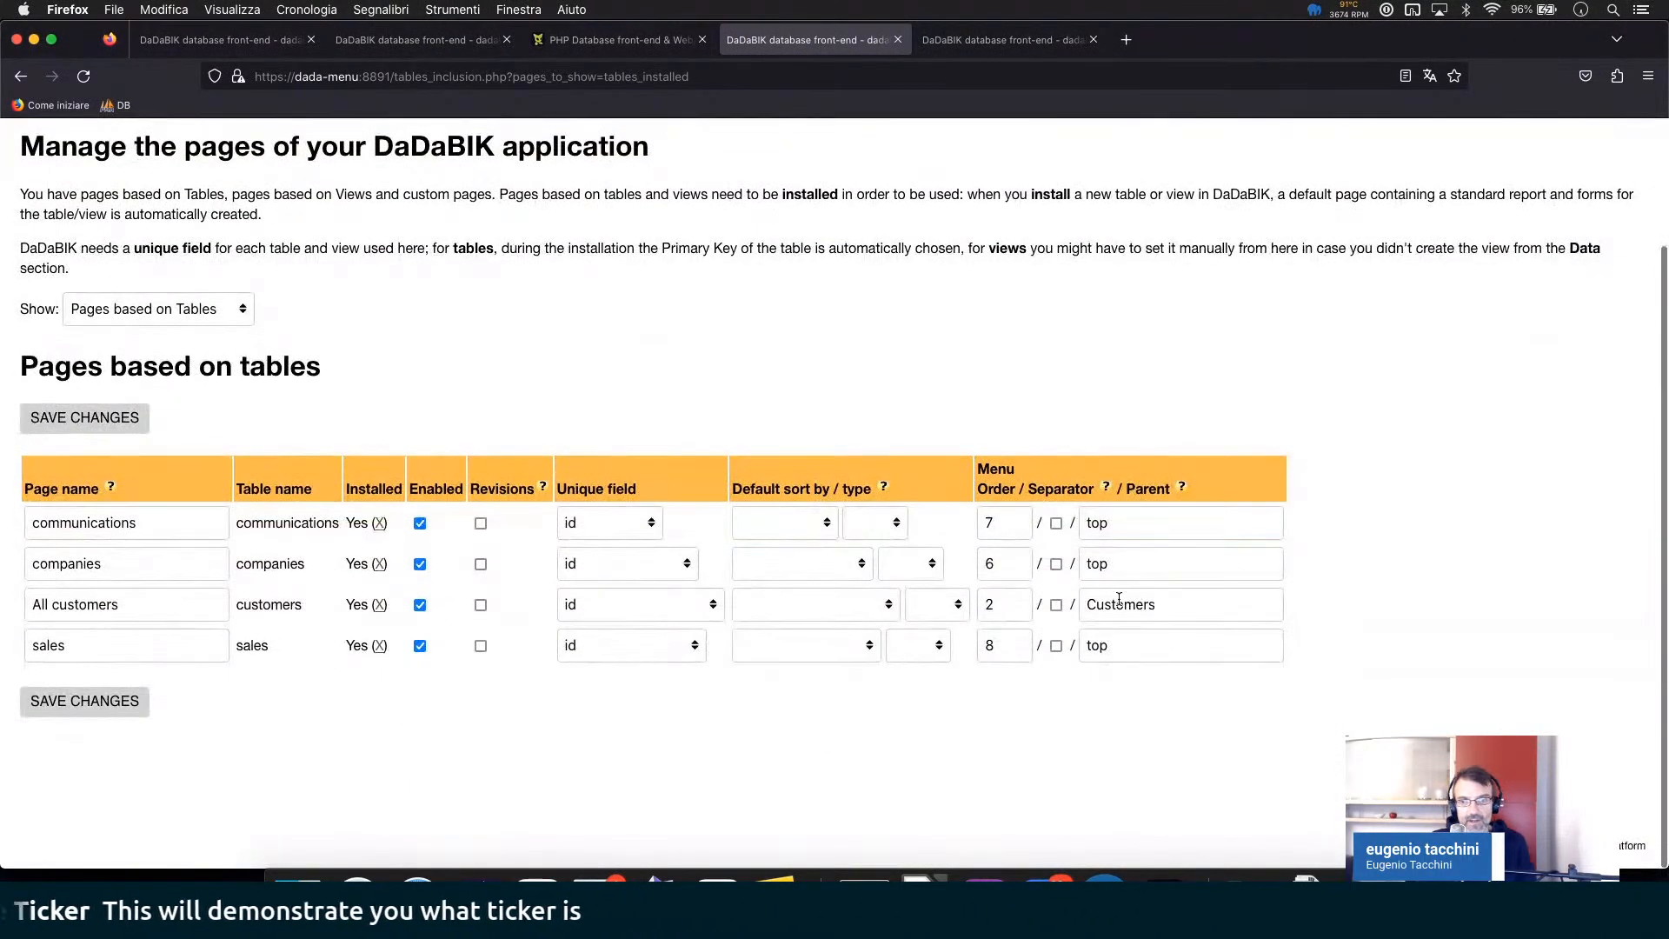
{"action": "scroll", "coordinate": [650, 617], "scroll_direction": "up", "scroll_amount": 1}
{"action": "left_click", "coordinate": [179, 365]}
{"action": "left_click", "coordinate": [198, 381]}
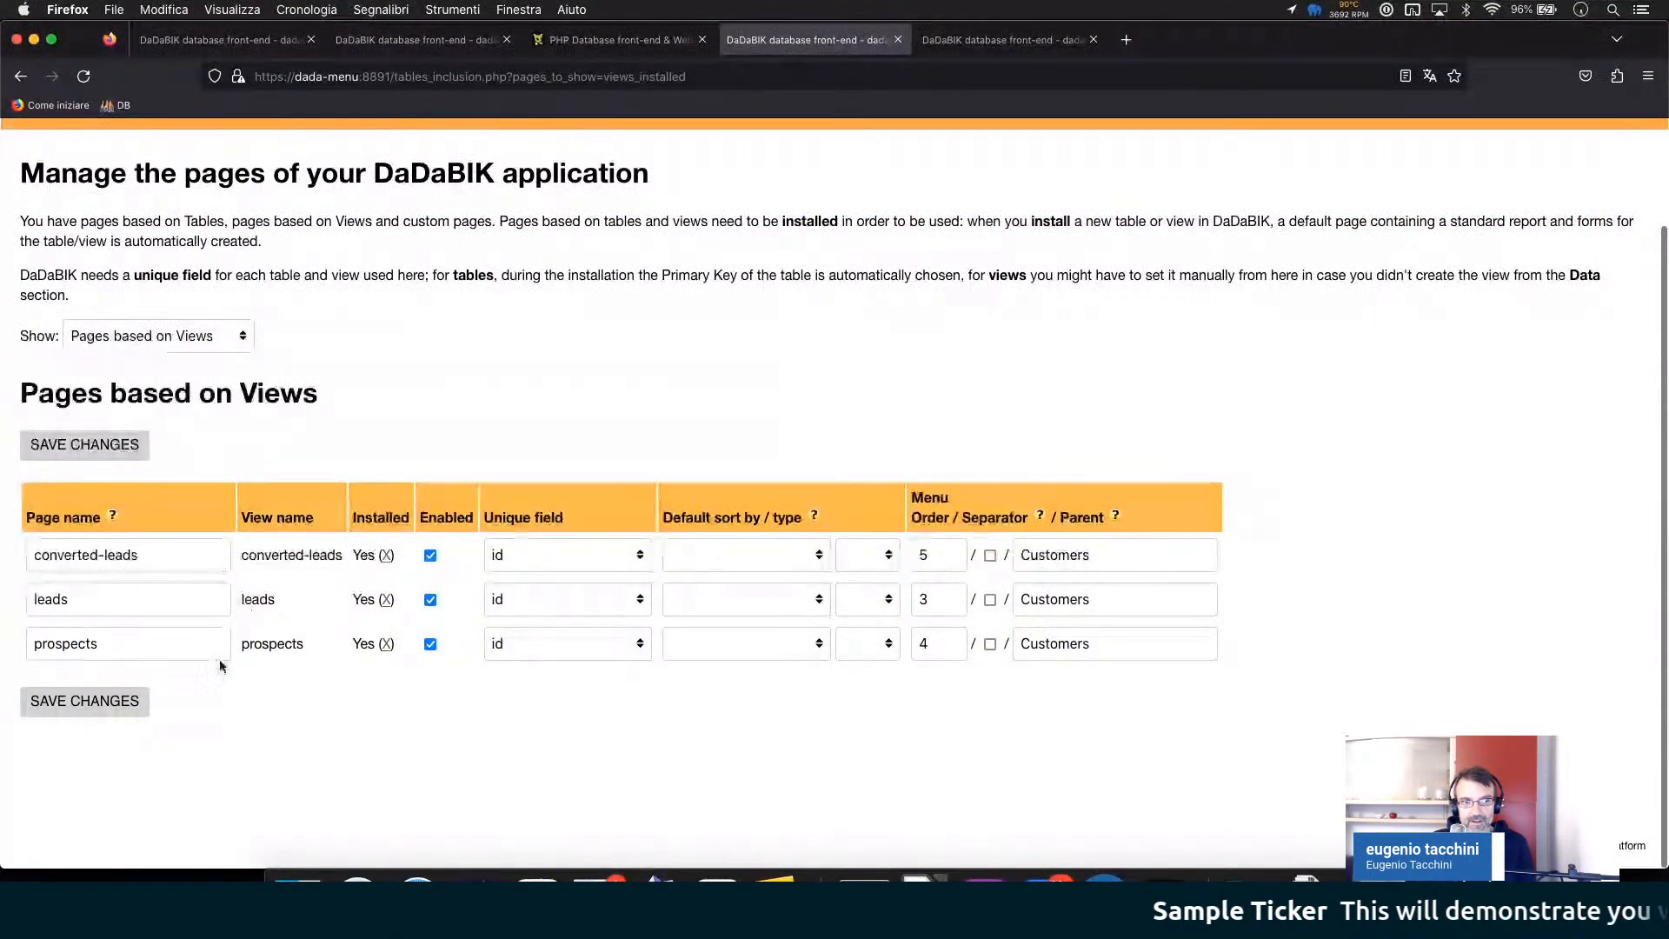
- Return to the Menu Preview and move the sales item into the Customers submenu, between leads and prospects
{"action": "scroll", "coordinate": [220, 666], "scroll_direction": "up", "scroll_amount": 3}
{"action": "left_click", "coordinate": [210, 227]}
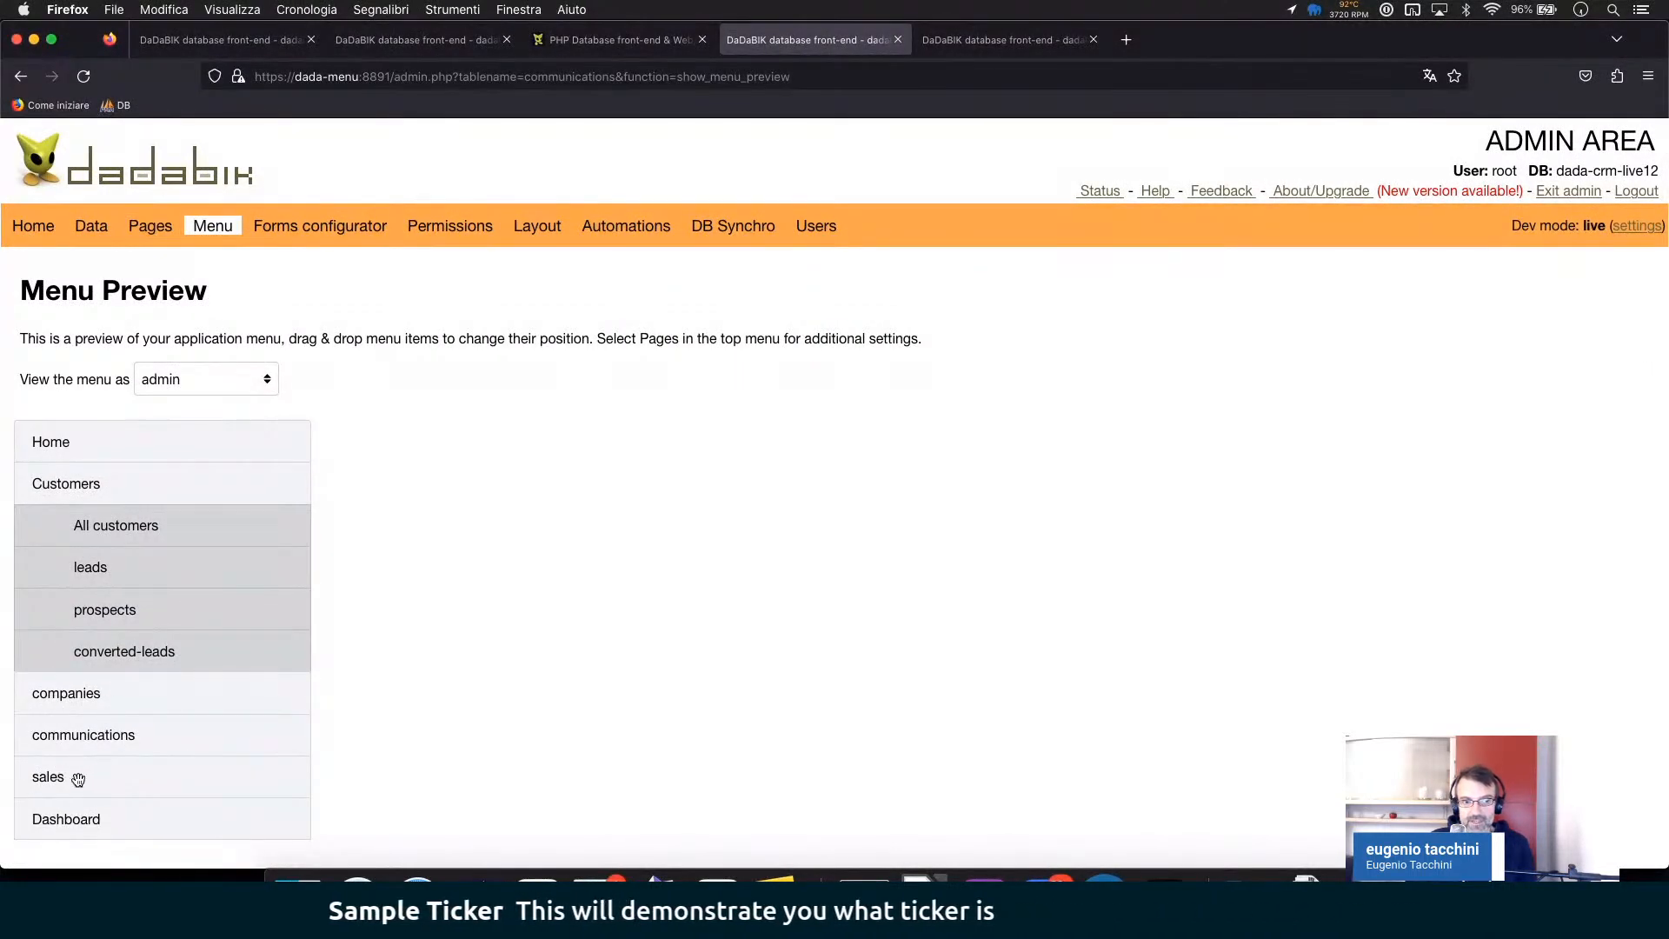
{"action": "left_click_drag", "start_coordinate": [80, 778], "coordinate": [133, 633]}
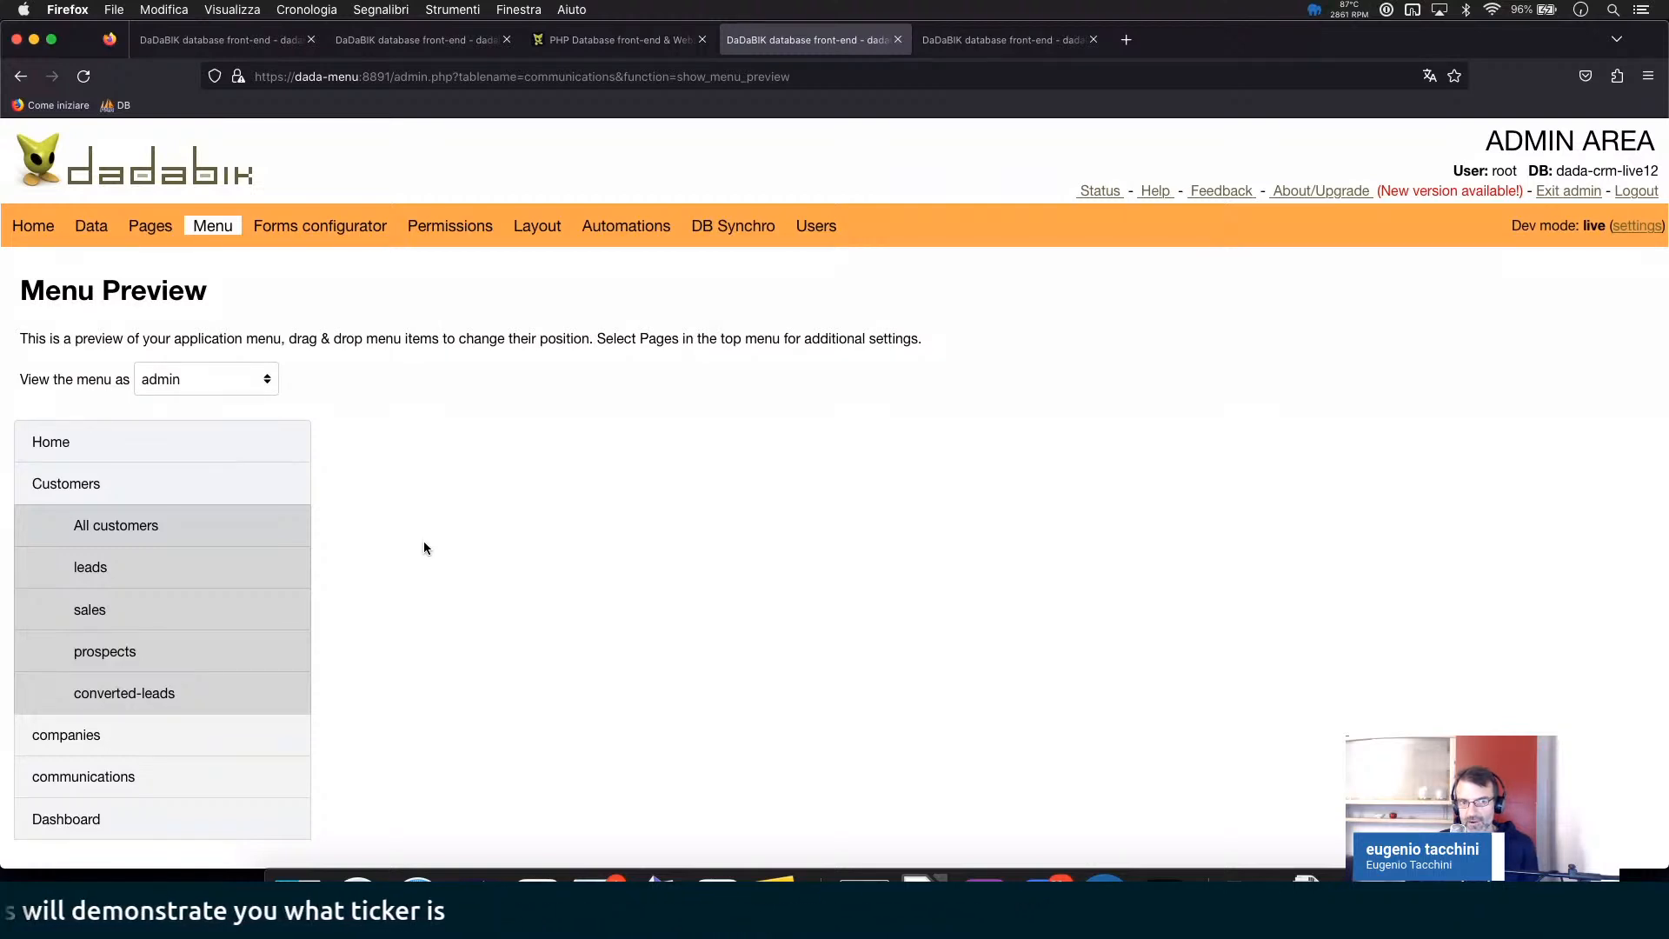
{"action": "mouse_move", "coordinate": [204, 445]}
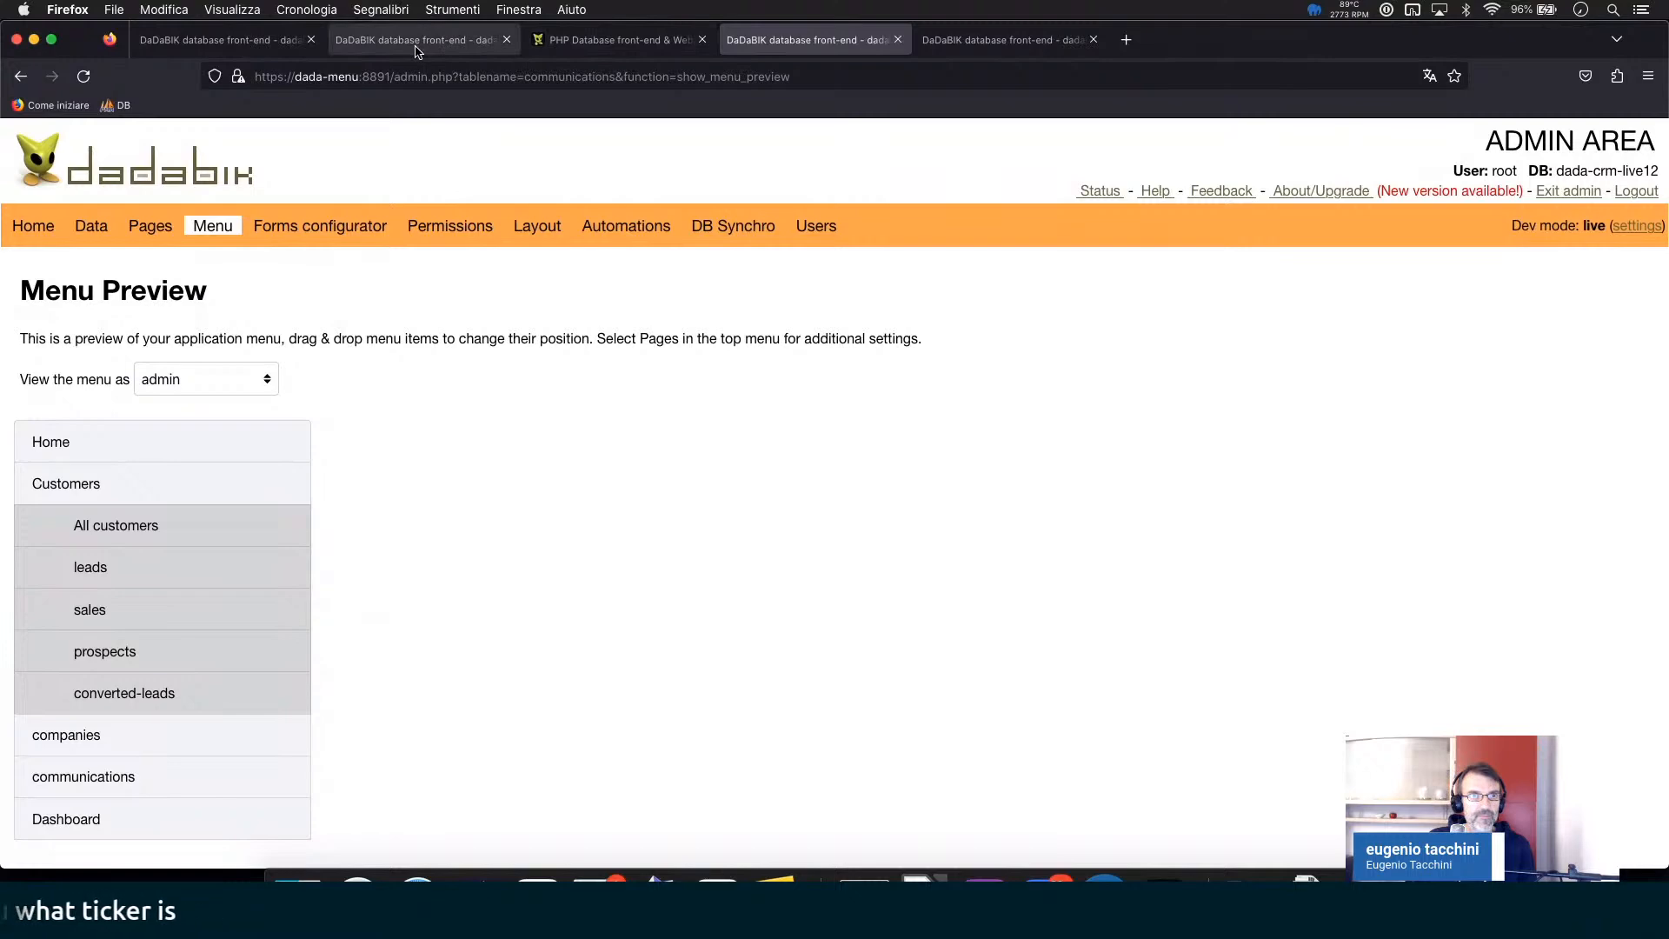
- Open the group permissions configuration for the customers table on the dada-betadev site and switch to the CRM dashboard in Safari
{"action": "left_click", "coordinate": [453, 41]}
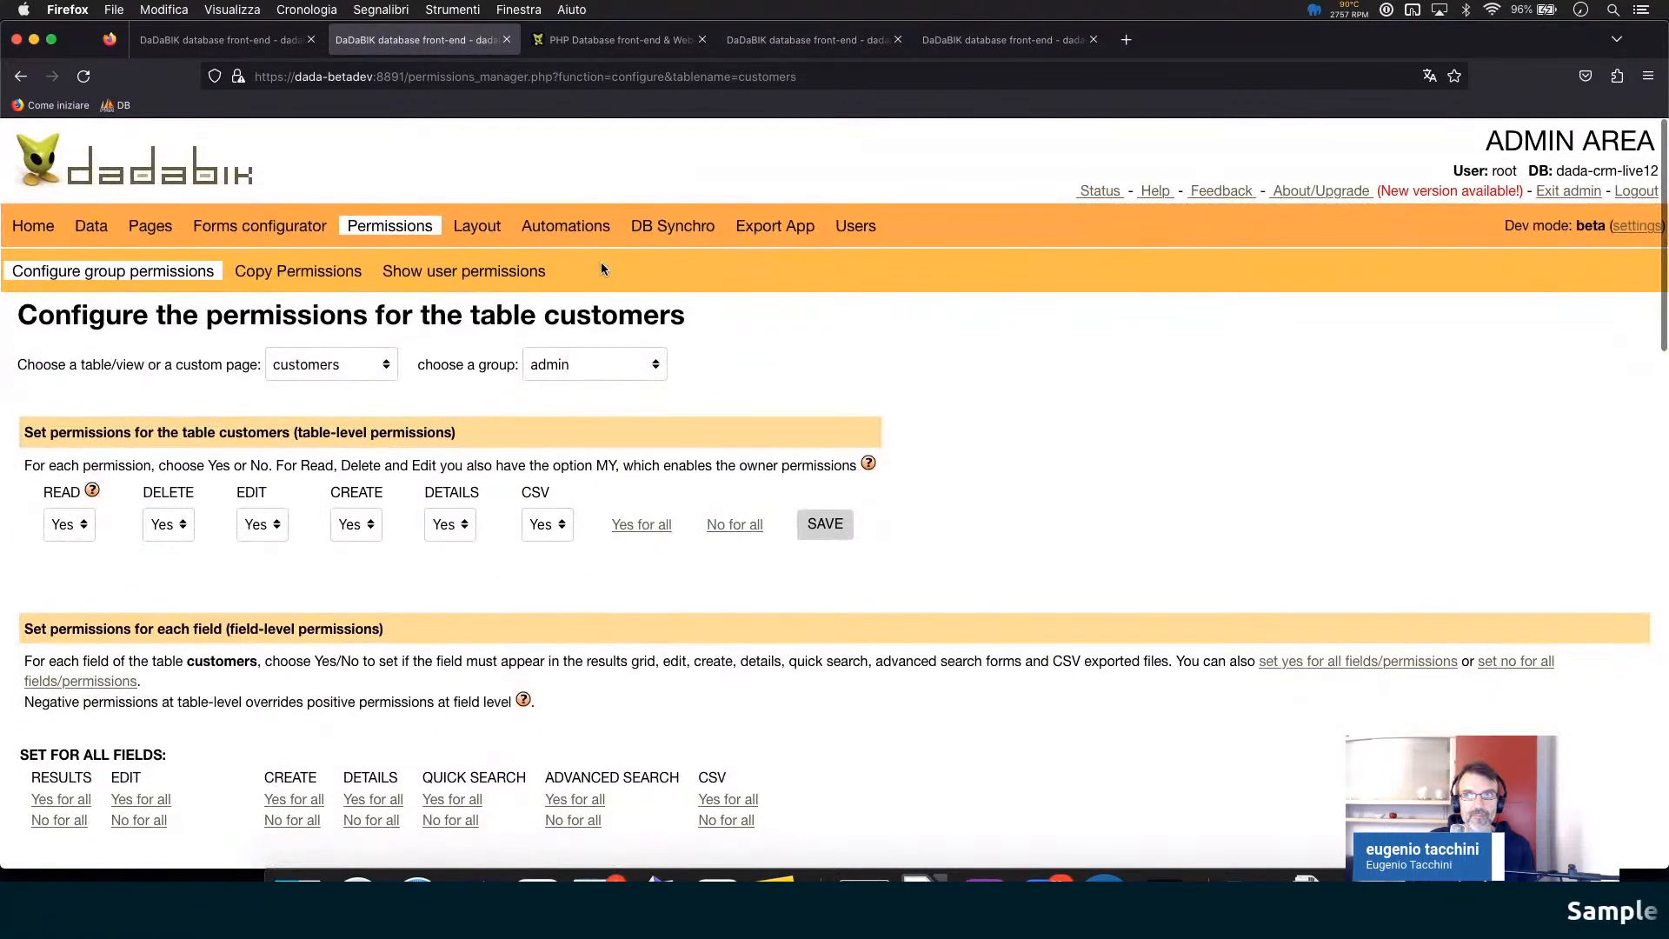
{"action": "left_click", "coordinate": [375, 228]}
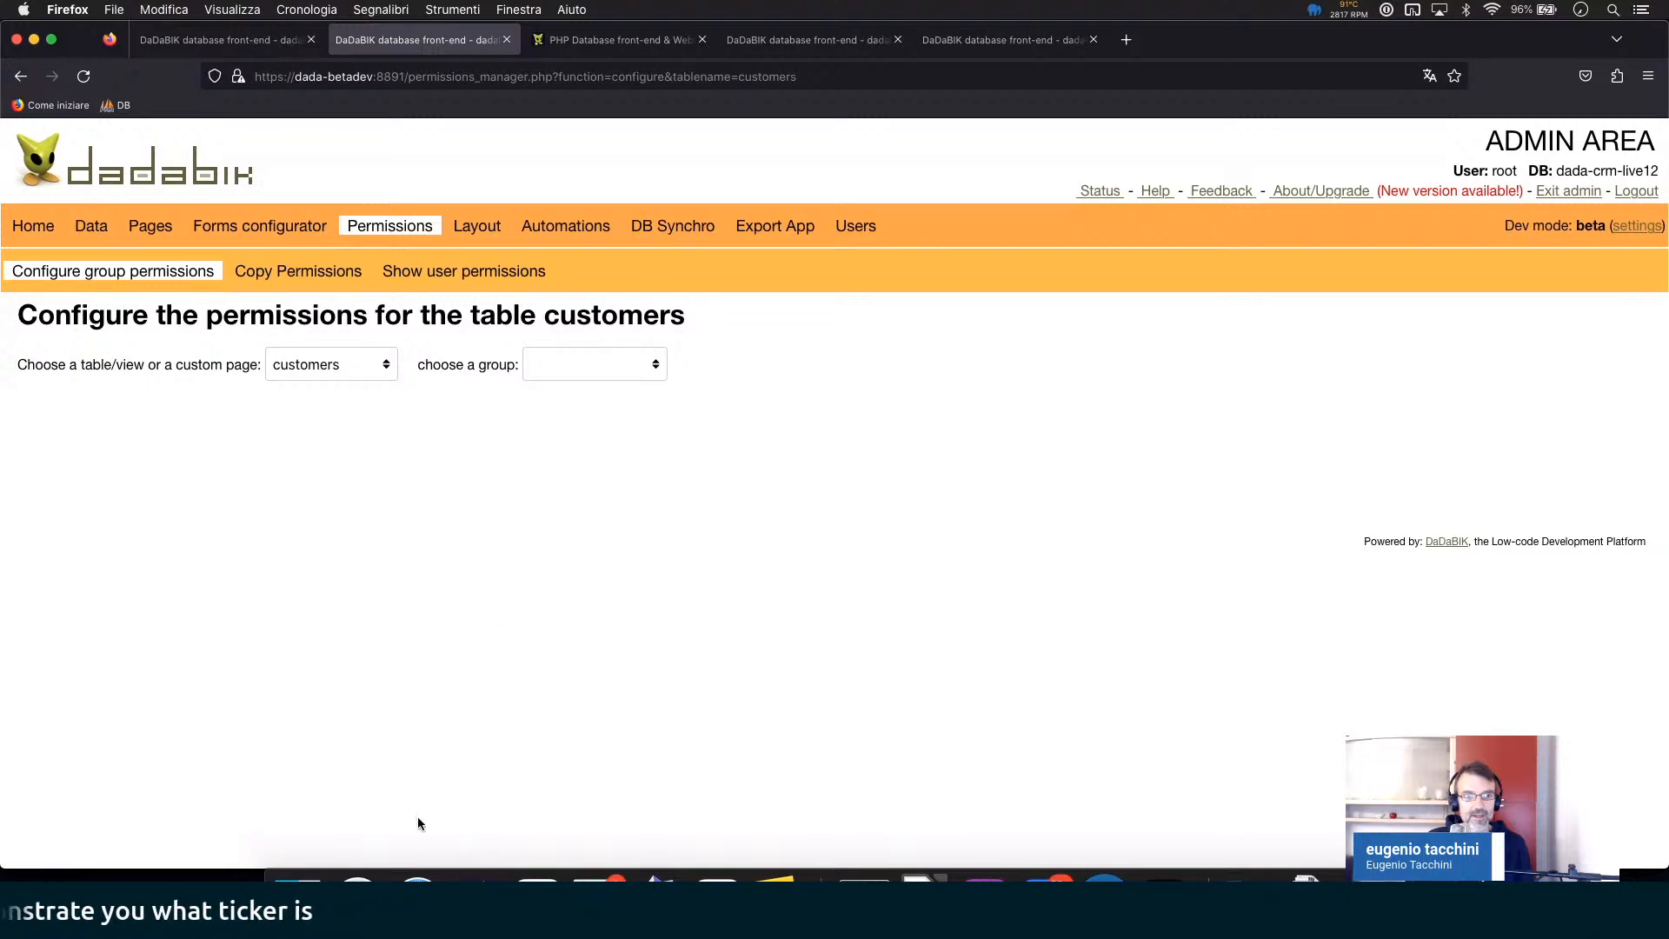
{"action": "left_click", "coordinate": [418, 882]}
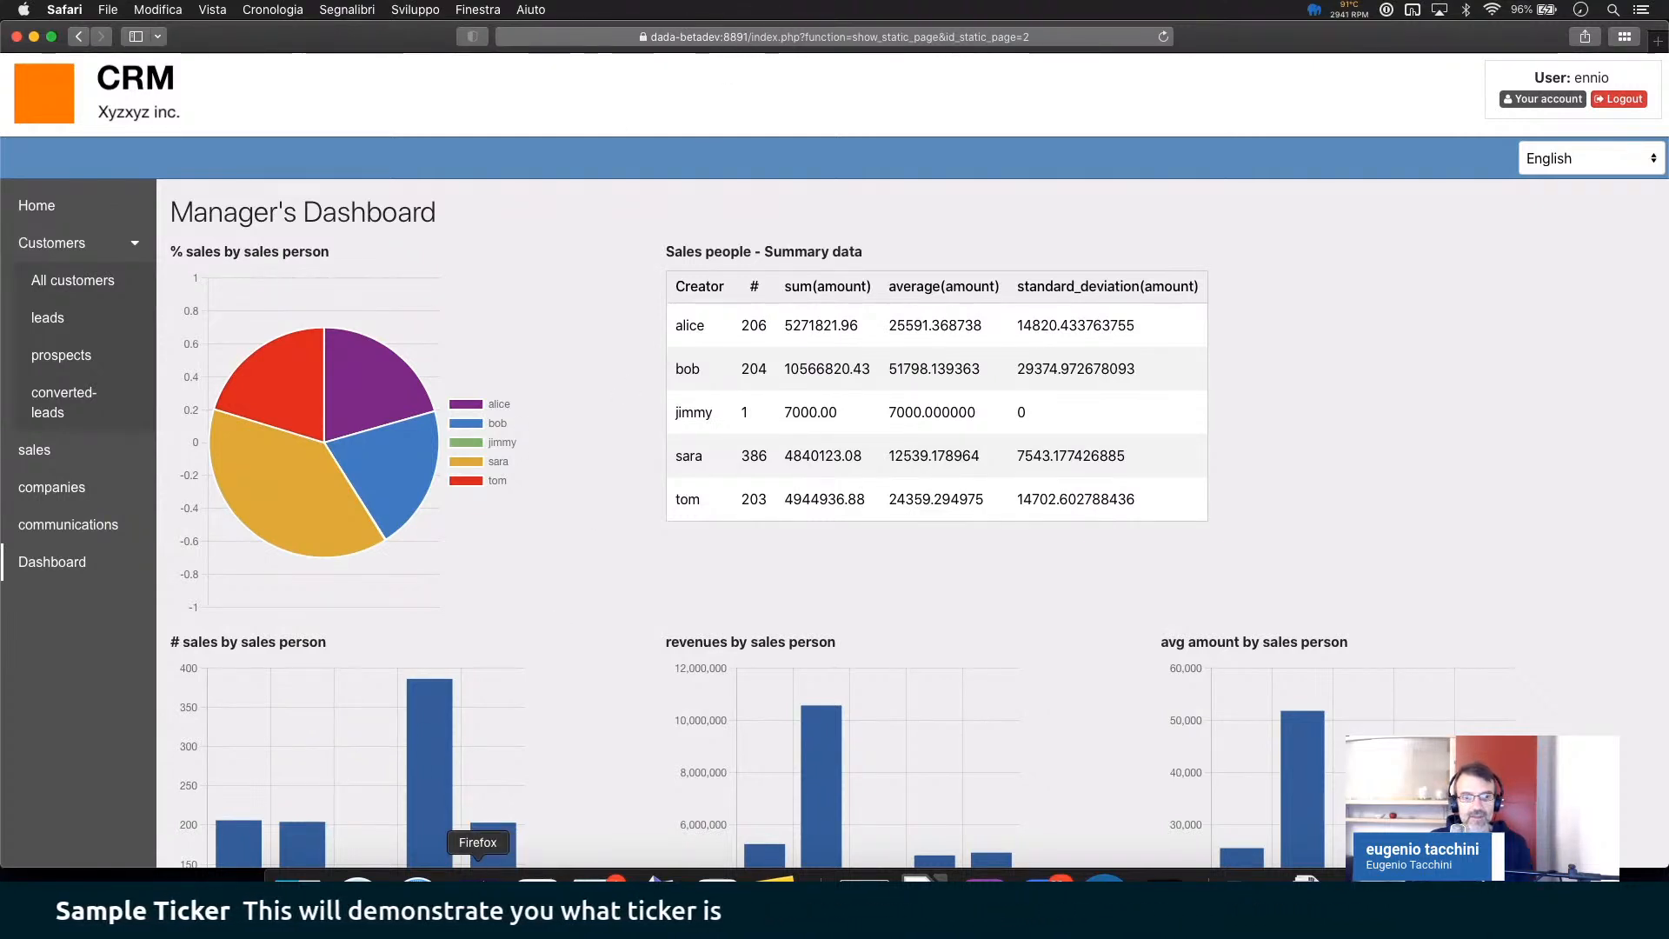
- Return to Firefox, set the application's graphic theme to black in the basic layout settings, and save
{"action": "left_click", "coordinate": [477, 886]}
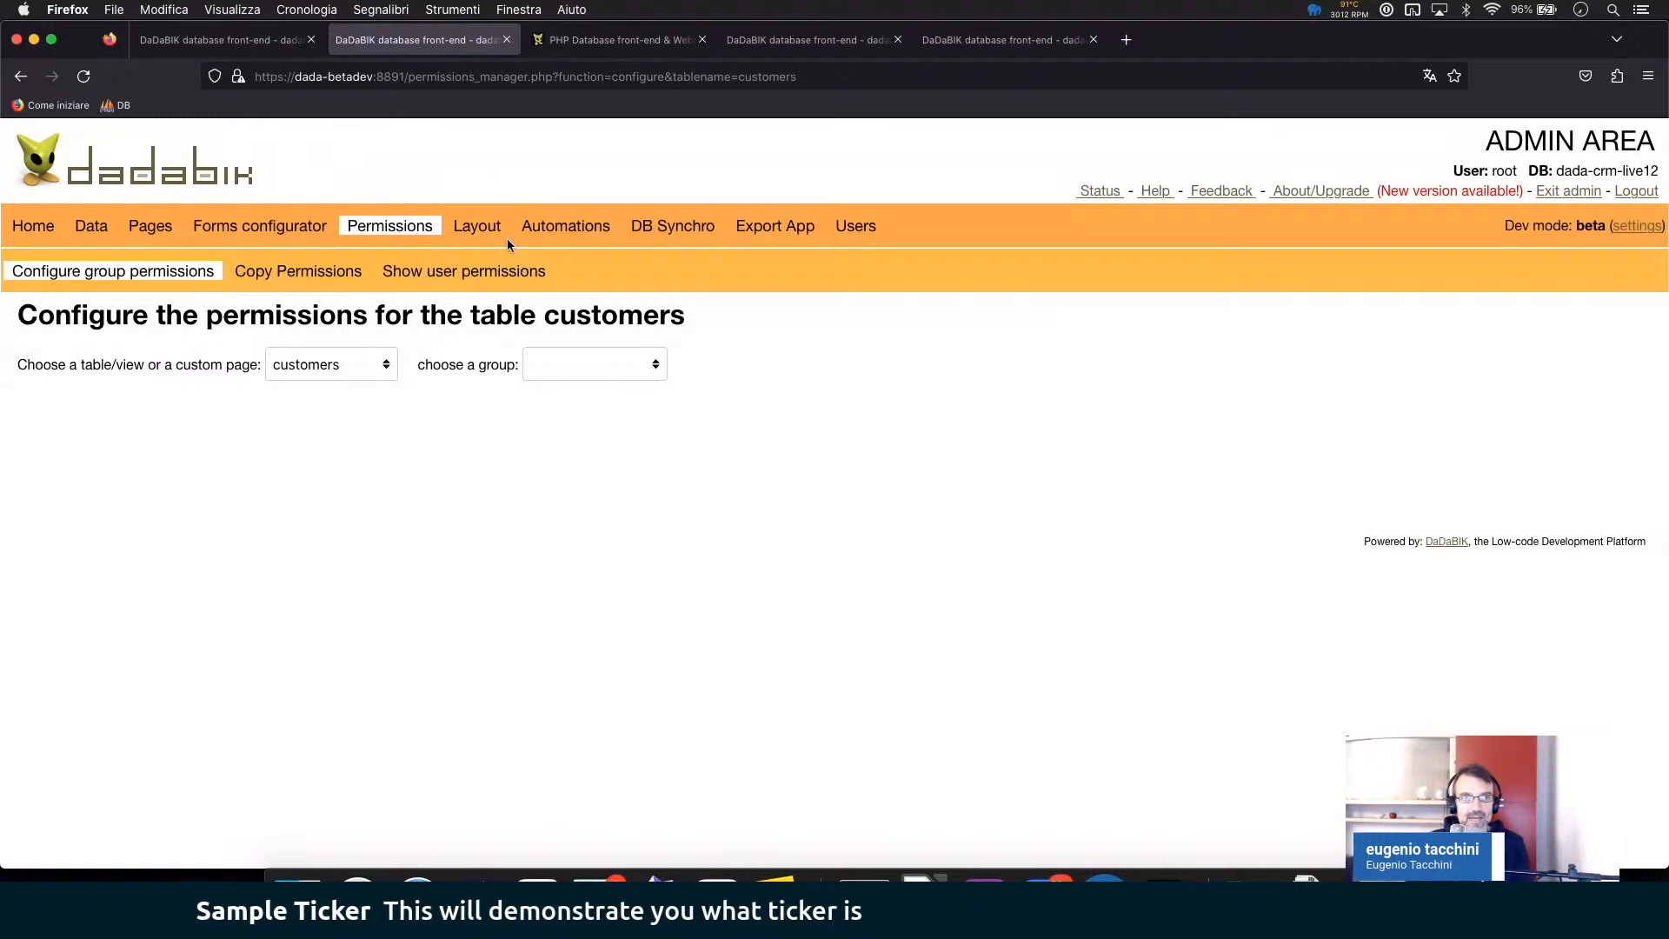
{"action": "left_click", "coordinate": [478, 228]}
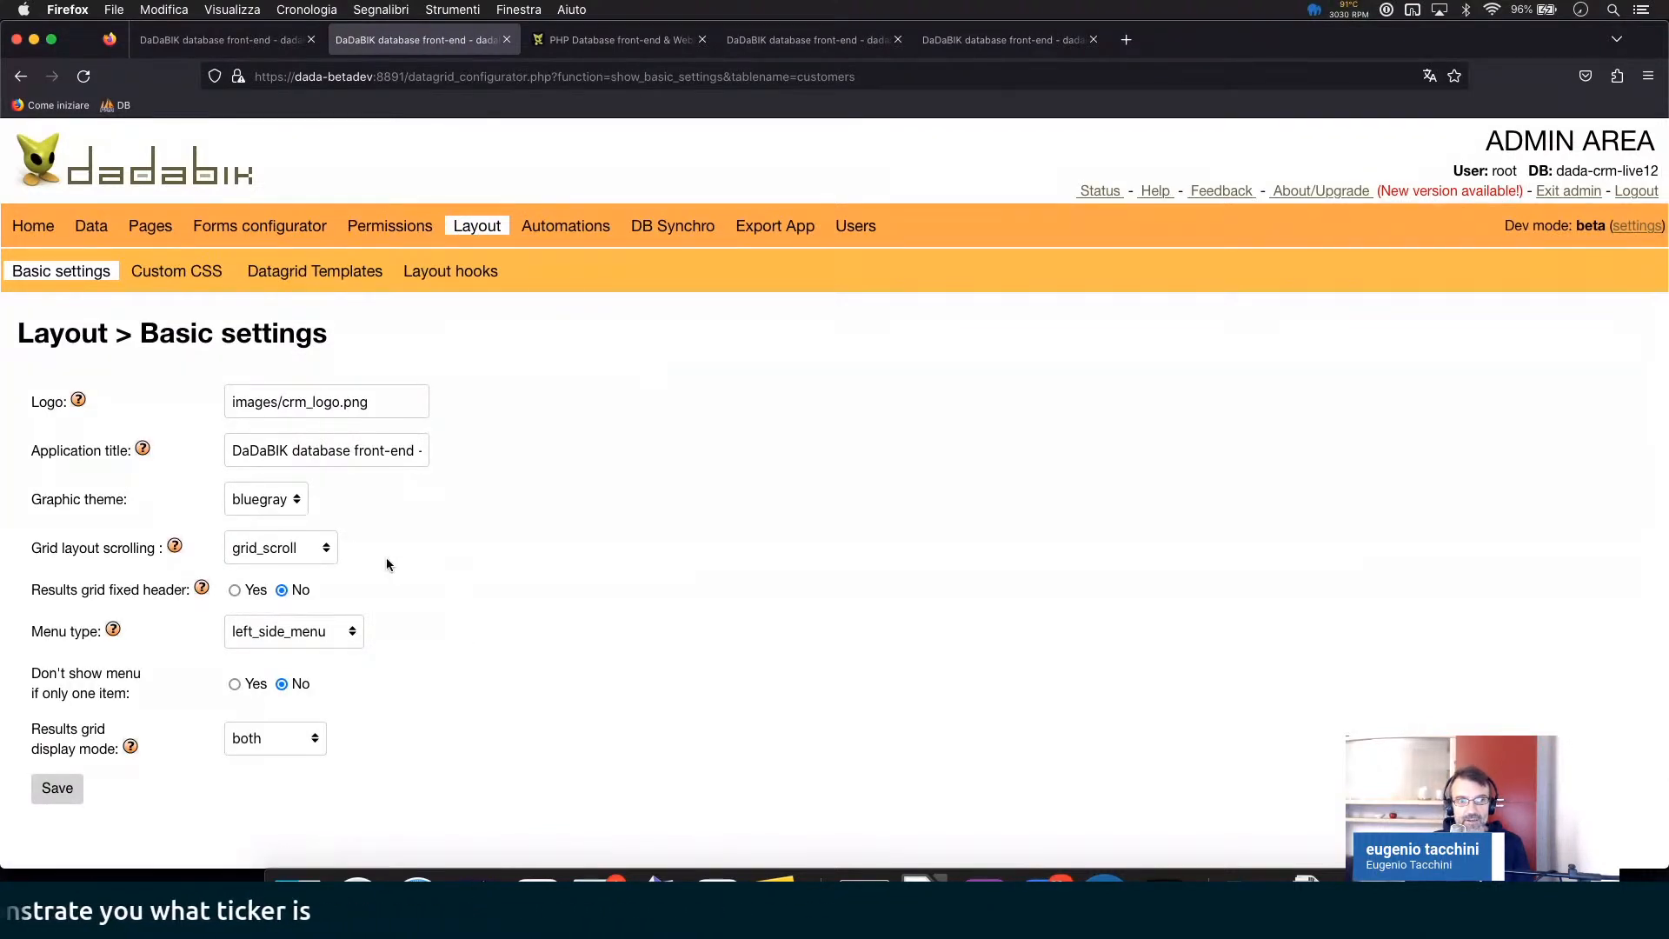
{"action": "left_click", "coordinate": [273, 516]}
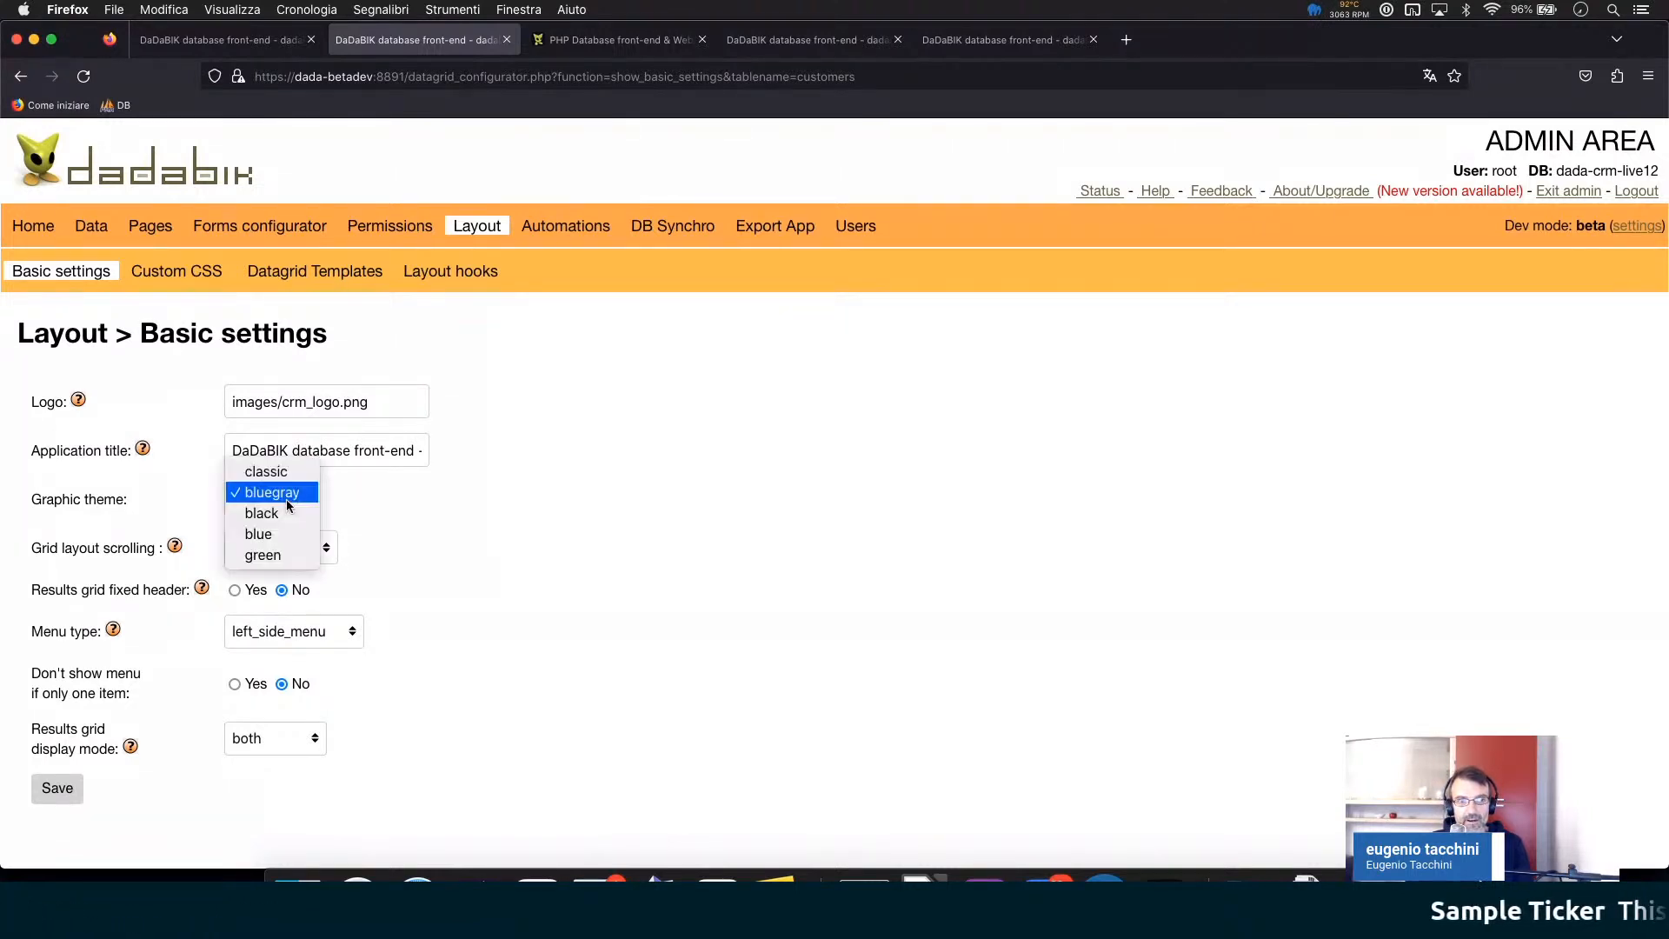
{"action": "left_click", "coordinate": [282, 514]}
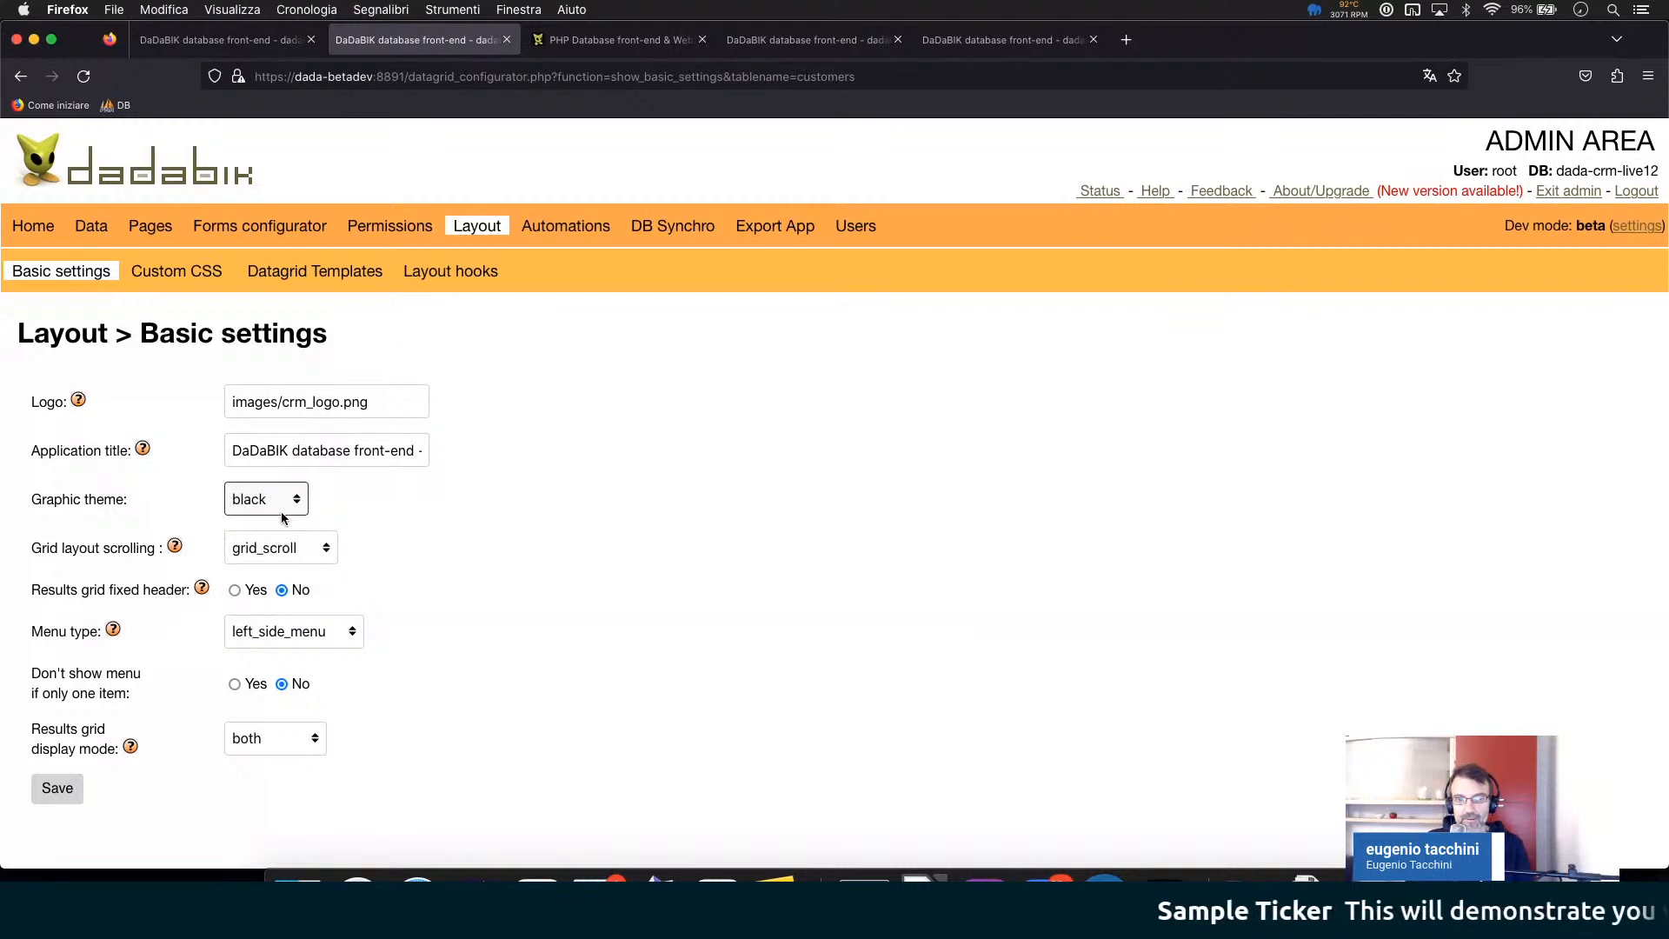
{"action": "left_click", "coordinate": [58, 787]}
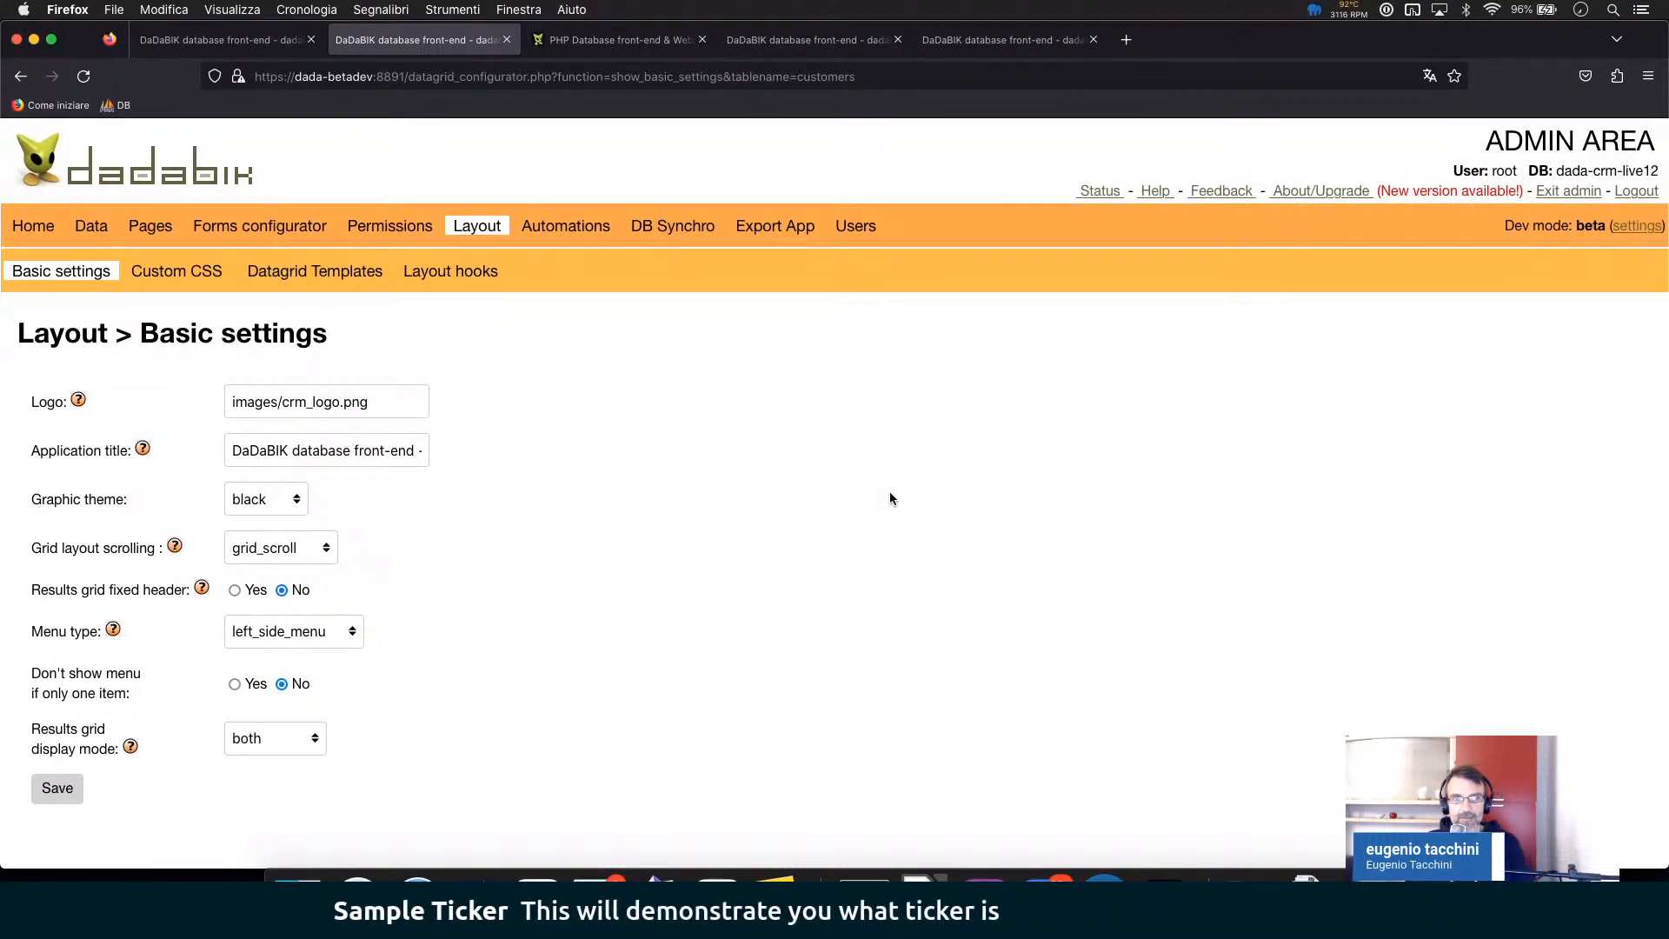
- Open the form configuration of the customers table, choose the firstname field, and change its form label to "First name"
{"action": "left_click", "coordinate": [210, 228]}
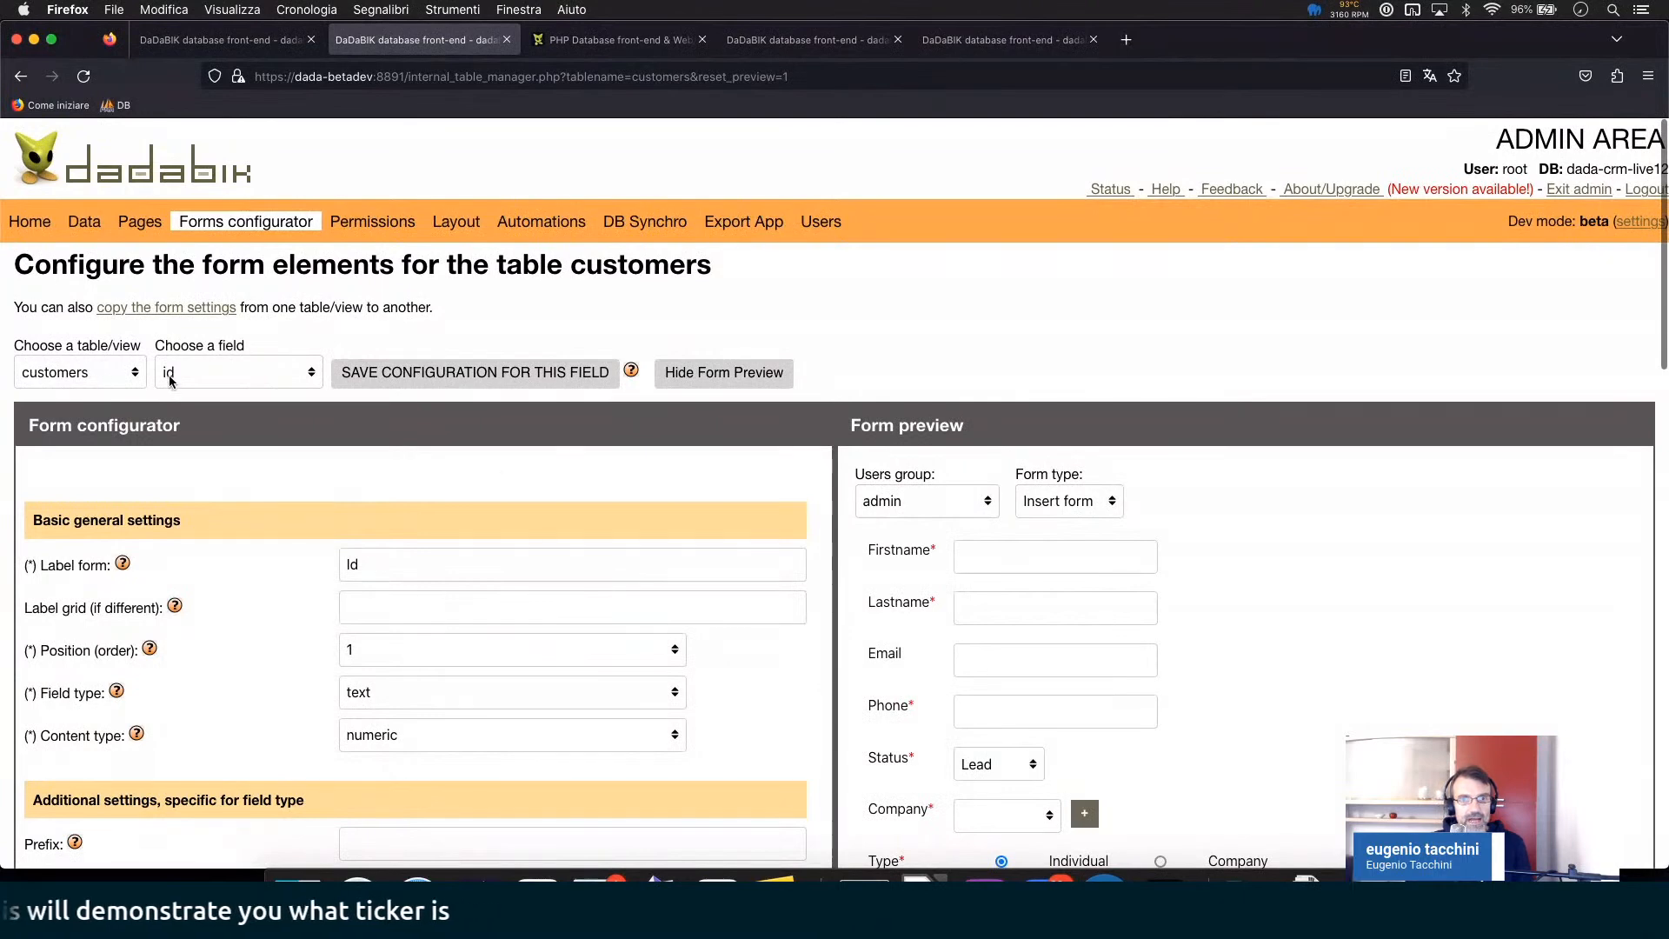
{"action": "scroll", "coordinate": [610, 613], "scroll_direction": "down", "scroll_amount": 3}
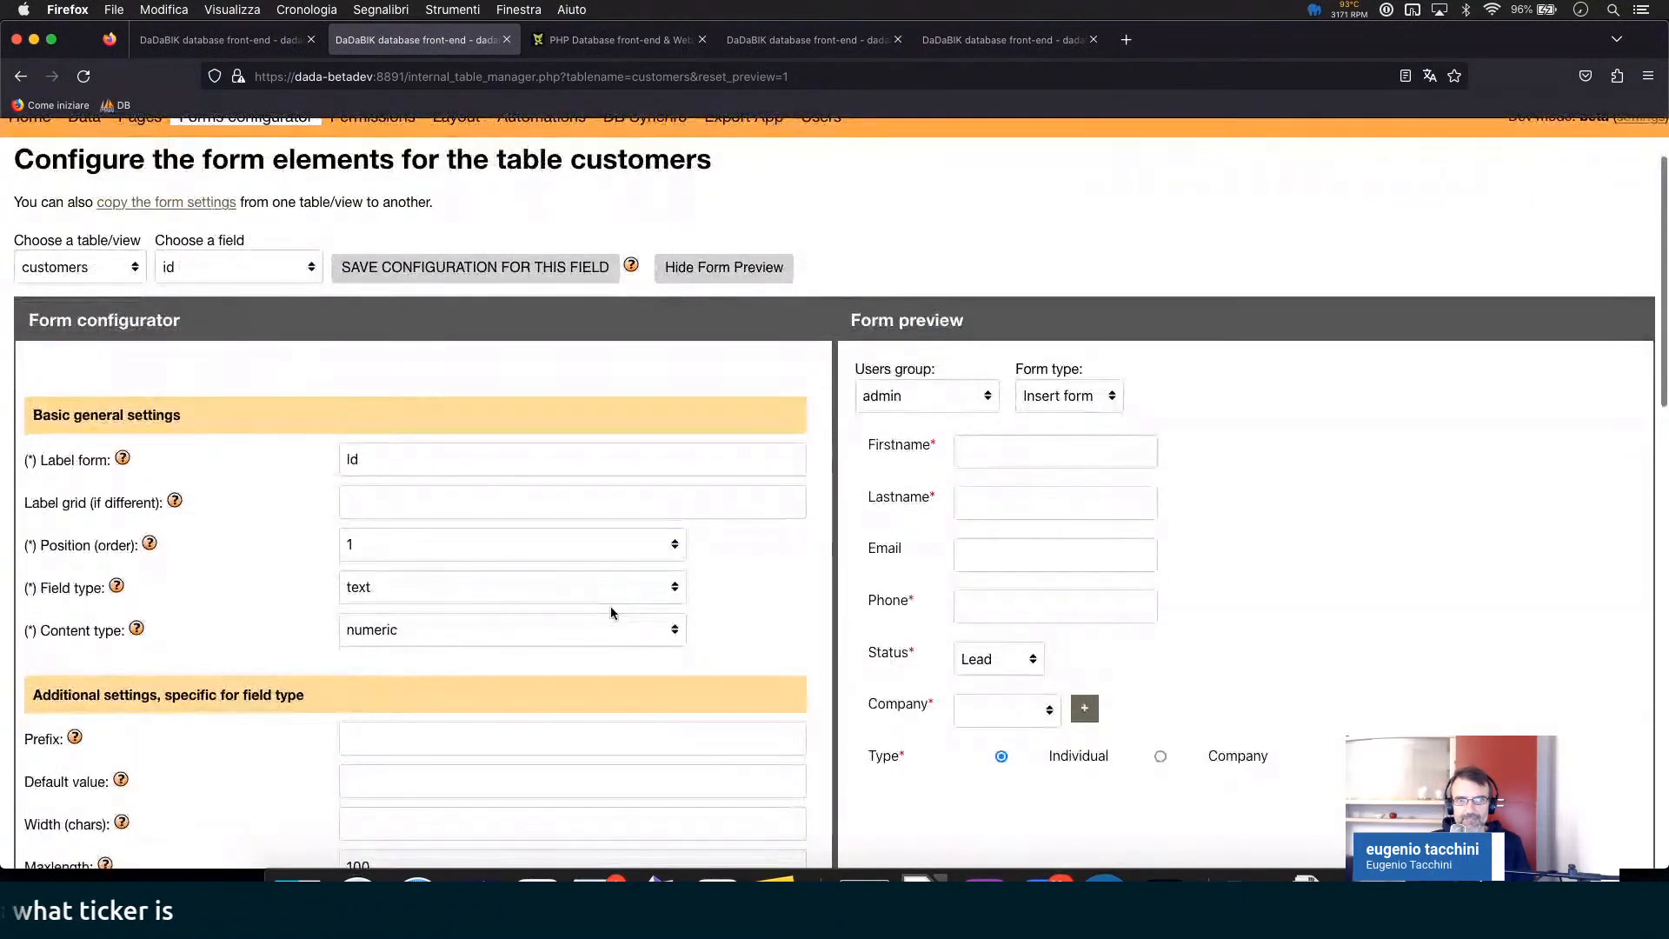
{"action": "scroll", "coordinate": [610, 613], "scroll_direction": "up", "scroll_amount": 3}
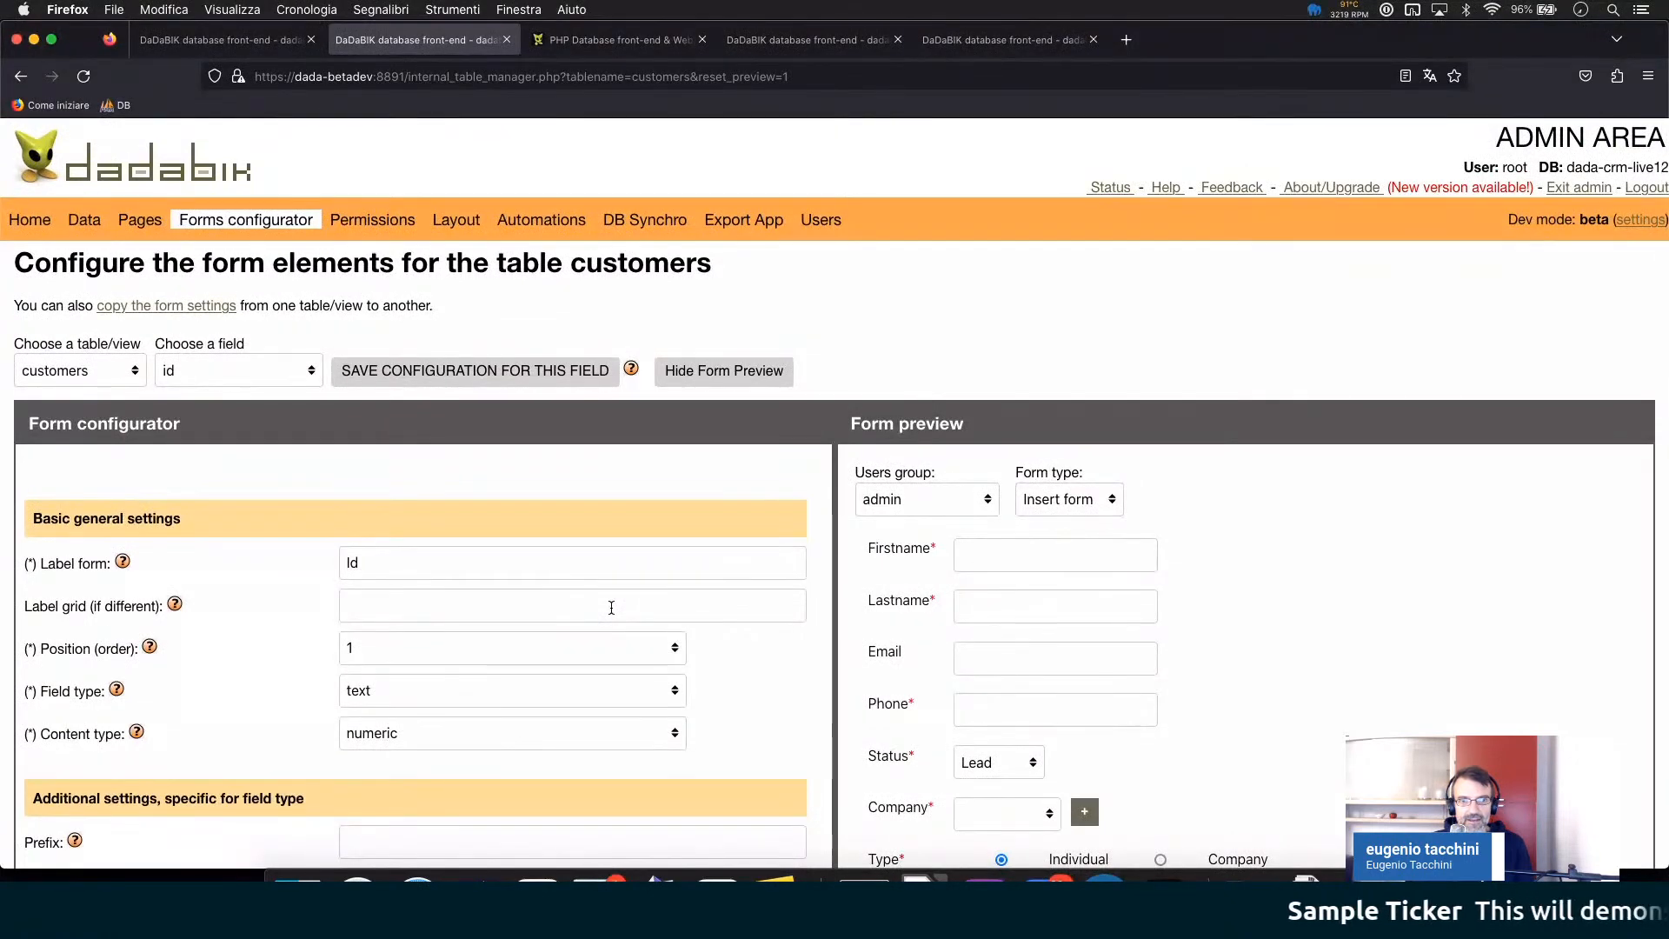
{"action": "scroll", "coordinate": [611, 607], "scroll_direction": "down", "scroll_amount": 2}
{"action": "left_click", "coordinate": [242, 309]}
{"action": "left_click", "coordinate": [238, 324]}
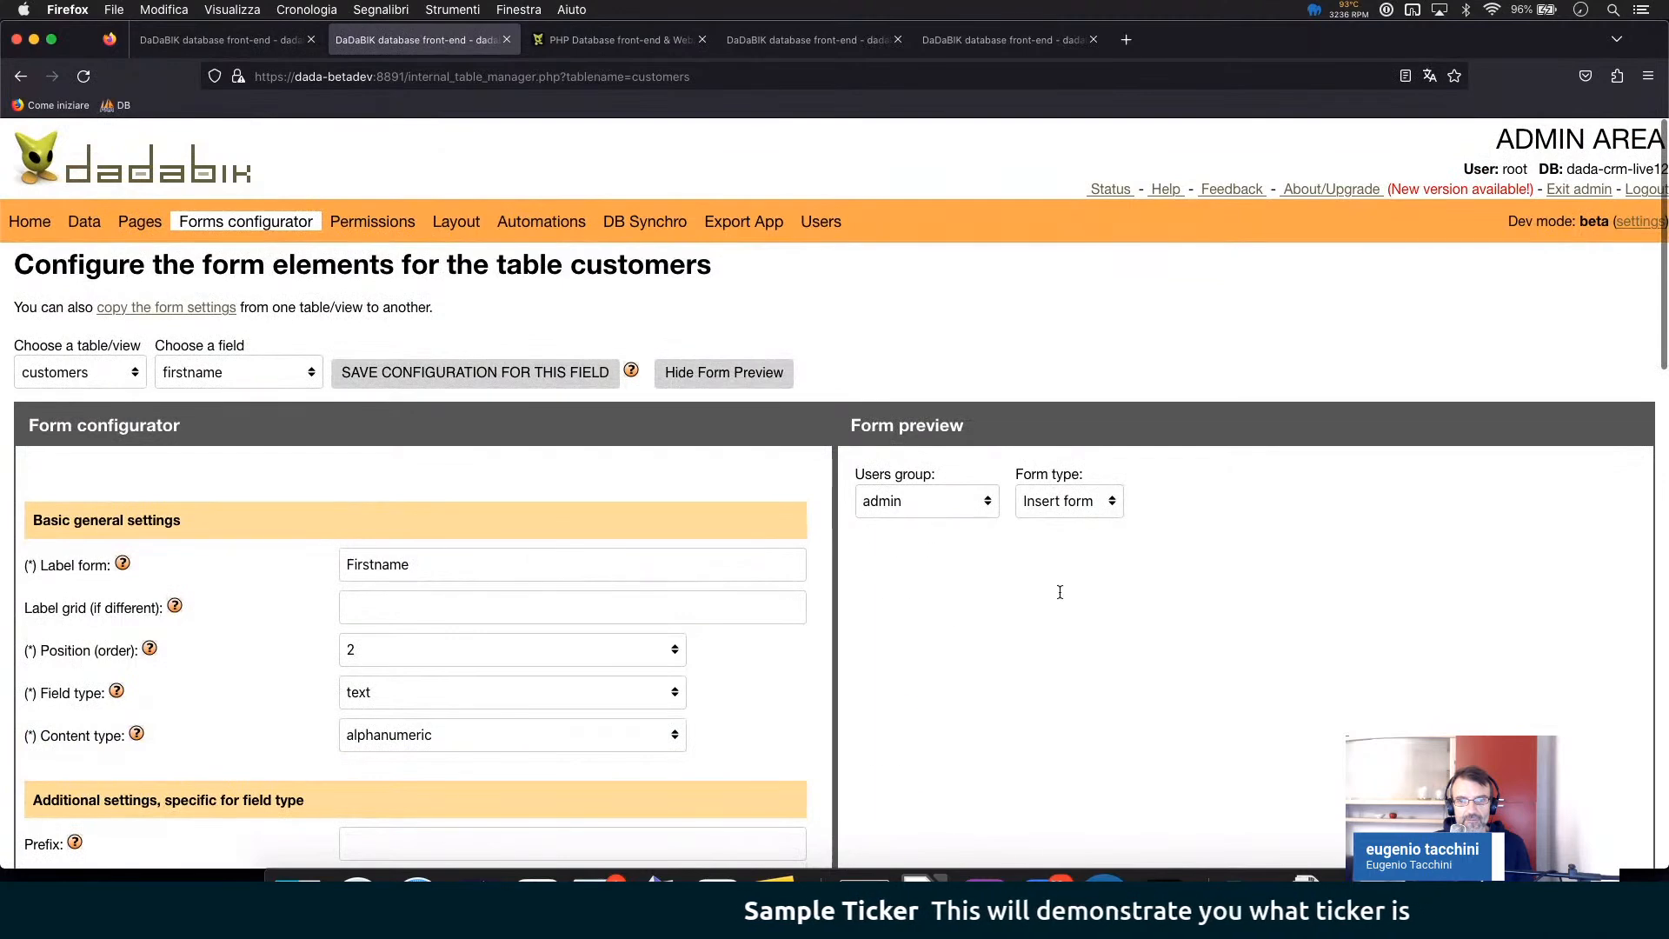
{"action": "scroll", "coordinate": [973, 603], "scroll_direction": "down", "scroll_amount": 1}
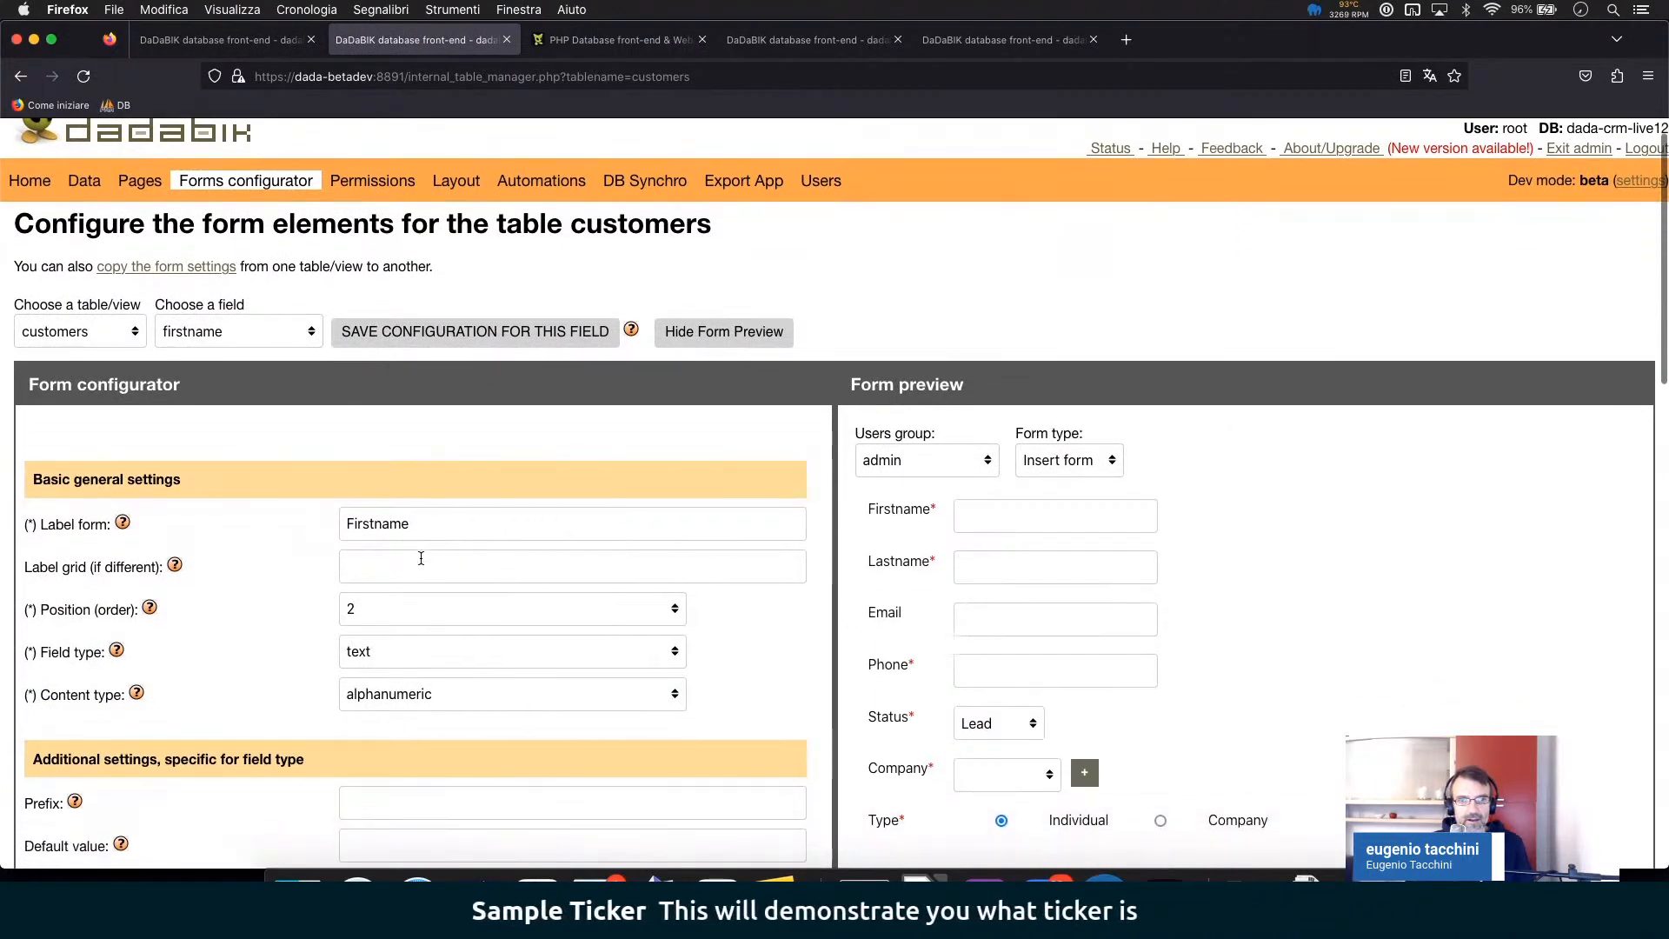
{"action": "left_click", "coordinate": [375, 524]}
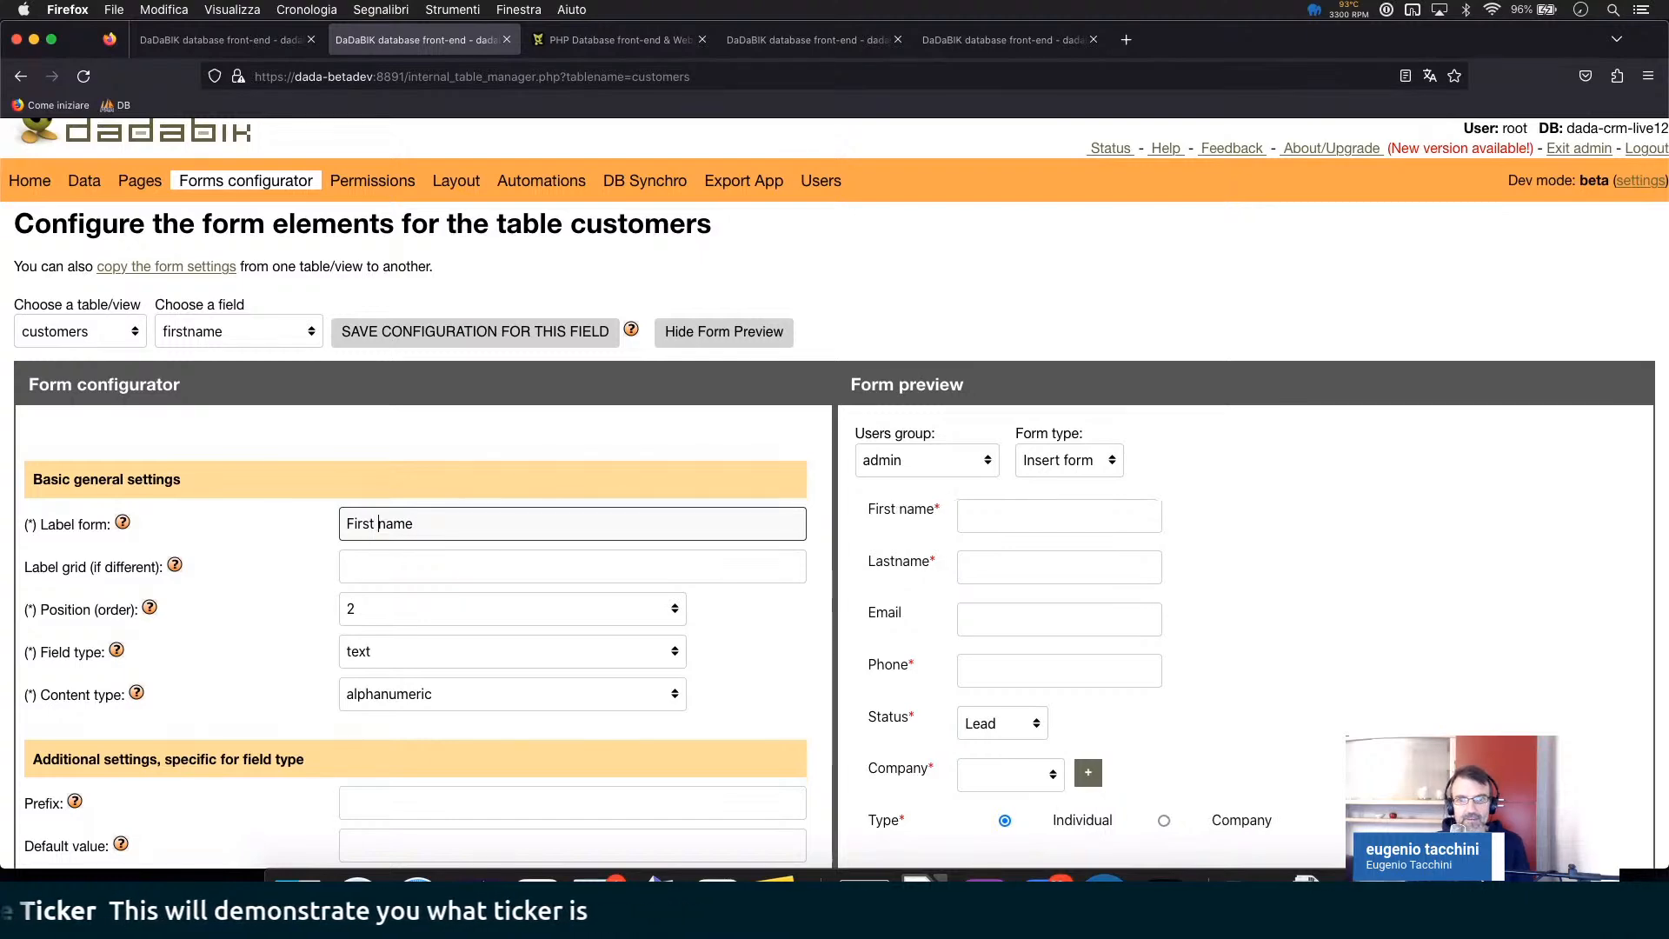
- Set the separator before the firstname field to "General info" for the insert, search, details and edit forms, and save the field configuration
{"action": "scroll", "coordinate": [445, 639], "scroll_direction": "down", "scroll_amount": 10}
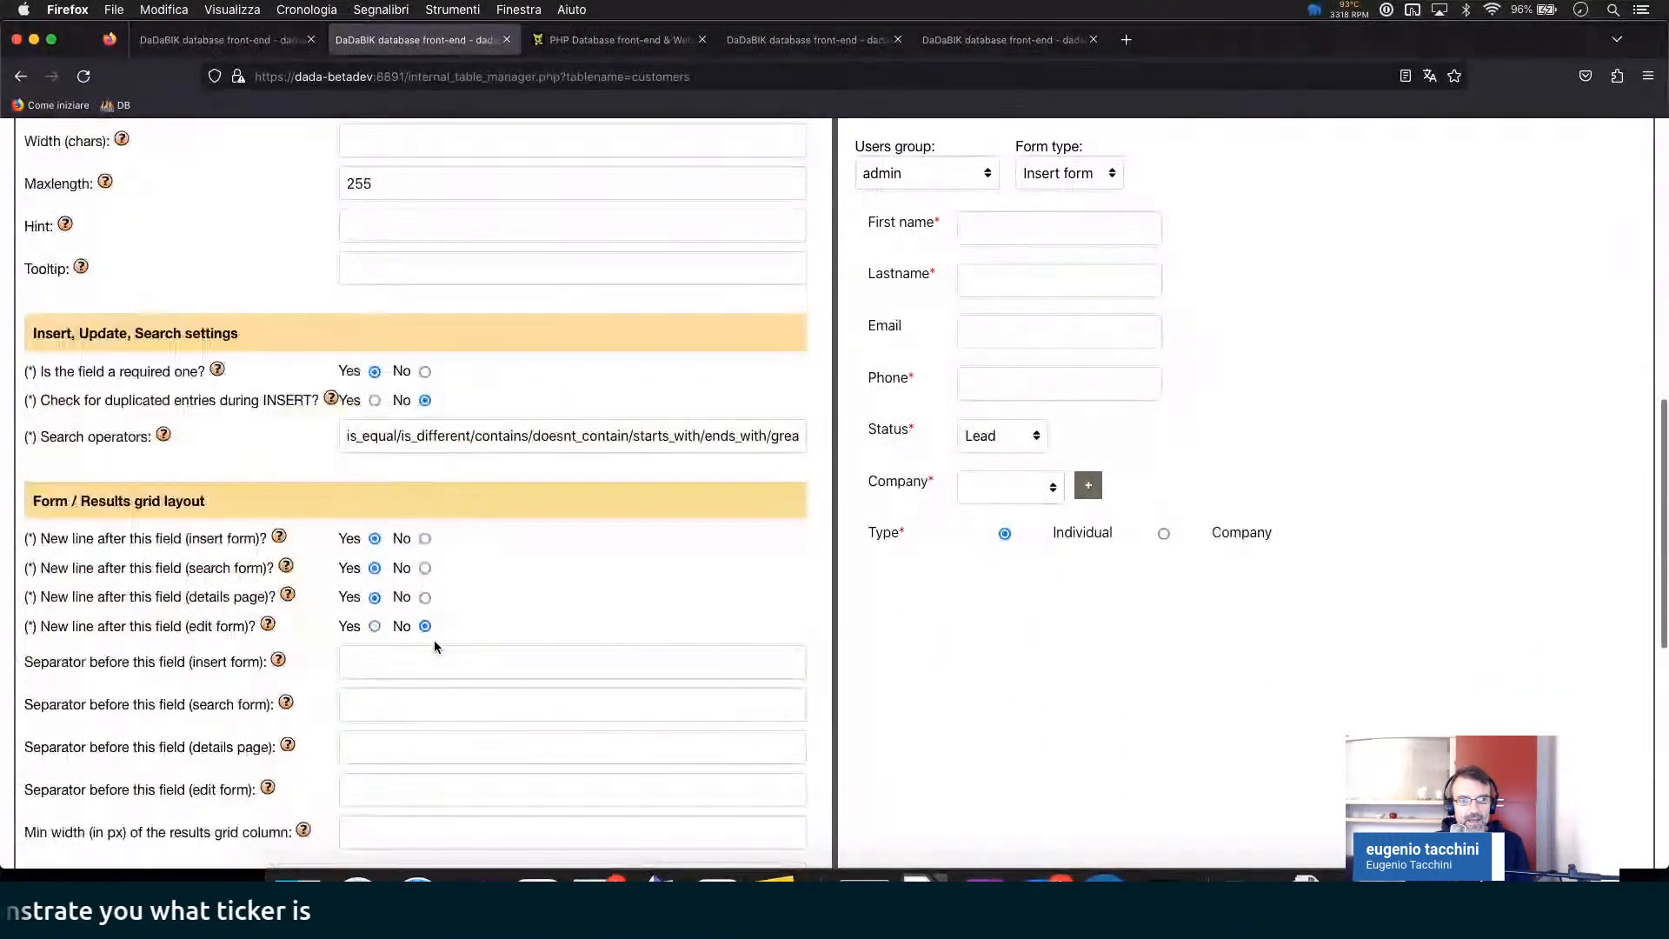
{"action": "scroll", "coordinate": [434, 645], "scroll_direction": "down", "scroll_amount": 2}
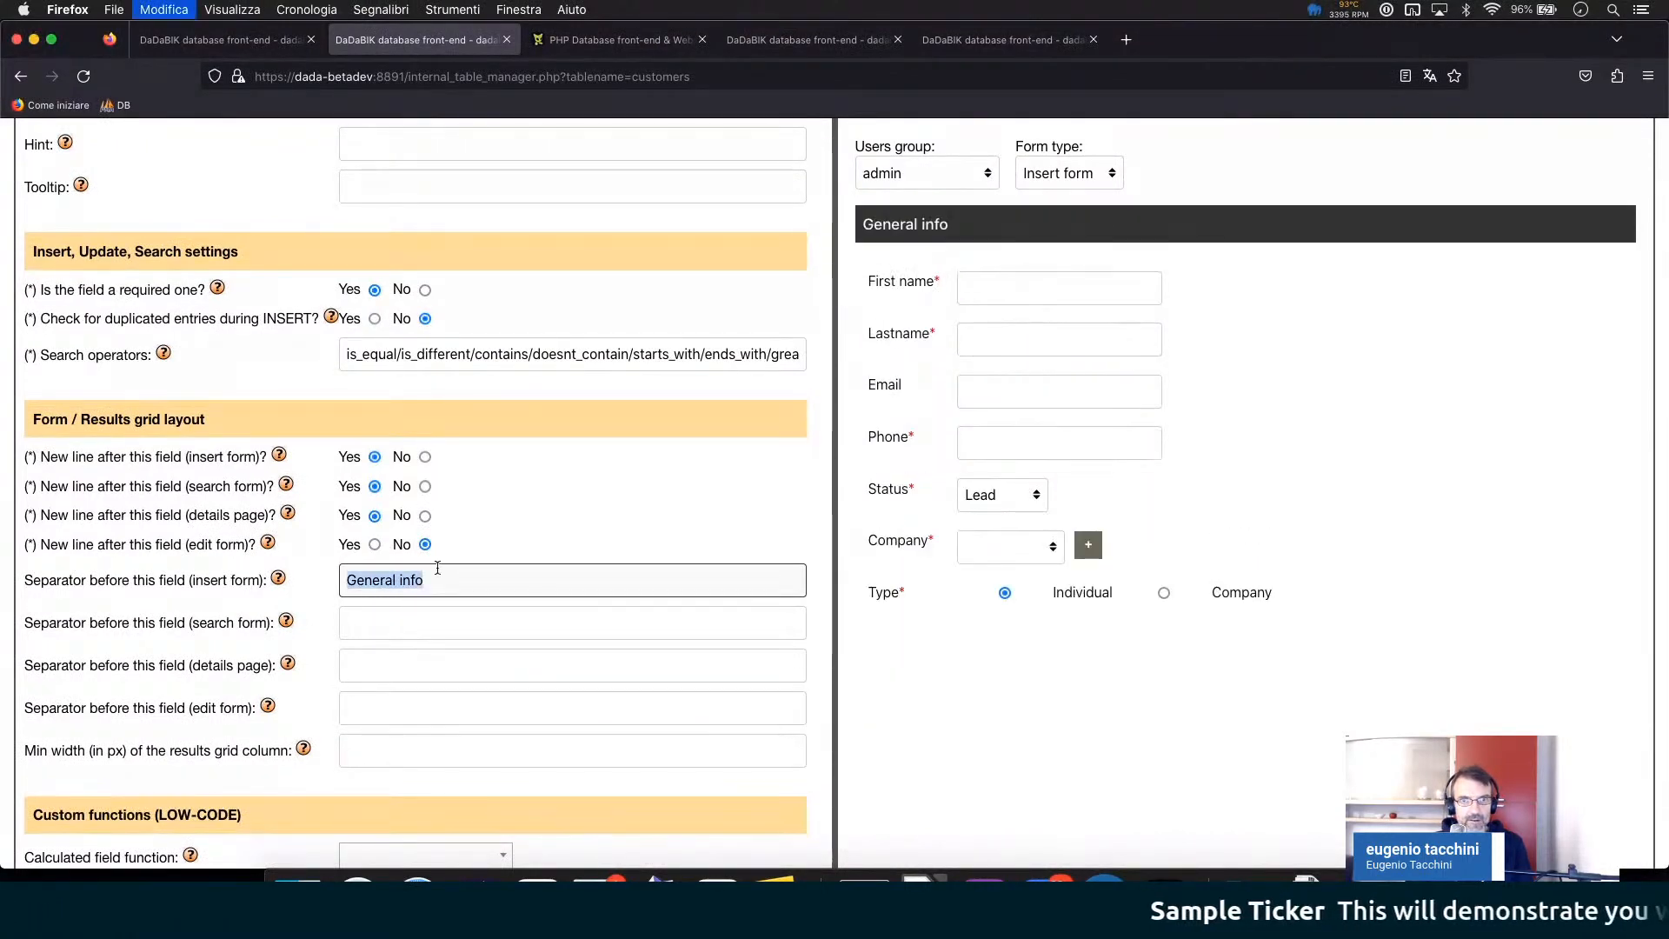
{"action": "left_click", "coordinate": [421, 624]}
{"action": "type", "text": "General info"}
{"action": "left_click", "coordinate": [399, 669]}
{"action": "type", "text": "General info"}
{"action": "left_click", "coordinate": [402, 708]}
{"action": "type", "text": "General info"}
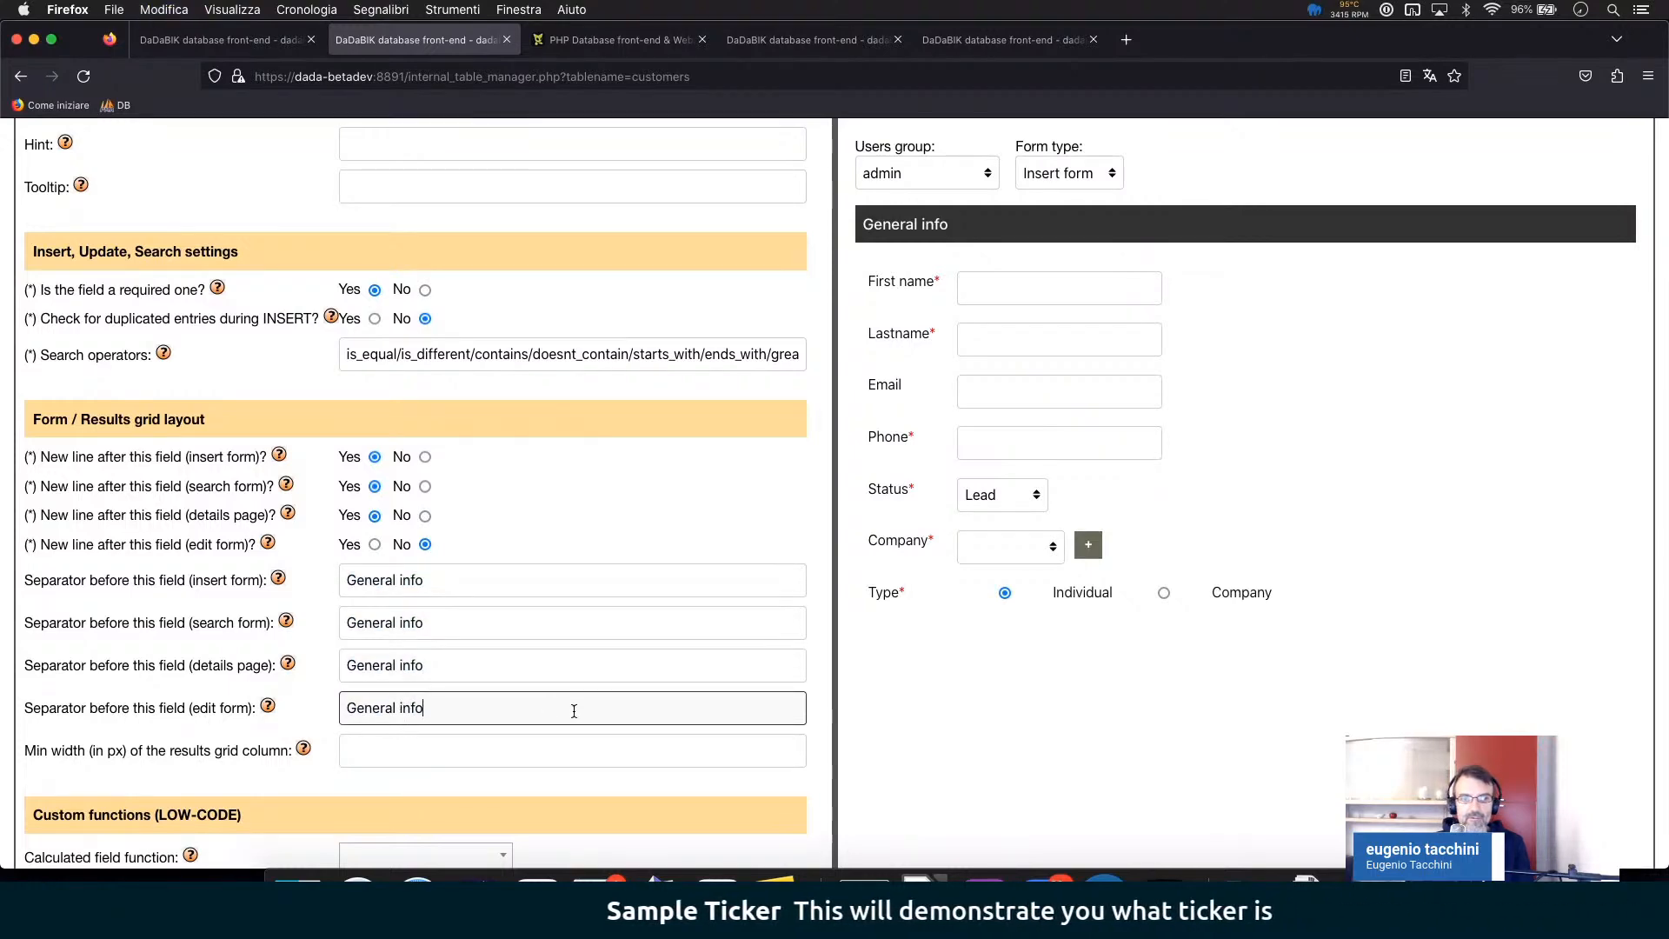
{"action": "scroll", "coordinate": [569, 710], "scroll_direction": "up", "scroll_amount": 15}
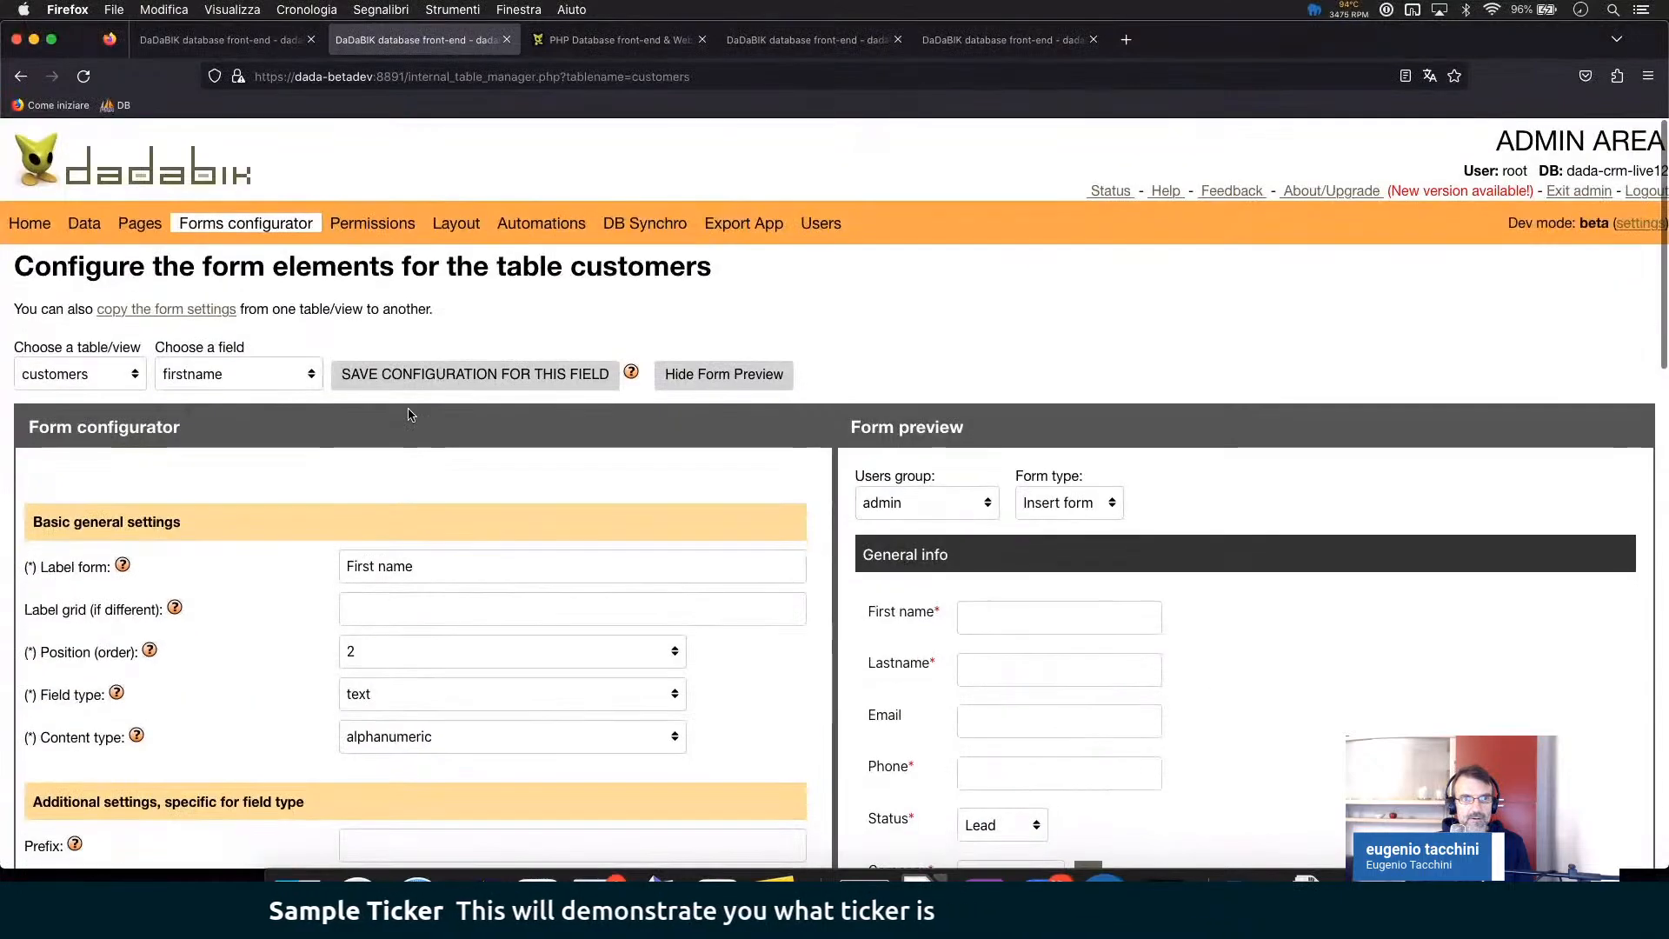
{"action": "left_click", "coordinate": [411, 376]}
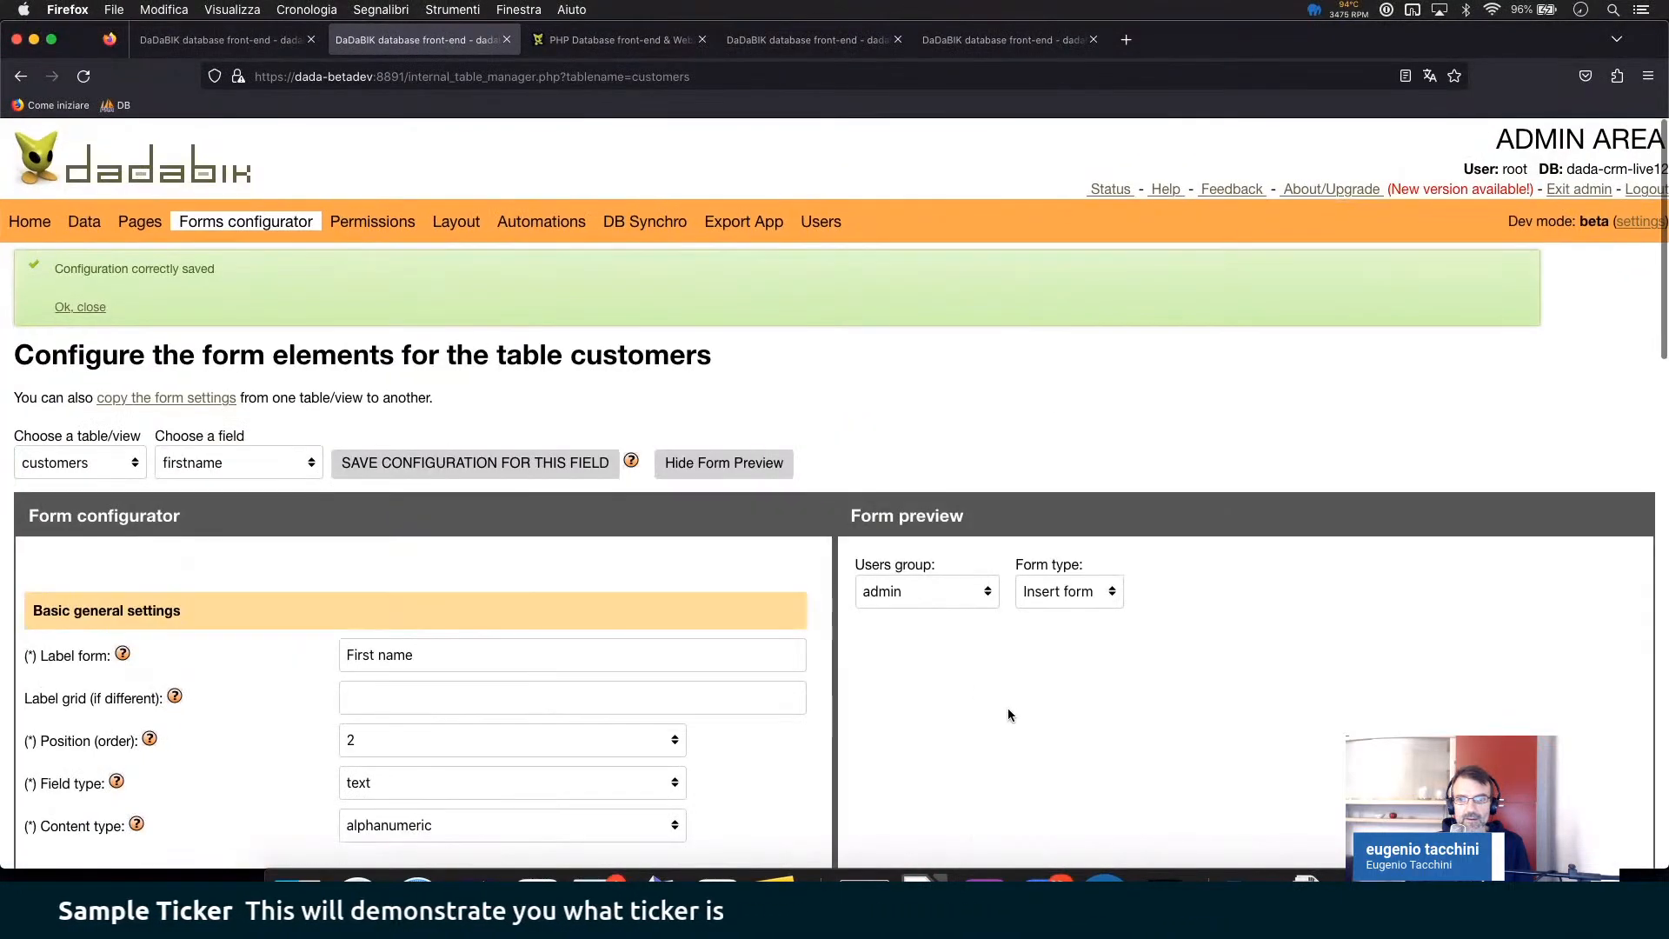
{"action": "scroll", "coordinate": [635, 730], "scroll_direction": "down", "scroll_amount": 4}
{"action": "scroll", "coordinate": [451, 503], "scroll_direction": "up", "scroll_amount": 3}
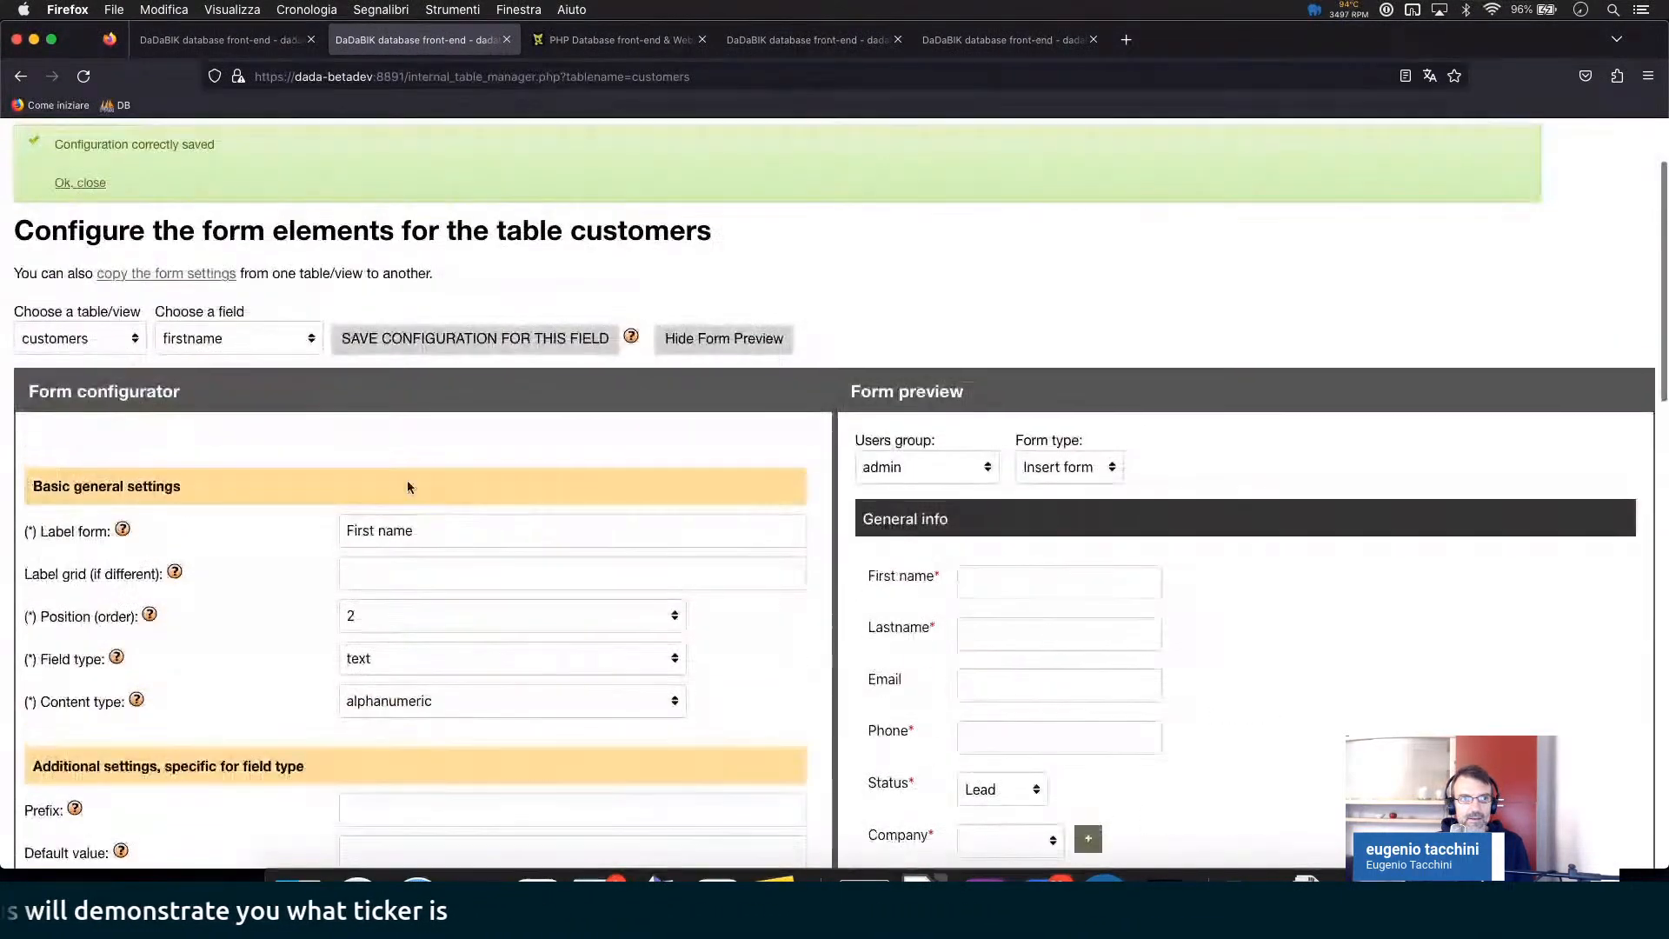
- Choose the email field of the customers table and set the separator before it in the insert form to "Contact info"
{"action": "left_click", "coordinate": [197, 340]}
{"action": "left_click", "coordinate": [196, 369]}
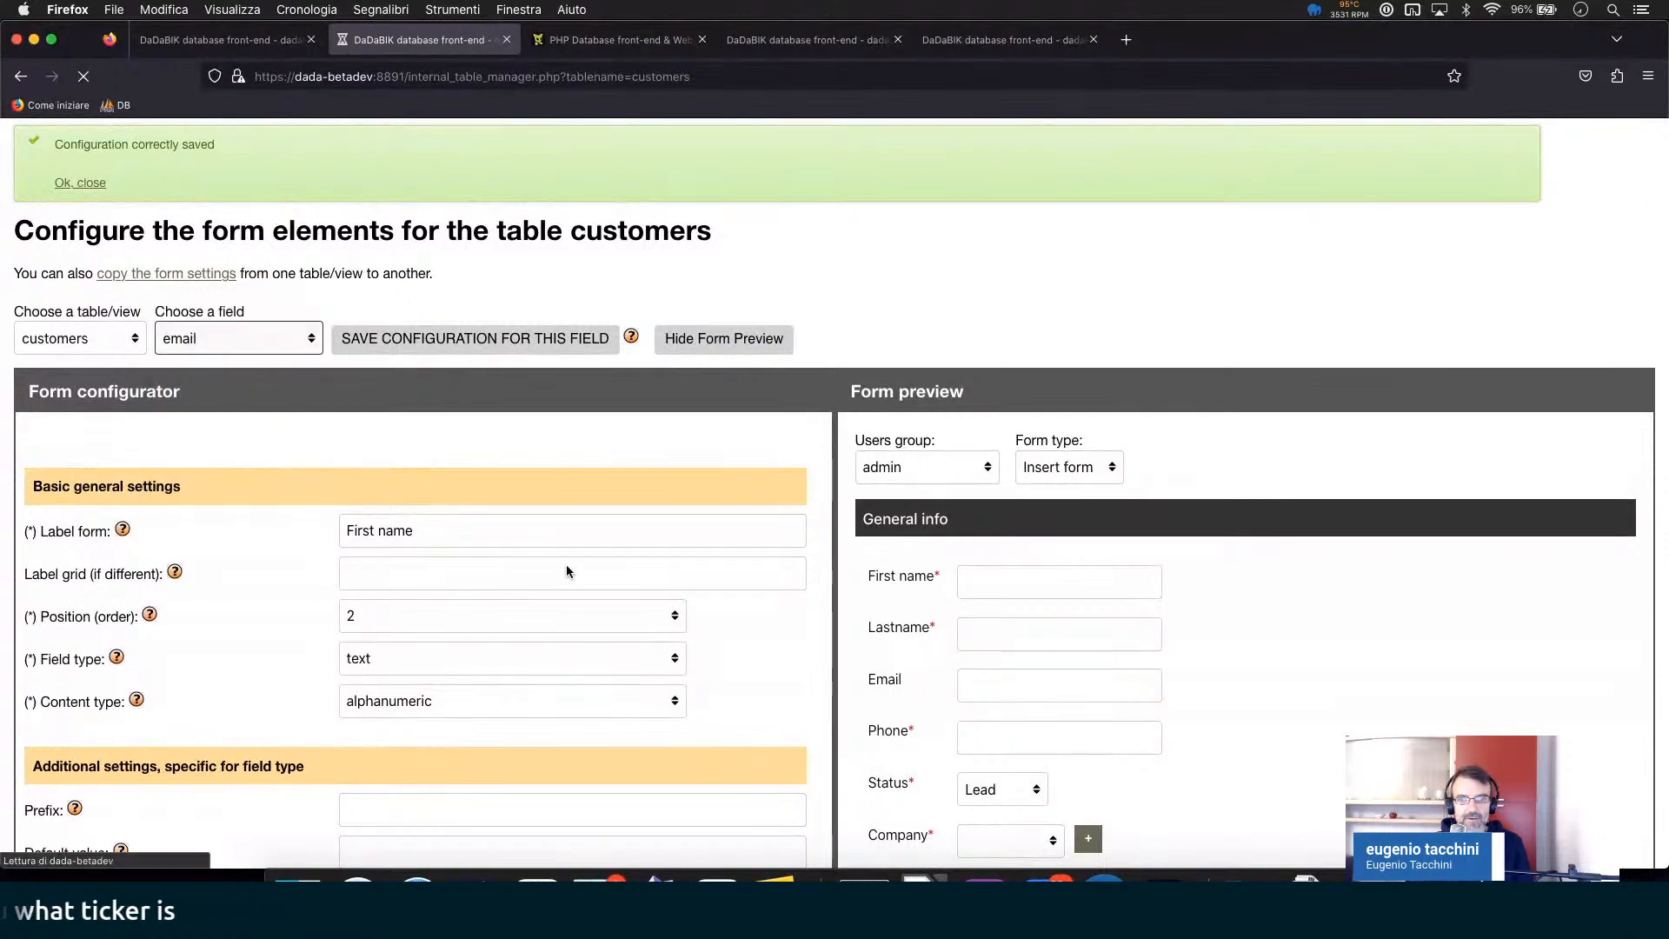
{"action": "scroll", "coordinate": [567, 566], "scroll_direction": "down", "scroll_amount": 10}
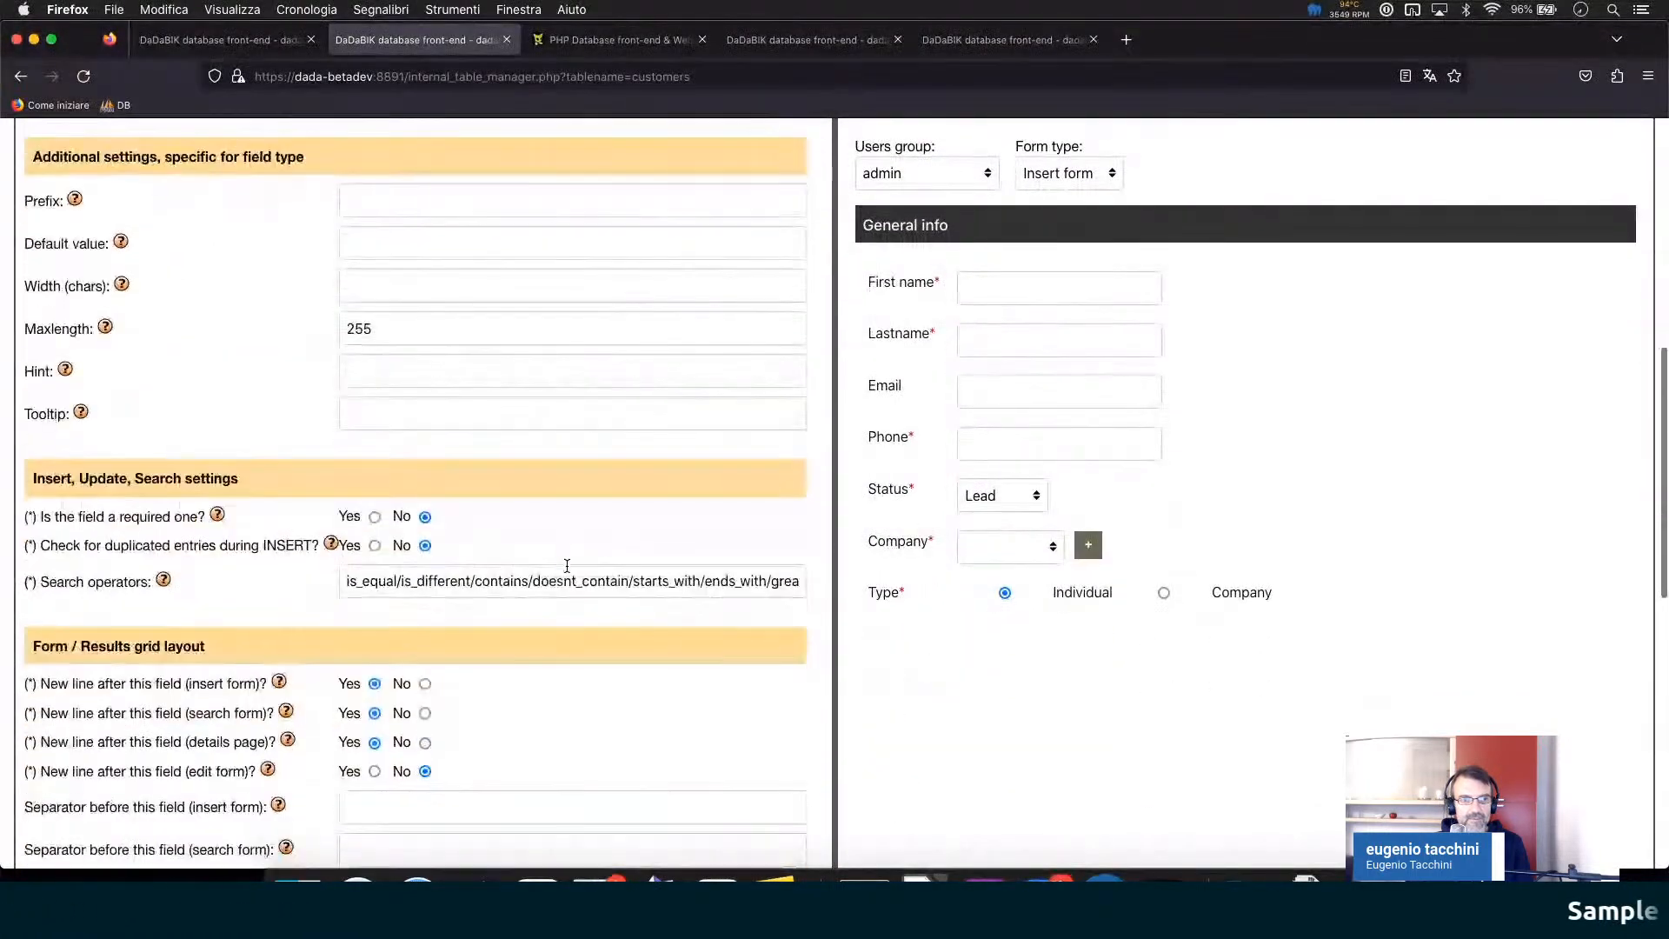
{"action": "scroll", "coordinate": [567, 566], "scroll_direction": "down", "scroll_amount": 2}
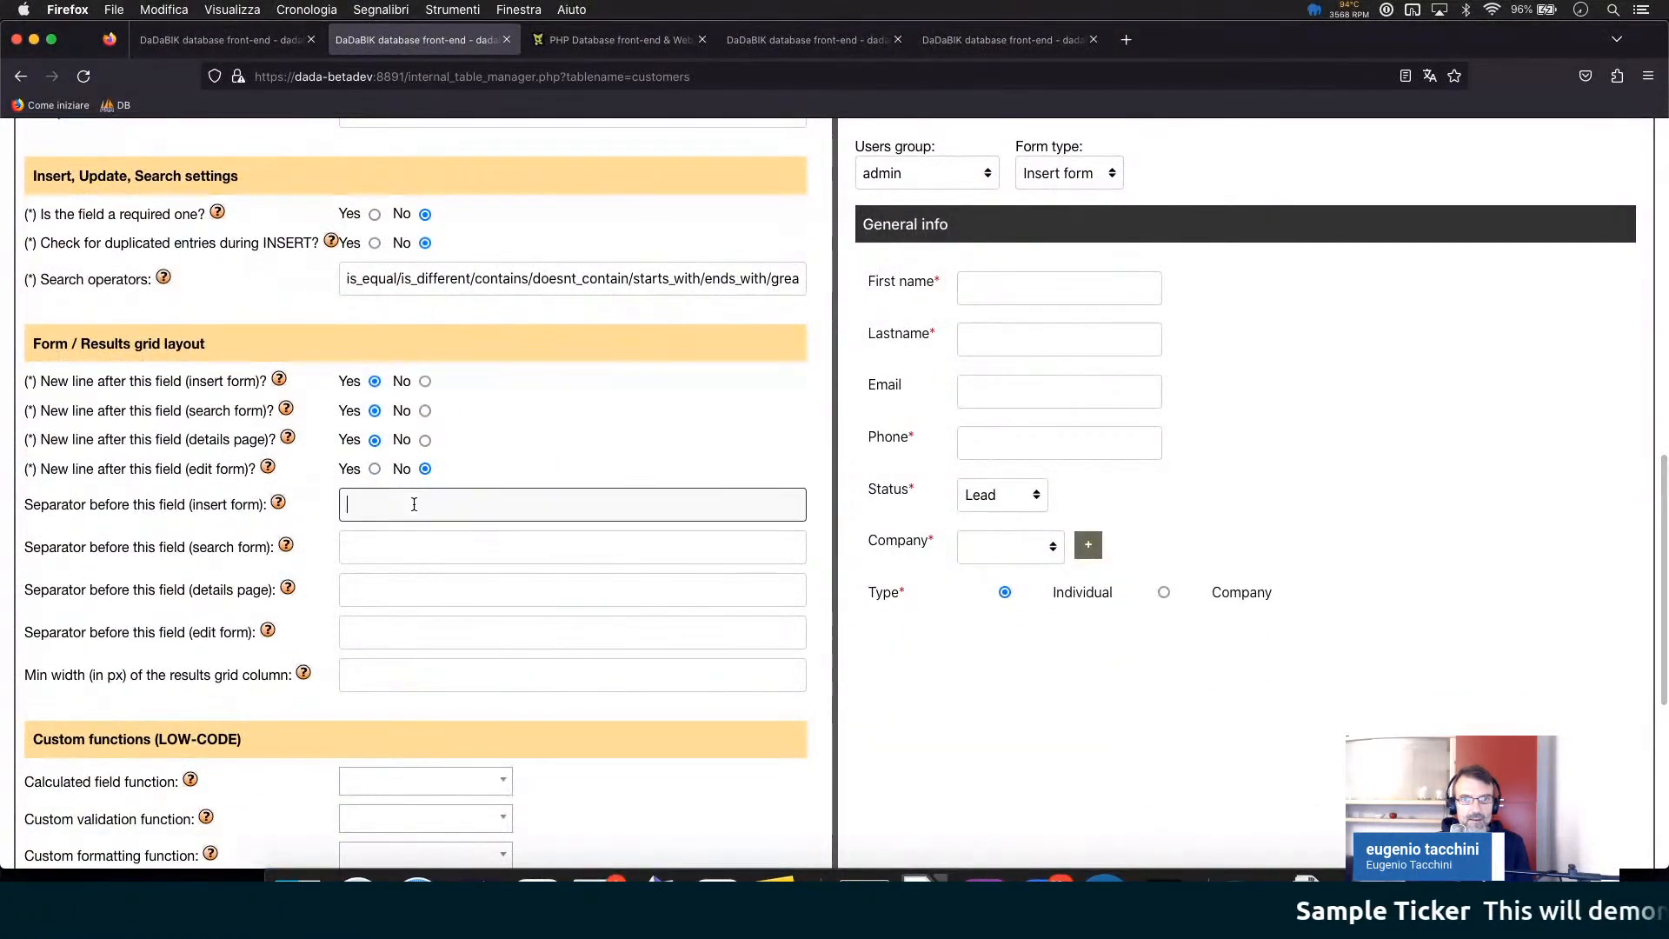
{"action": "type", "text": "Contact info"}
{"action": "key", "text": "super+a"}
{"action": "key", "text": "super+c"}
- Set the email field's separator to "Contact info" for the search form, details page and edit form as well, and save the field configuration
{"action": "left_click", "coordinate": [399, 551]}
{"action": "key", "text": "super+v"}
{"action": "left_click", "coordinate": [394, 588]}
{"action": "key", "text": "super+v"}
{"action": "left_click", "coordinate": [347, 632]}
{"action": "key", "text": "super+v"}
{"action": "left_click", "coordinate": [570, 548]}
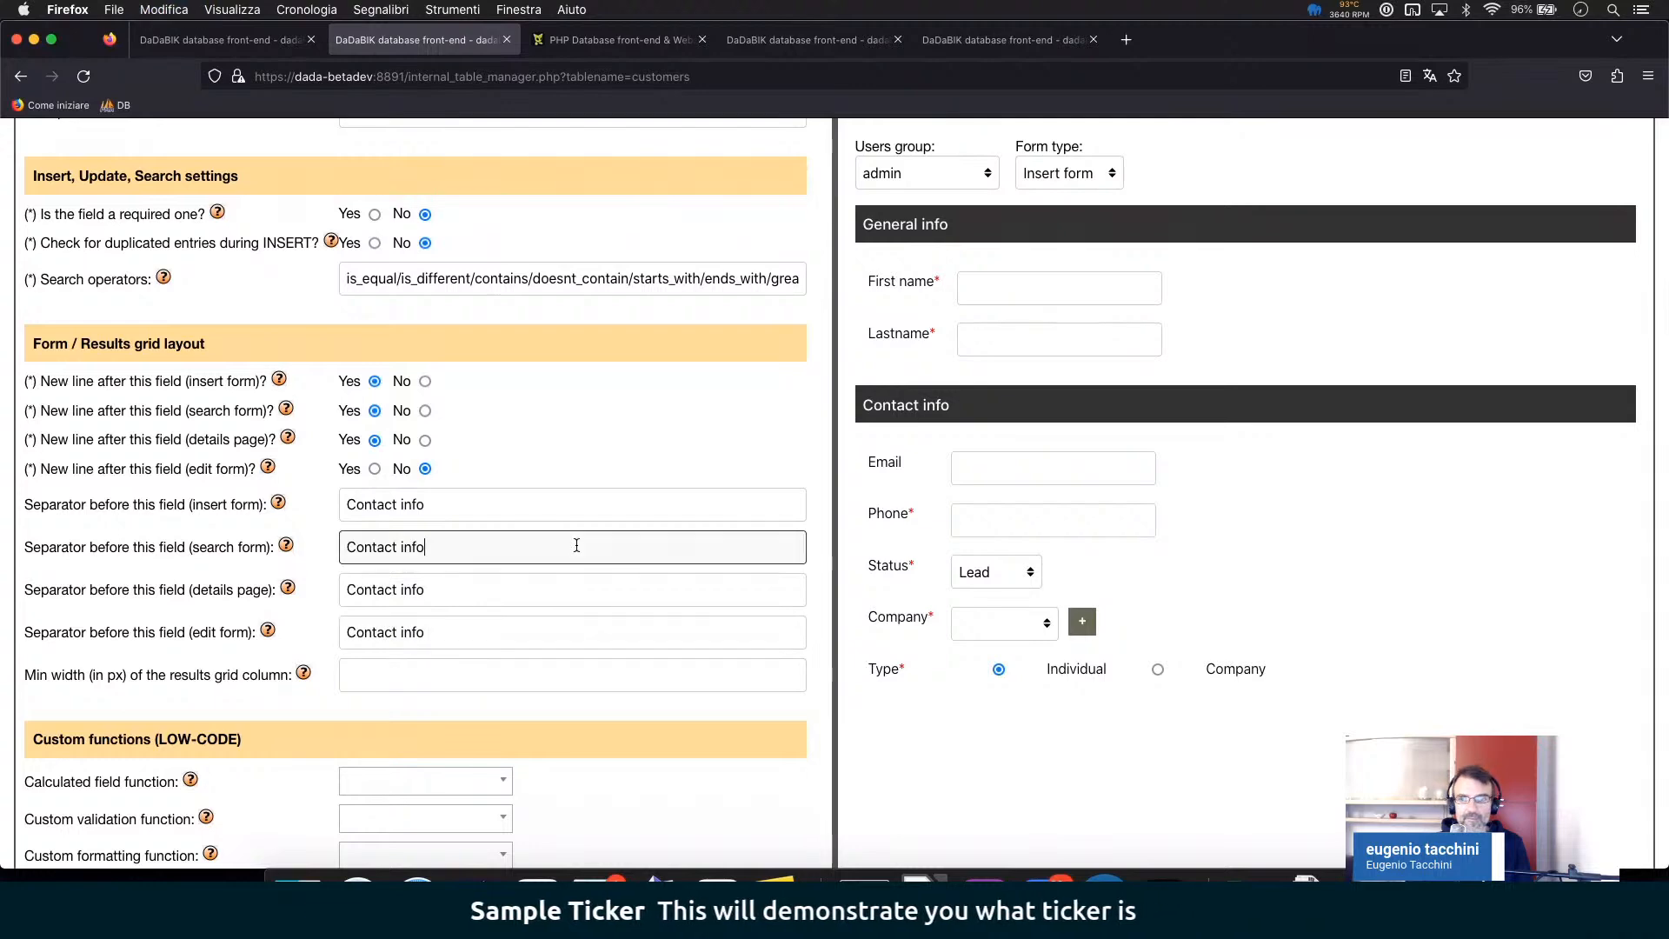
{"action": "key", "text": "Return"}
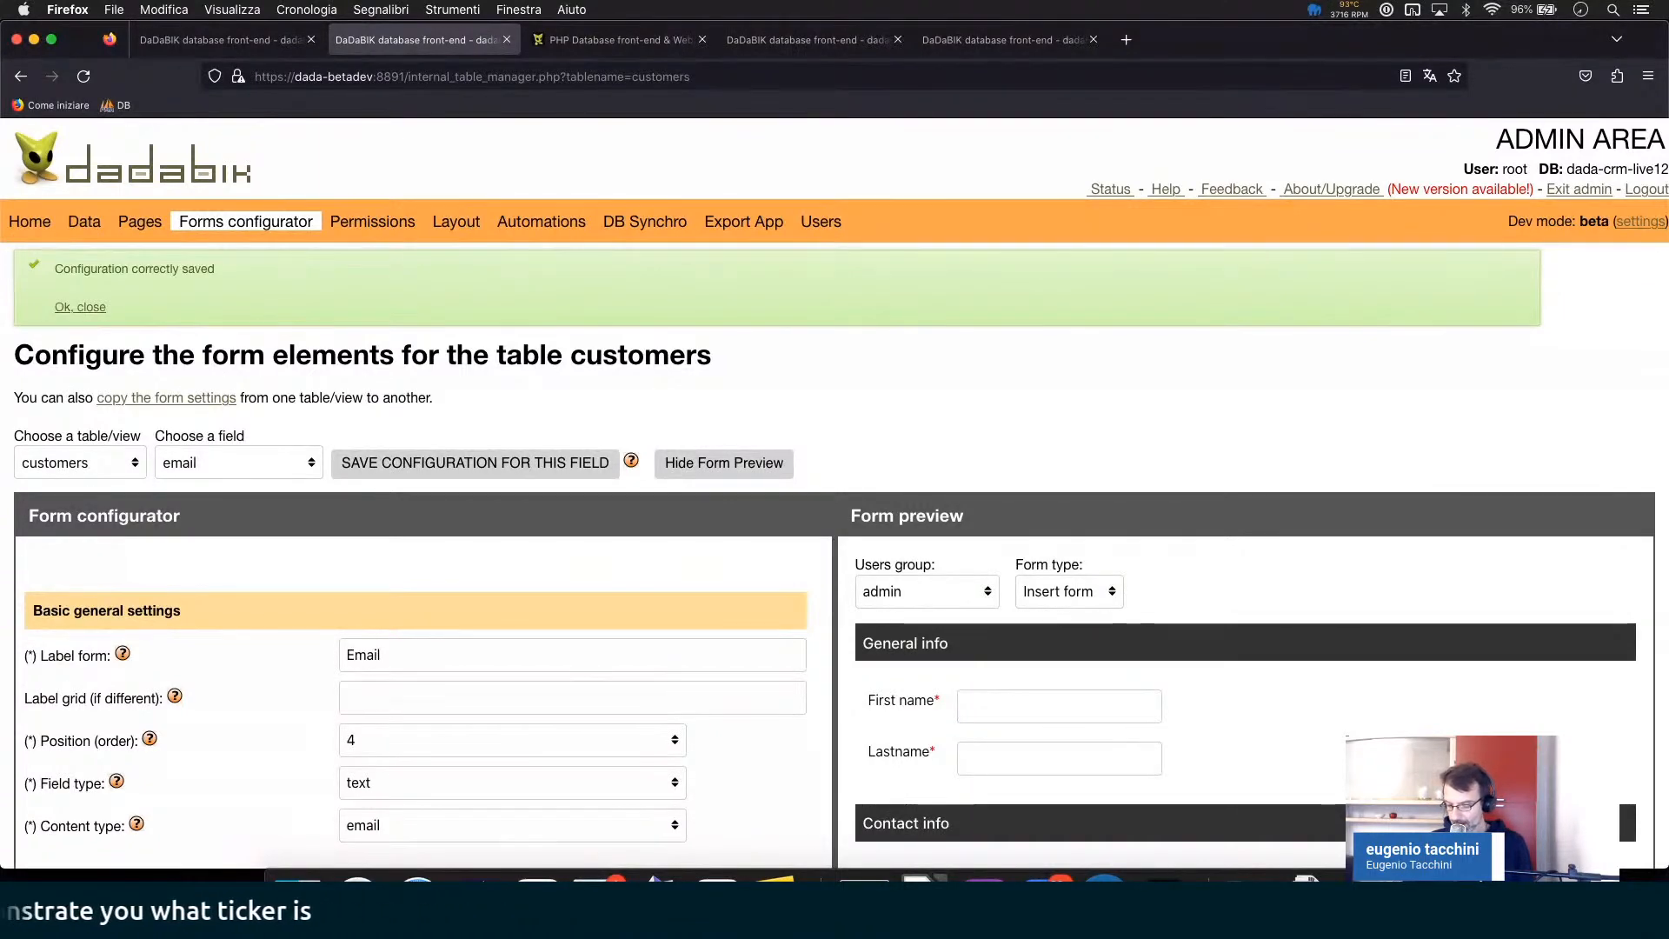
- Exit the admin area in a separate browser tab and view the beta app's insert form for All customers
{"action": "scroll", "coordinate": [835, 522], "scroll_direction": "down", "scroll_amount": 4}
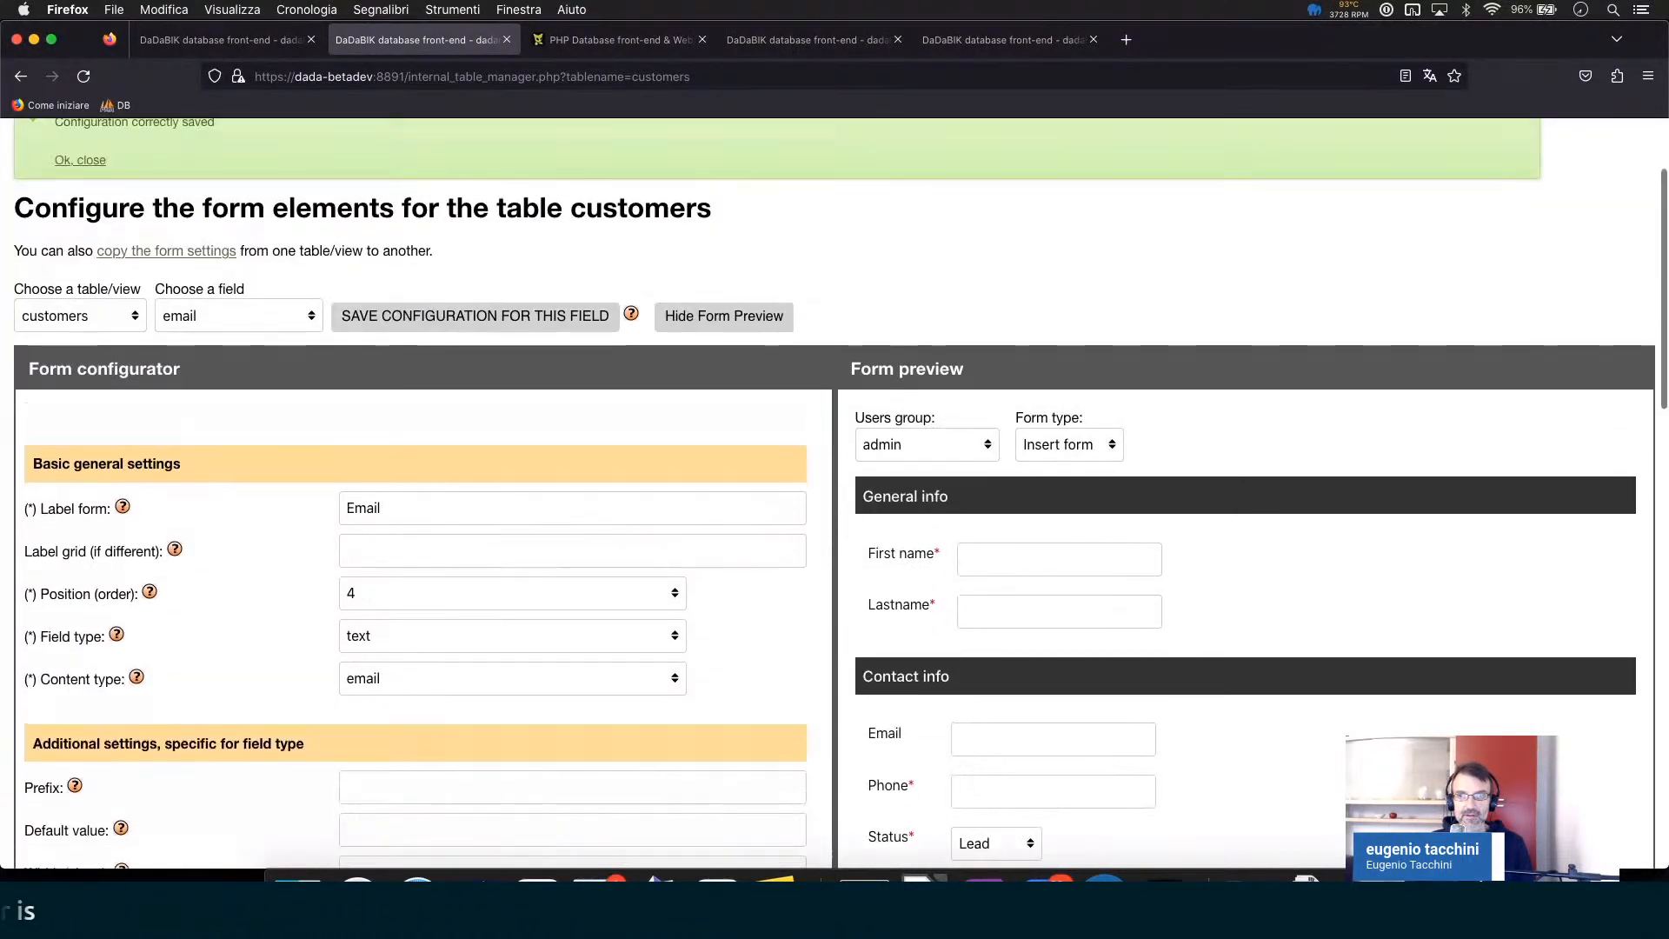
{"action": "scroll", "coordinate": [834, 521], "scroll_direction": "up", "scroll_amount": 4}
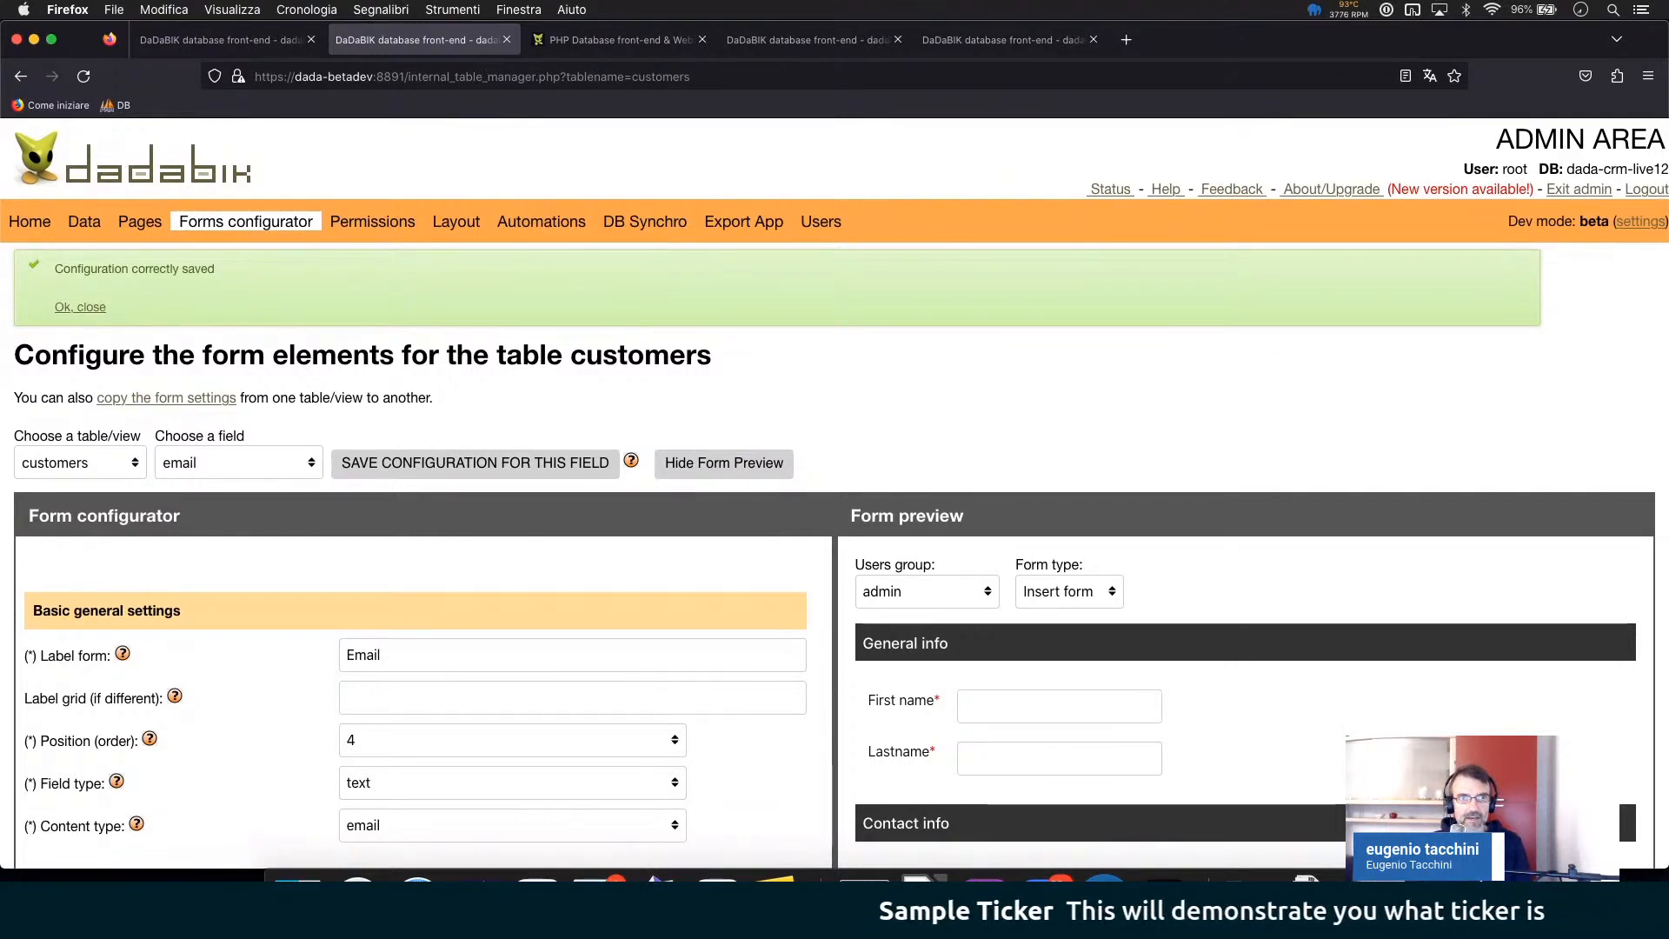
{"action": "left_click", "coordinate": [1574, 192], "text": "super"}
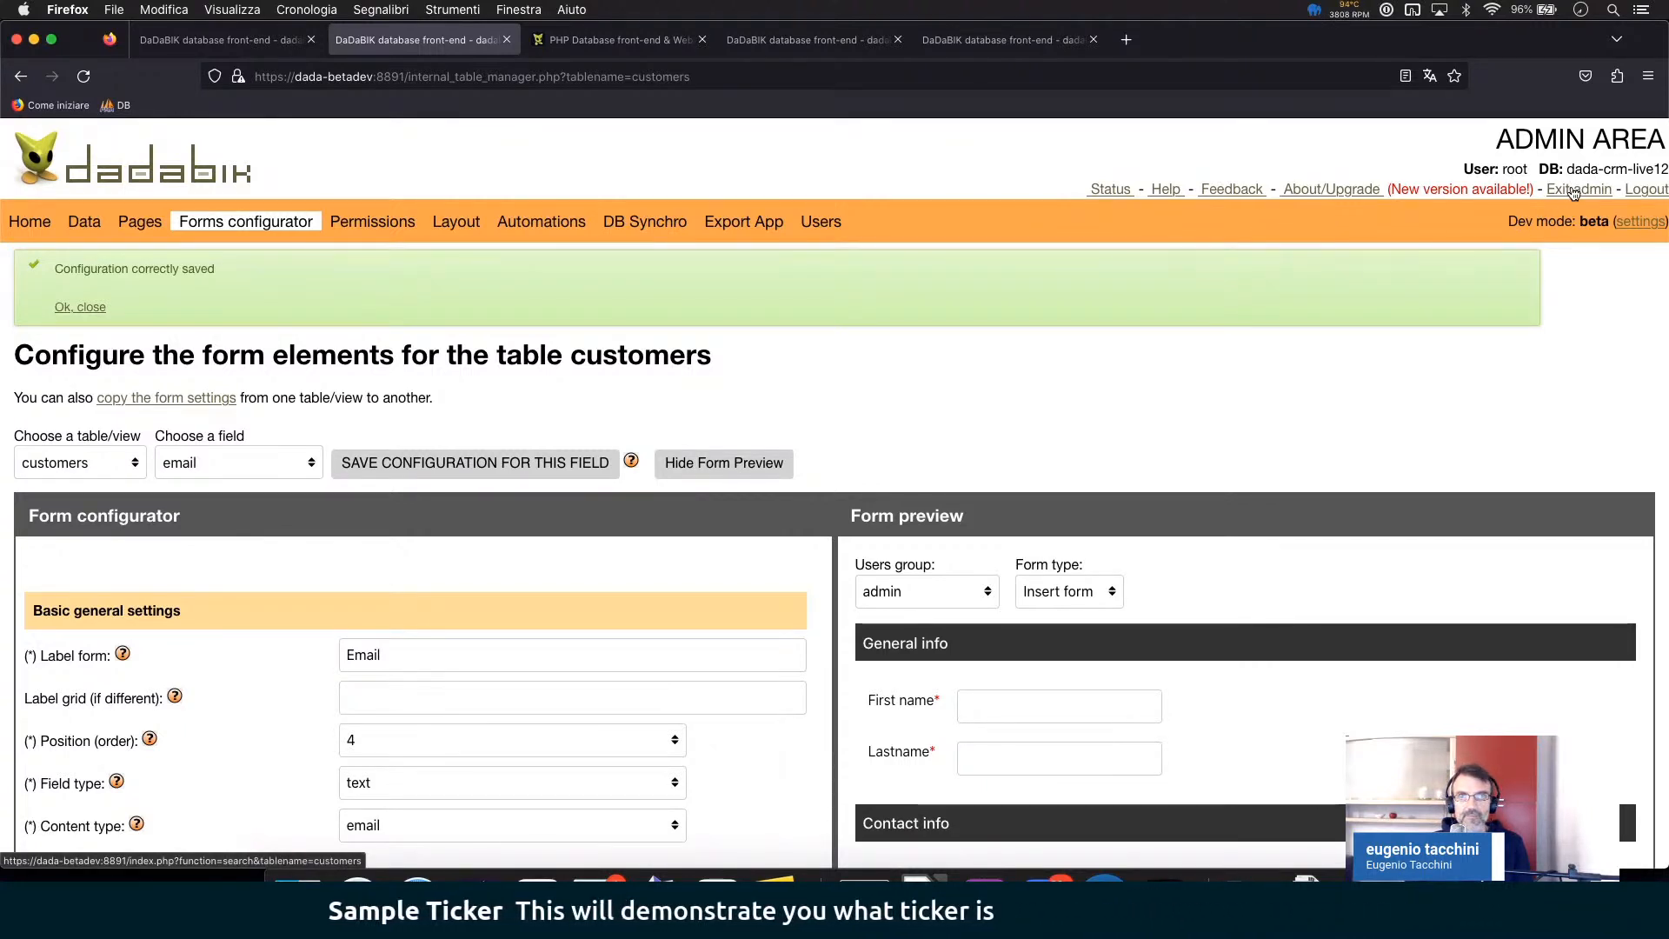
{"action": "left_click", "coordinate": [660, 40]}
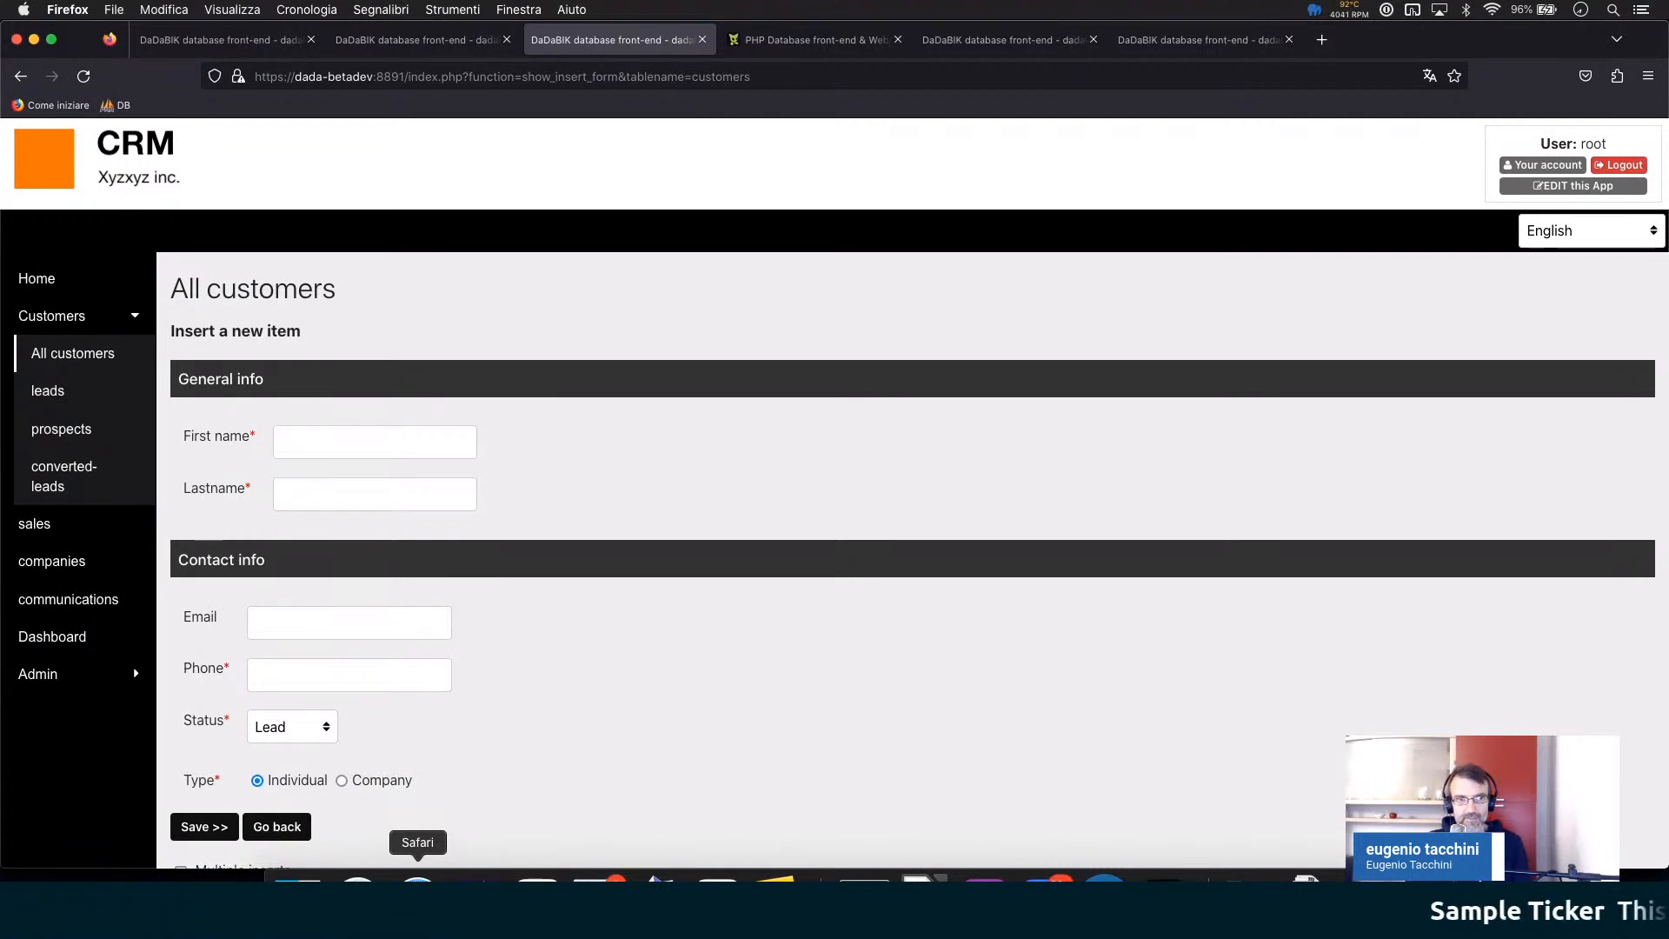
- Switch to Safari and open the new-record form of All customers in the live version of the CRM
{"action": "left_click", "coordinate": [417, 880]}
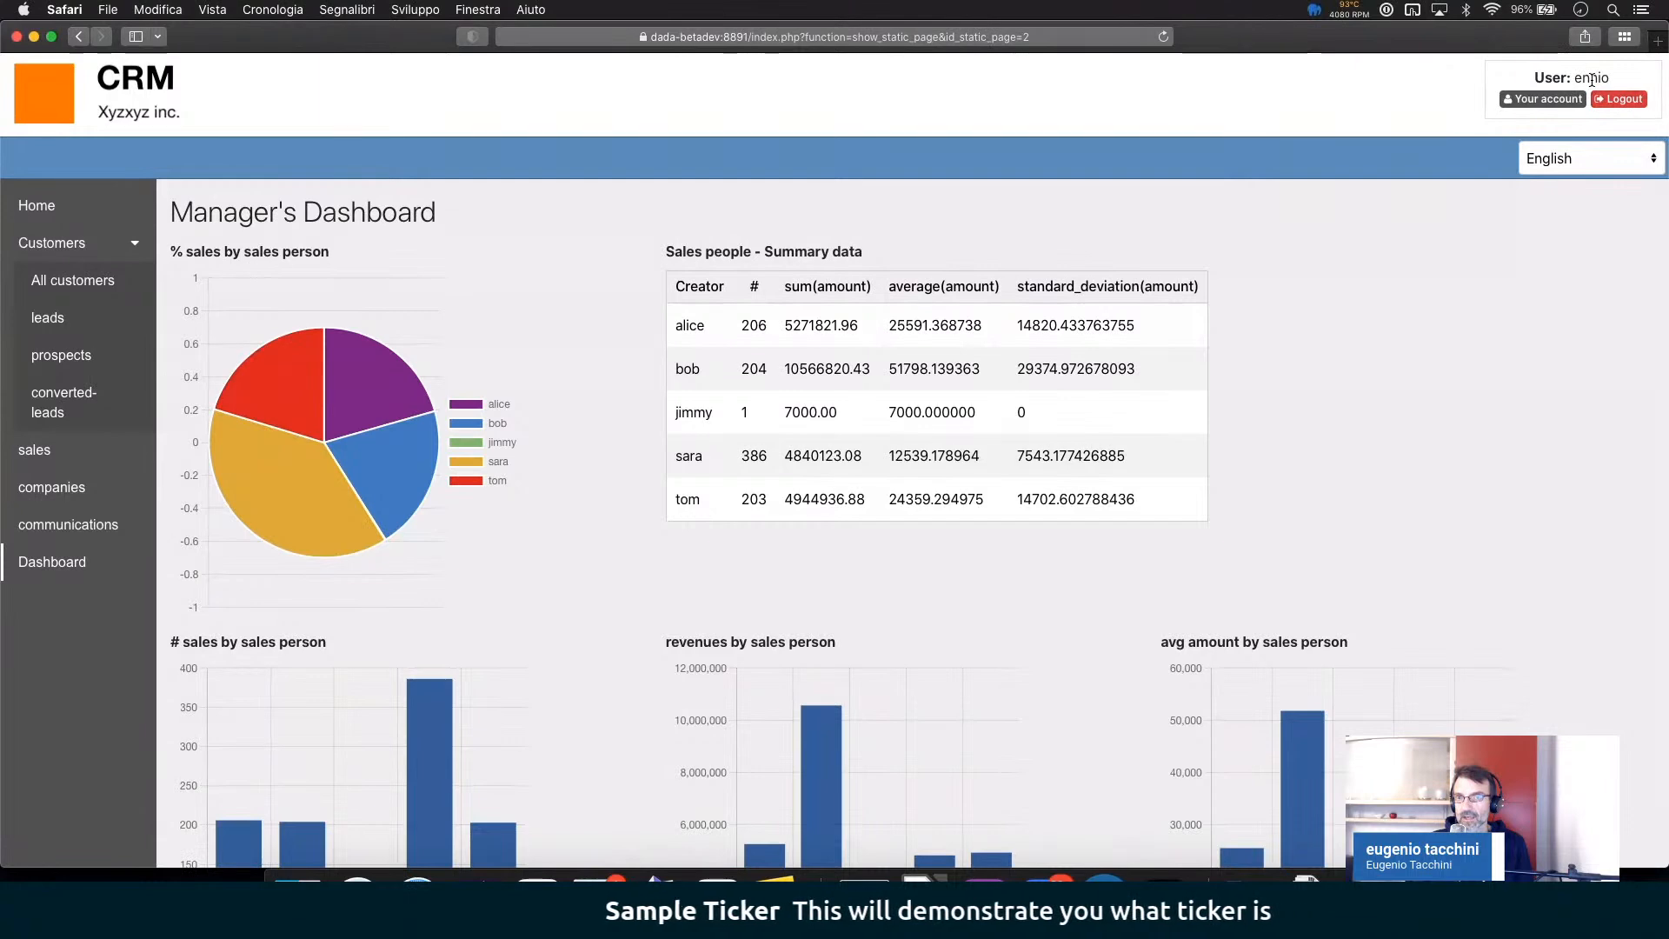
{"action": "left_click", "coordinate": [38, 206]}
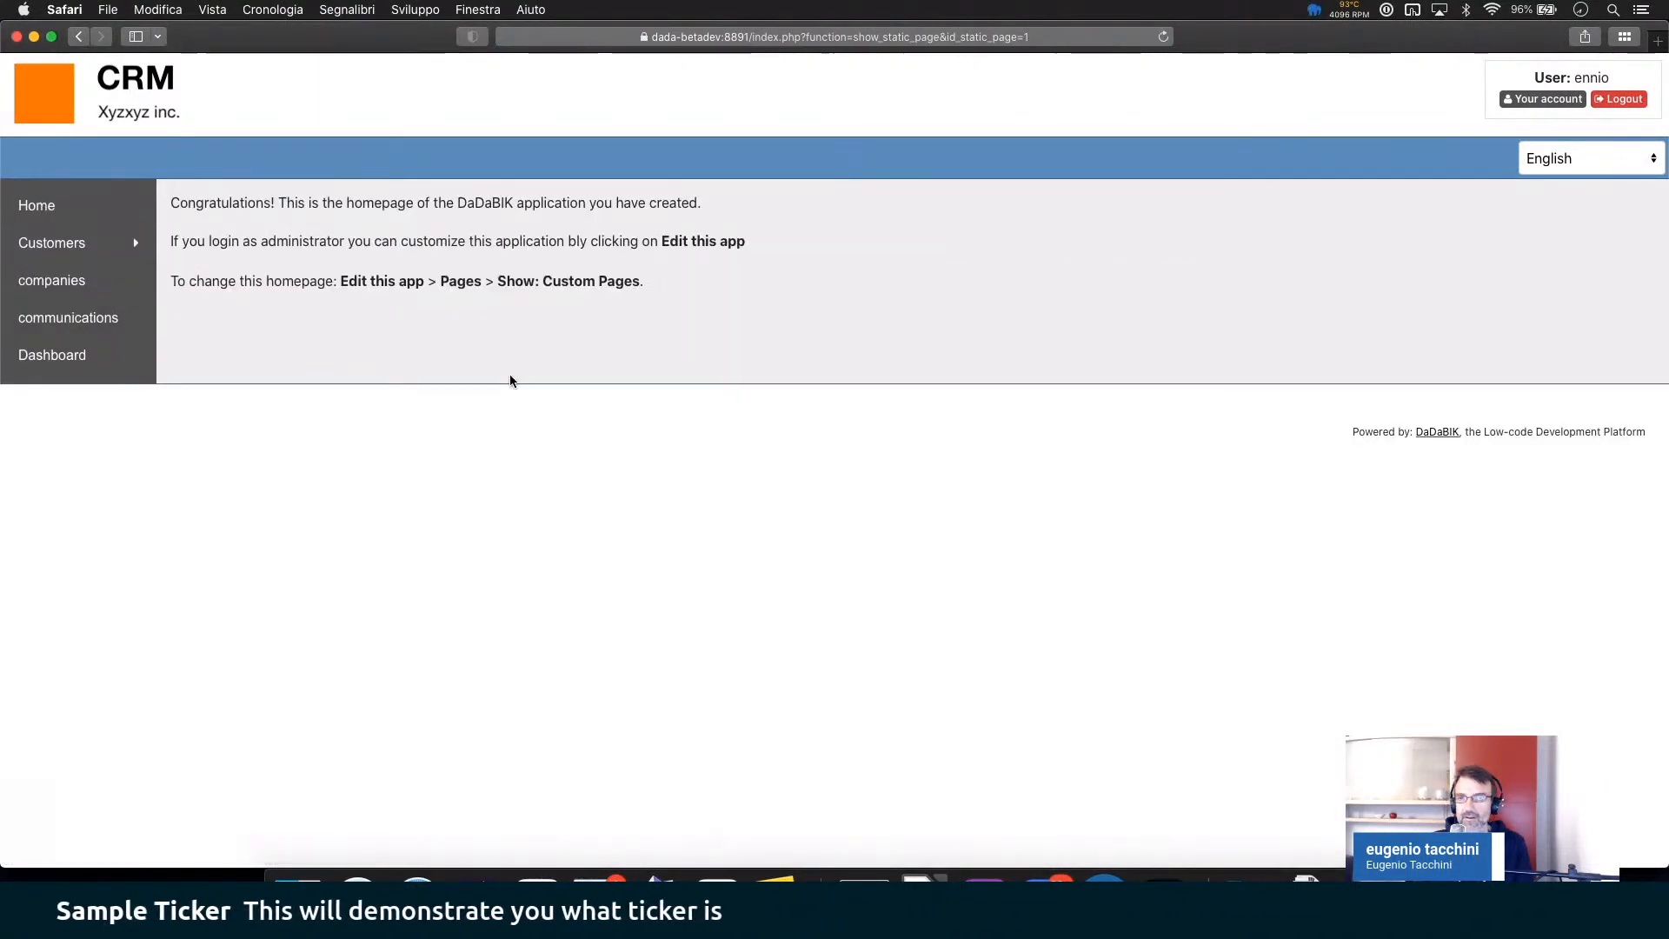
{"action": "left_click", "coordinate": [52, 242]}
{"action": "left_click", "coordinate": [77, 278]}
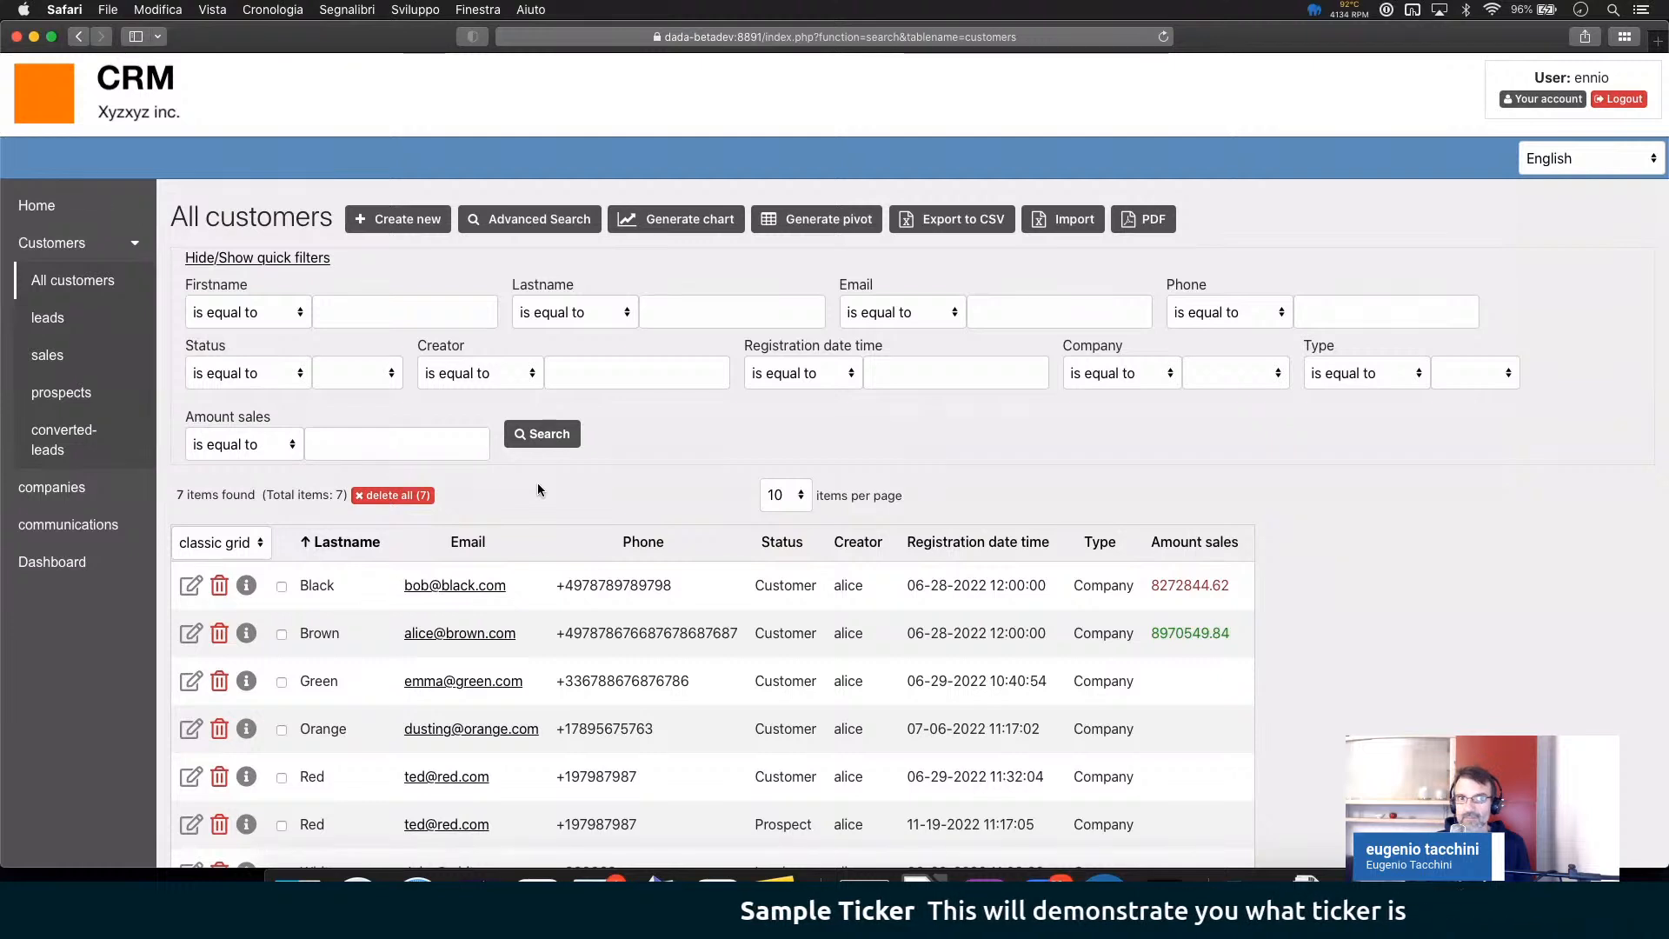
{"action": "left_click", "coordinate": [397, 219]}
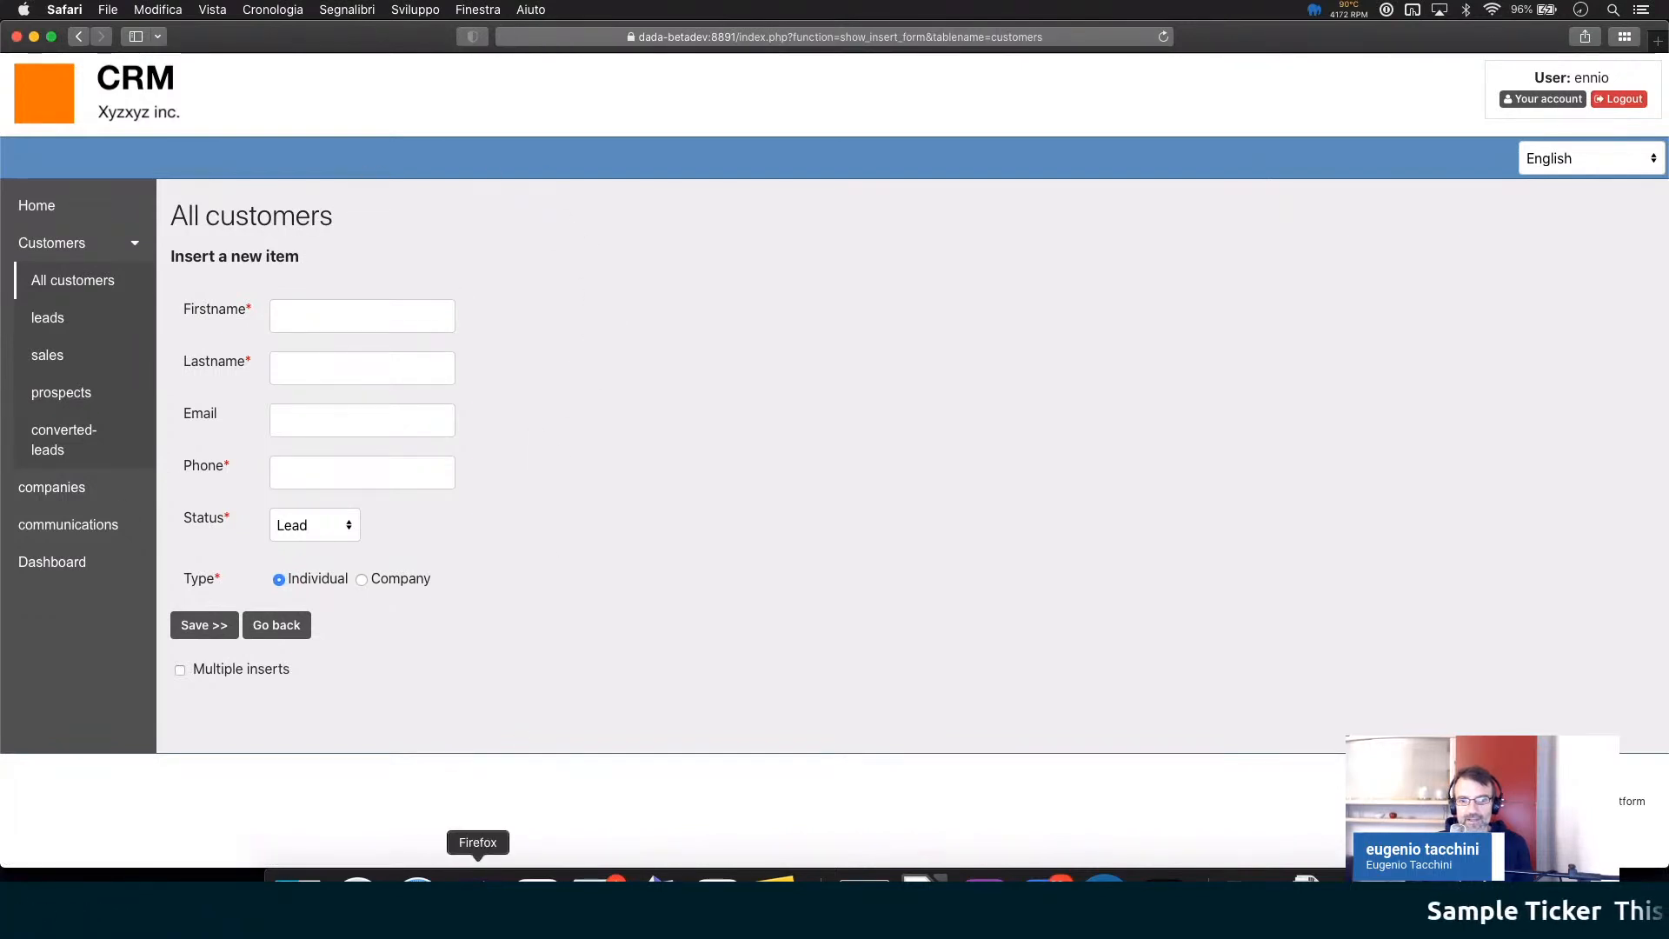
- Return to Firefox, compare the beta customers form with the form configurator, and open the dev mode settings in the admin area
{"action": "left_click", "coordinate": [478, 900]}
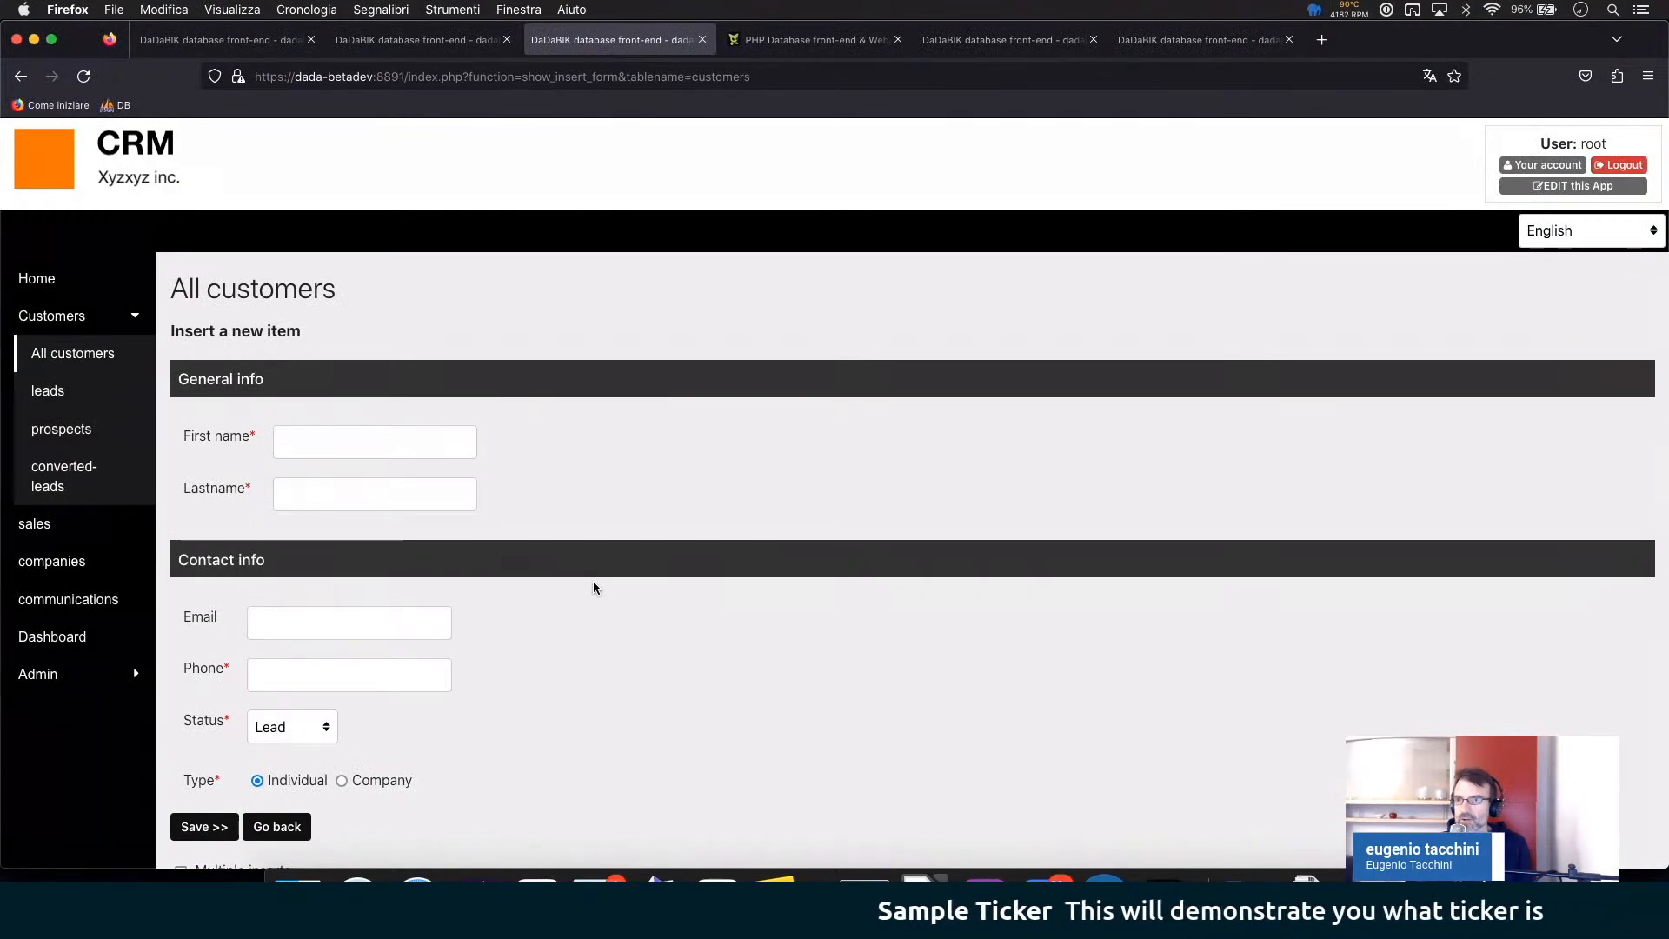
{"action": "left_click", "coordinate": [416, 39]}
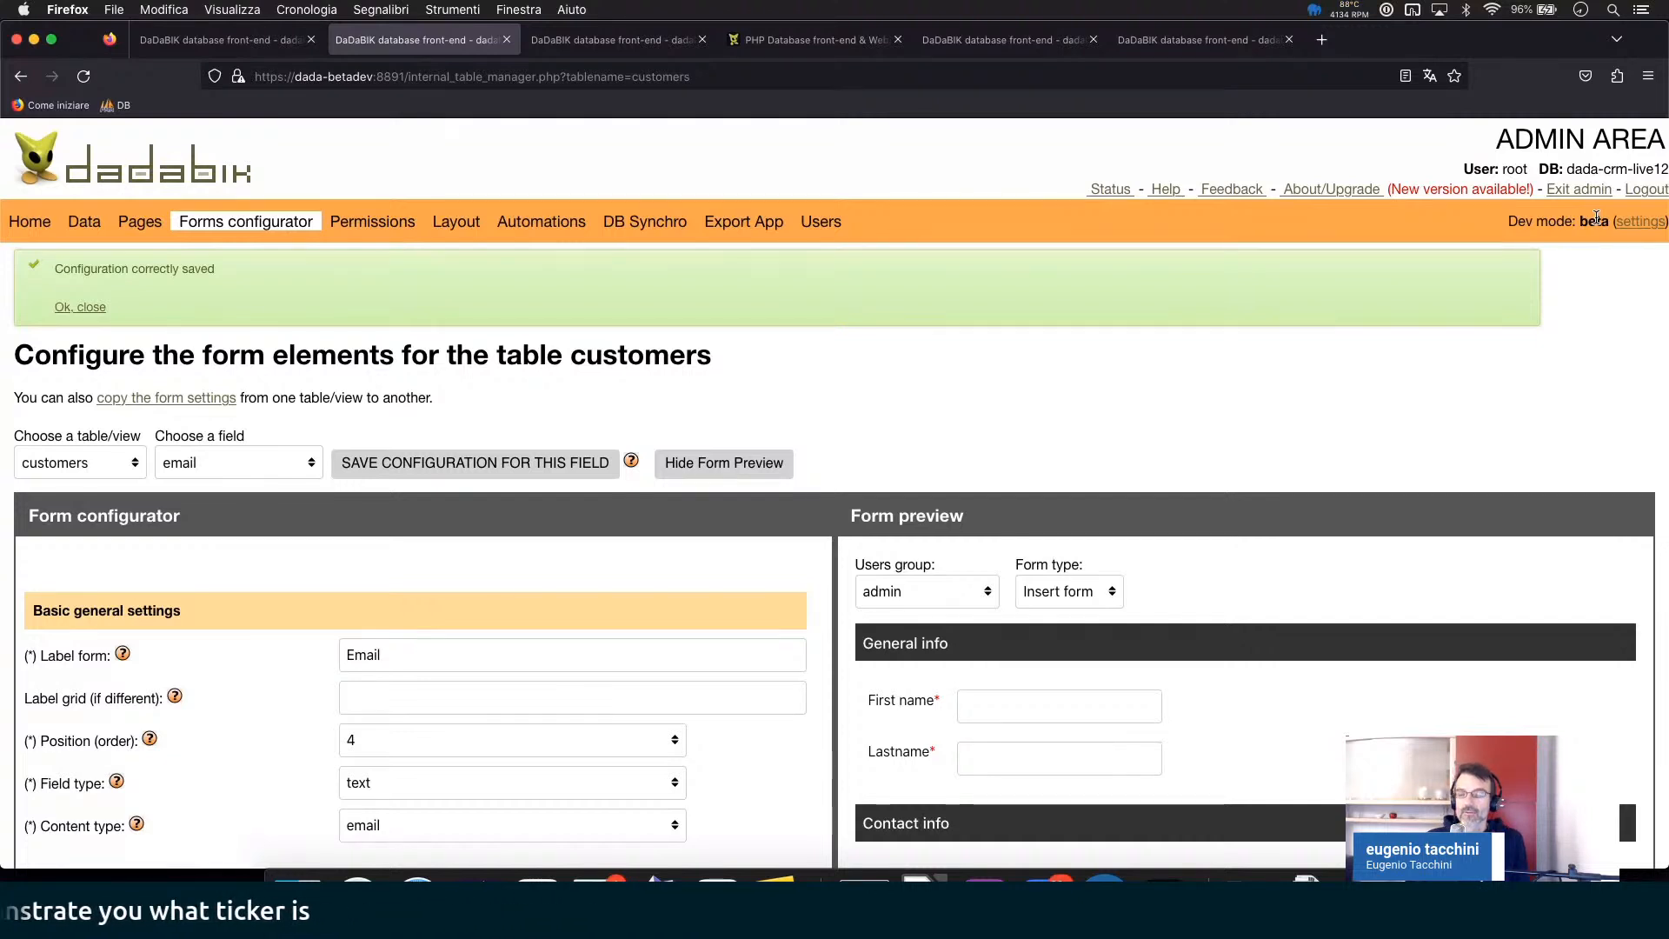
{"action": "left_click", "coordinate": [613, 41]}
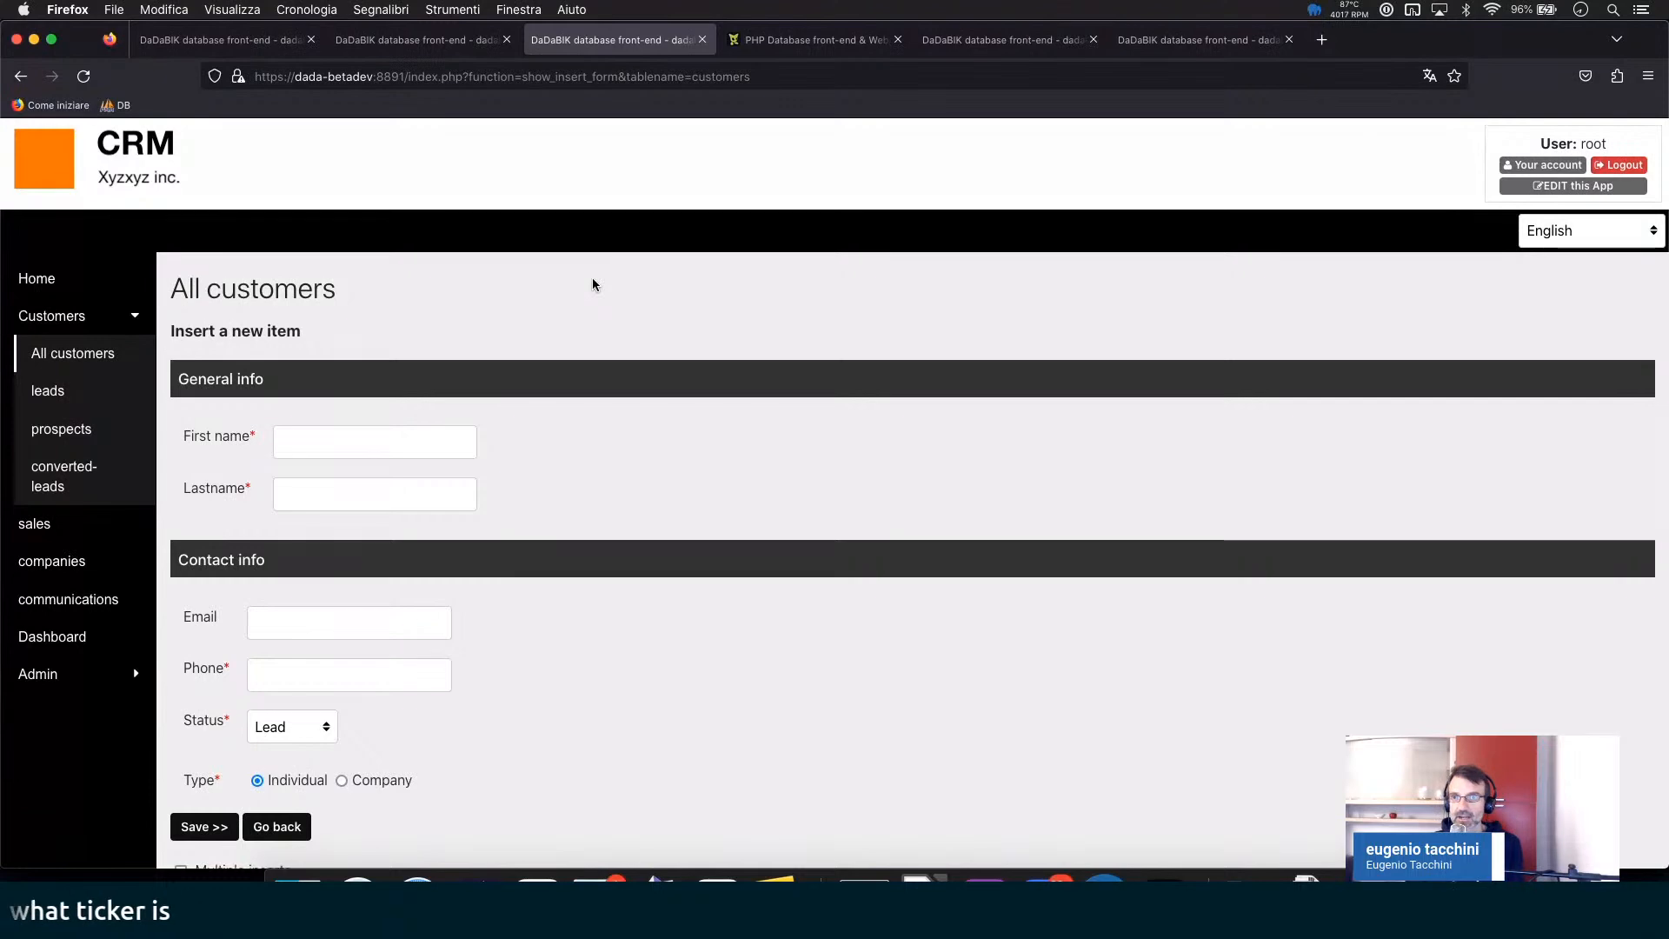
{"action": "key", "text": "ctrl+shift+Tab"}
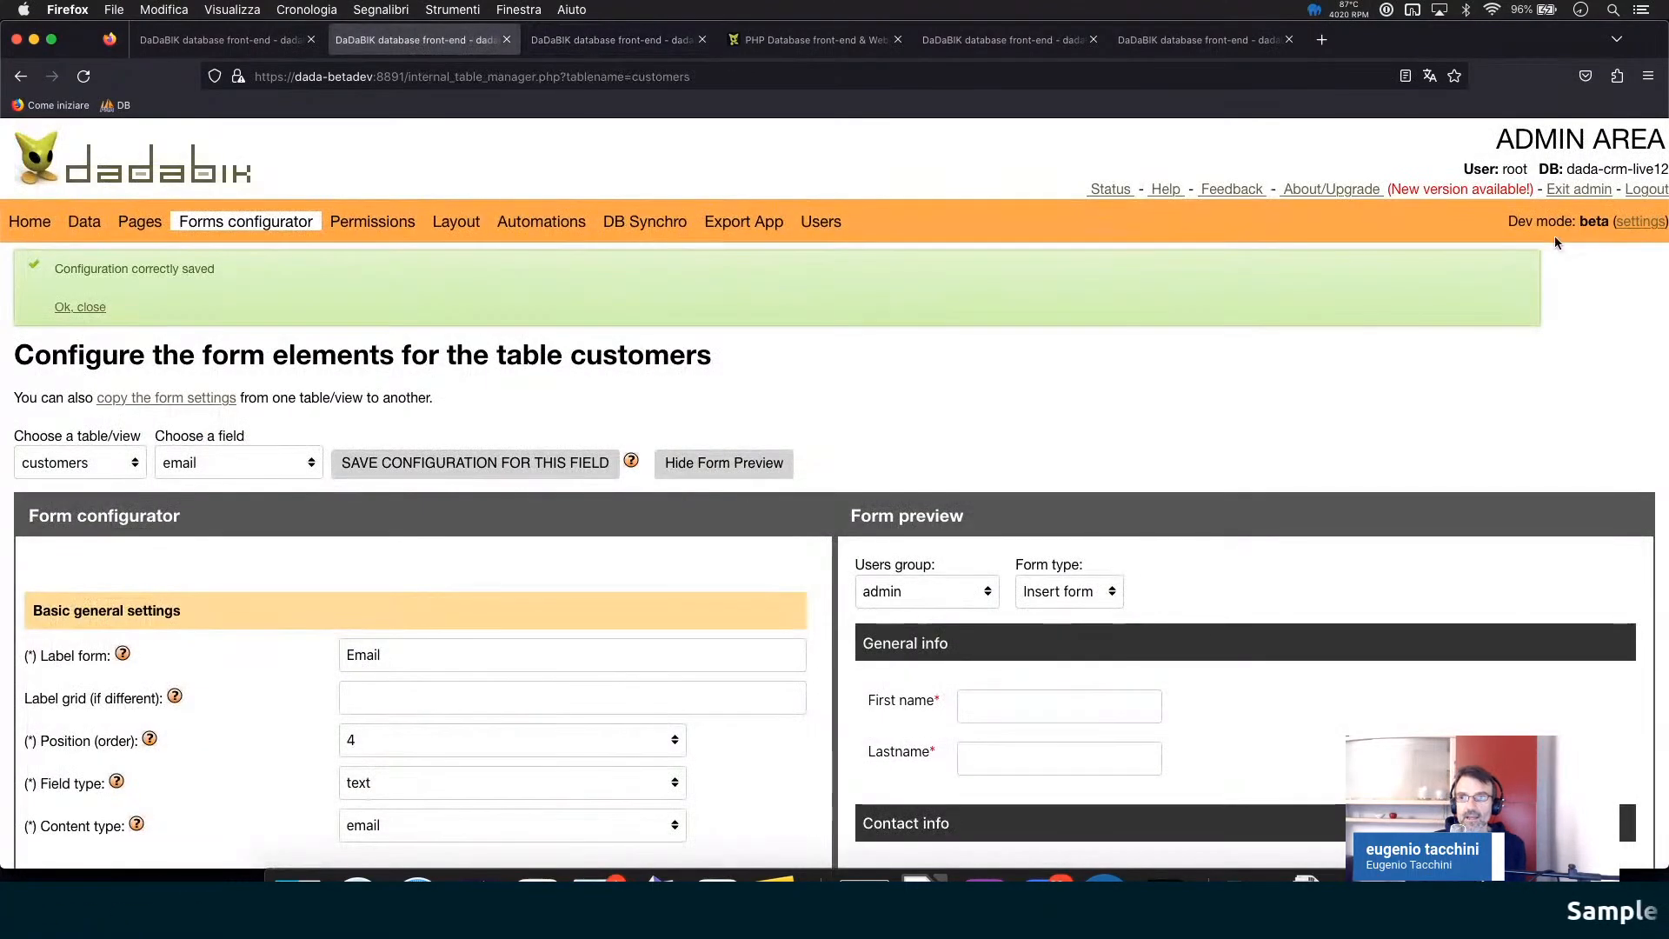
{"action": "left_click", "coordinate": [1624, 228]}
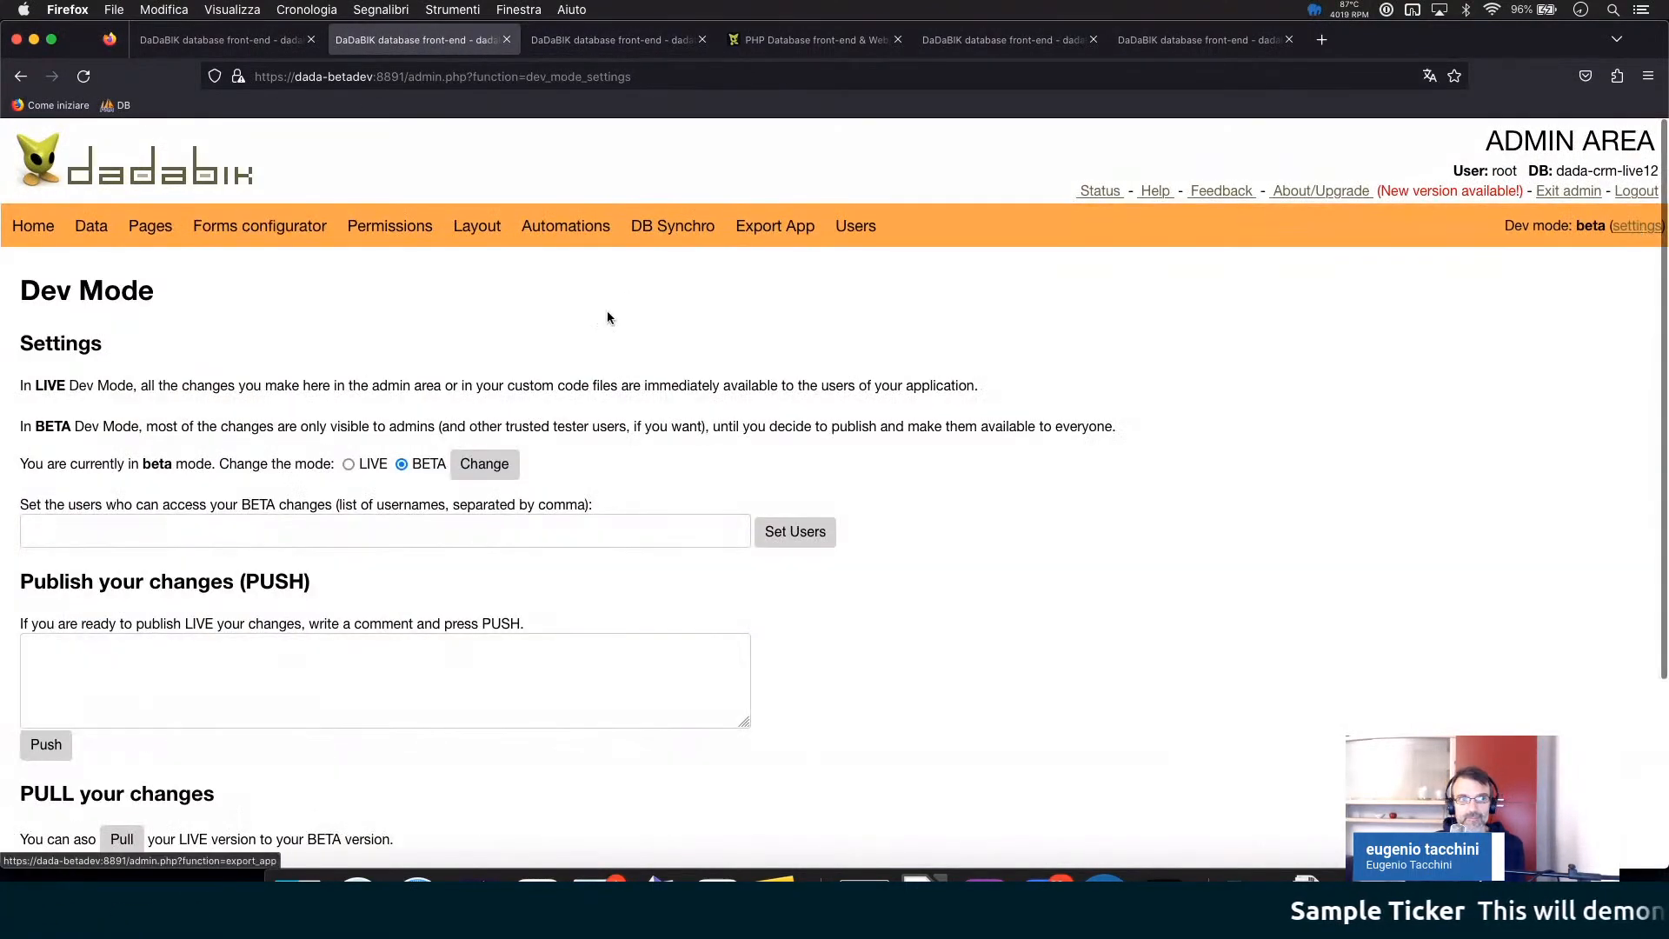
- Publish the beta version to live with the comment "Theme changed. Customers form changed." and confirm overwriting the live version
{"action": "scroll", "coordinate": [609, 391], "scroll_direction": "down", "scroll_amount": 4}
{"action": "left_click", "coordinate": [245, 512]}
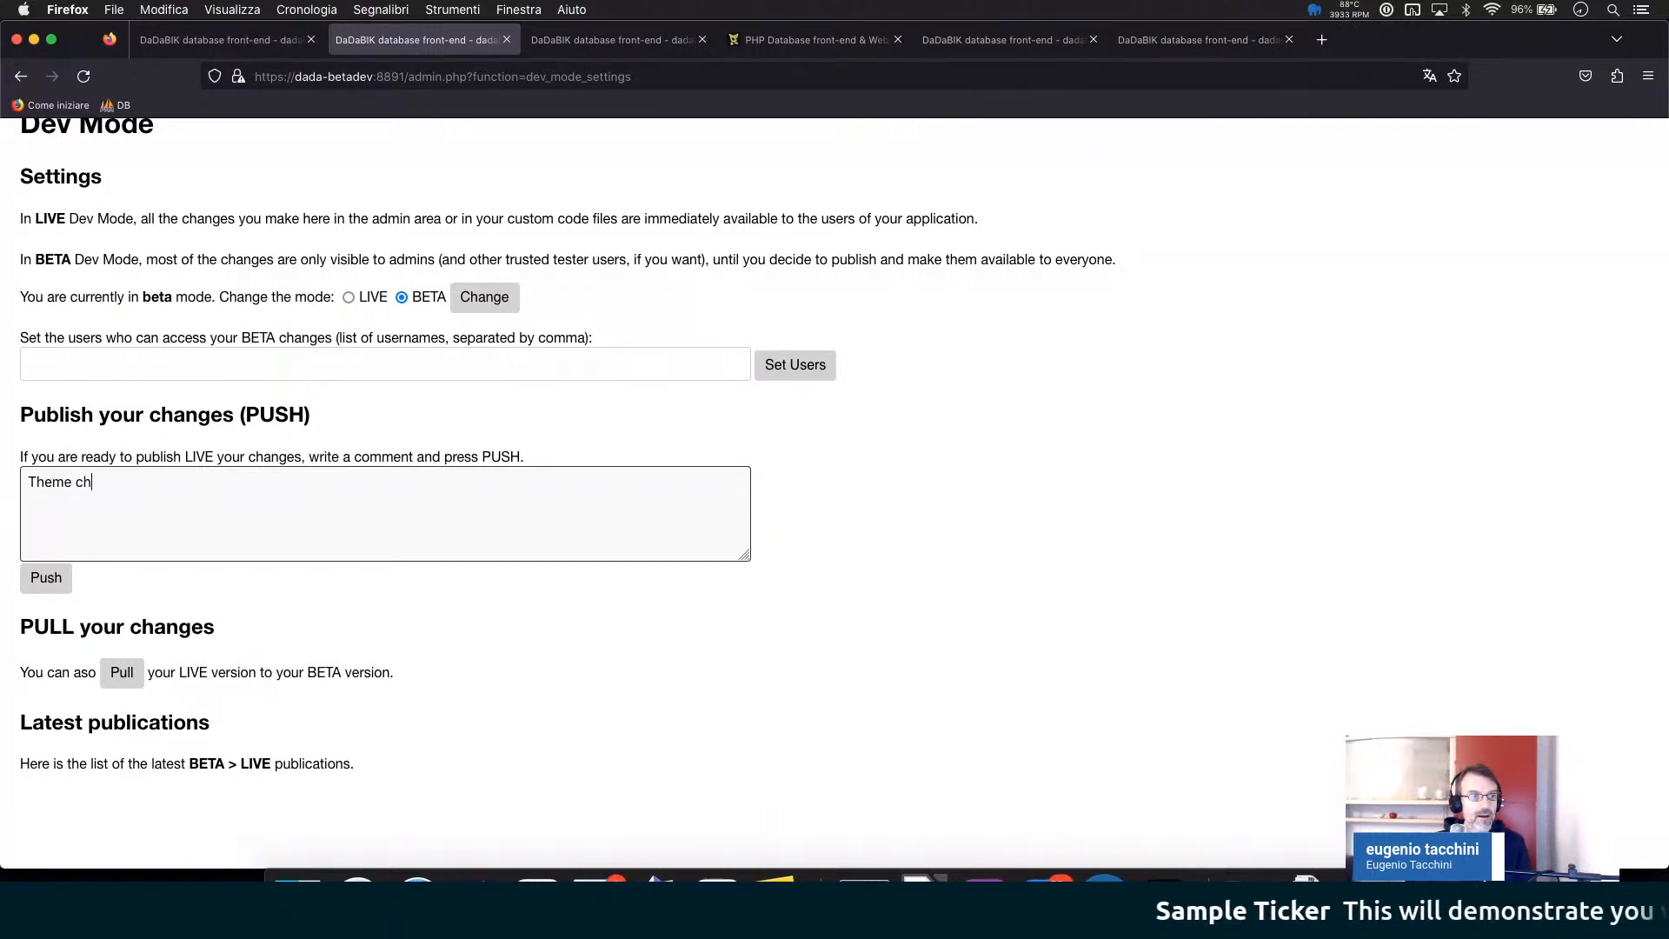
{"action": "type", "text": ". Cs"}
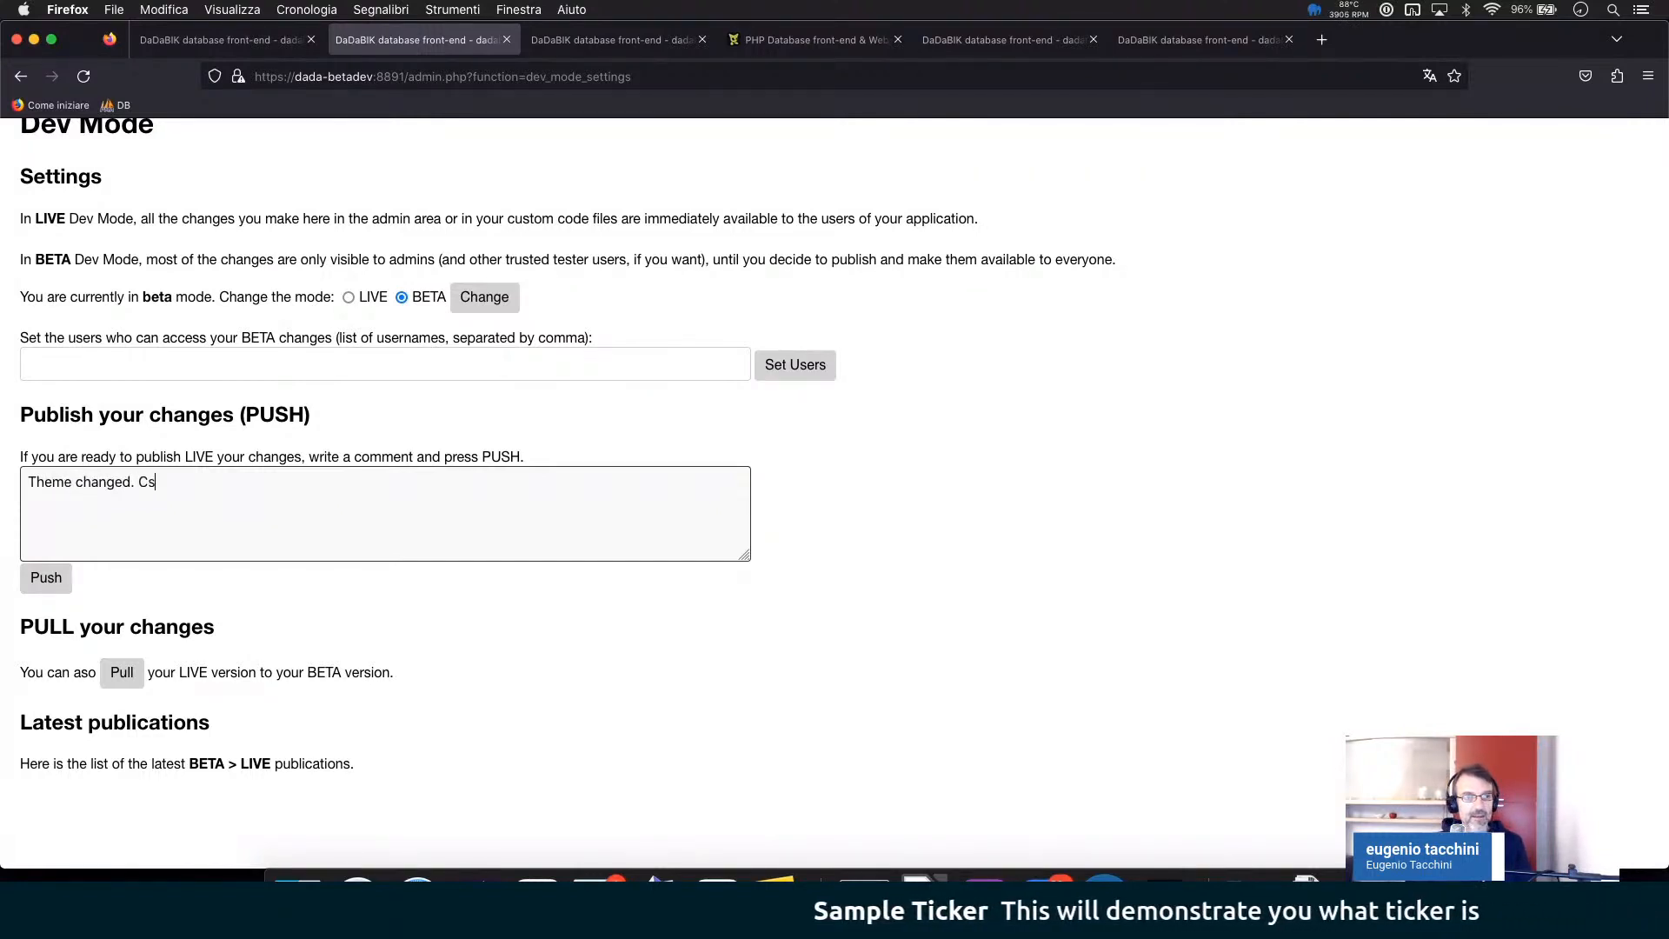
{"action": "key", "text": "BackSpace"}
{"action": "type", "text": "ustomers"}
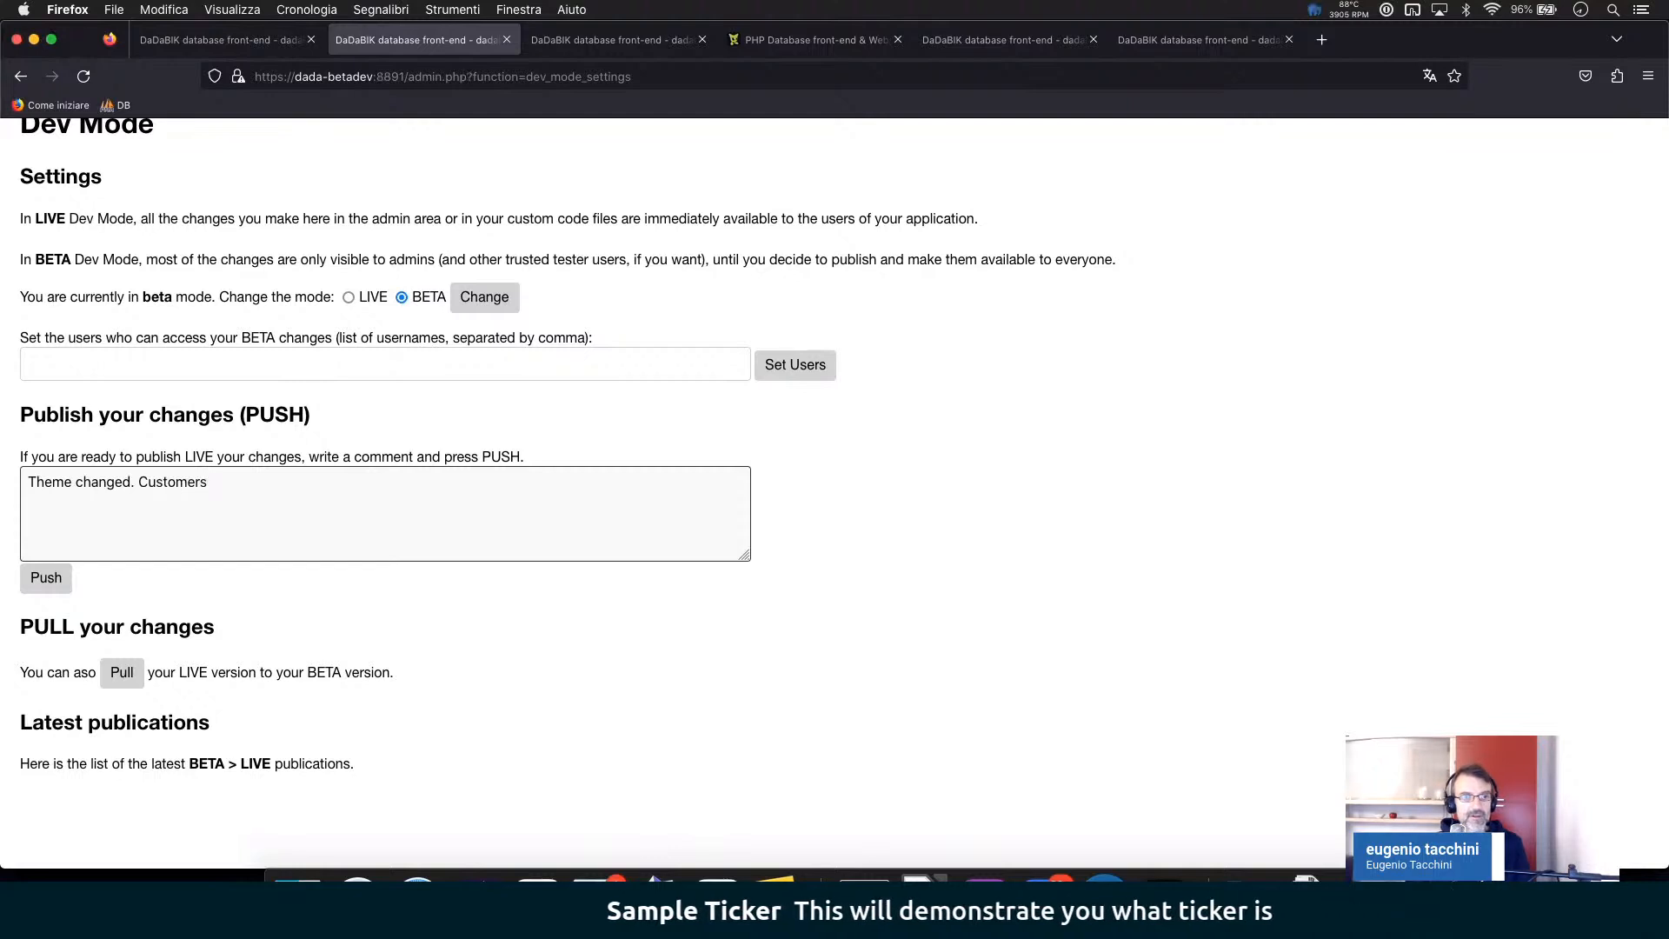
{"action": "type", "text": " form changed."}
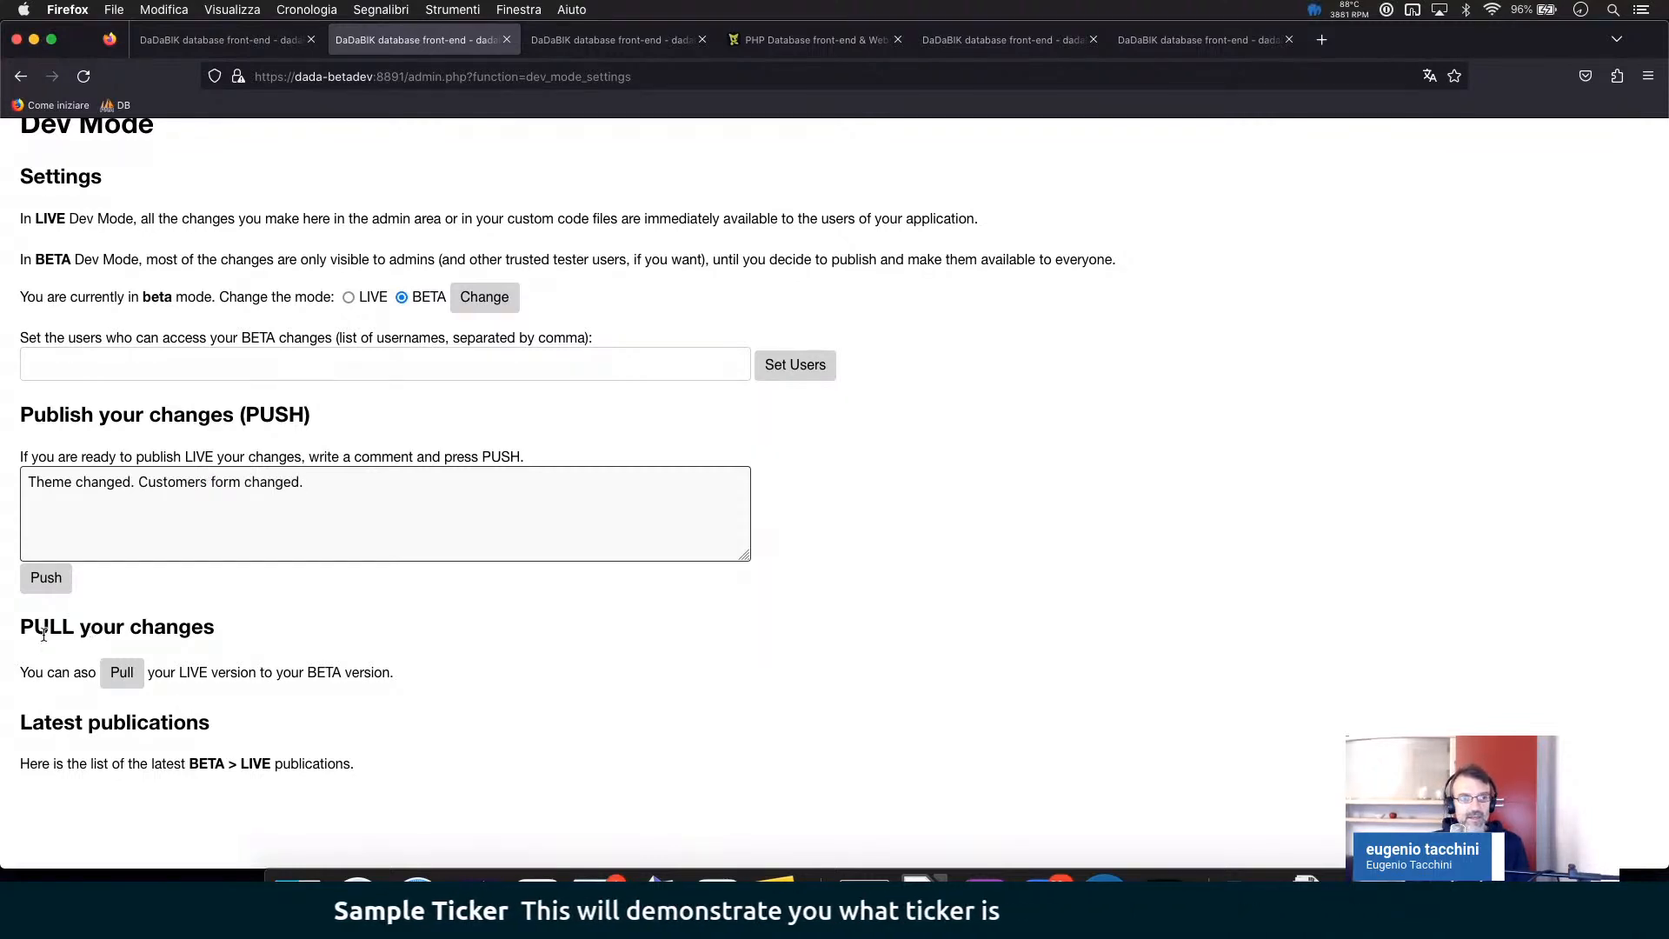
{"action": "left_click", "coordinate": [46, 577]}
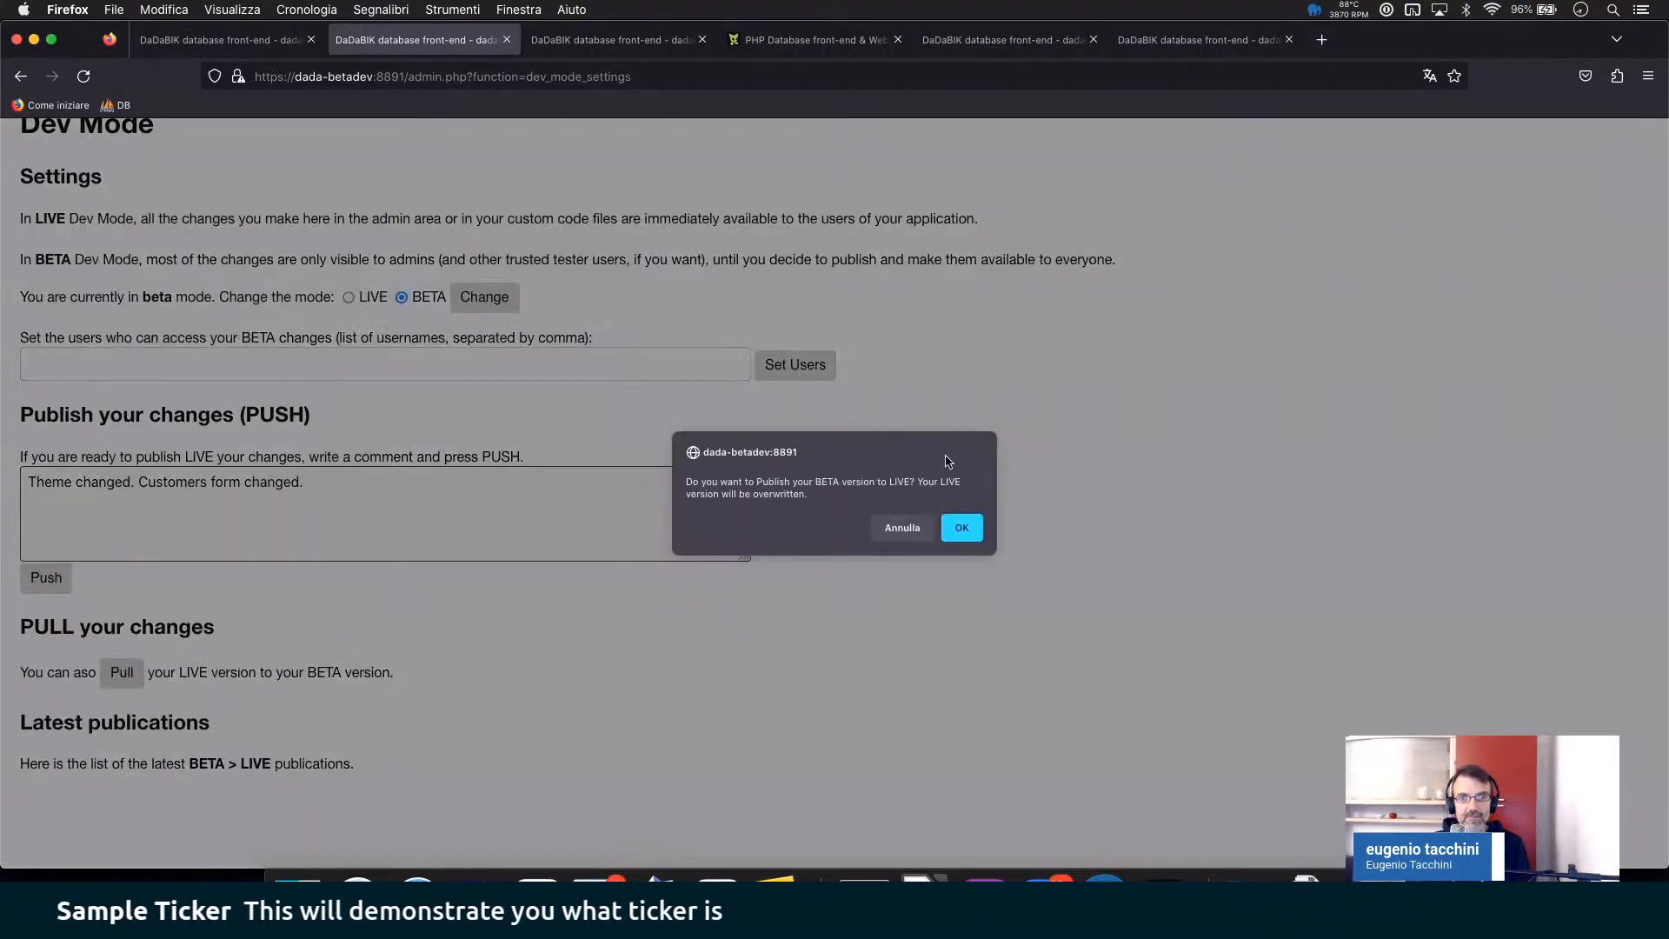
{"action": "left_click", "coordinate": [961, 529]}
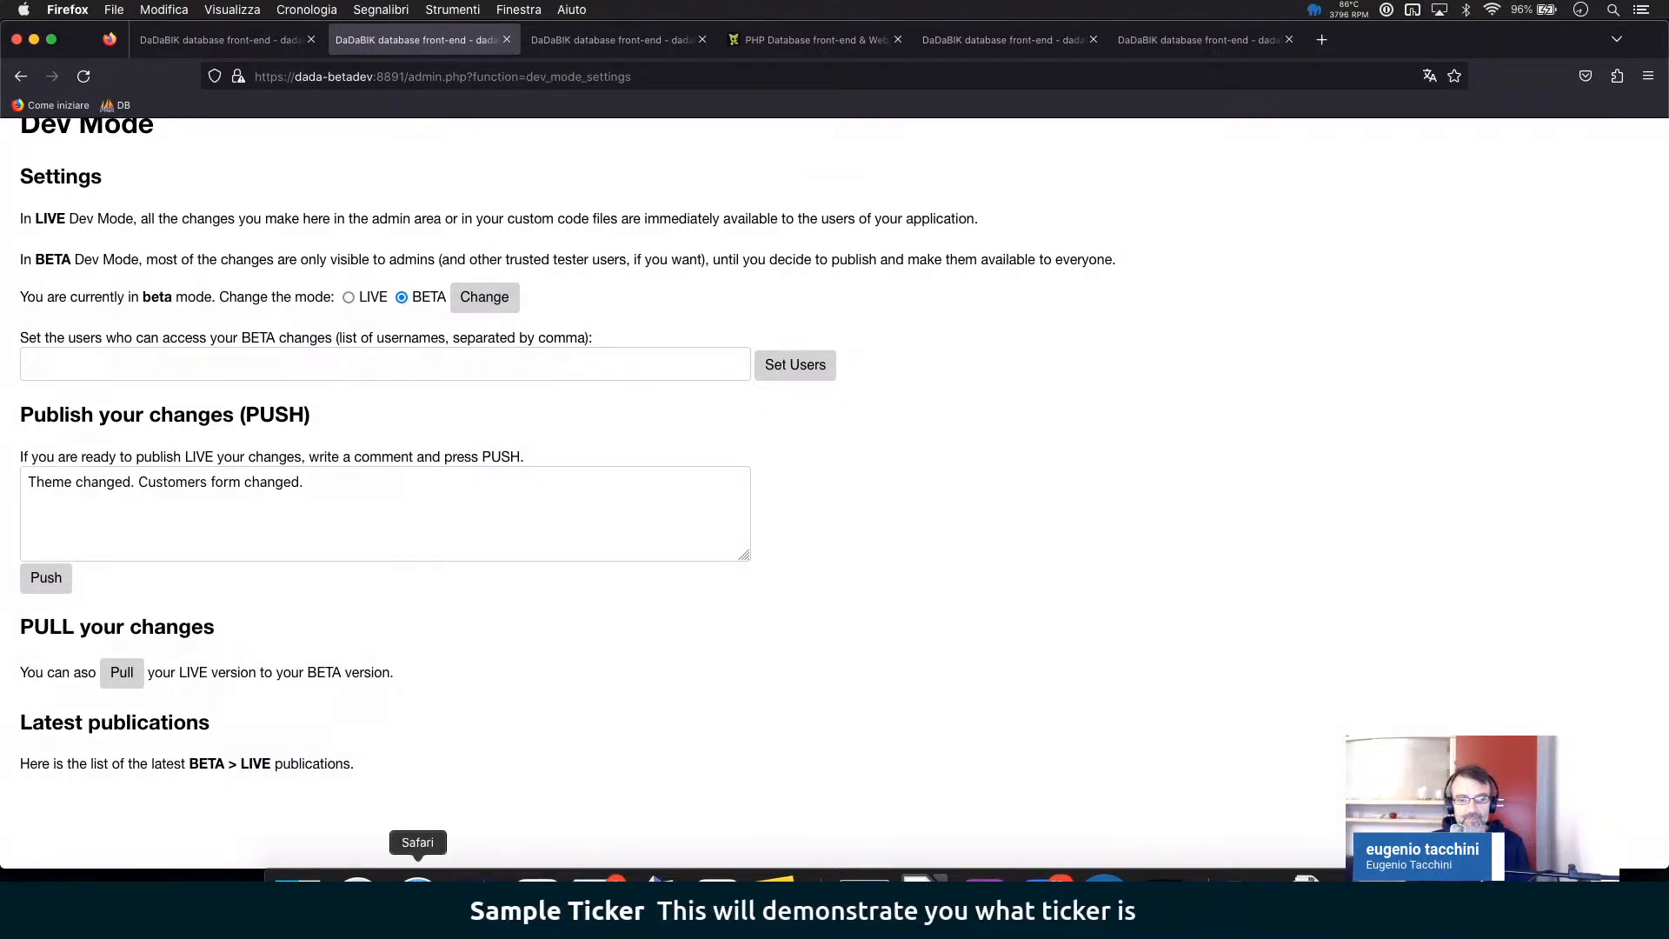
- Check the published customers insert form in Safari and return to the Dev Mode page in Firefox
{"action": "left_click", "coordinate": [417, 879]}
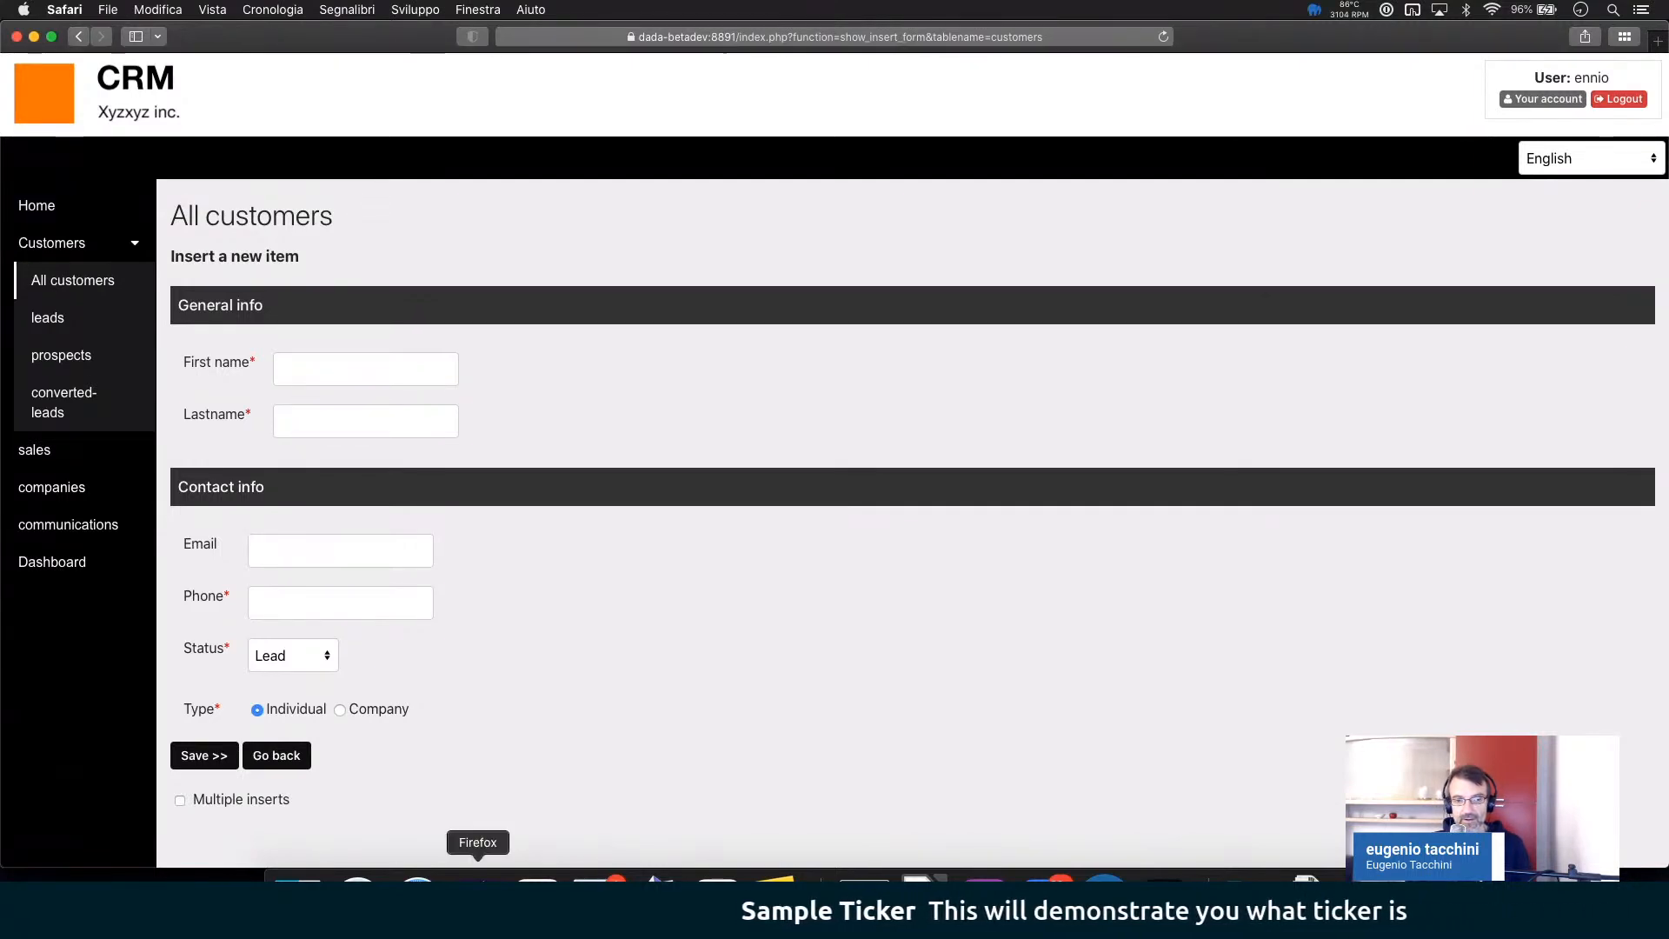
{"action": "left_click", "coordinate": [477, 886]}
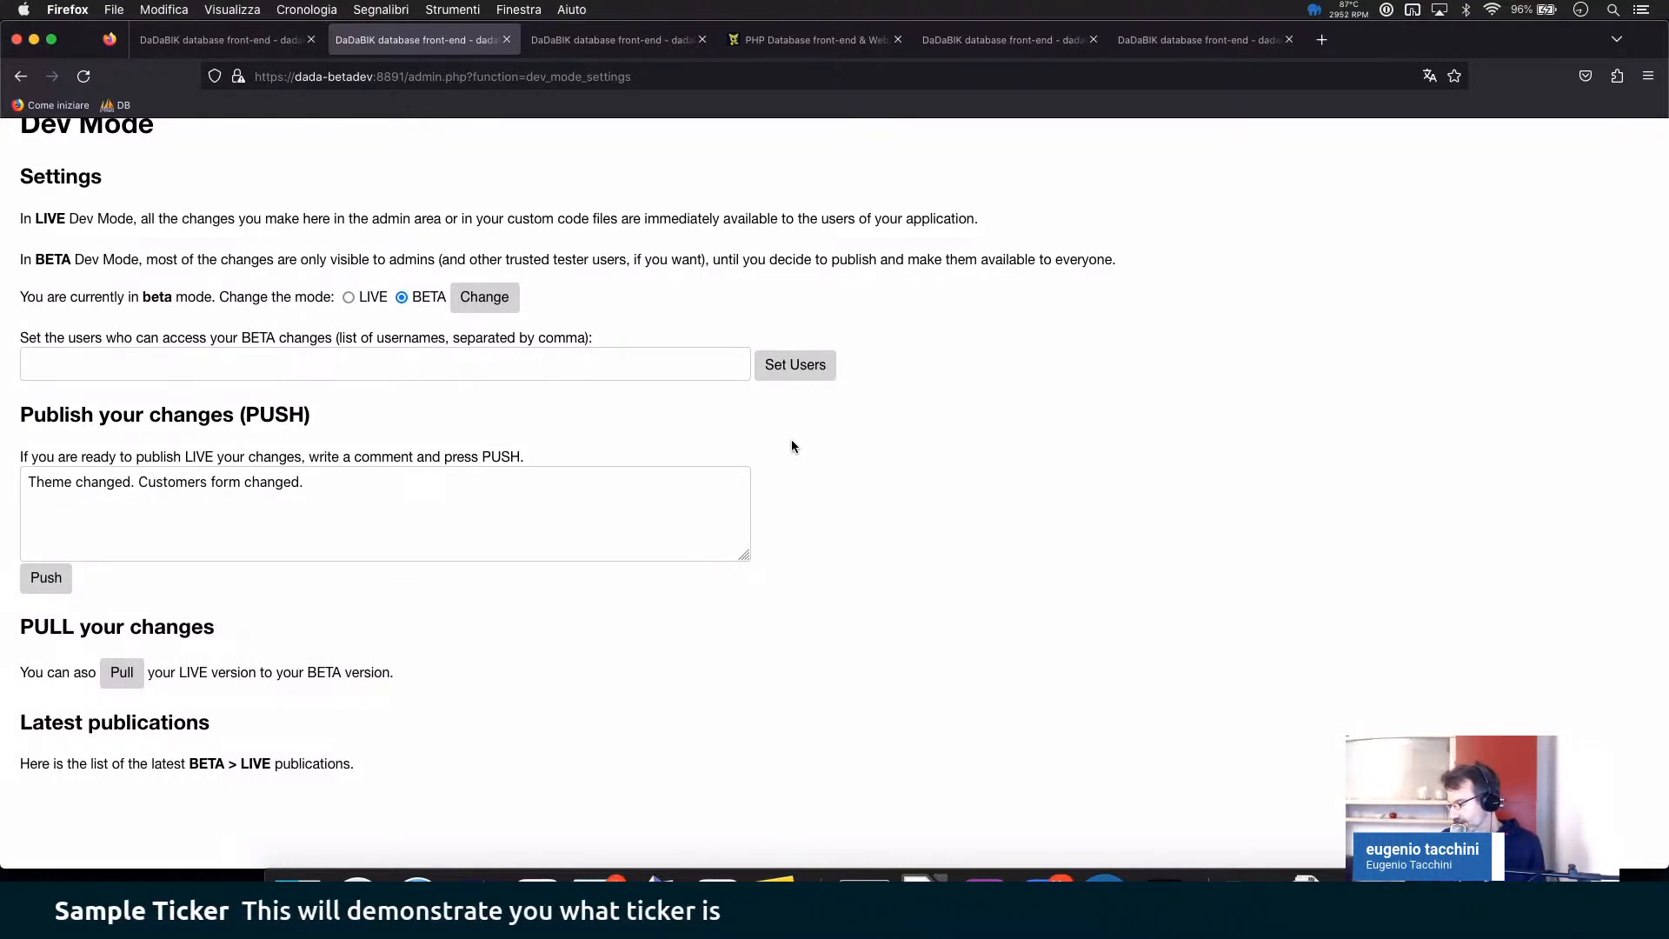
{"action": "scroll", "coordinate": [415, 296], "scroll_direction": "up", "scroll_amount": 3}
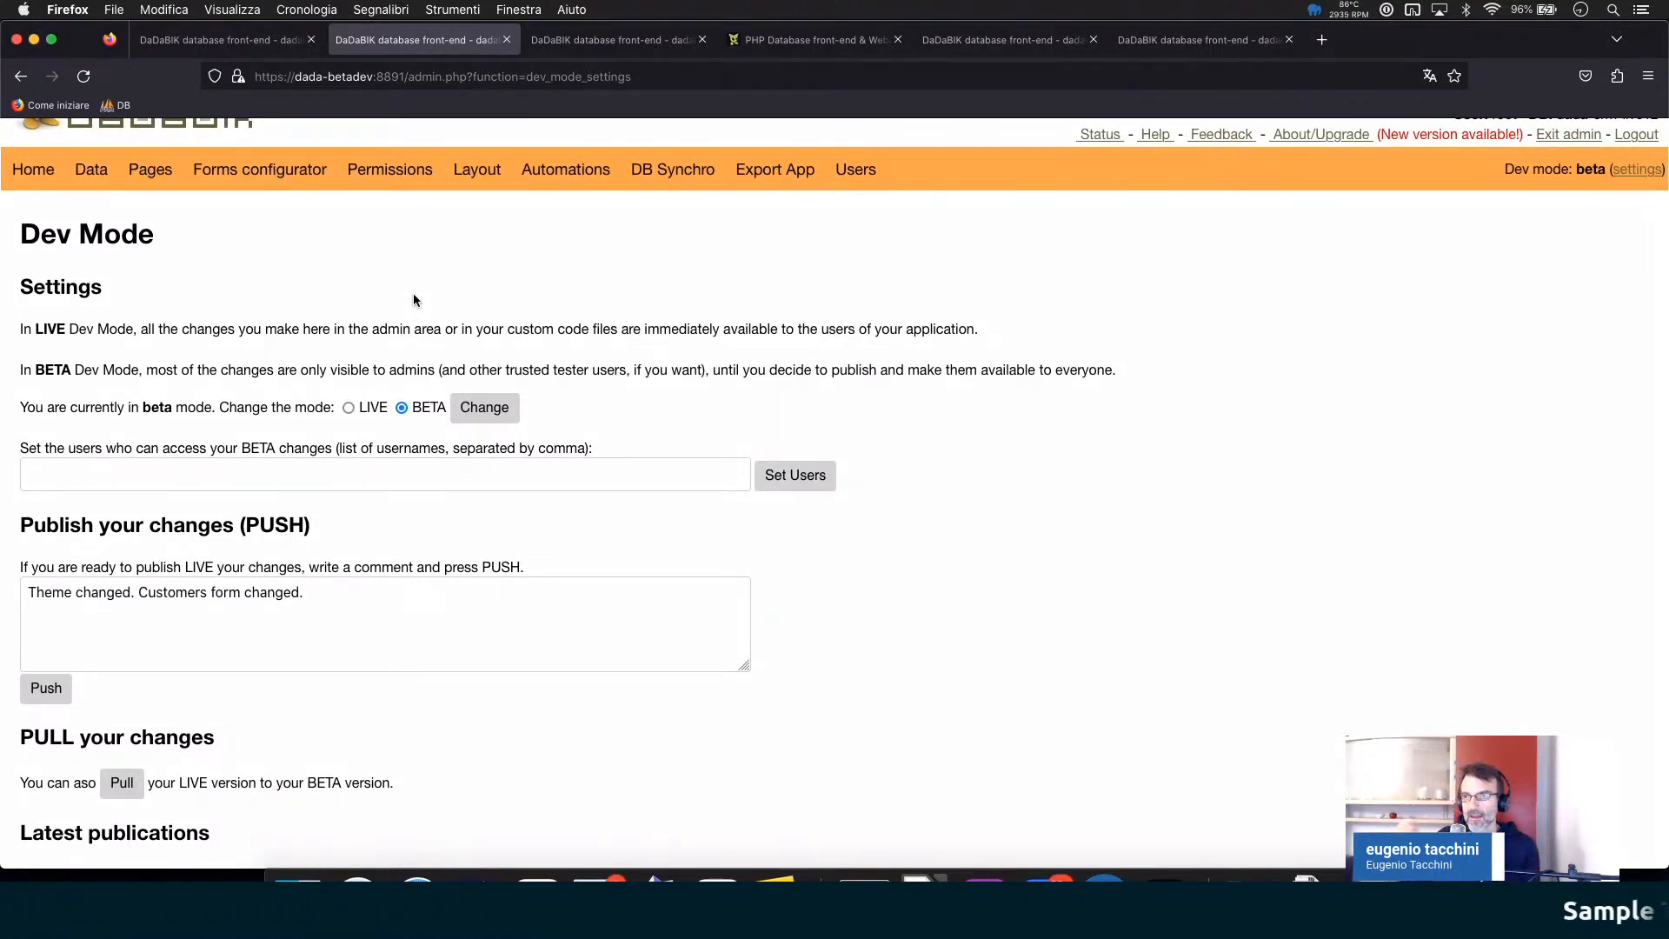
{"action": "scroll", "coordinate": [413, 300], "scroll_direction": "up", "scroll_amount": 2}
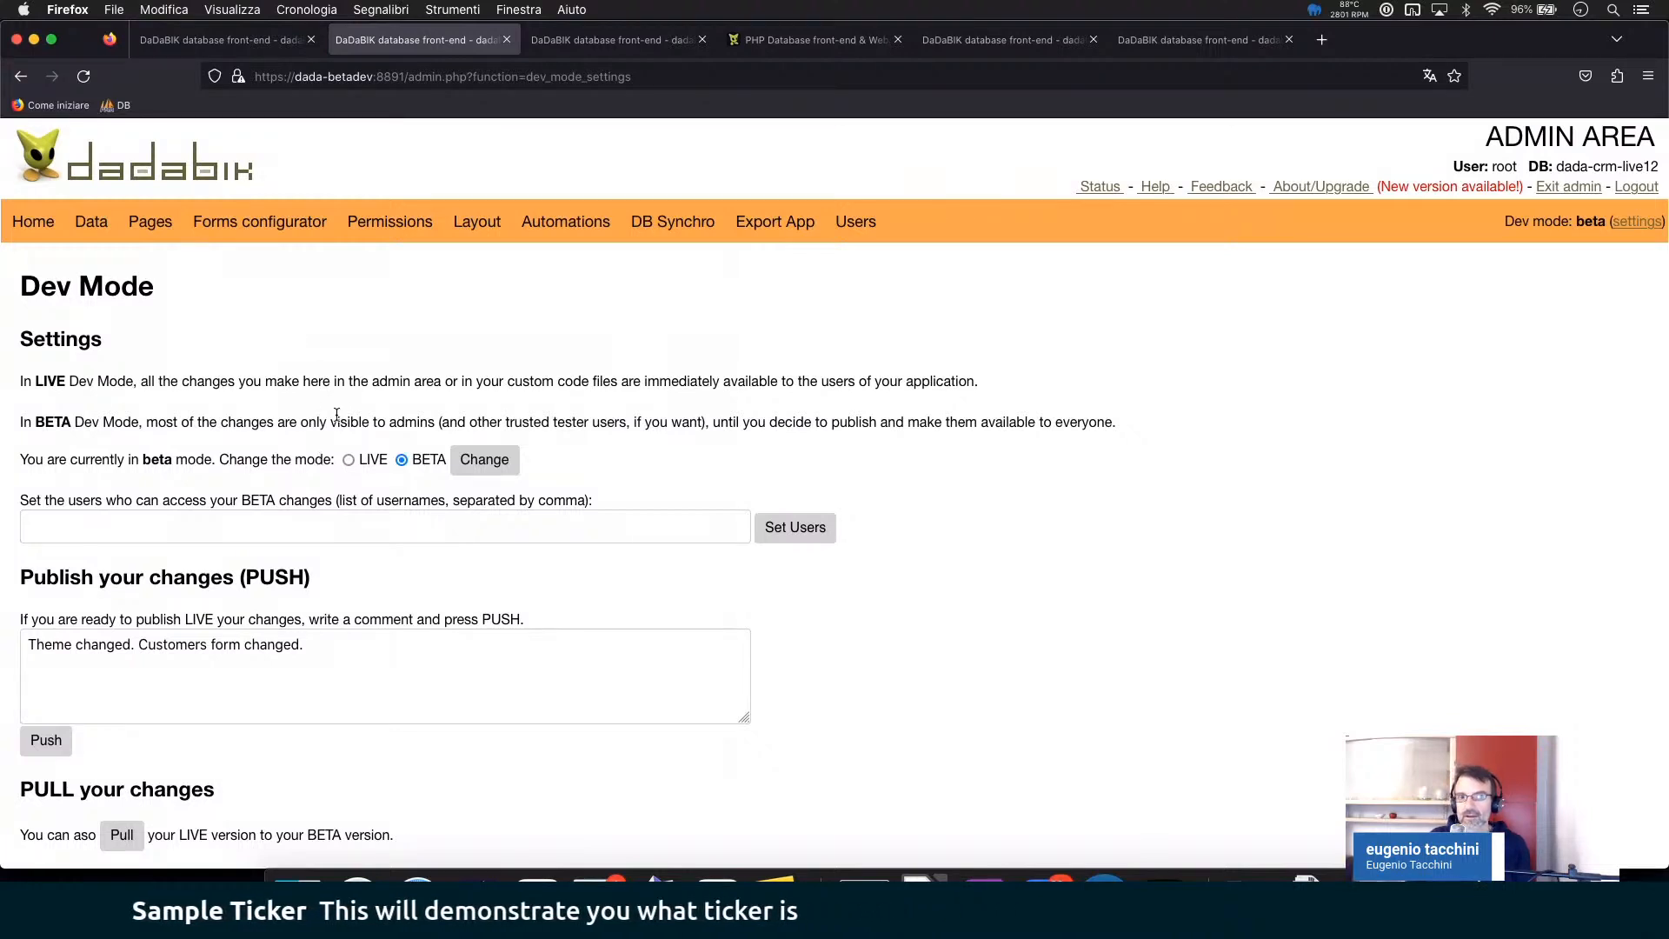
- Review the Dev Mode page's LIVE and BETA choices, beta users field, publish comment, pull option and latest publications section
{"action": "left_click", "coordinate": [348, 460]}
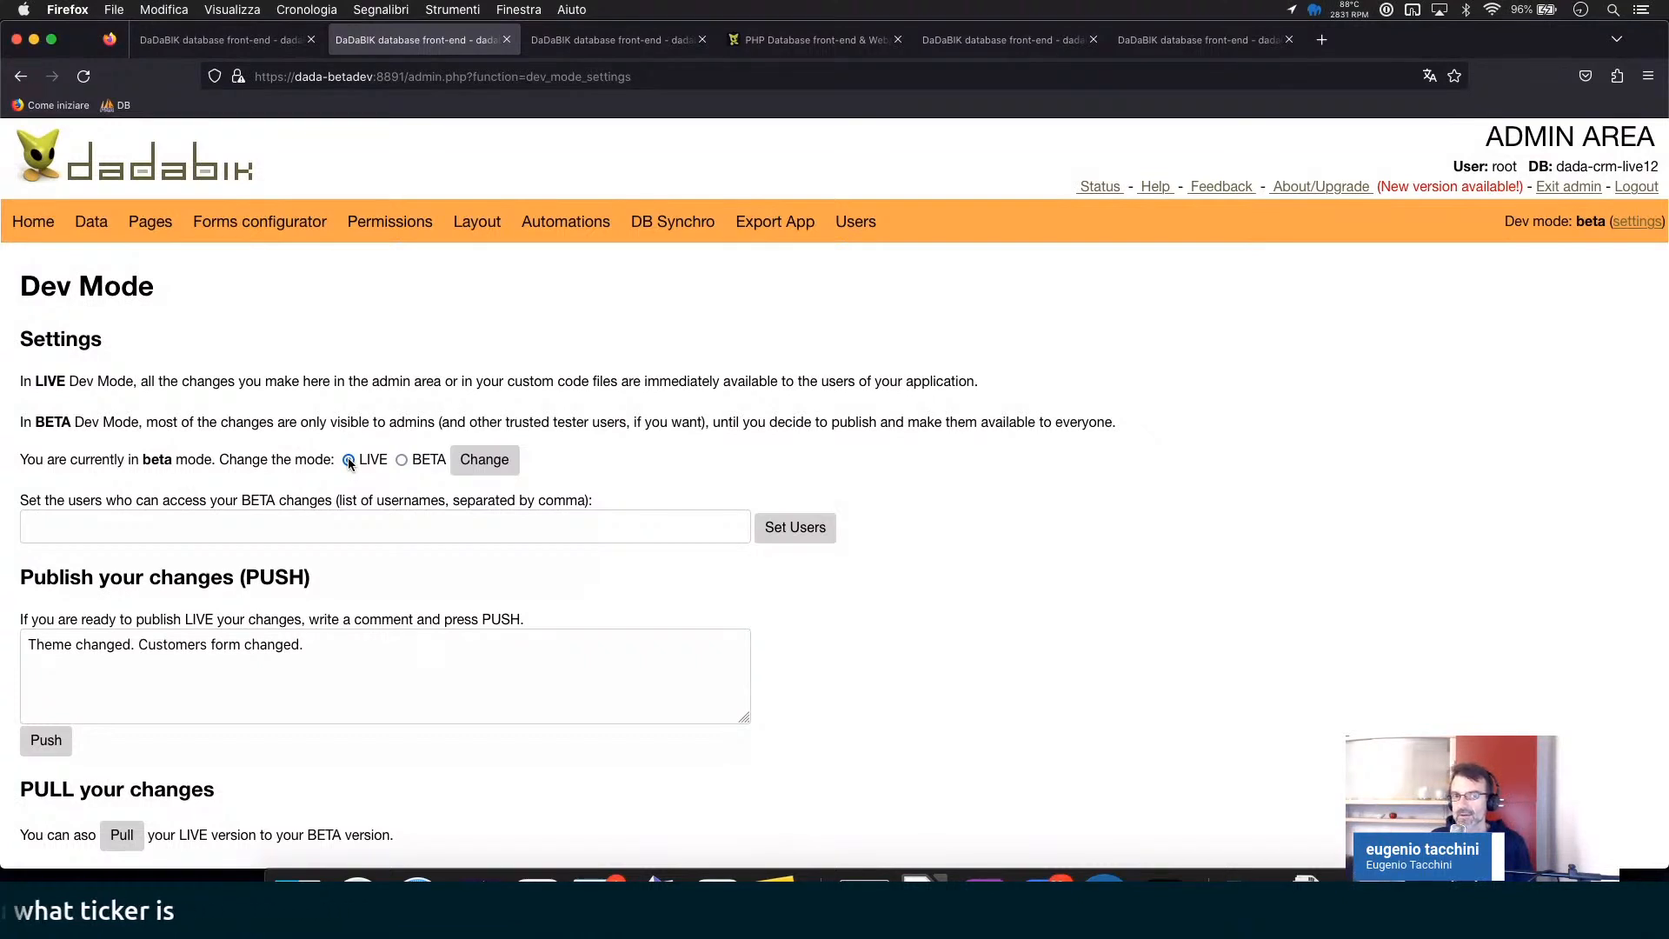
{"action": "left_click", "coordinate": [402, 460]}
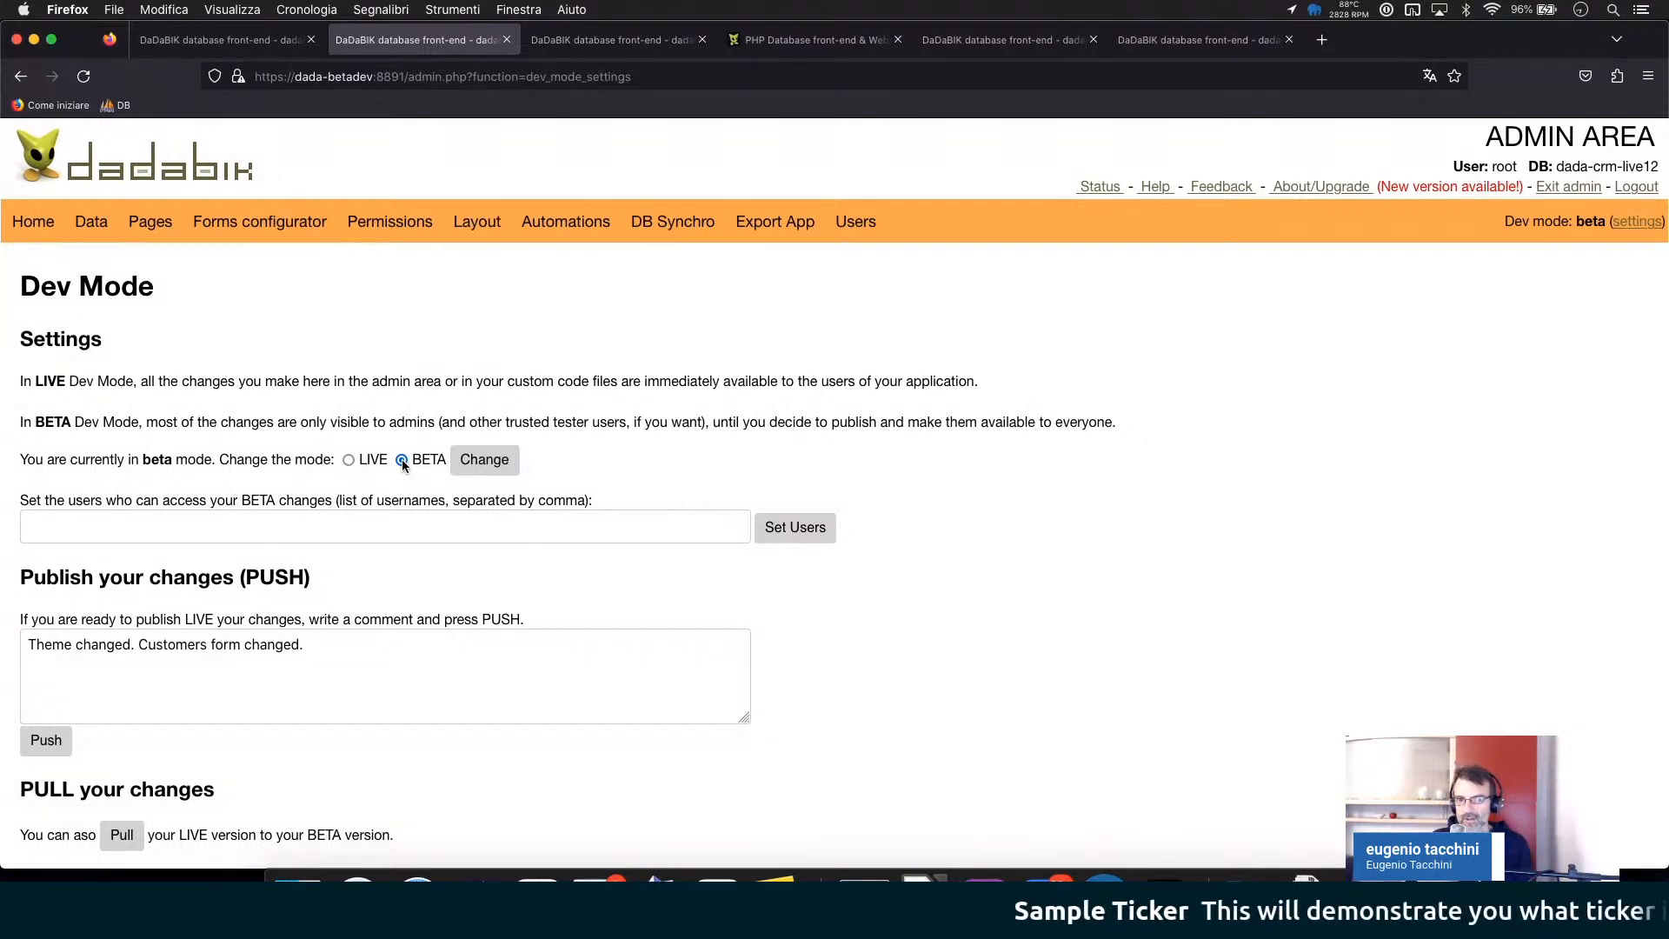
{"action": "left_click", "coordinate": [294, 517]}
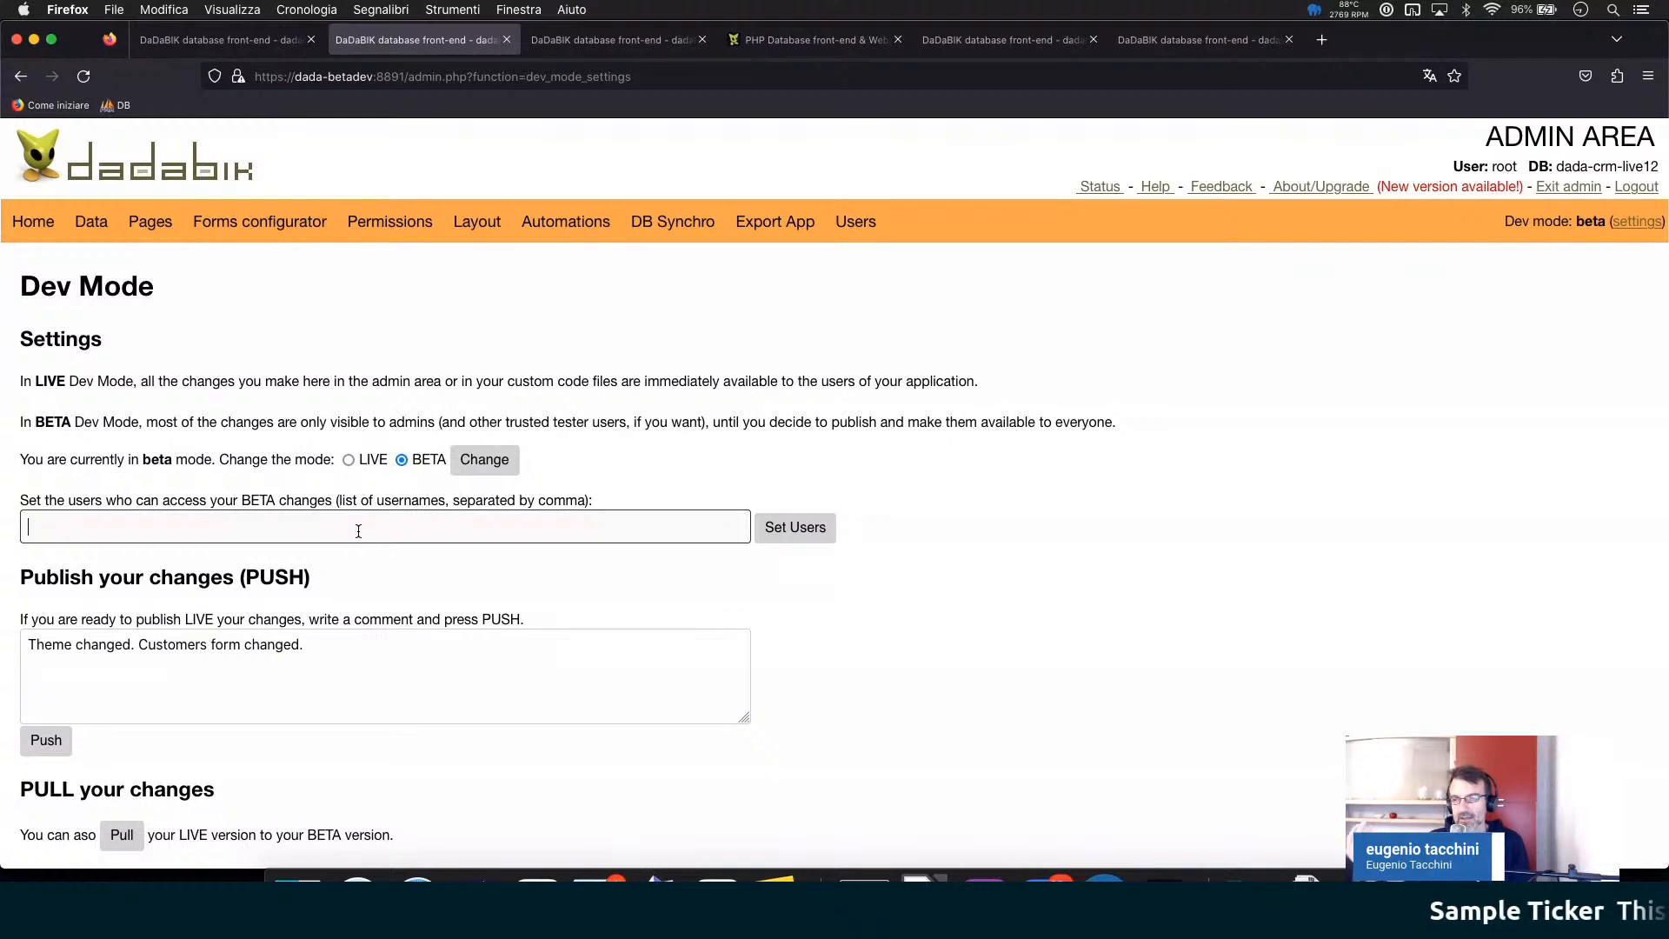
{"action": "scroll", "coordinate": [358, 531], "scroll_direction": "down", "scroll_amount": 2}
{"action": "left_click", "coordinate": [263, 597]}
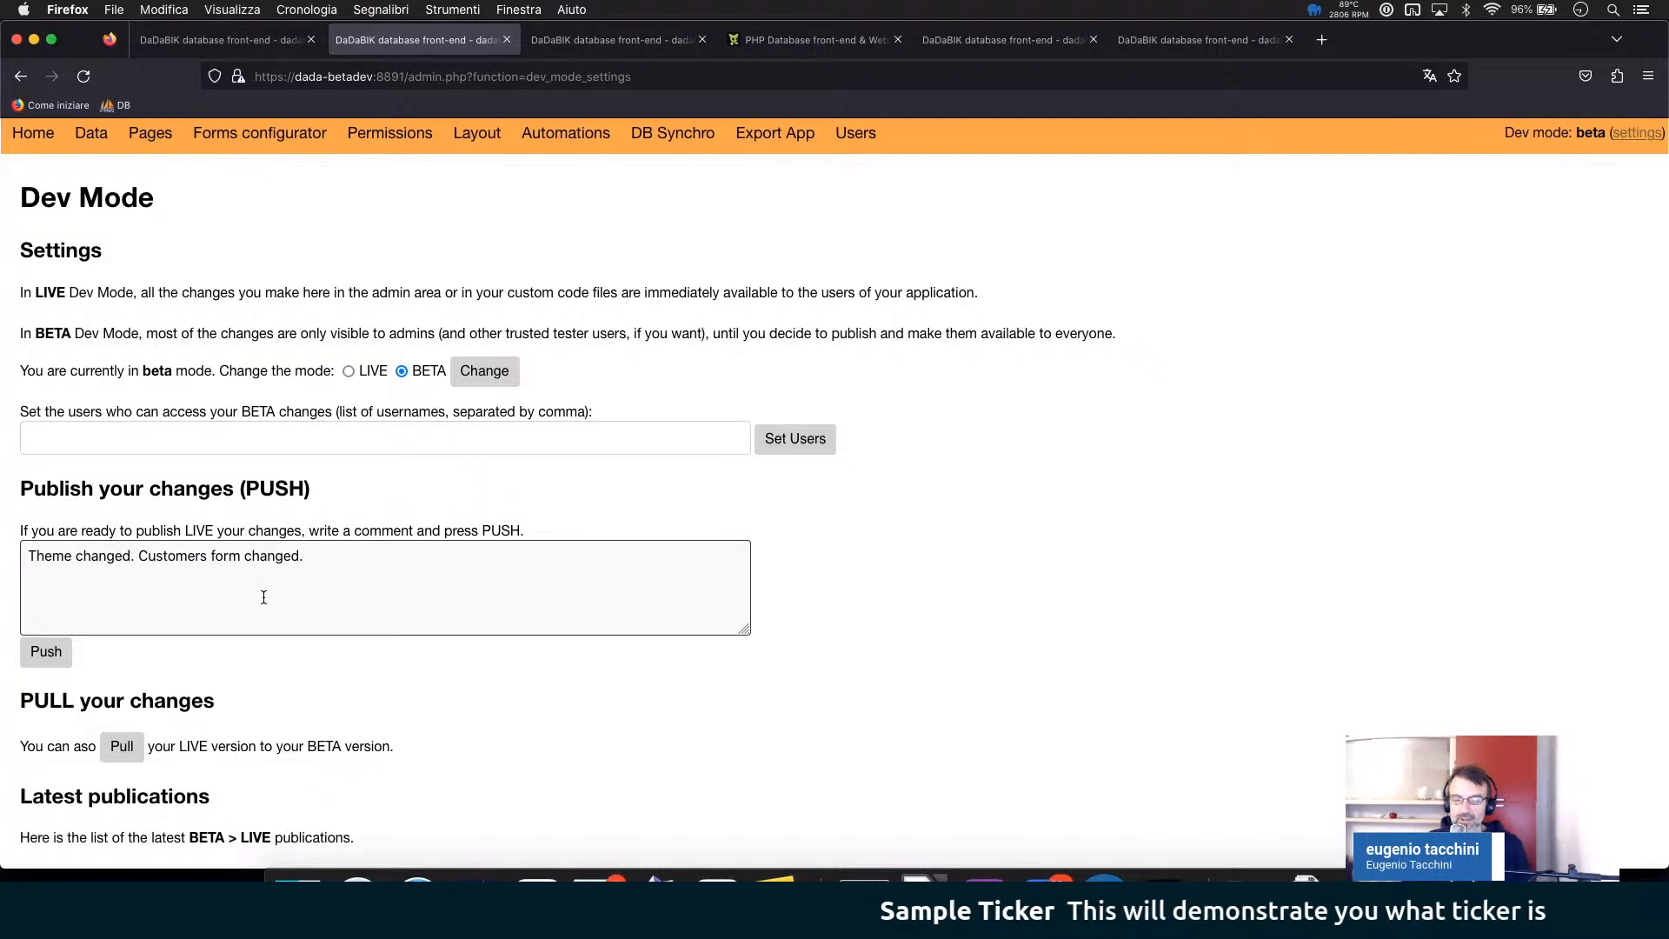
{"action": "triple_click", "coordinate": [316, 563]}
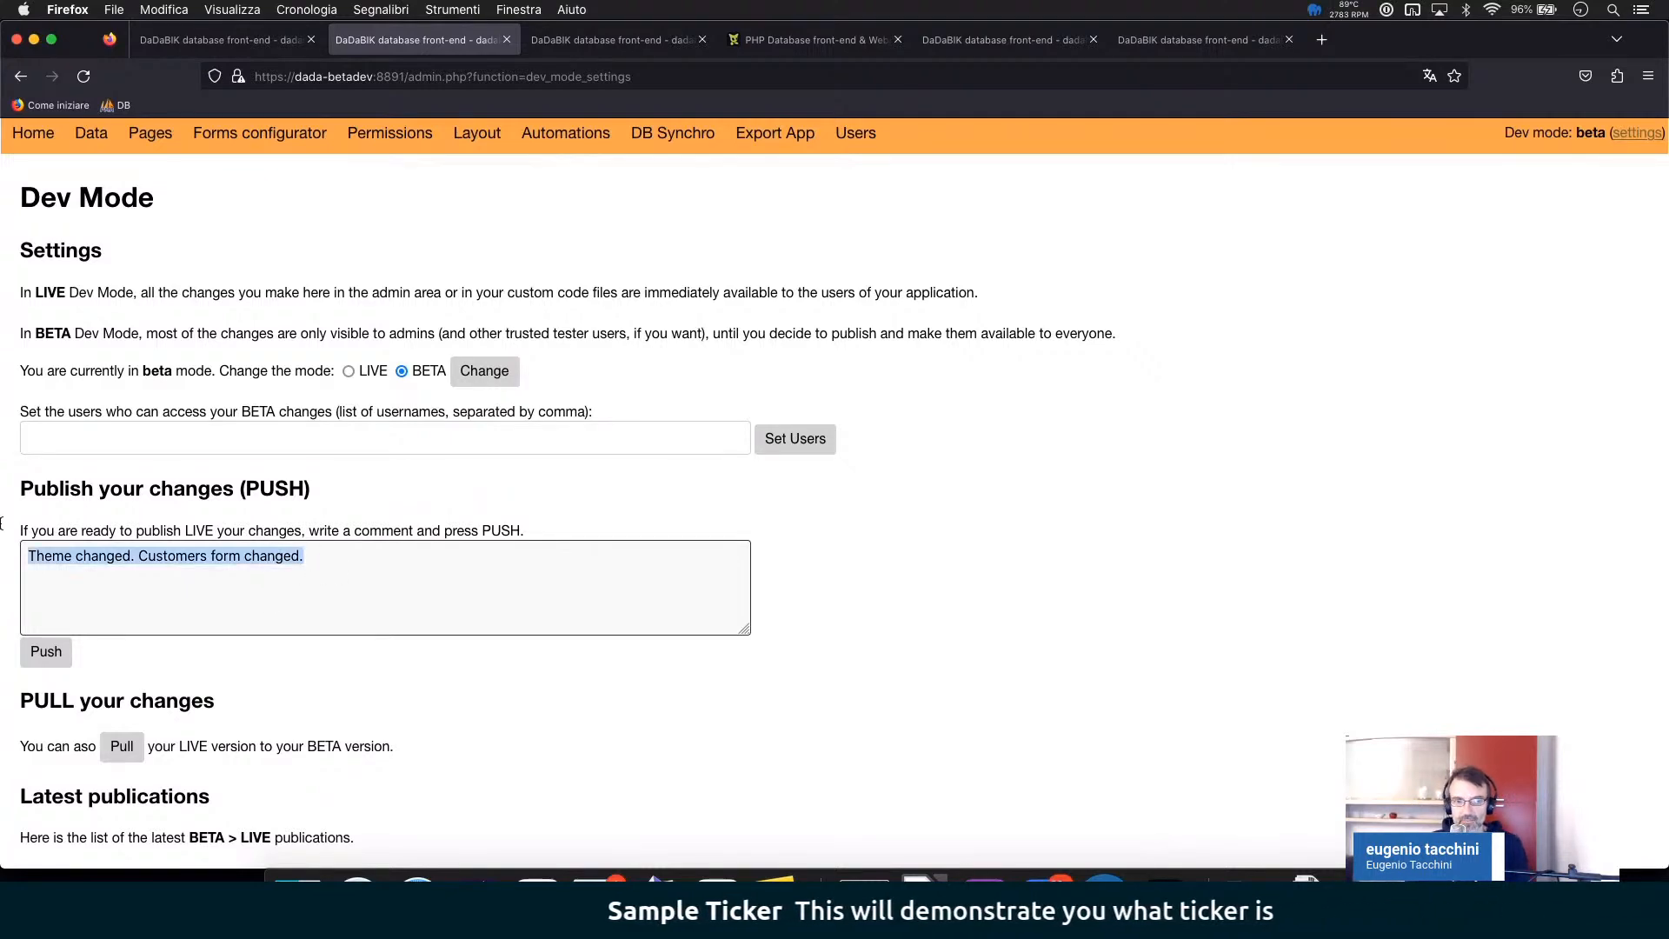
{"action": "left_click", "coordinate": [439, 701]}
{"action": "scroll", "coordinate": [440, 701], "scroll_direction": "down", "scroll_amount": 2}
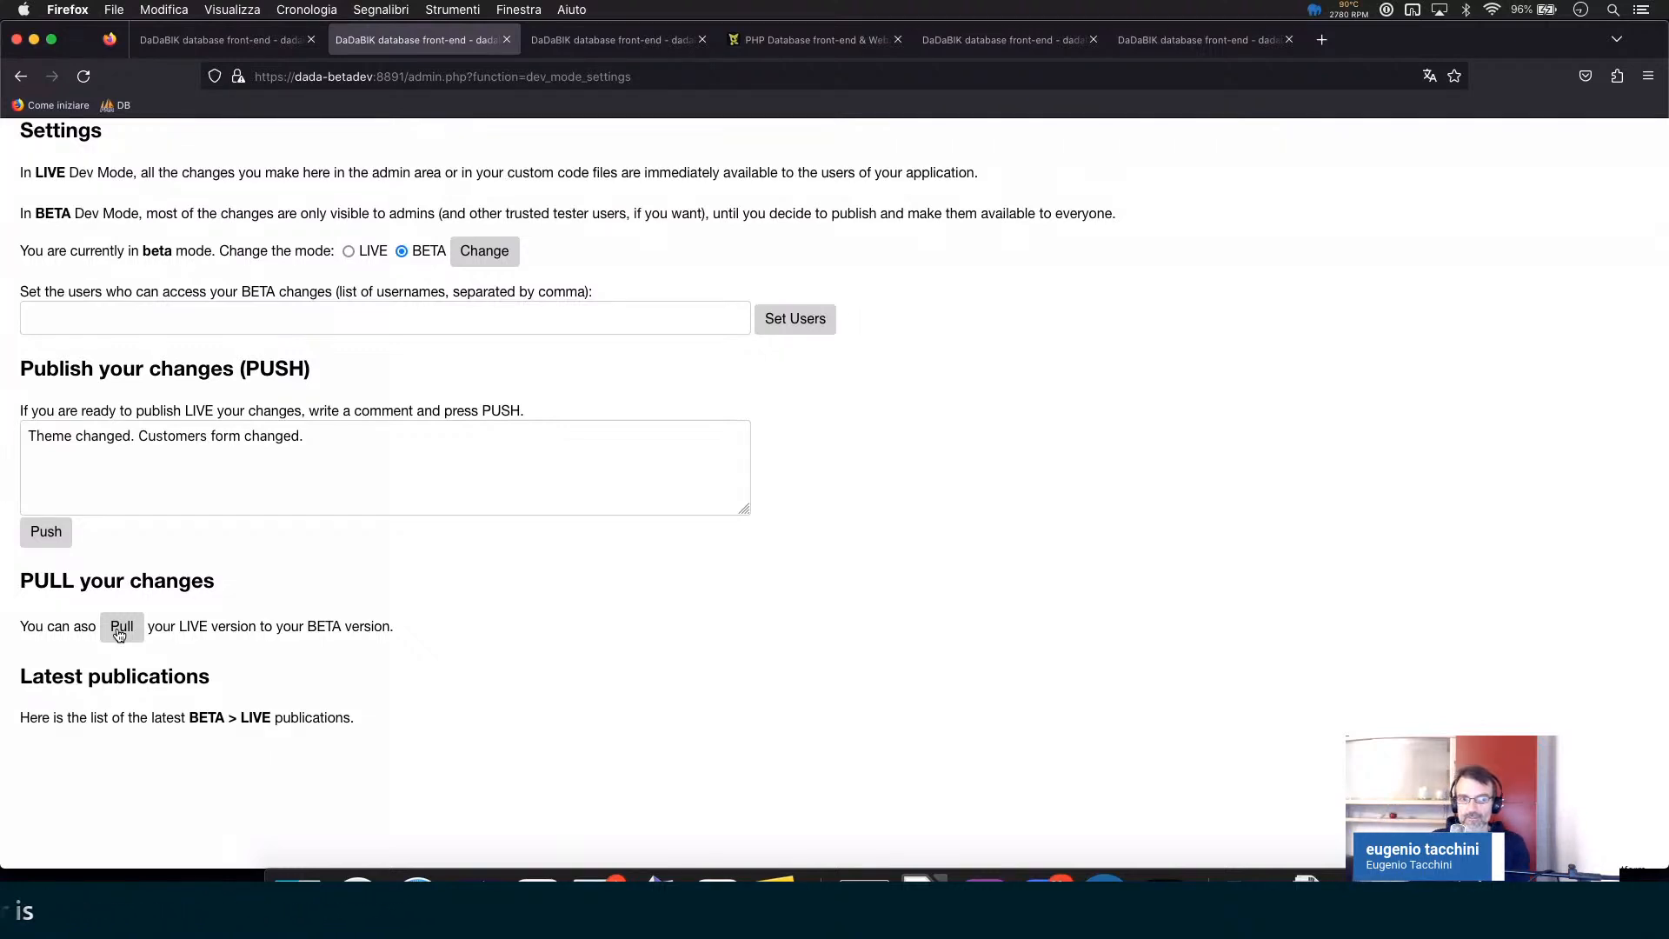
{"action": "scroll", "coordinate": [116, 694], "scroll_direction": "down", "scroll_amount": 1}
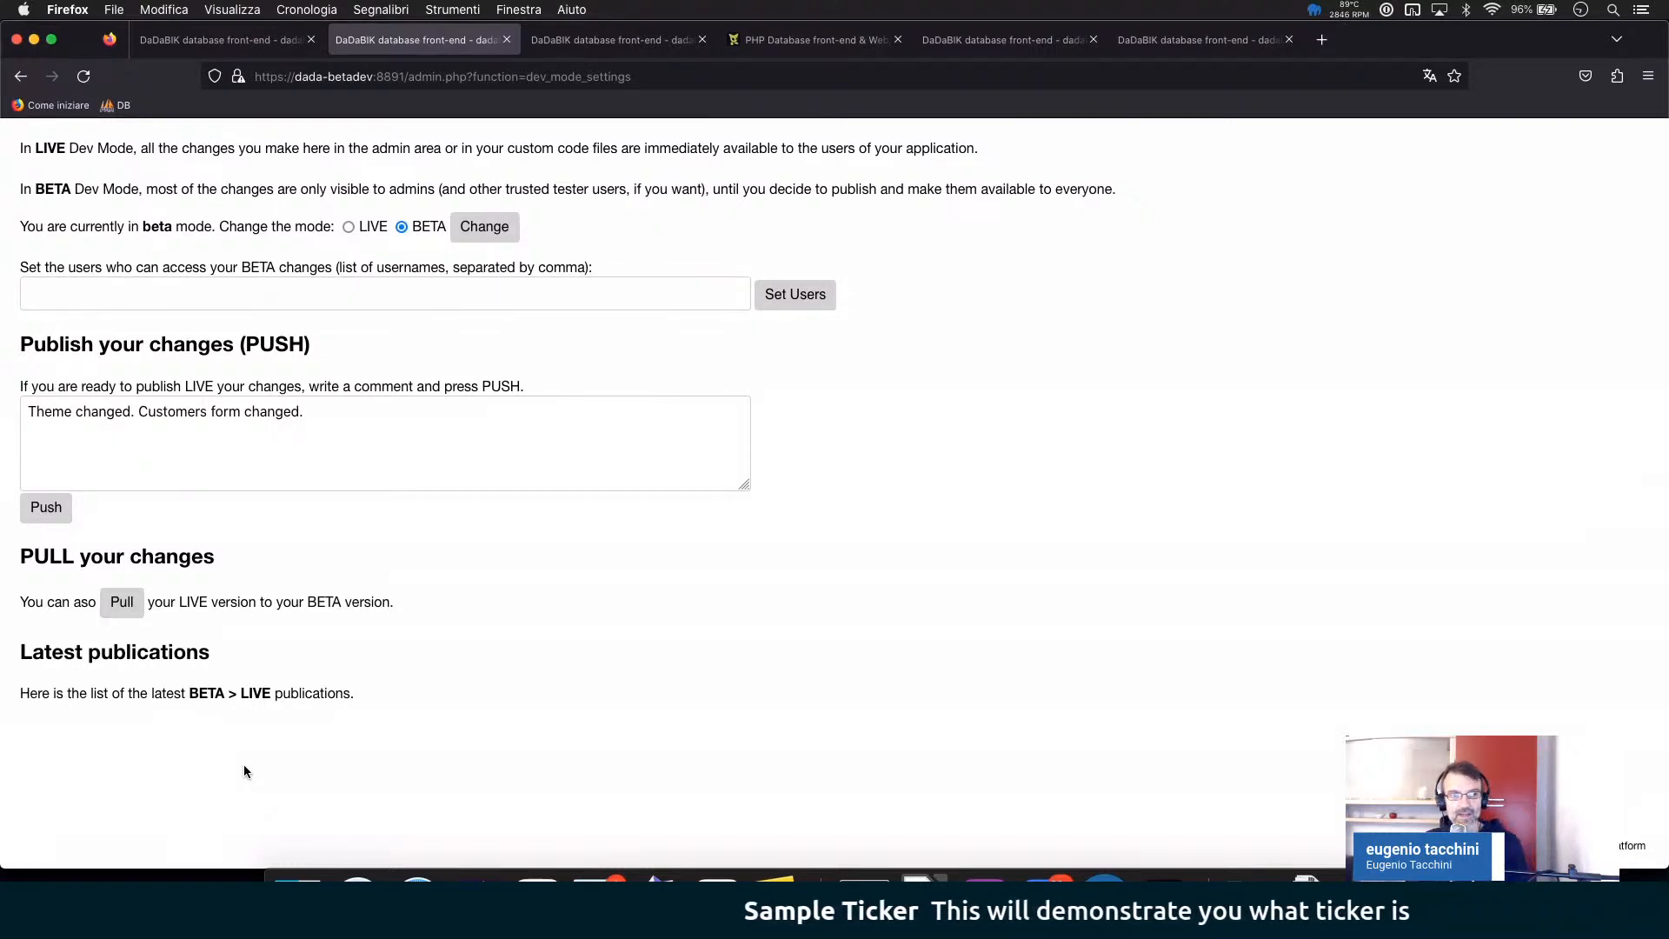
- Show the application's custom pages in the admin area and add a new page
{"action": "scroll", "coordinate": [245, 768], "scroll_direction": "up", "scroll_amount": 5}
{"action": "scroll", "coordinate": [243, 766], "scroll_direction": "up", "scroll_amount": 1}
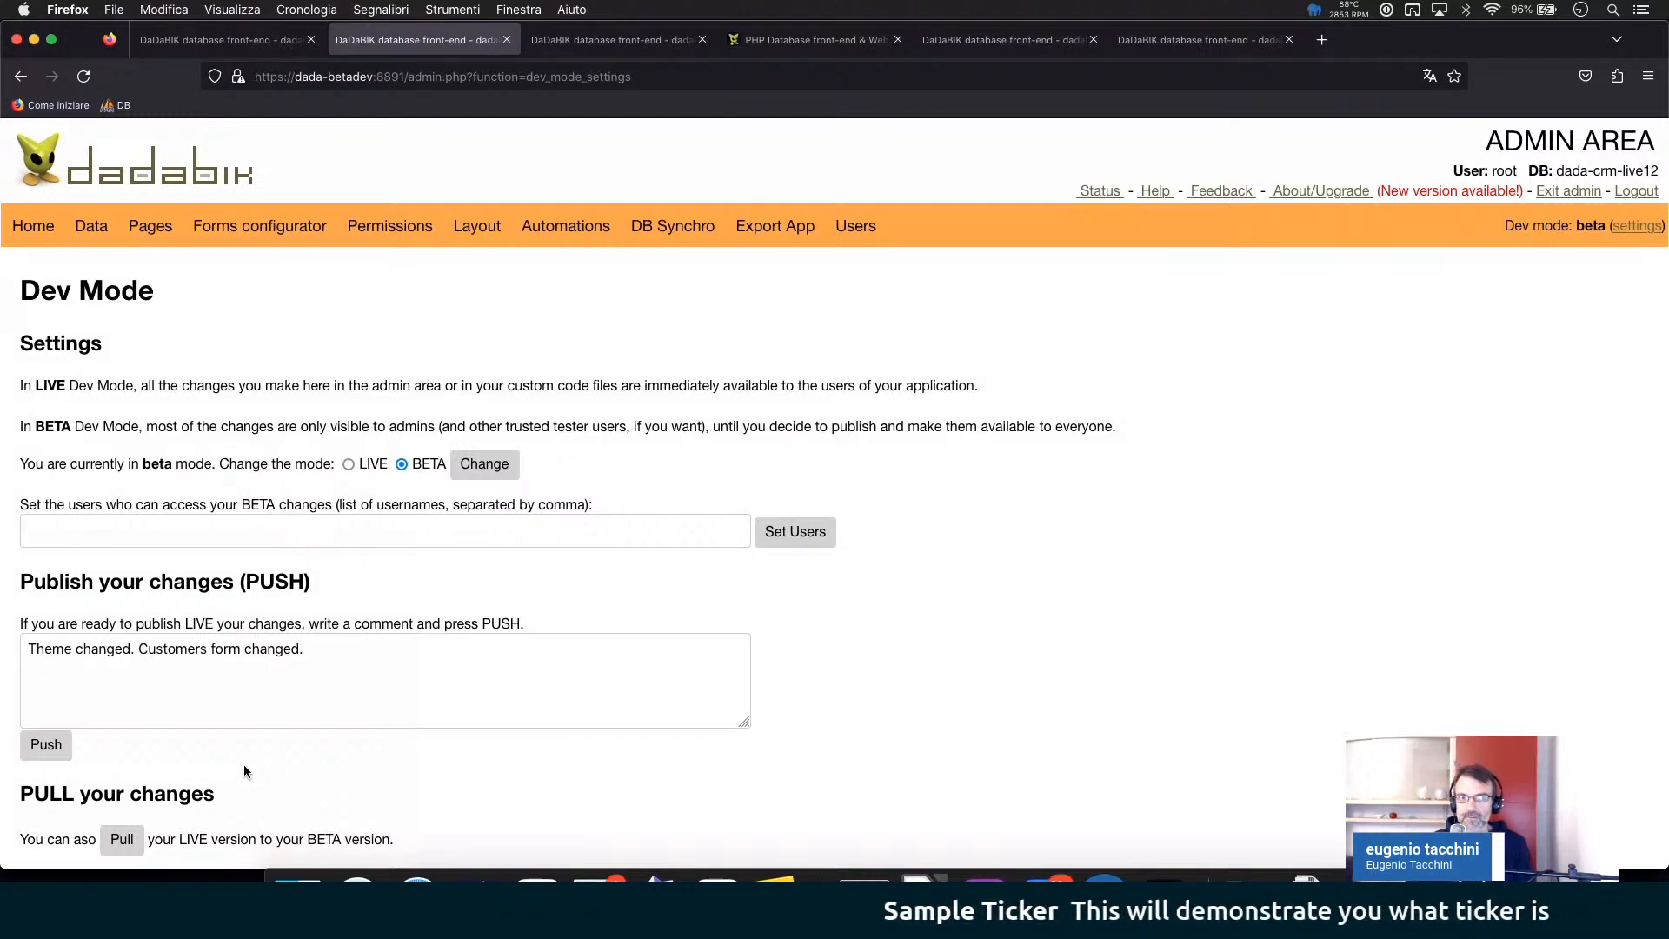
{"action": "left_click", "coordinate": [150, 227]}
{"action": "scroll", "coordinate": [358, 478], "scroll_direction": "down", "scroll_amount": 3}
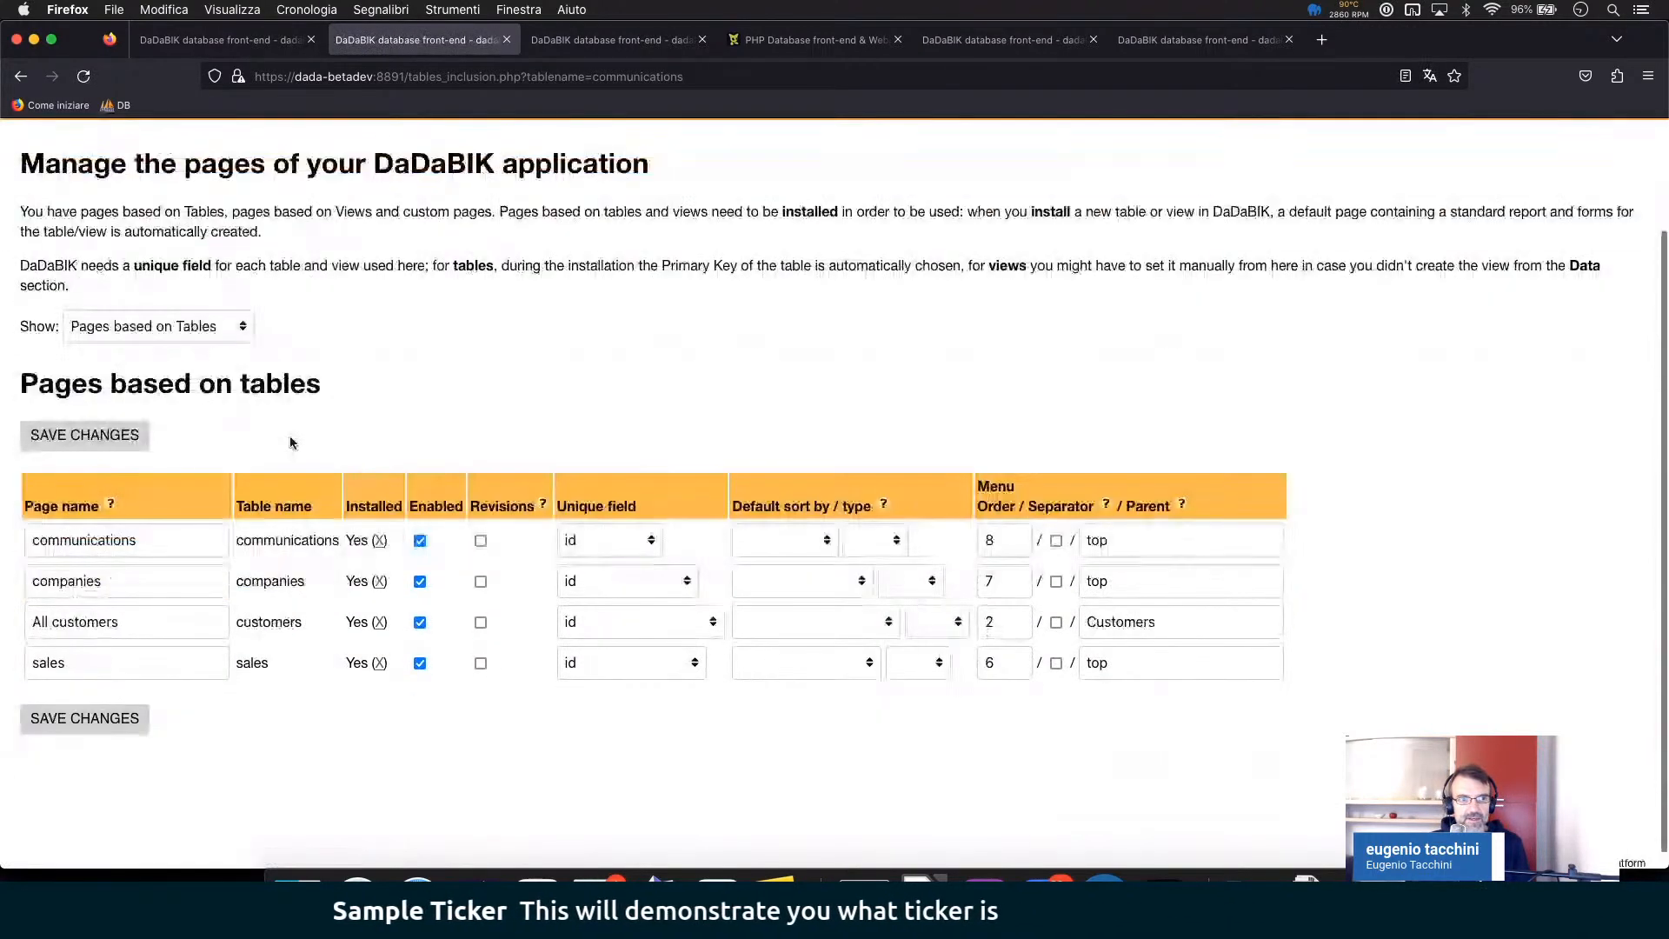
{"action": "left_click", "coordinate": [149, 325]}
{"action": "left_click", "coordinate": [139, 403]}
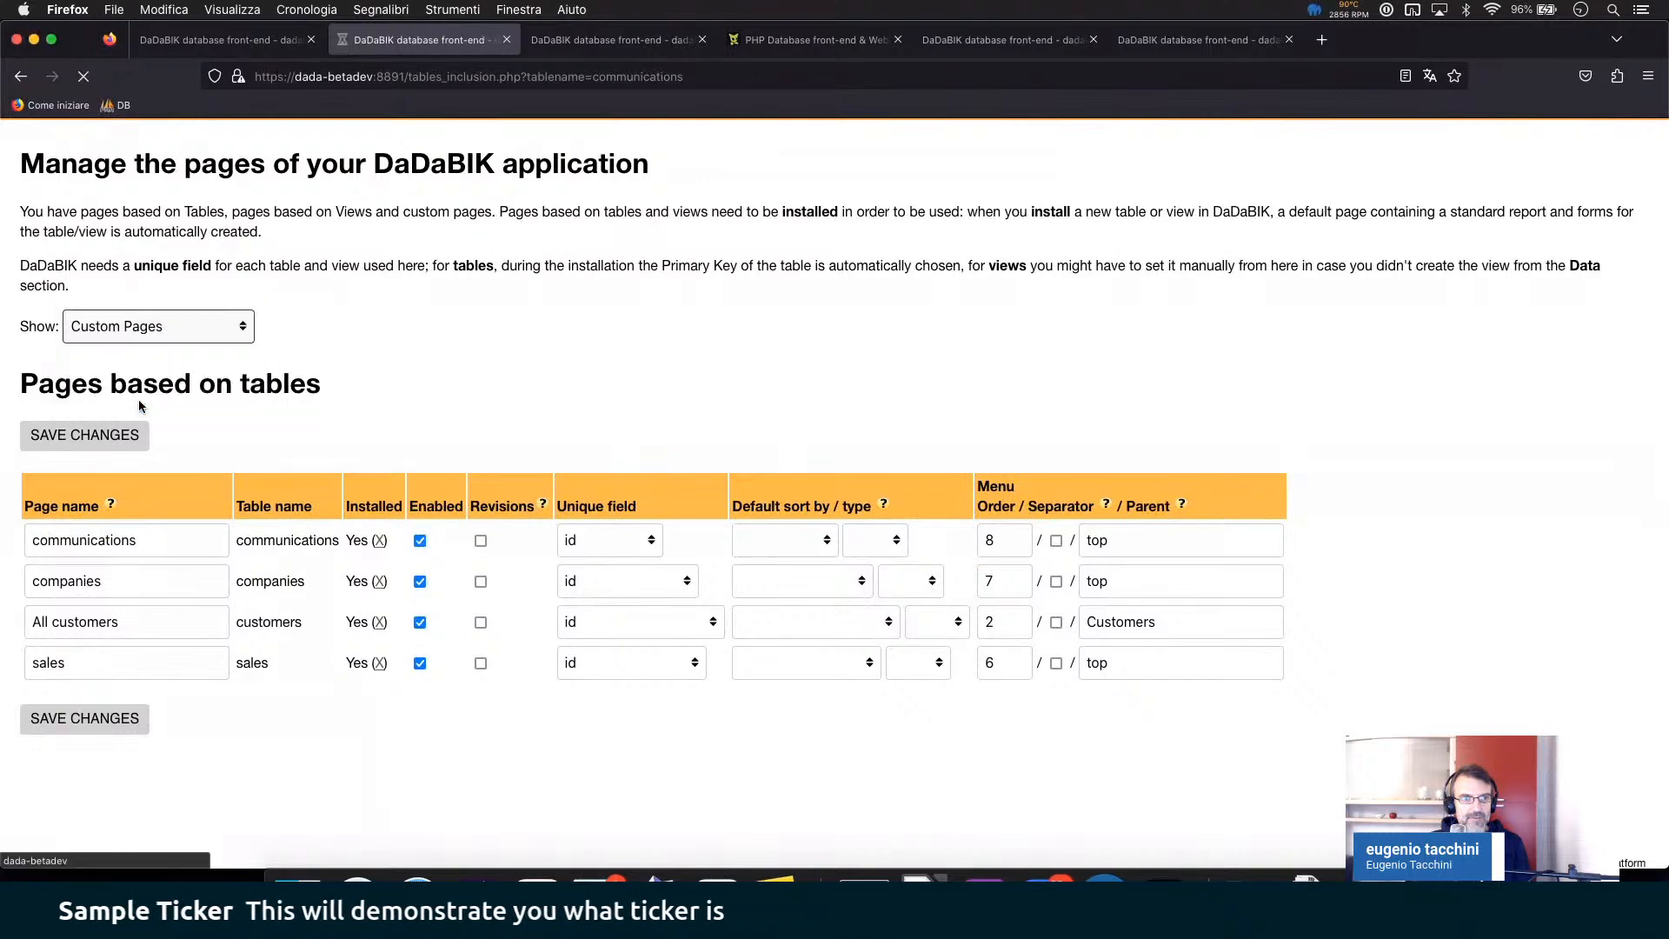
{"action": "scroll", "coordinate": [194, 452], "scroll_direction": "down", "scroll_amount": 3}
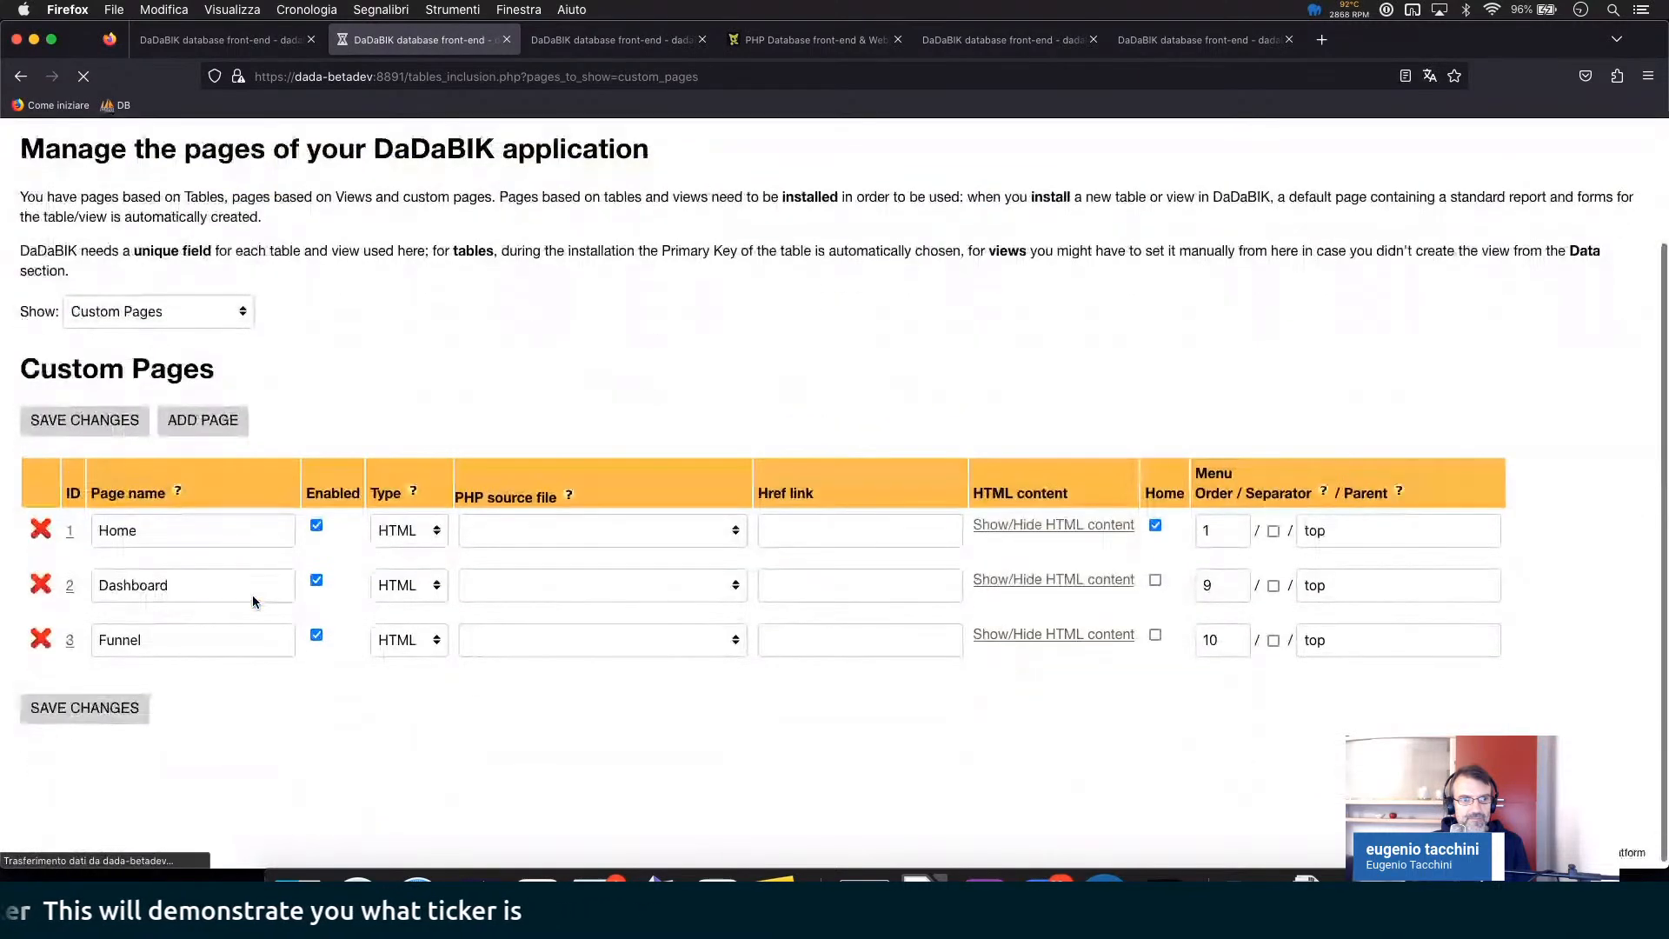
{"action": "left_click", "coordinate": [218, 425]}
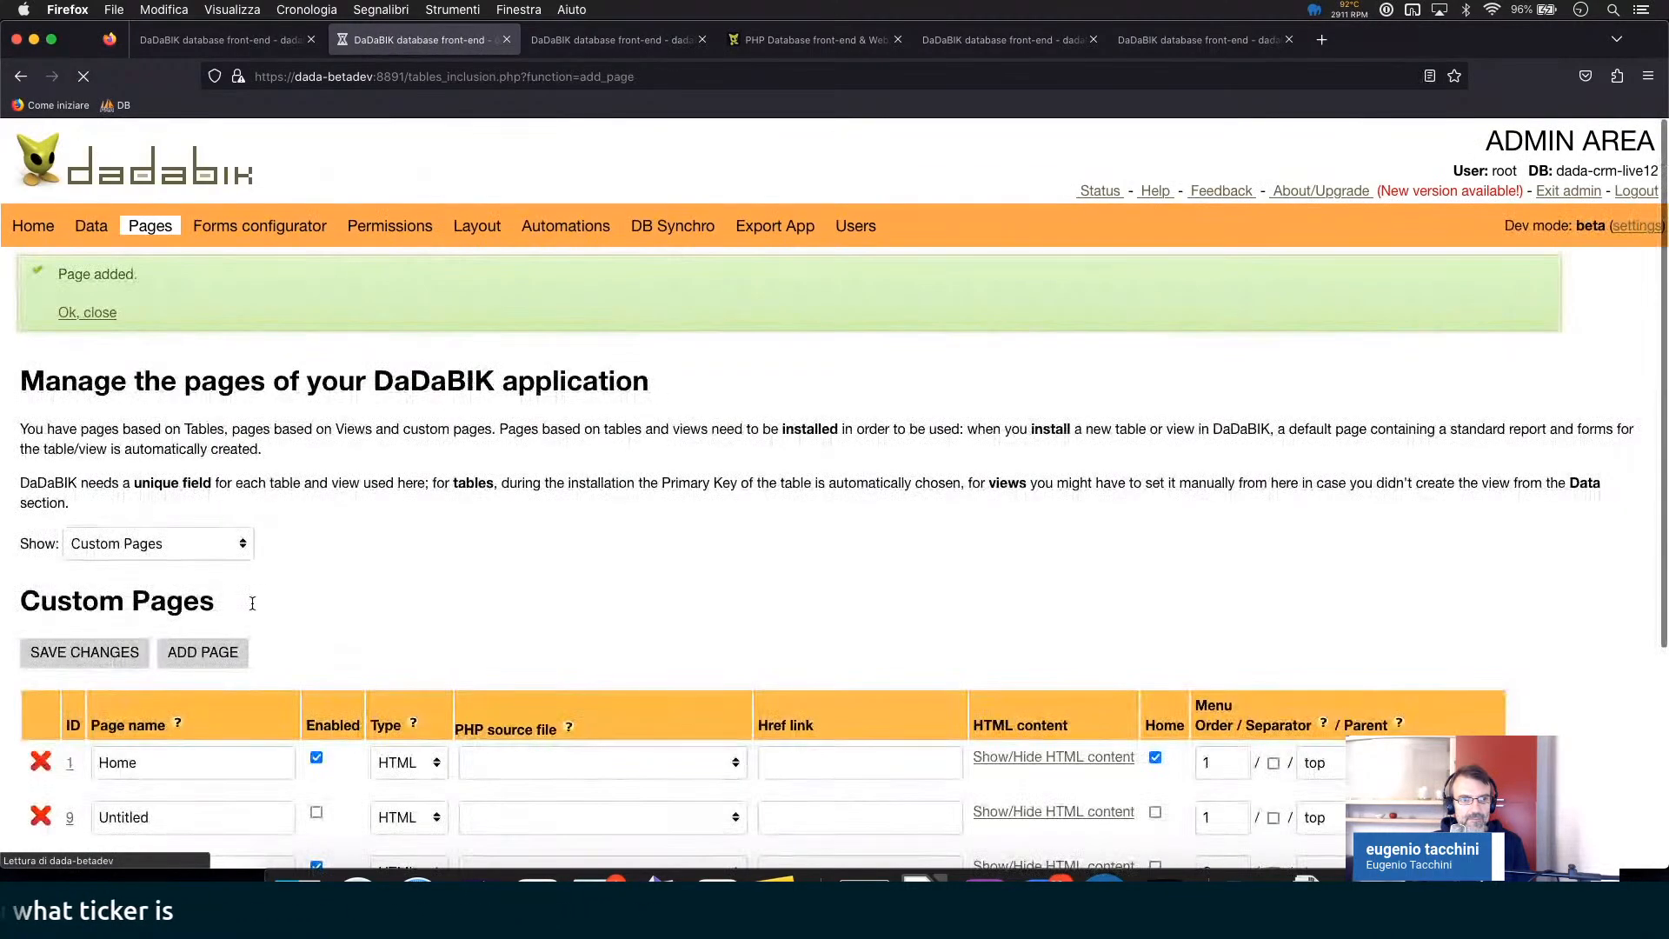
- Name the new custom page "Test for LIVE" and enable it
{"action": "scroll", "coordinate": [253, 603], "scroll_direction": "down", "scroll_amount": 4}
{"action": "double_click", "coordinate": [132, 523]}
{"action": "type", "text": "Test for LIVE"}
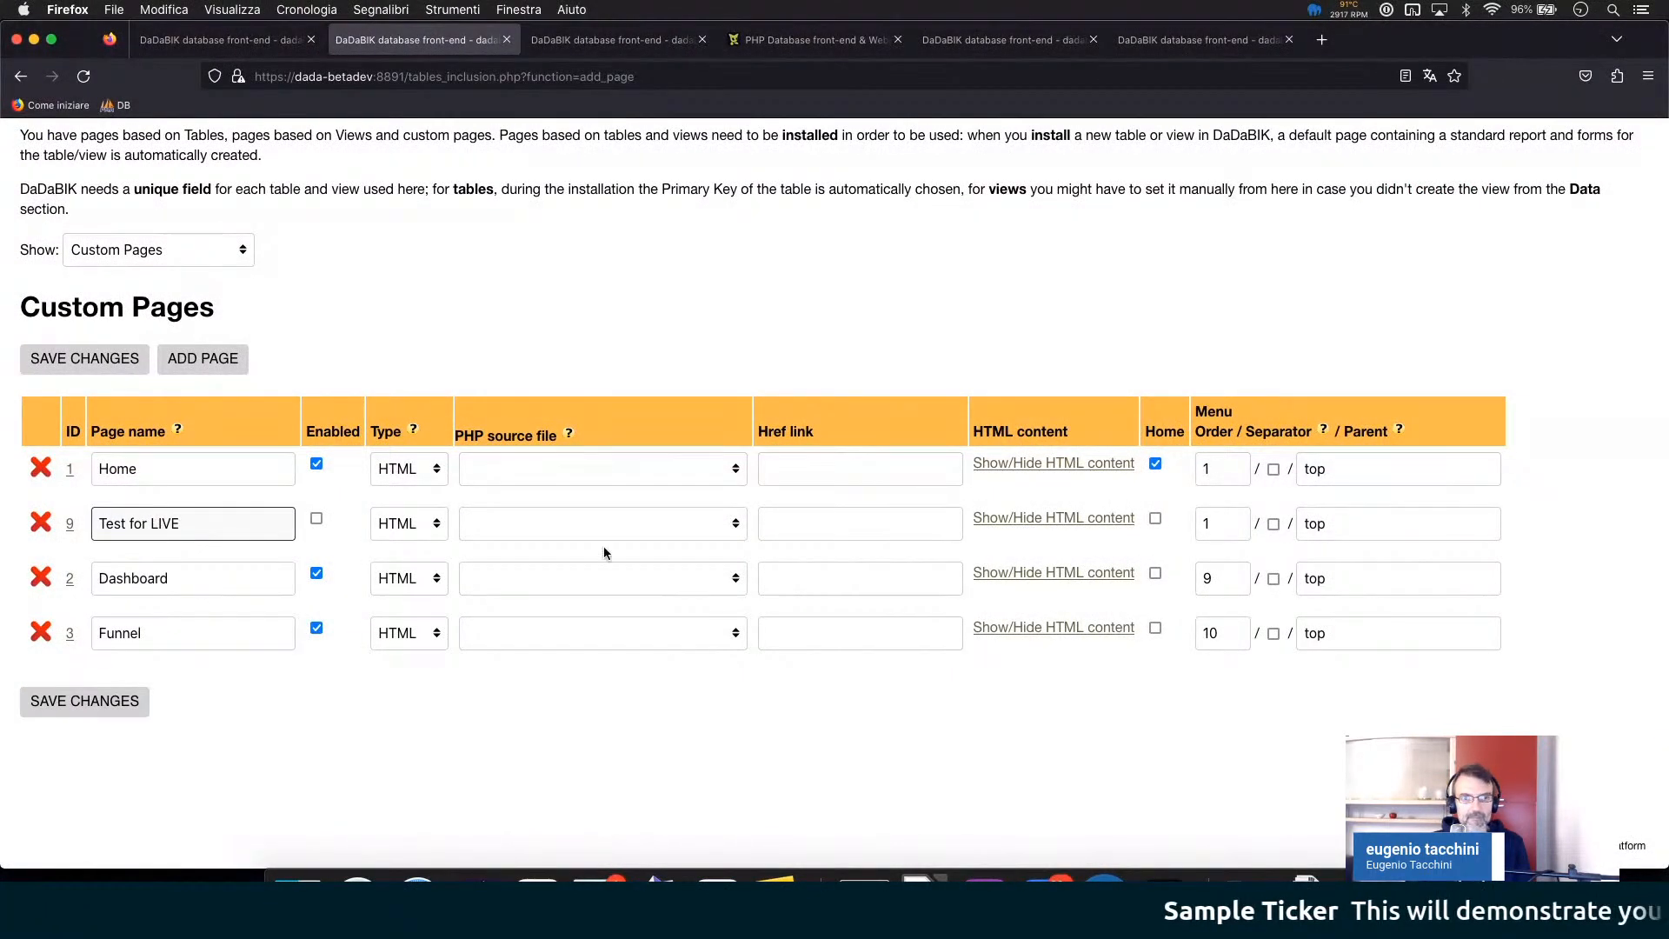
{"action": "left_click", "coordinate": [316, 519]}
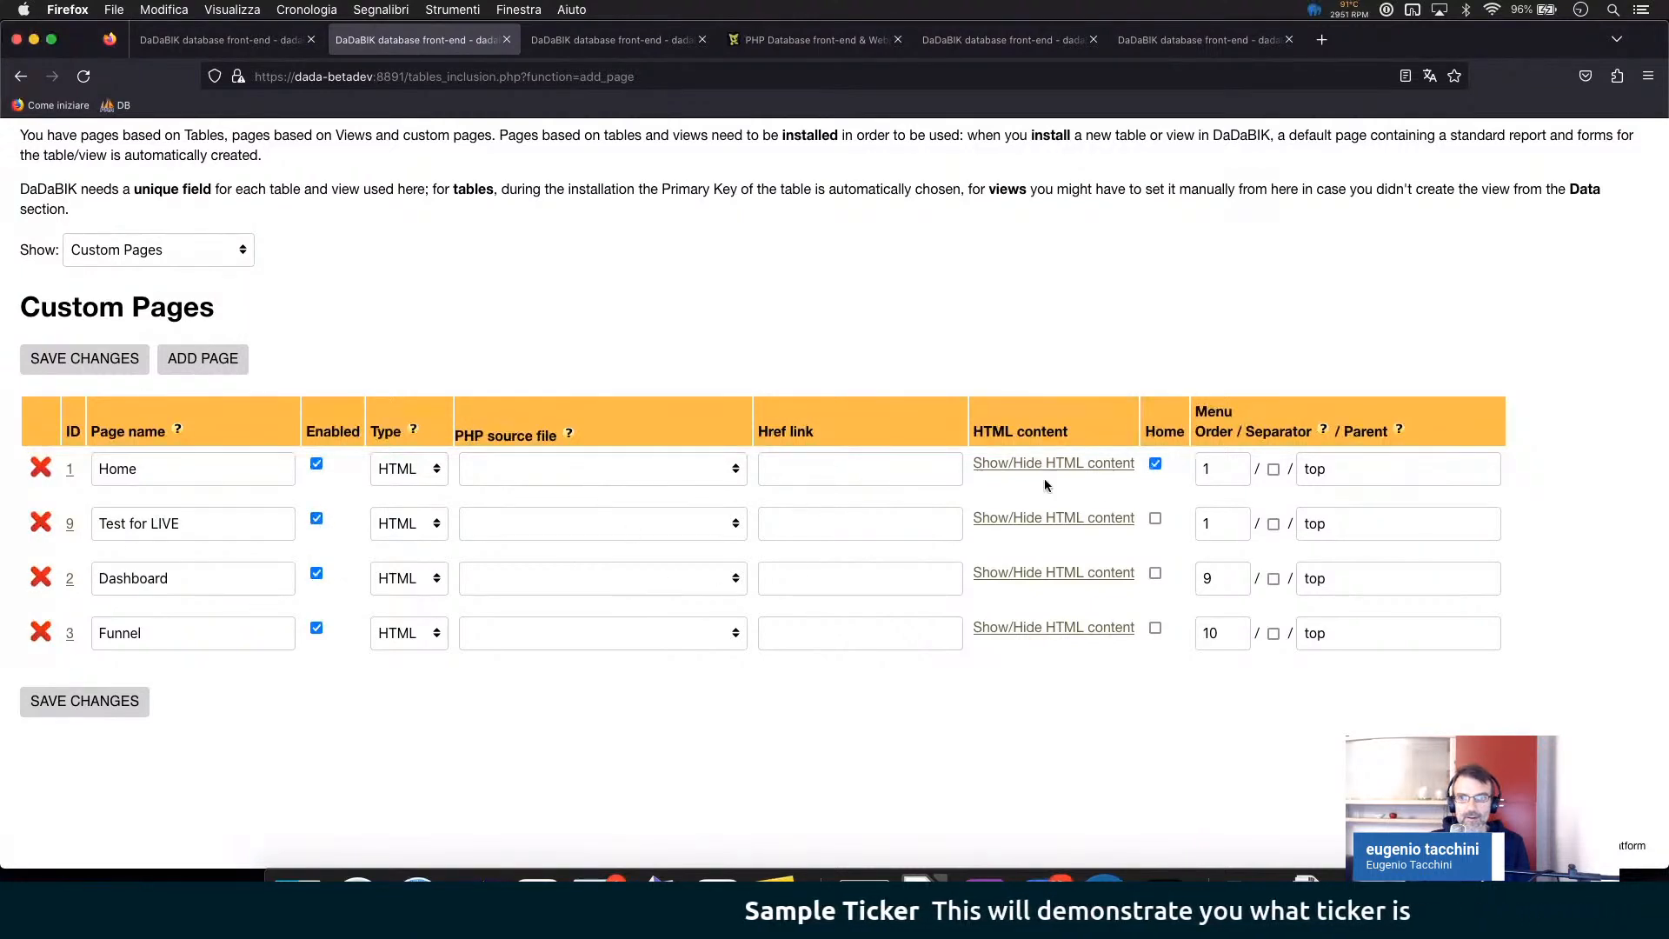
- Replace the draft HTML content of the Test for LIVE page with "Hi!!!!!" and save the custom page changes
{"action": "left_click", "coordinate": [1087, 520]}
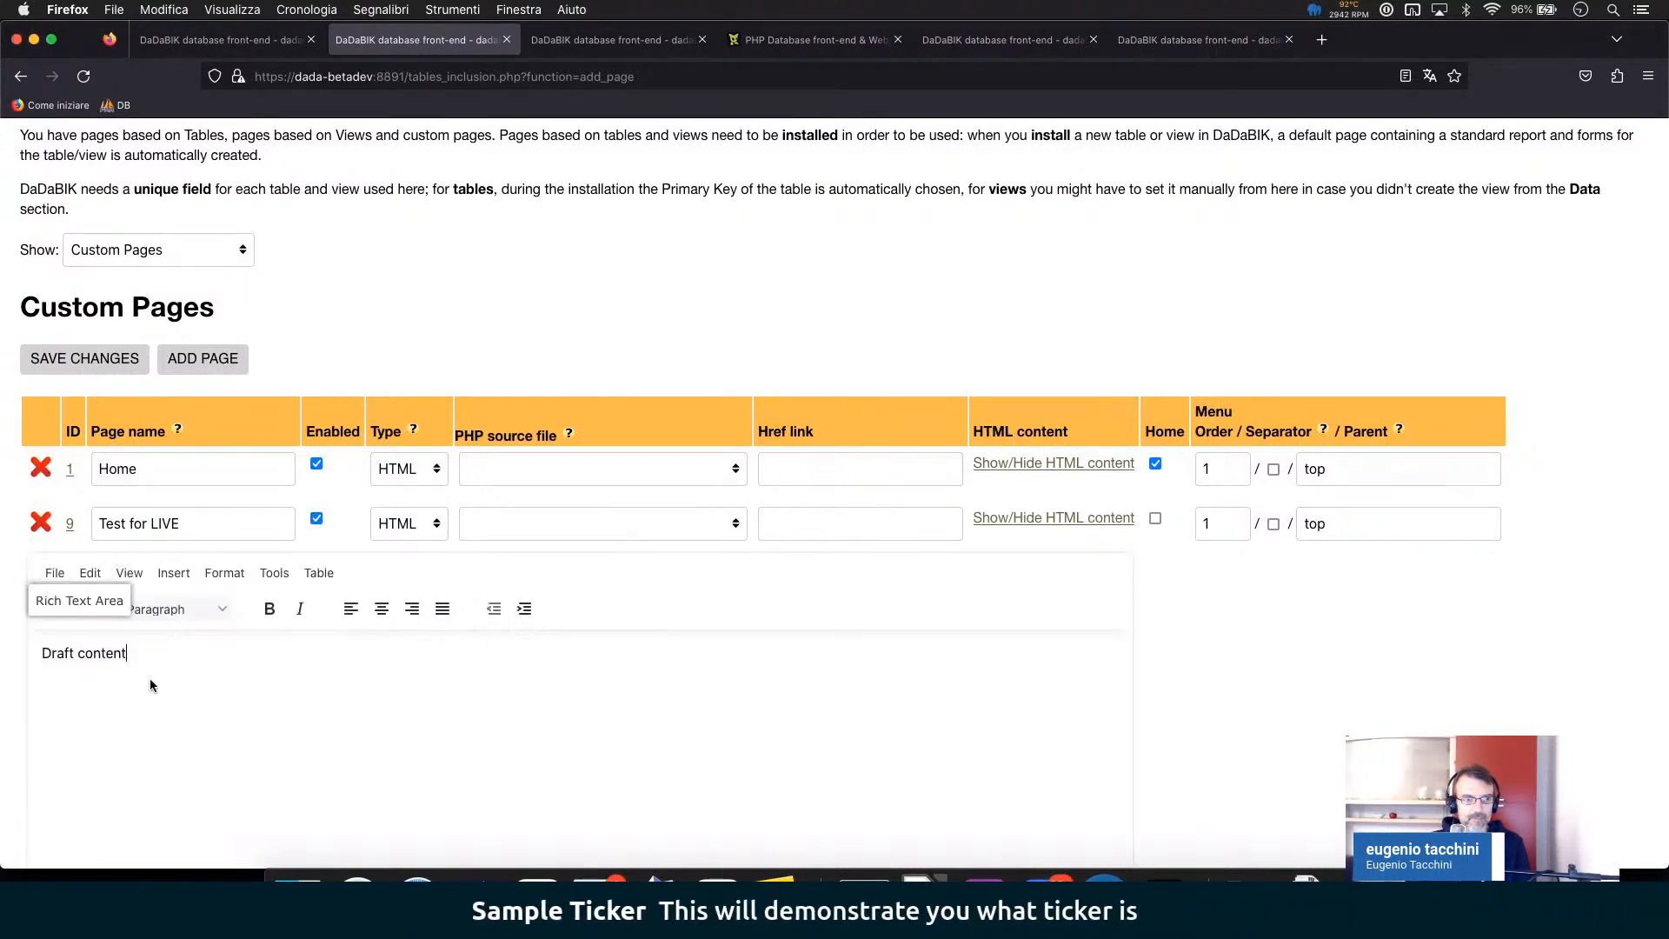
{"action": "left_click_drag", "start_coordinate": [142, 658], "coordinate": [35, 654]}
{"action": "type", "text": "Hi!!!!!"}
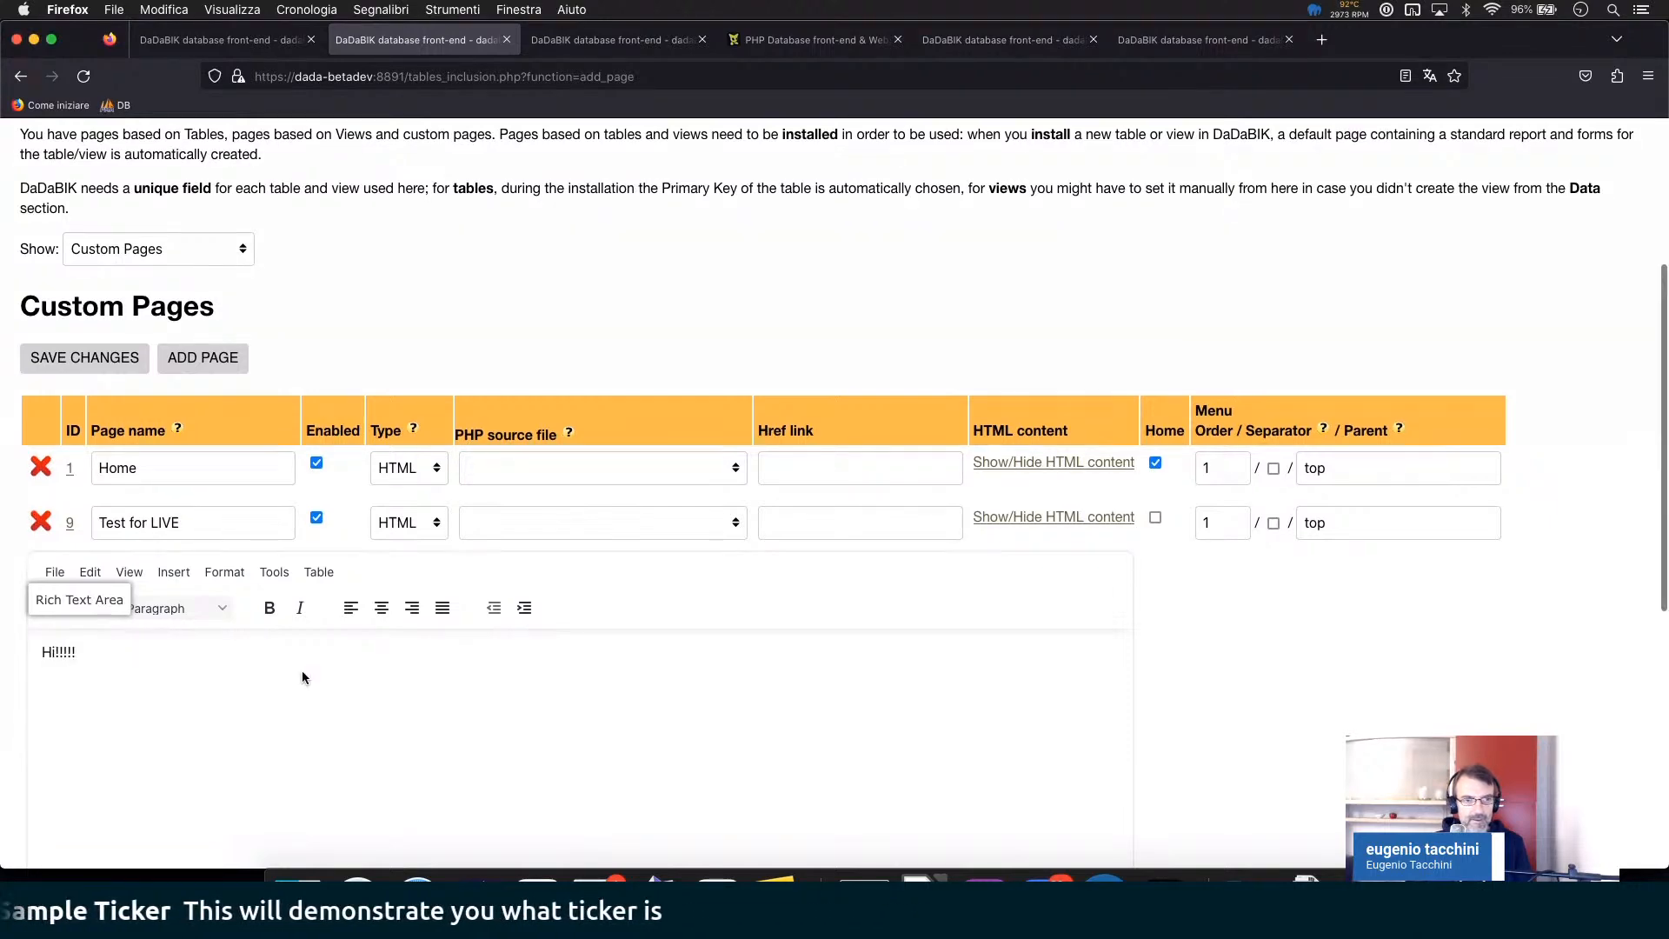
{"action": "scroll", "coordinate": [313, 656], "scroll_direction": "down", "scroll_amount": 3}
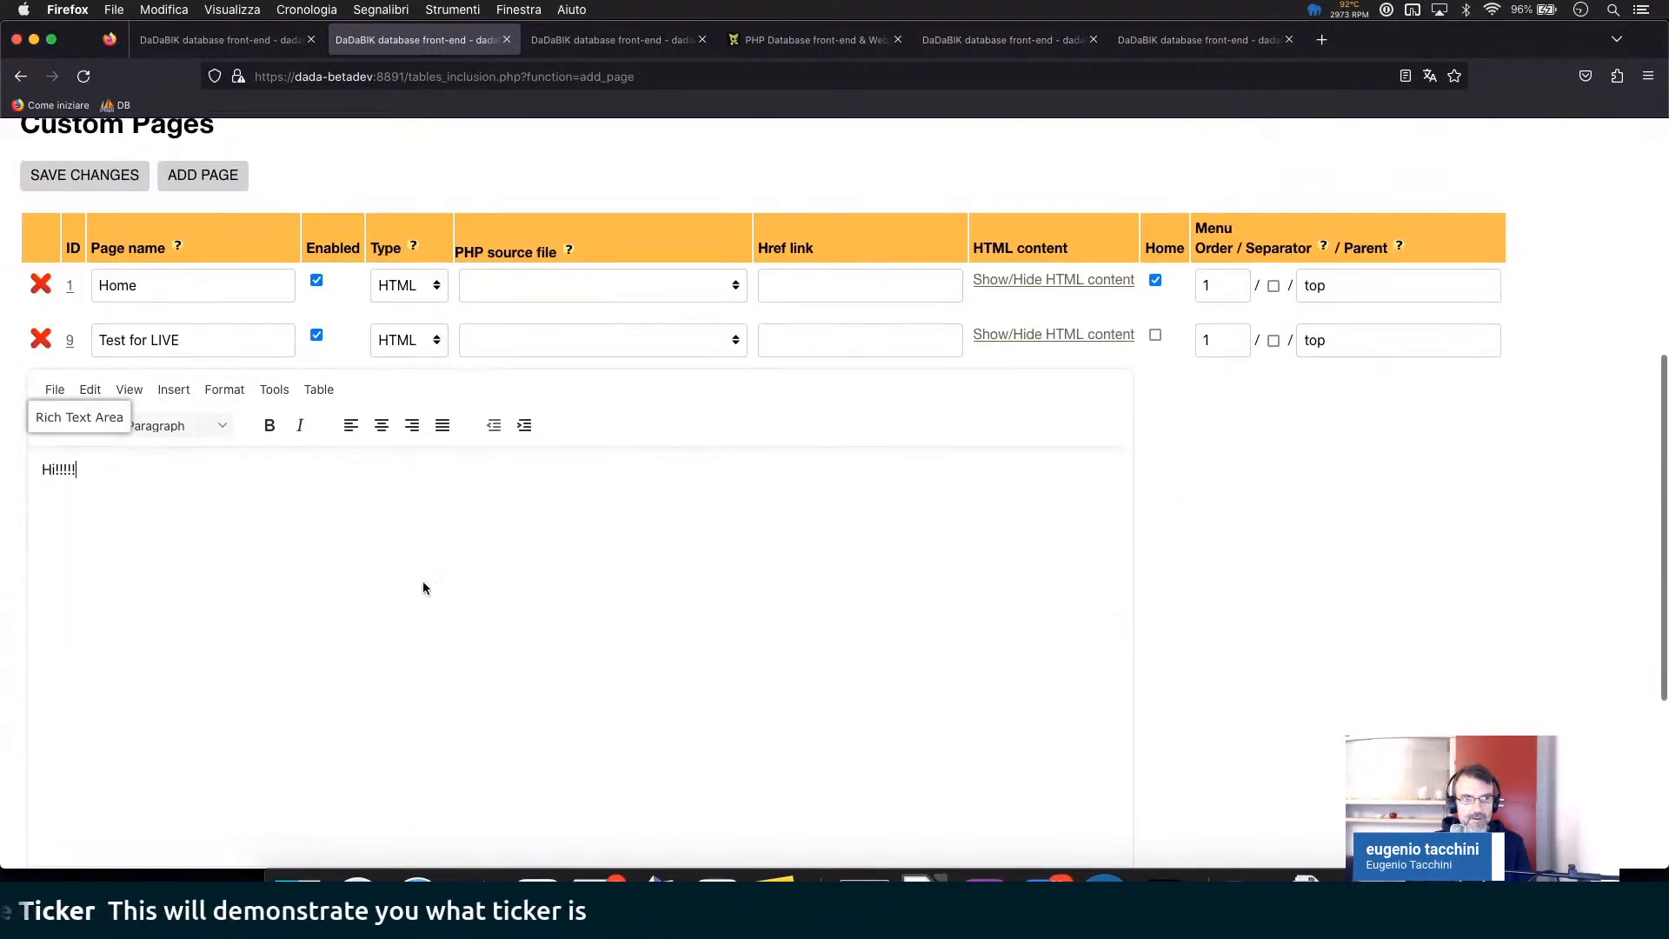
{"action": "scroll", "coordinate": [476, 585], "scroll_direction": "down", "scroll_amount": 2}
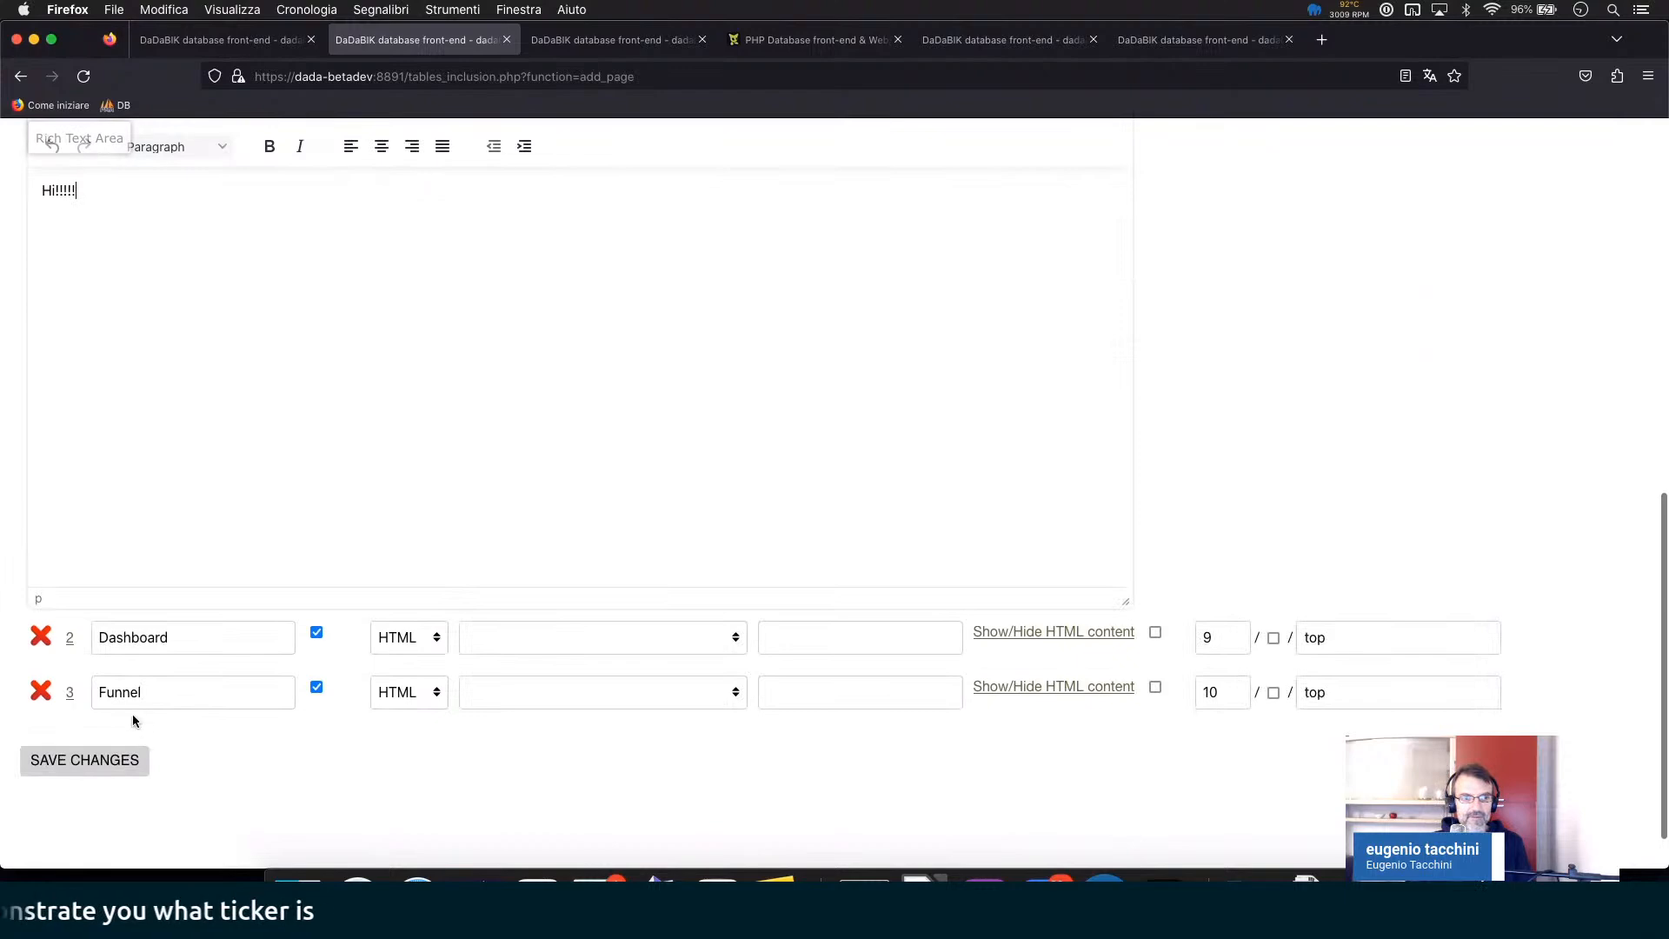
{"action": "left_click", "coordinate": [92, 760]}
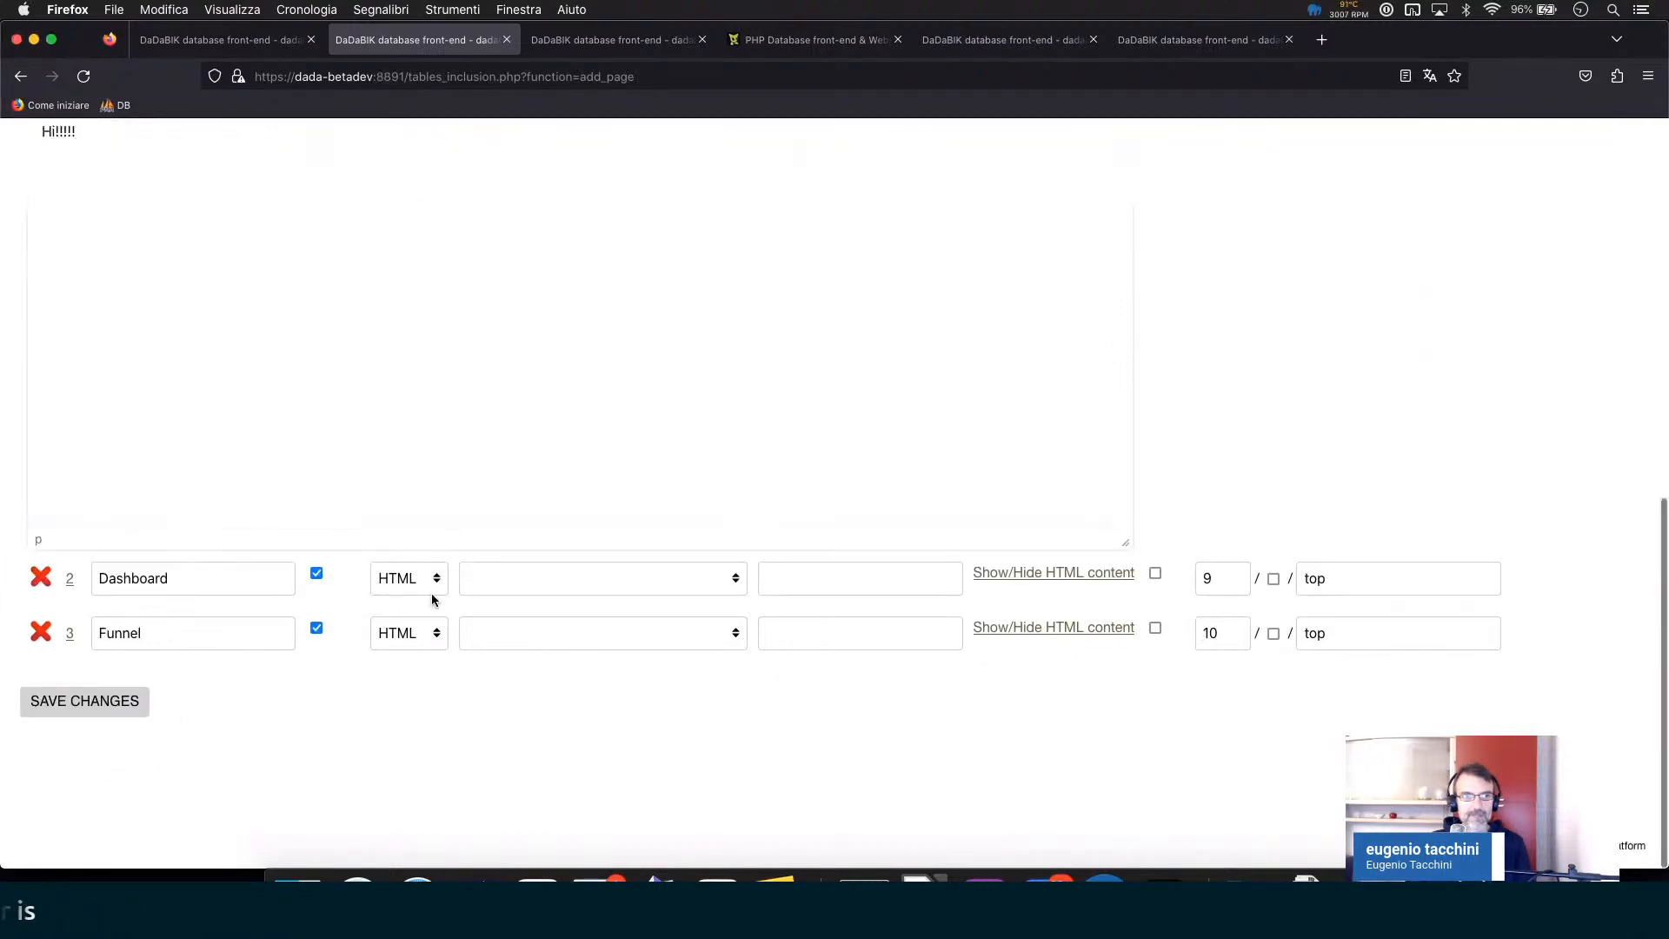
{"action": "scroll", "coordinate": [431, 592], "scroll_direction": "up", "scroll_amount": 7}
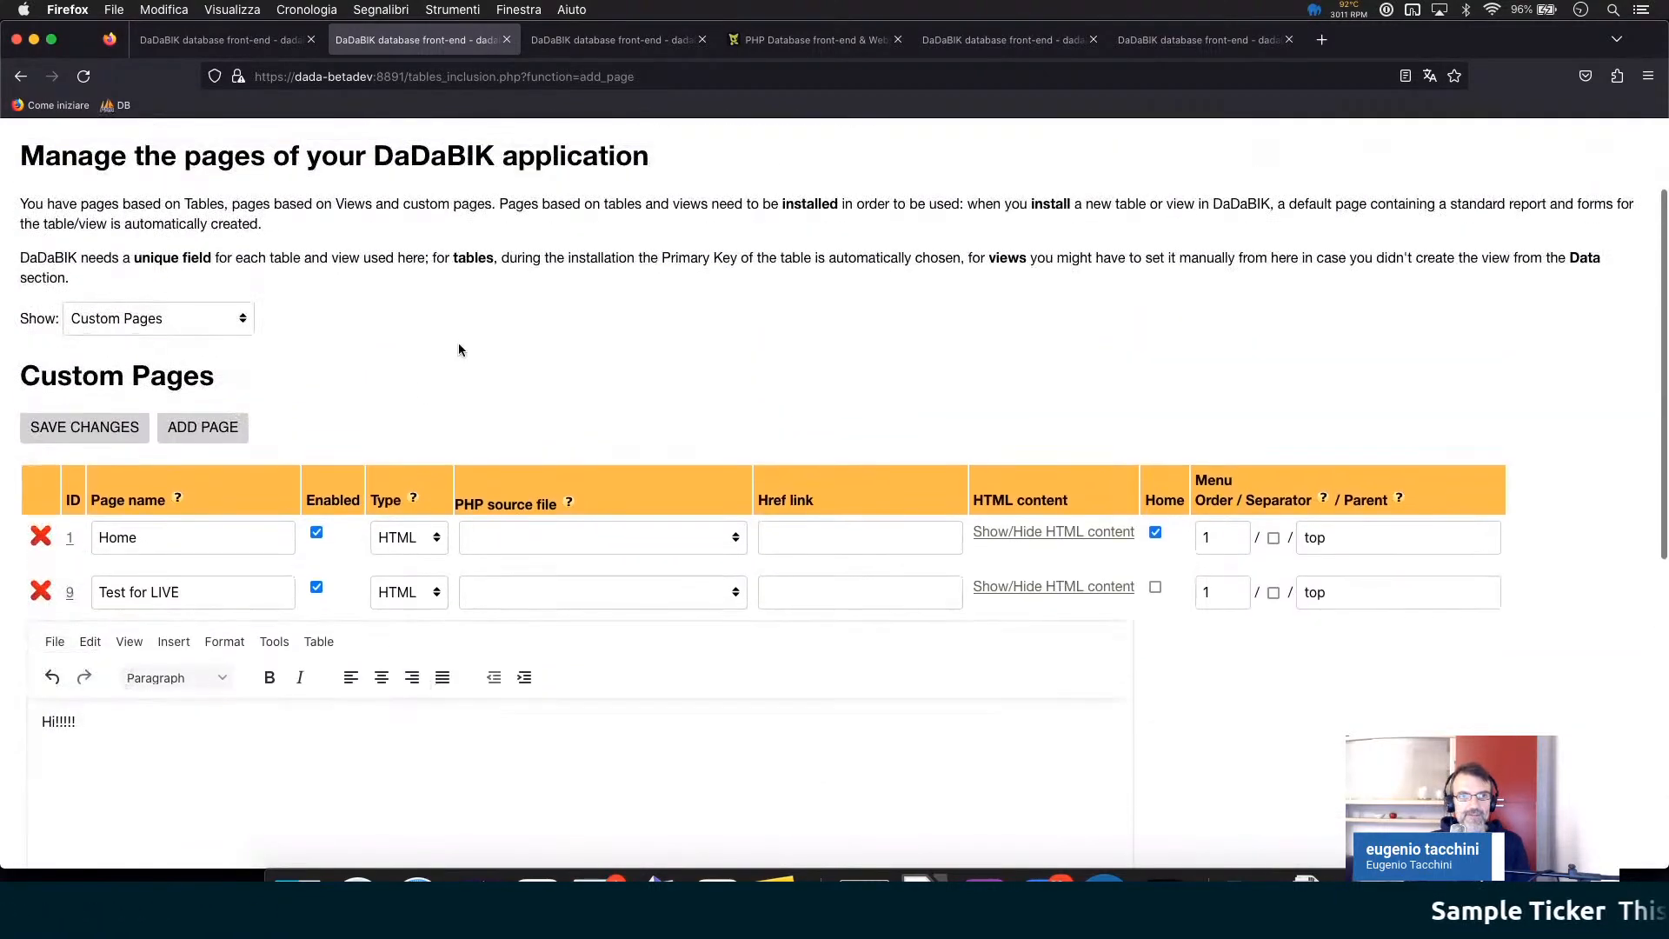
- Set the admin group's view permission for the Test for LIVE custom page to Yes and save it
{"action": "scroll", "coordinate": [459, 349], "scroll_direction": "up", "scroll_amount": 2}
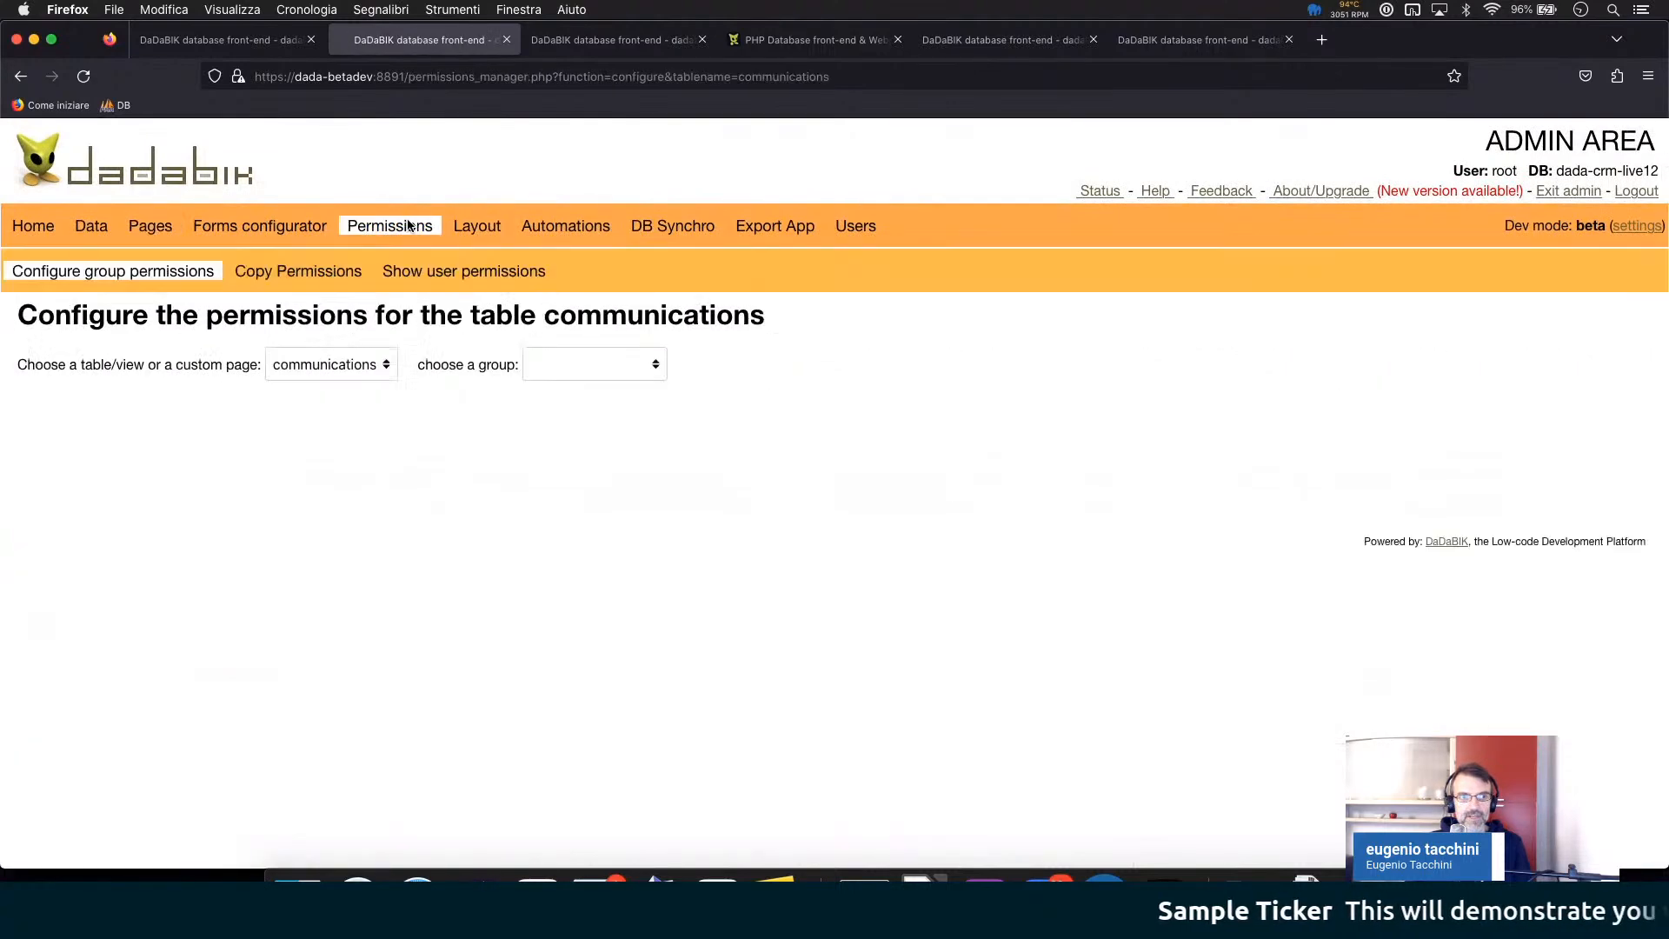
{"action": "left_click", "coordinate": [346, 365]}
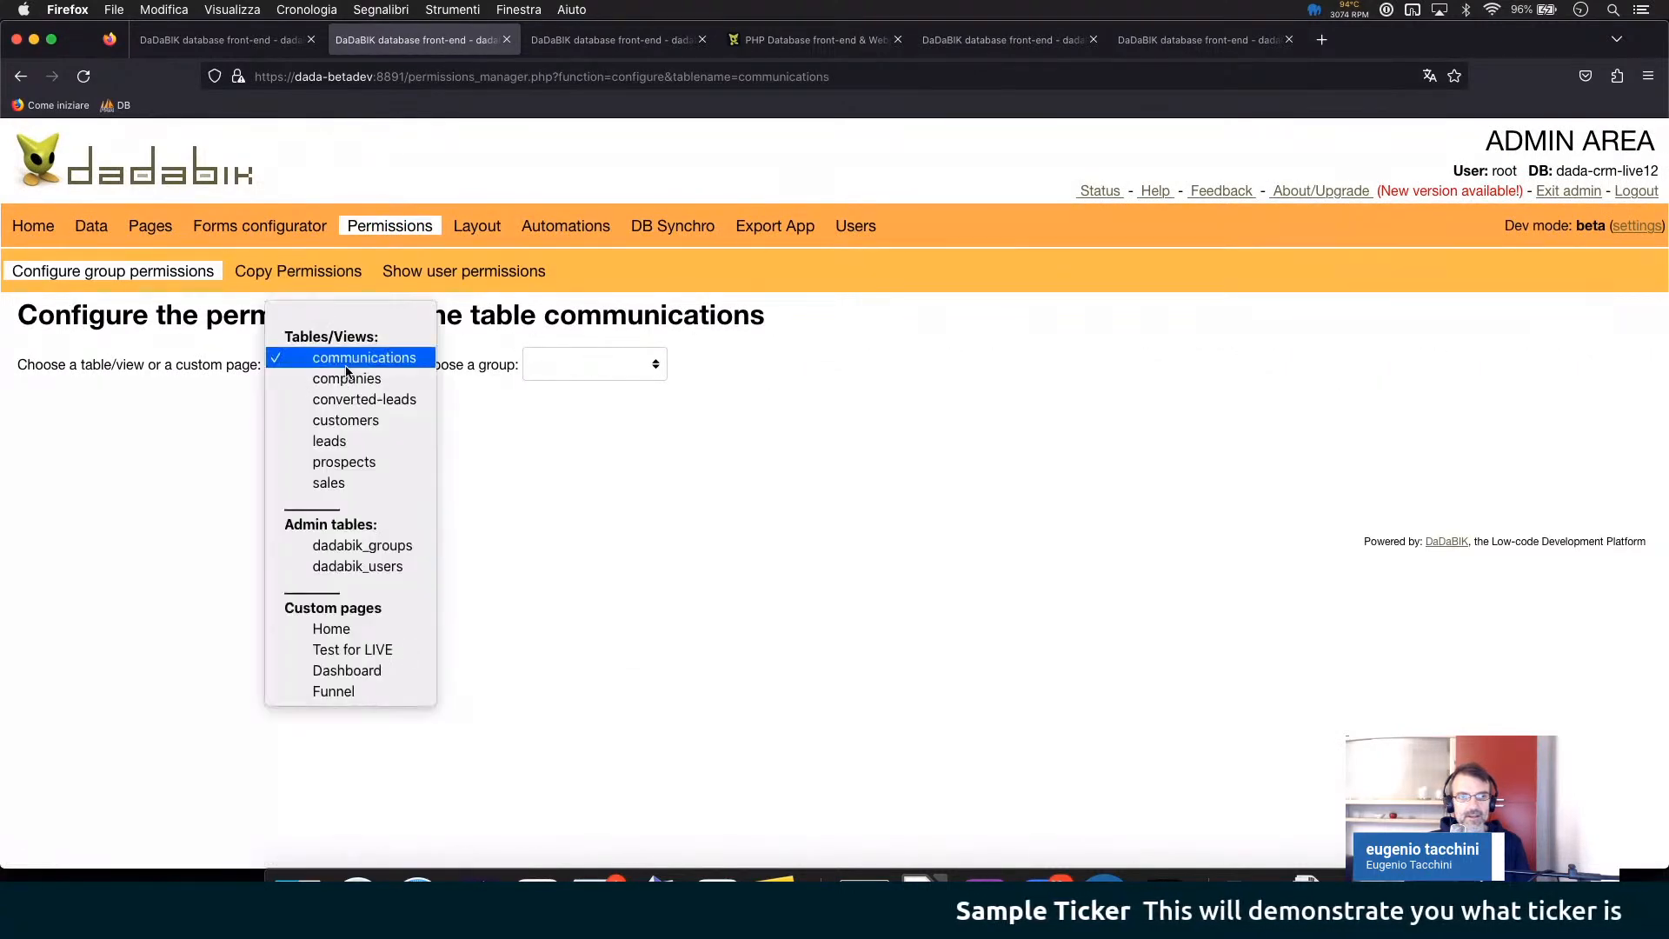
{"action": "left_click", "coordinate": [352, 649]}
{"action": "left_click", "coordinate": [623, 372]}
{"action": "left_click", "coordinate": [622, 376]}
{"action": "left_click", "coordinate": [190, 482]}
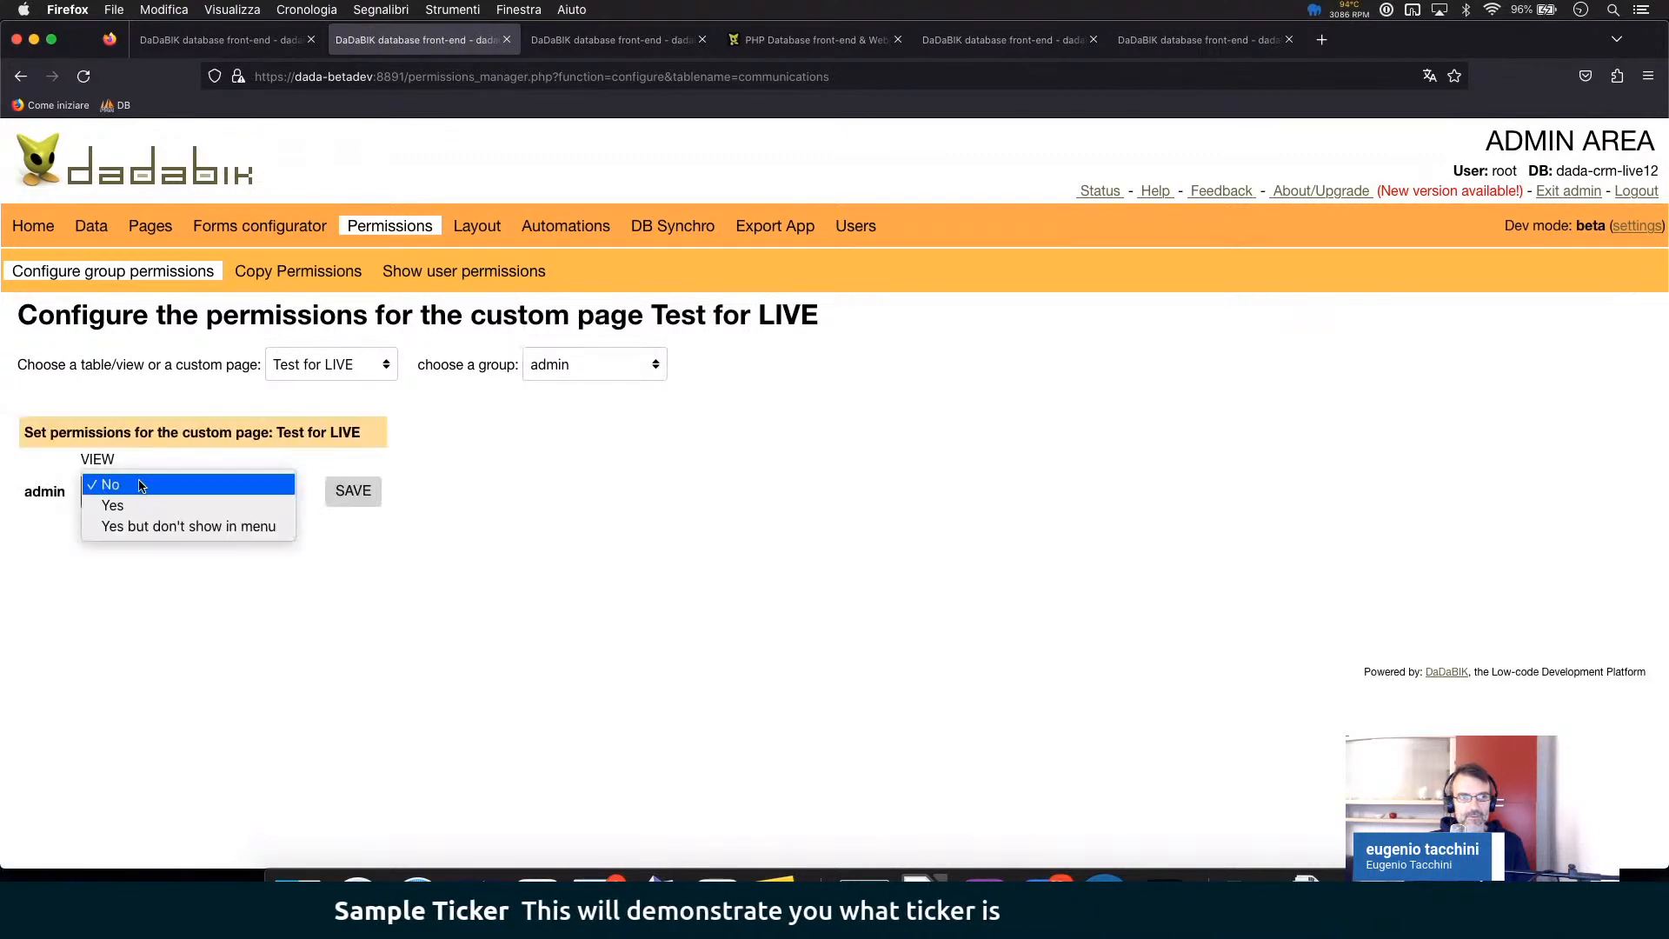
{"action": "left_click", "coordinate": [139, 500]}
{"action": "left_click", "coordinate": [353, 489]}
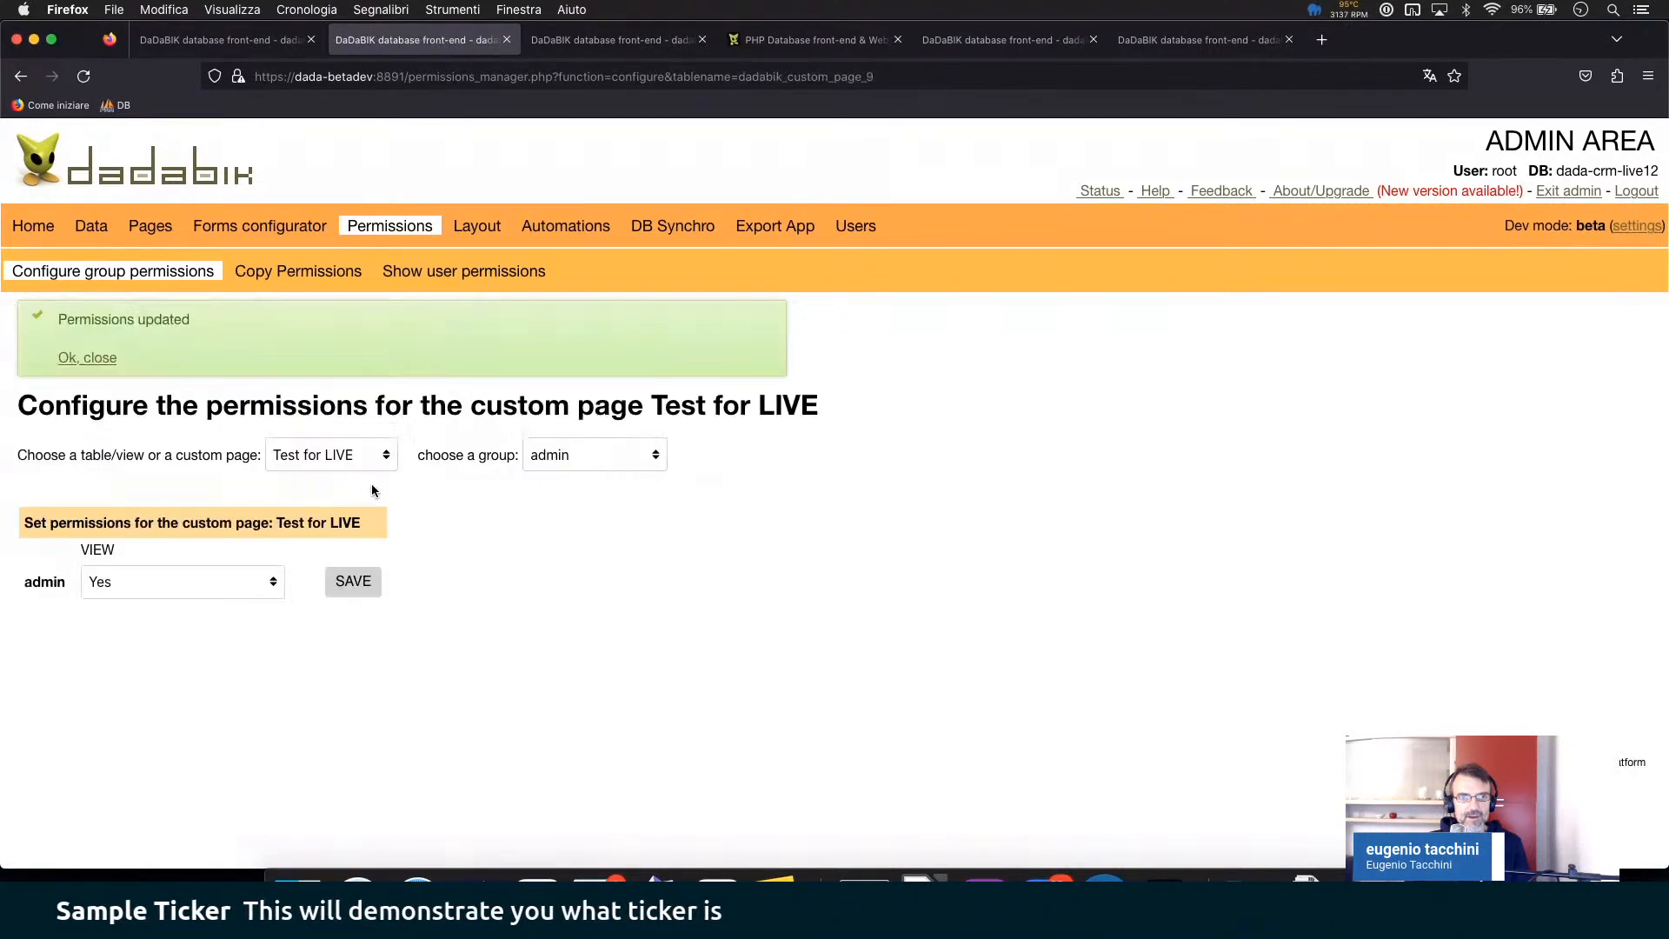
- Set the salestopmanagers group's view permission for the Test for LIVE page to Yes and save it
{"action": "left_click", "coordinate": [570, 459]}
{"action": "left_click", "coordinate": [588, 511]}
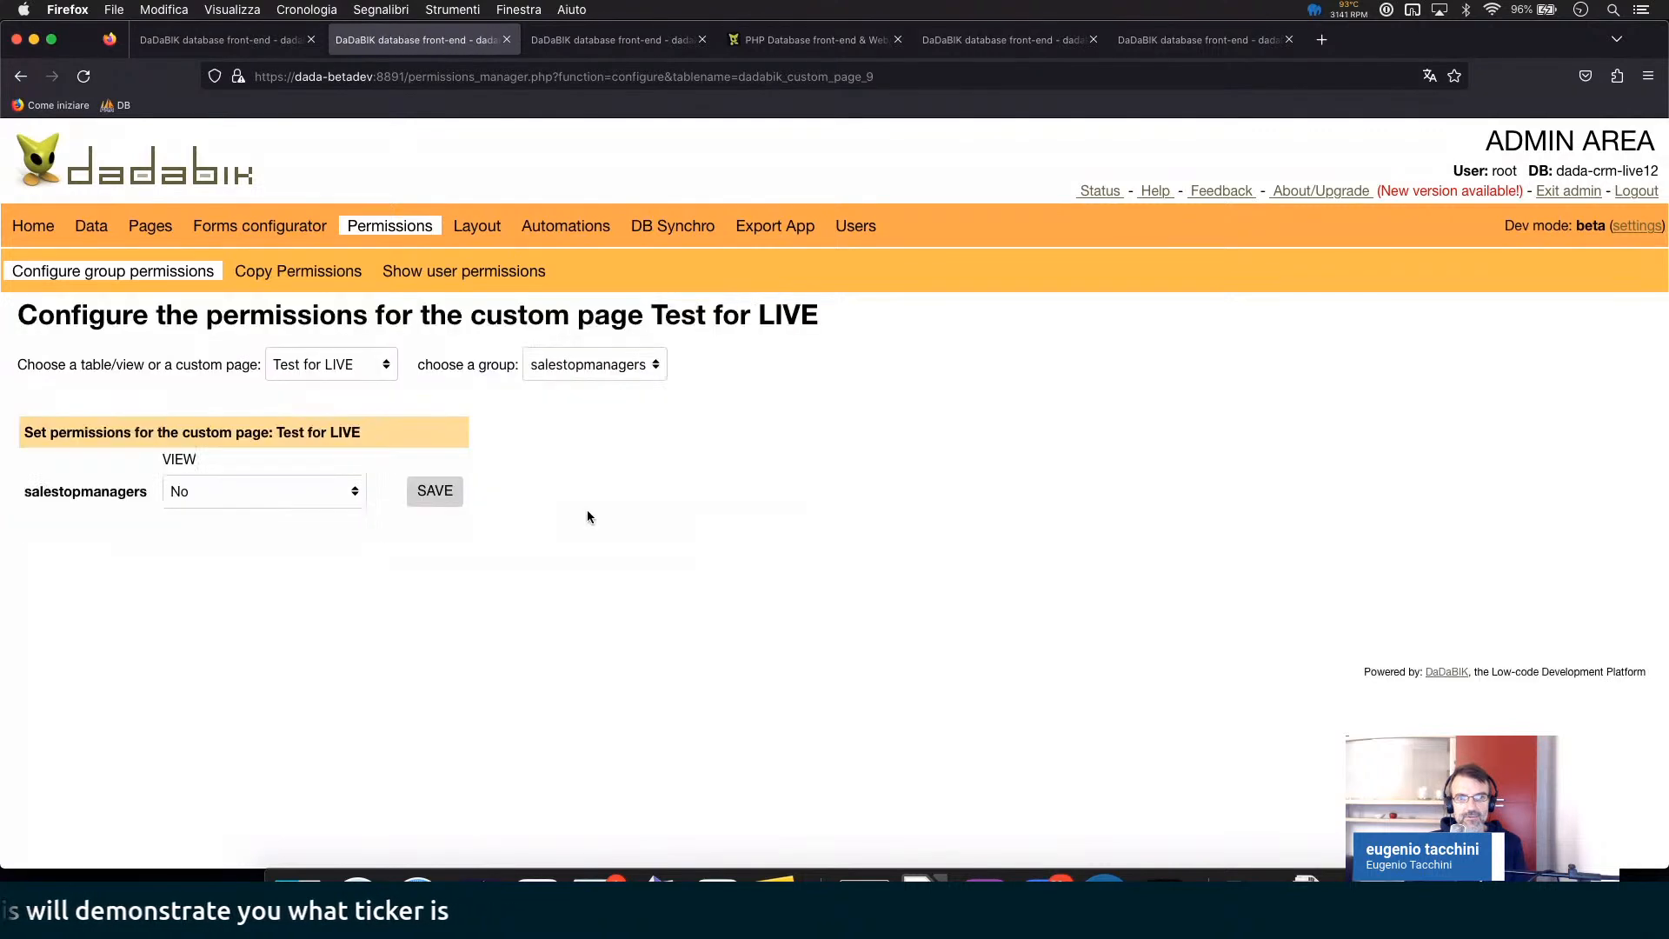
{"action": "left_click", "coordinate": [242, 497]}
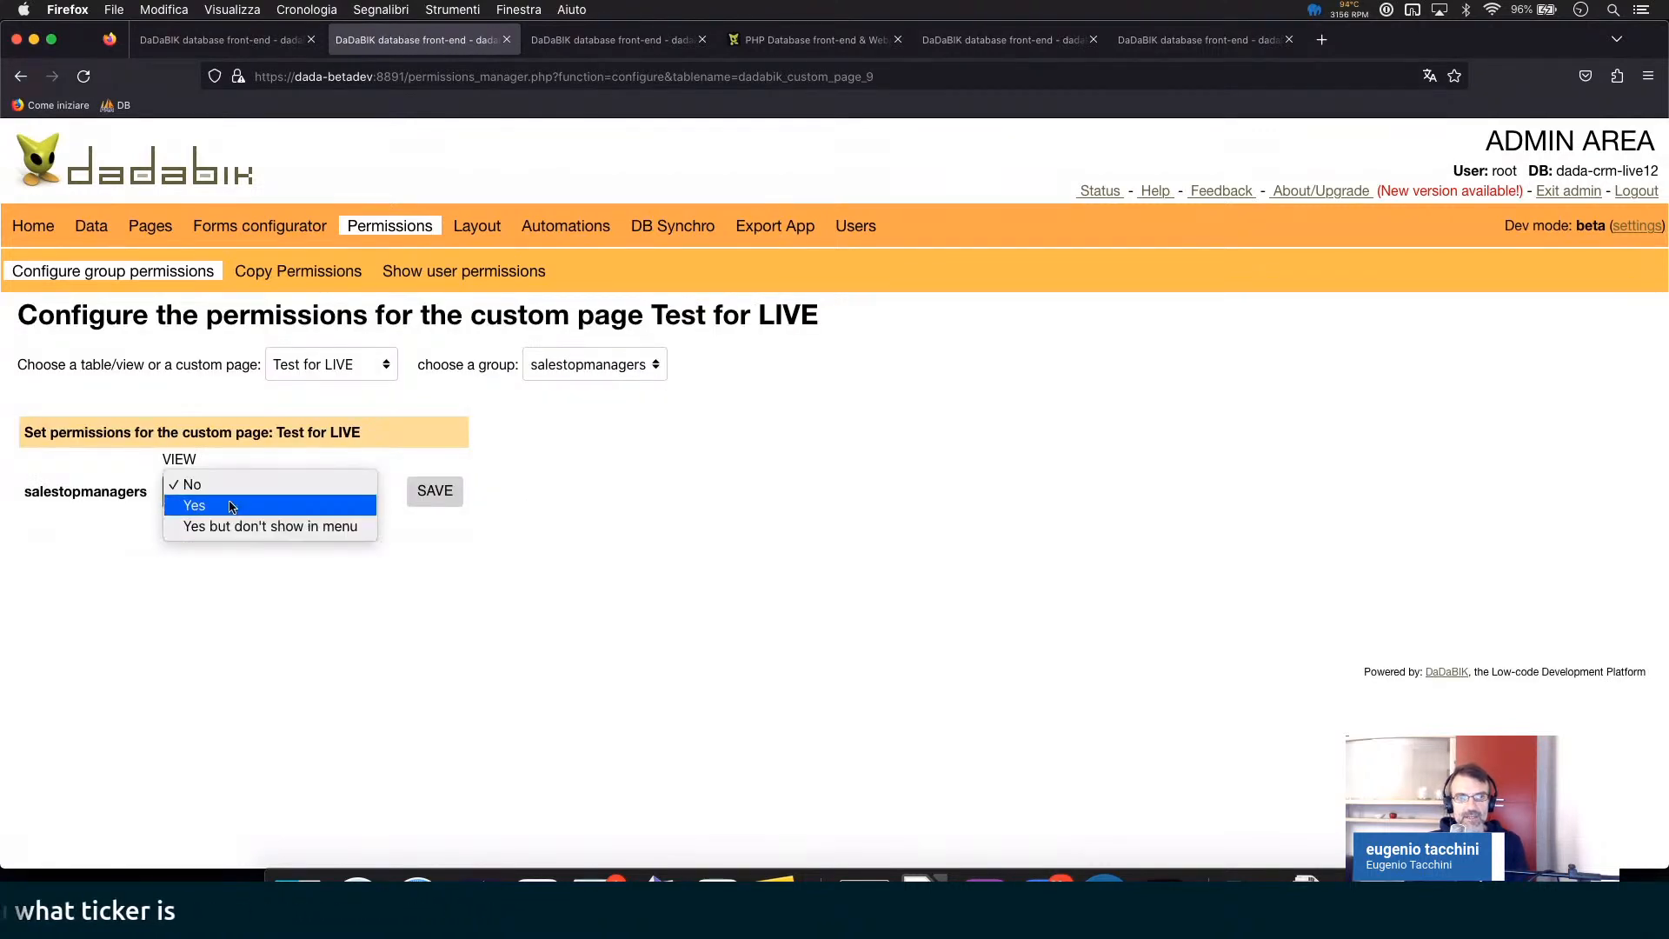
{"action": "left_click", "coordinate": [232, 507]}
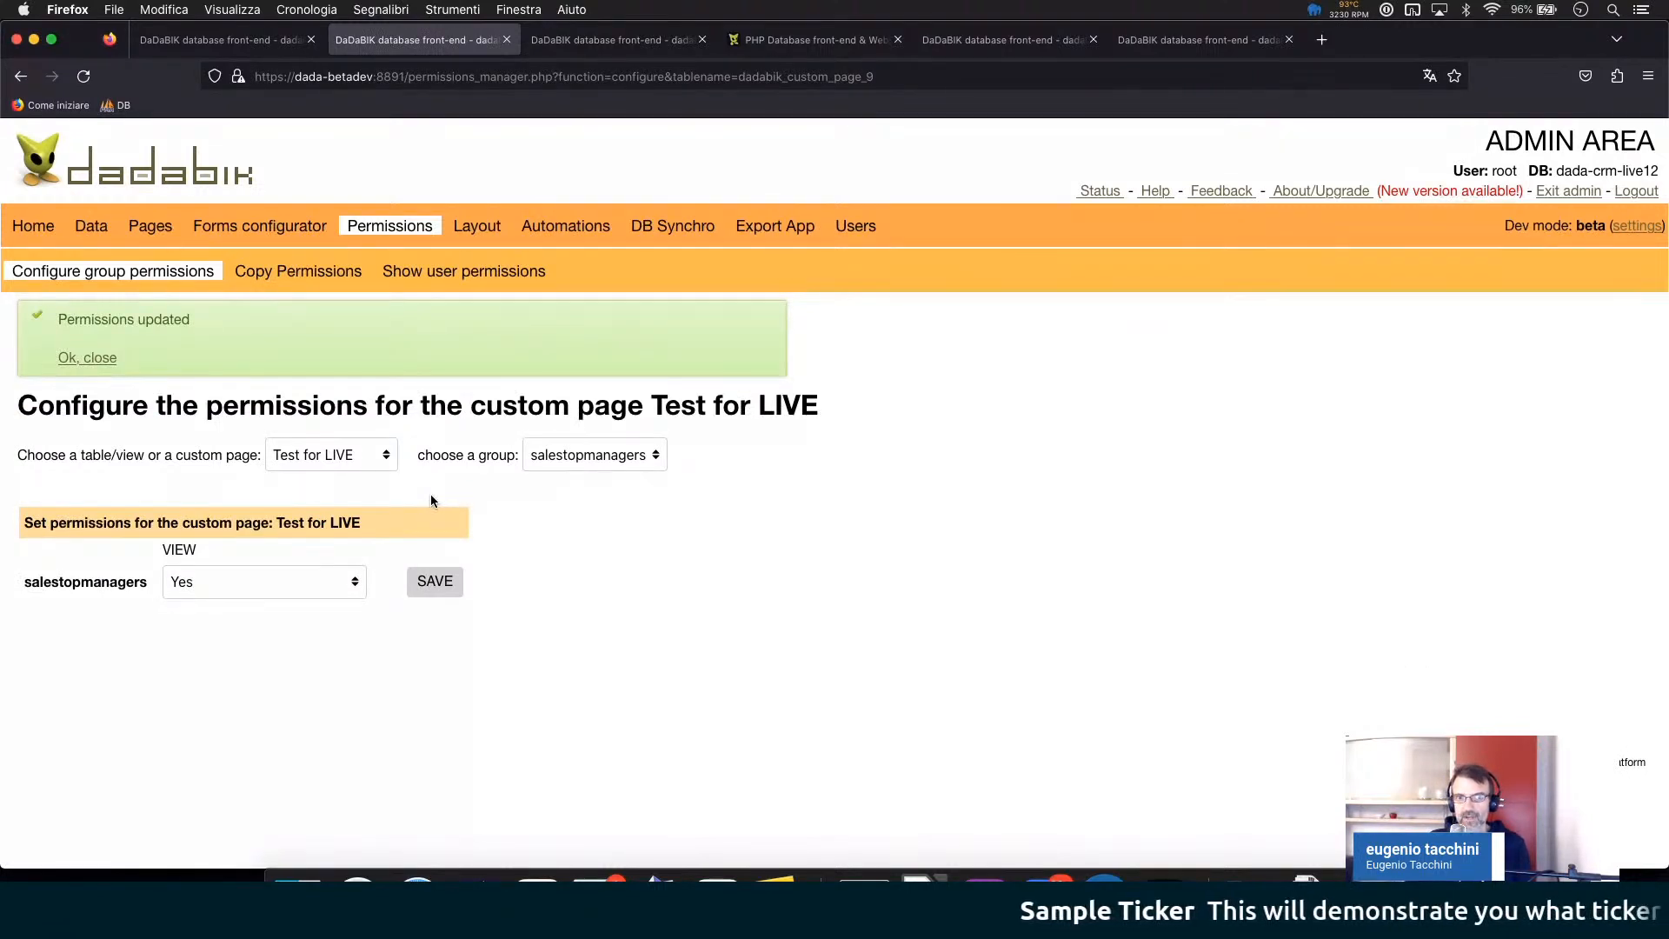
- Compare the Test for LIVE page in the beta CRM with the live CRM's menu in Safari, and return to Firefox
{"action": "left_click", "coordinate": [613, 46]}
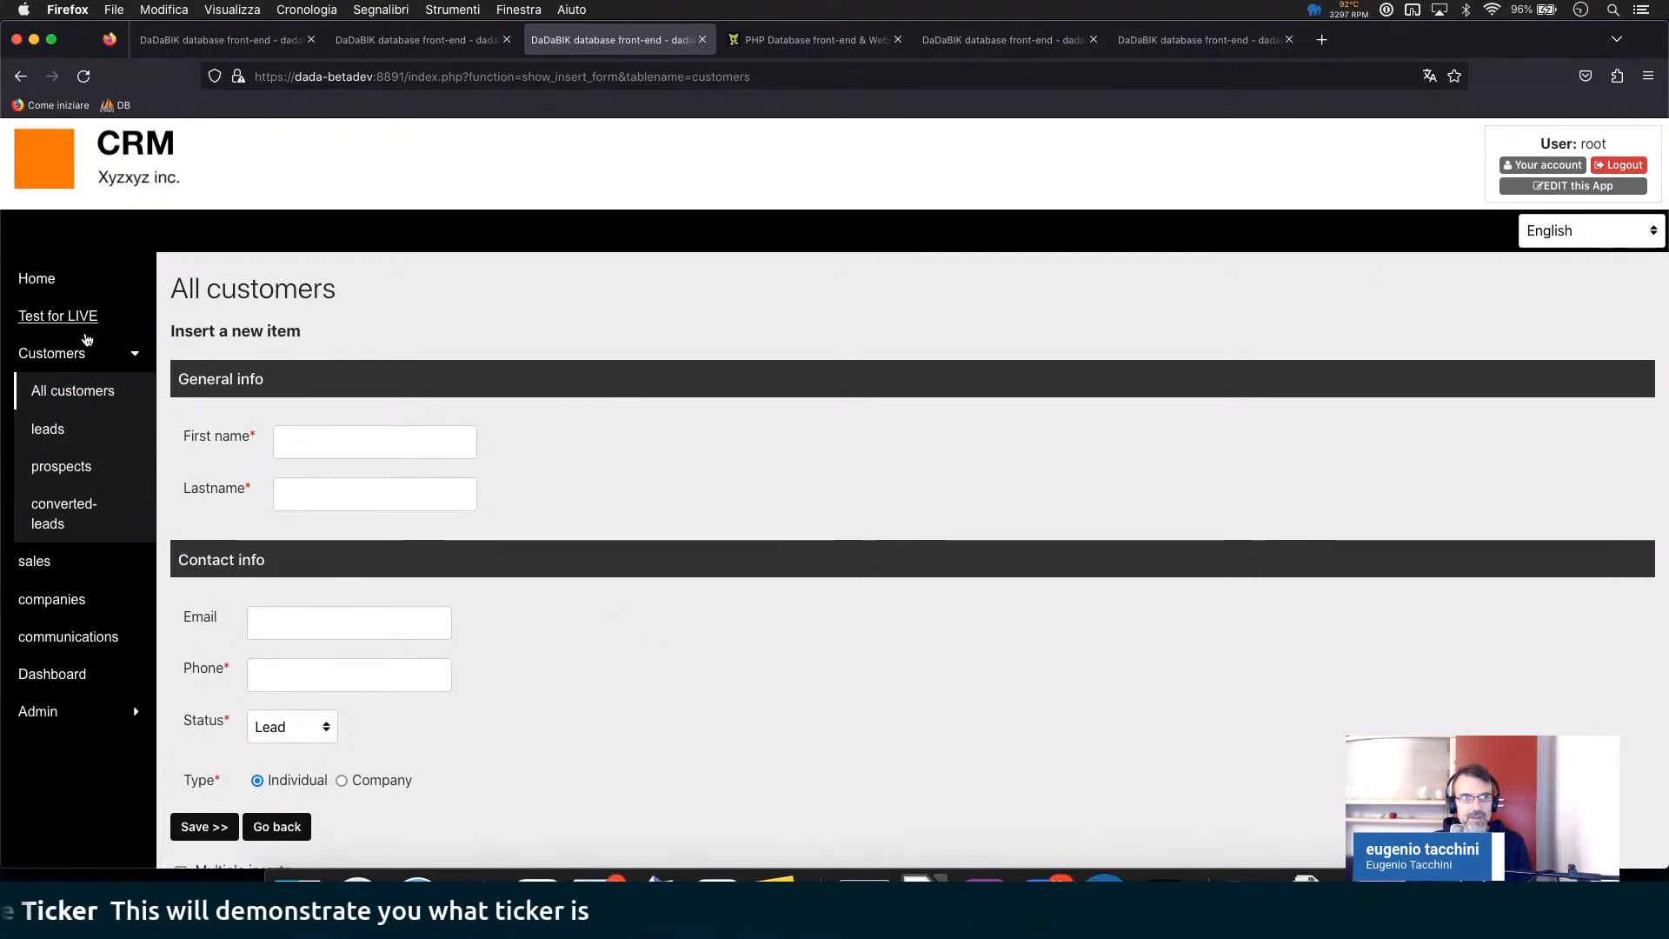
{"action": "left_click", "coordinate": [61, 316]}
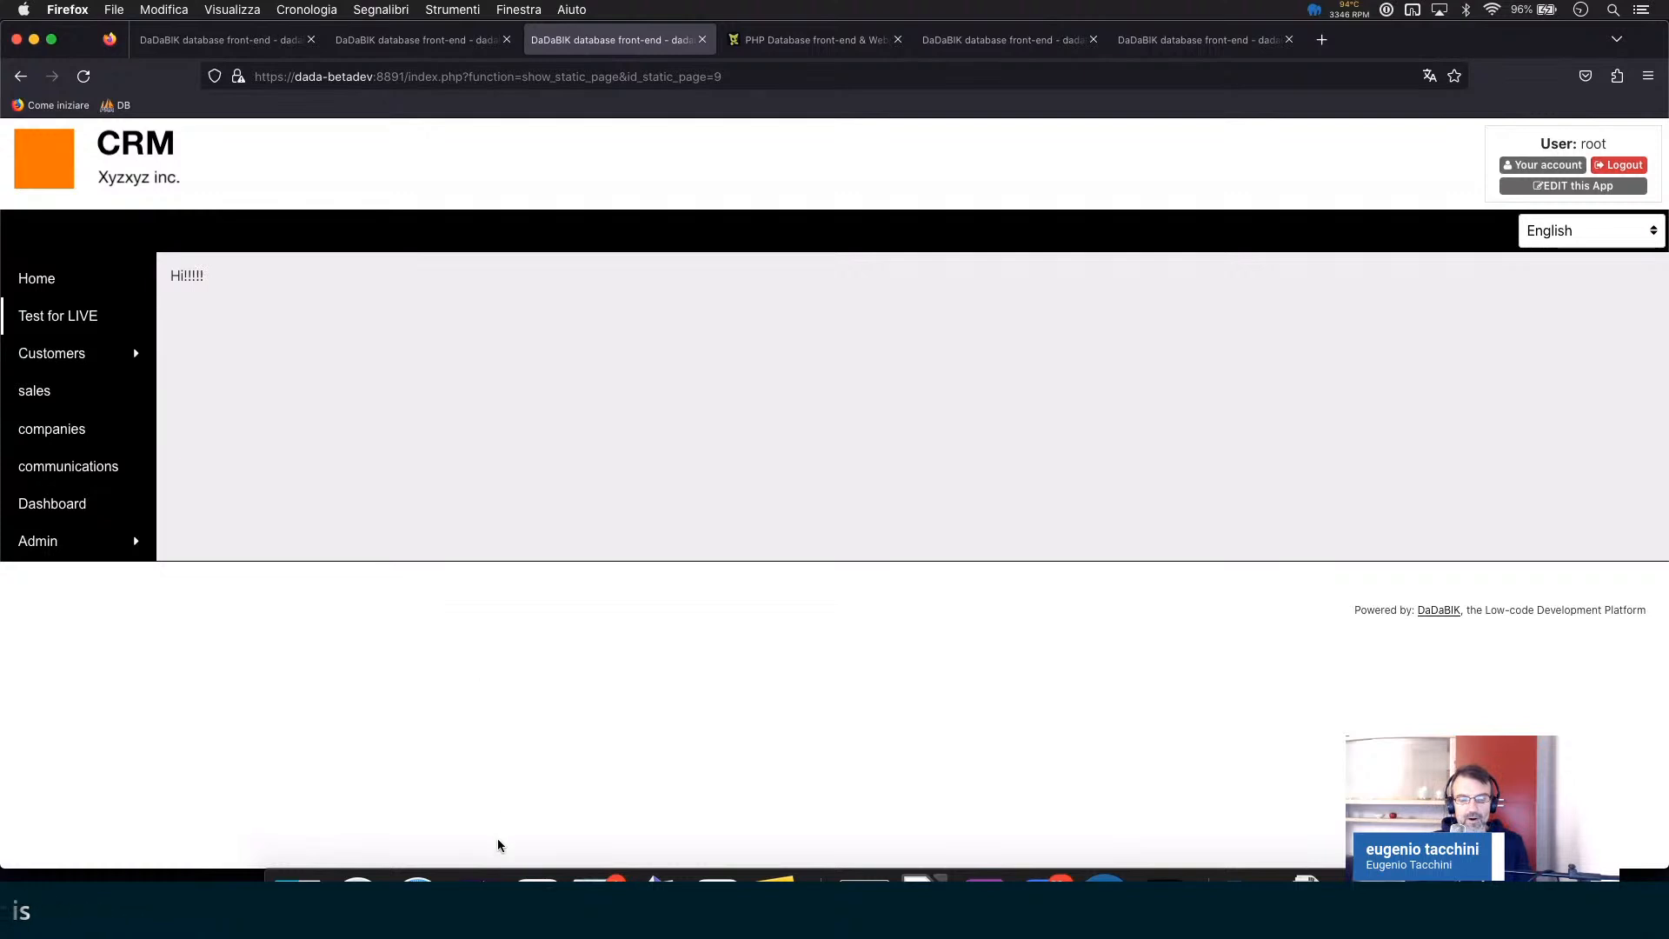
{"action": "left_click", "coordinate": [417, 885]}
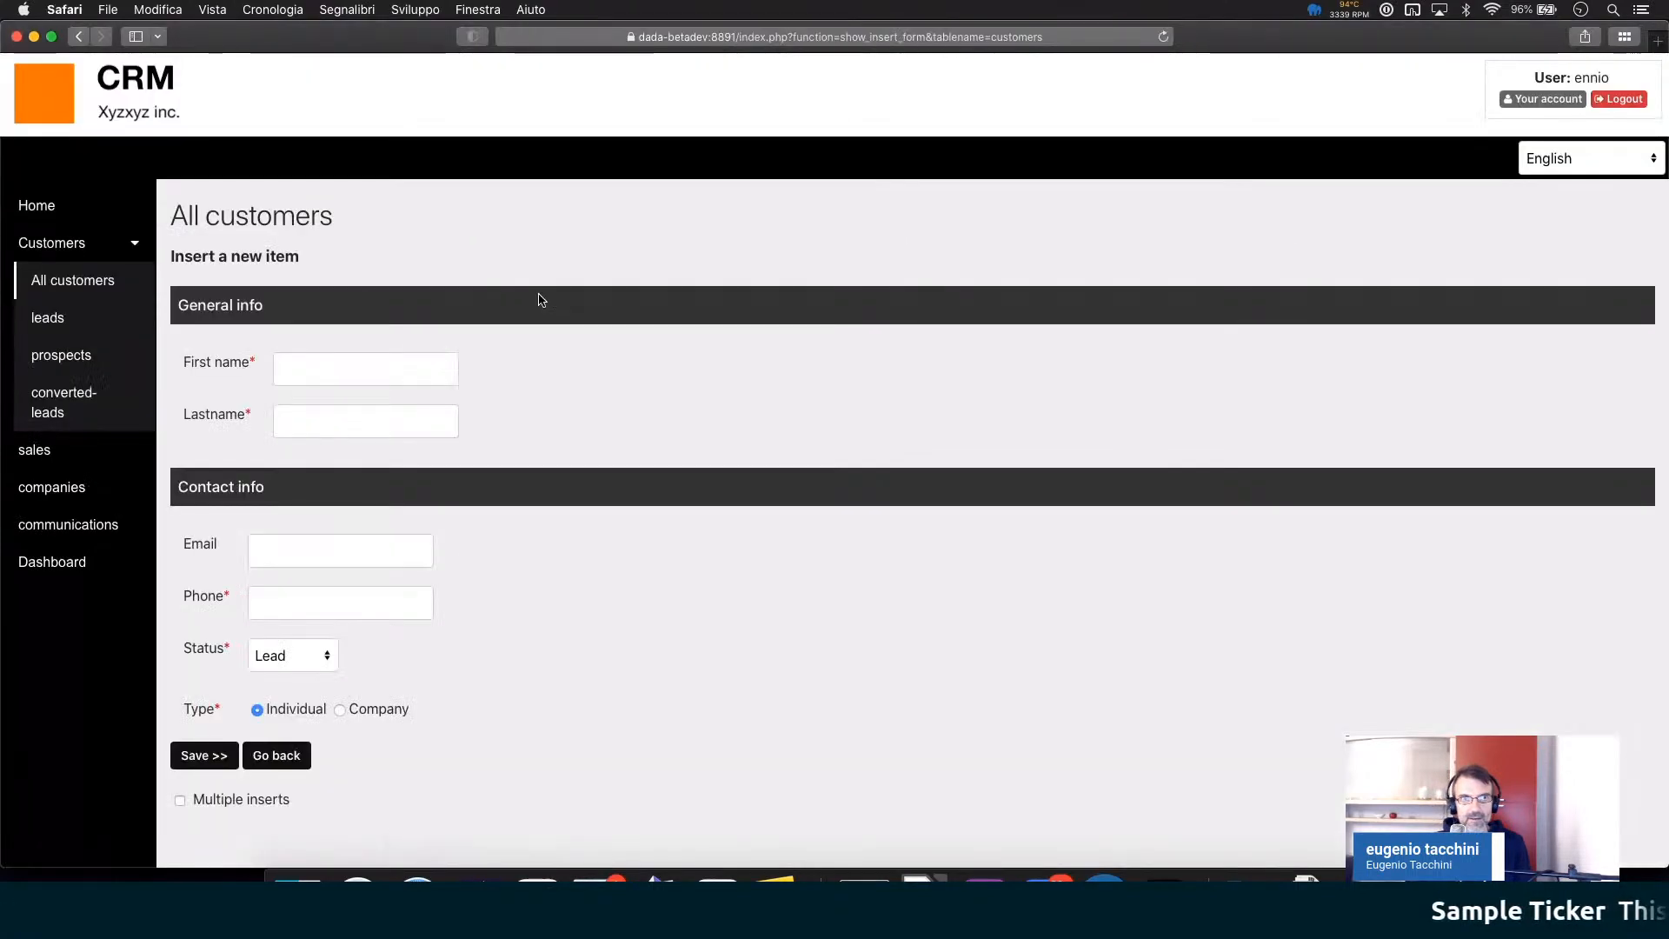
{"action": "left_click", "coordinate": [1608, 99]}
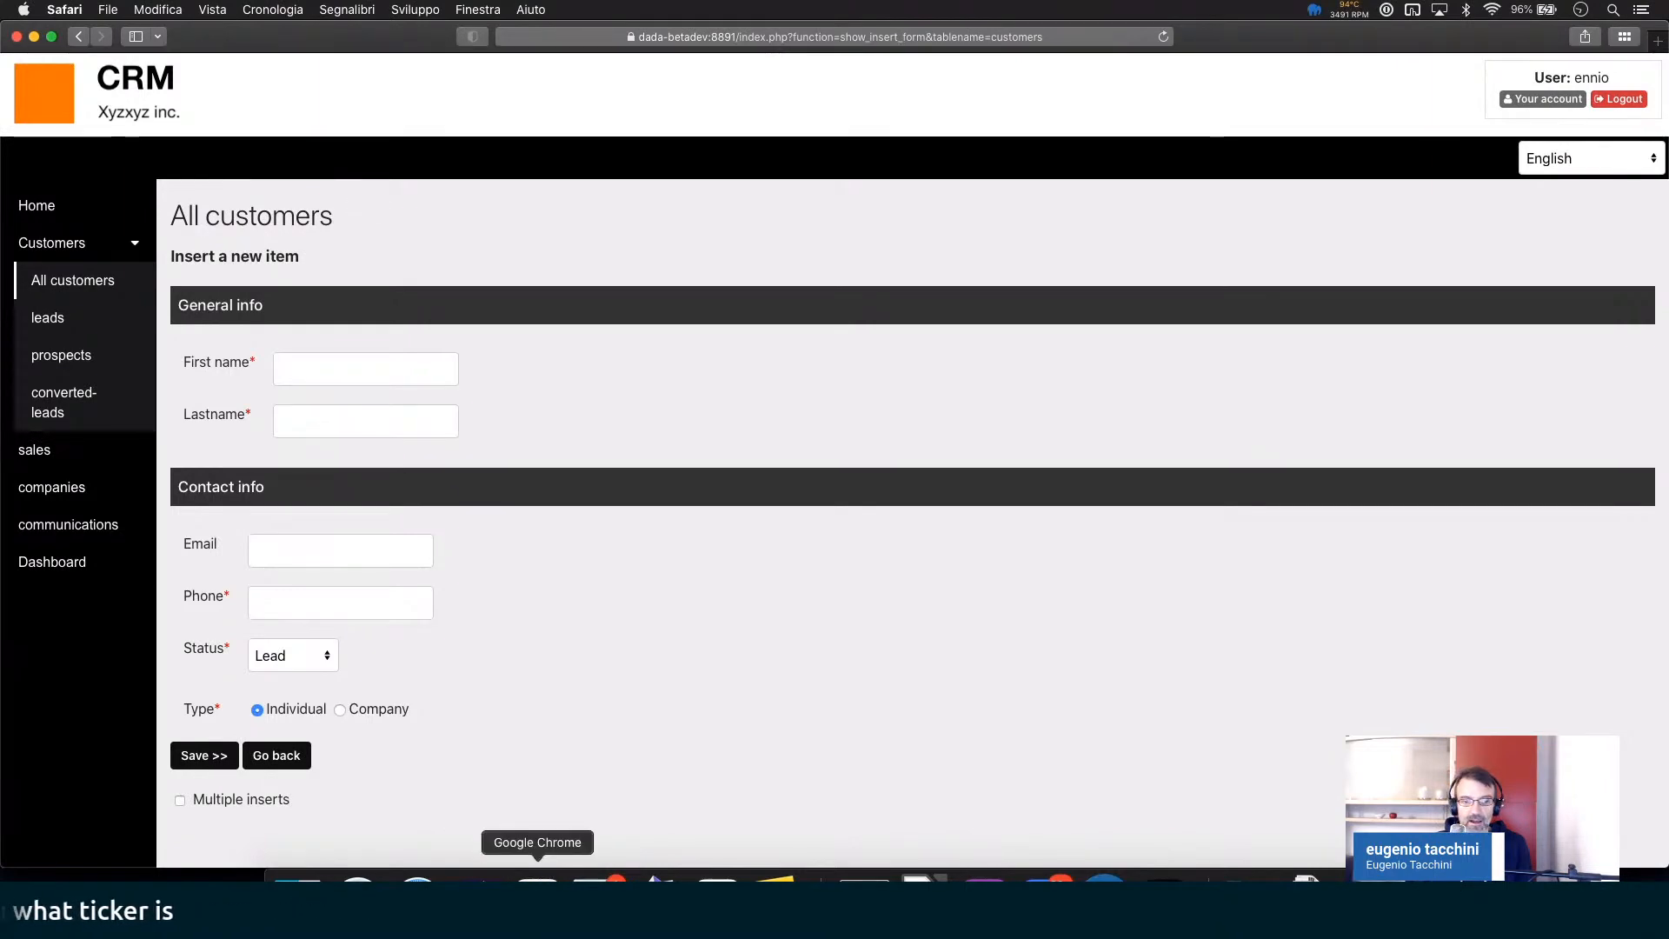
{"action": "left_click", "coordinate": [537, 878]}
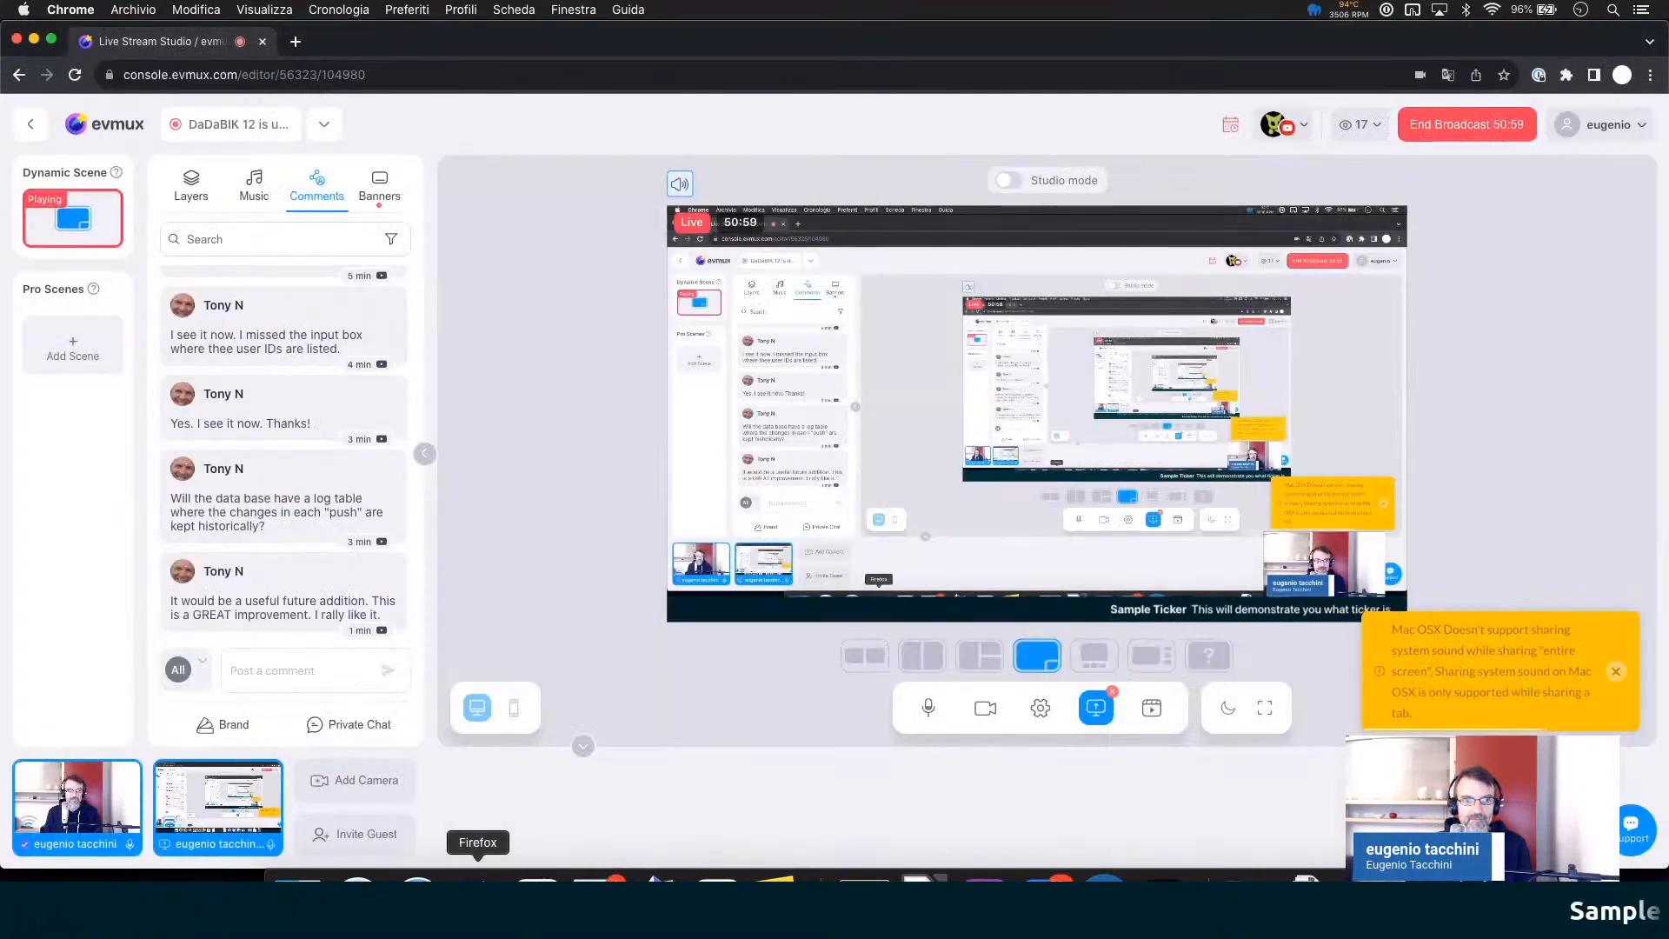
{"action": "left_click", "coordinate": [478, 876]}
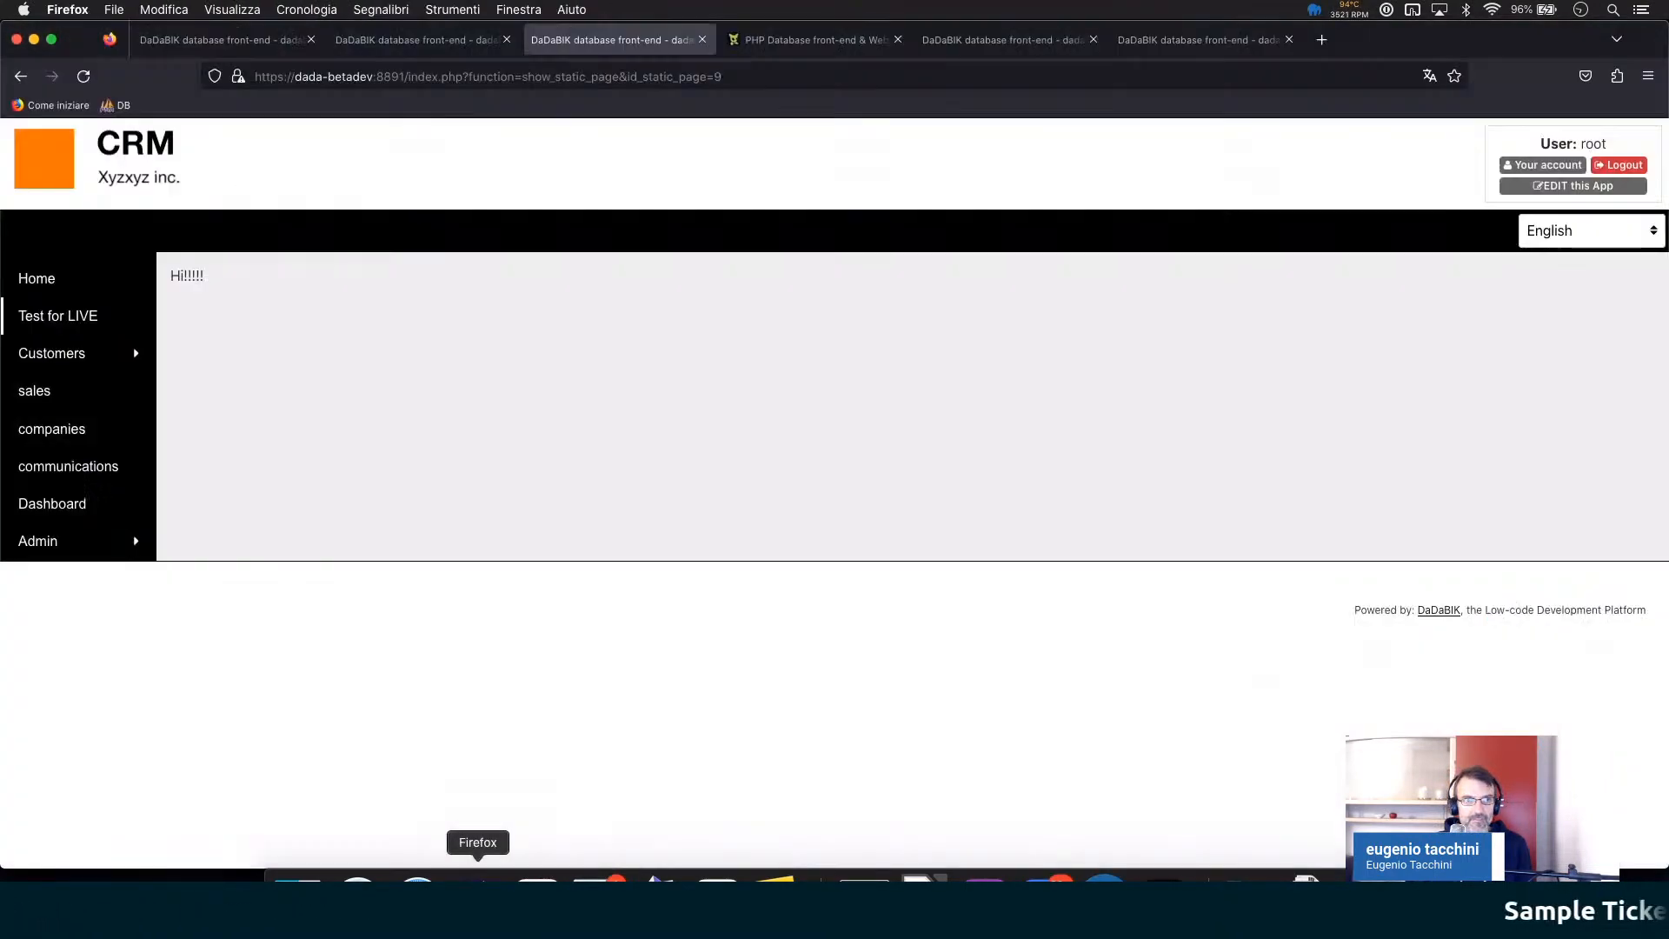
- Add a field named "notes_customer" to the customers table in the admin area's data structures
{"action": "left_click", "coordinate": [395, 50]}
{"action": "left_click", "coordinate": [98, 227]}
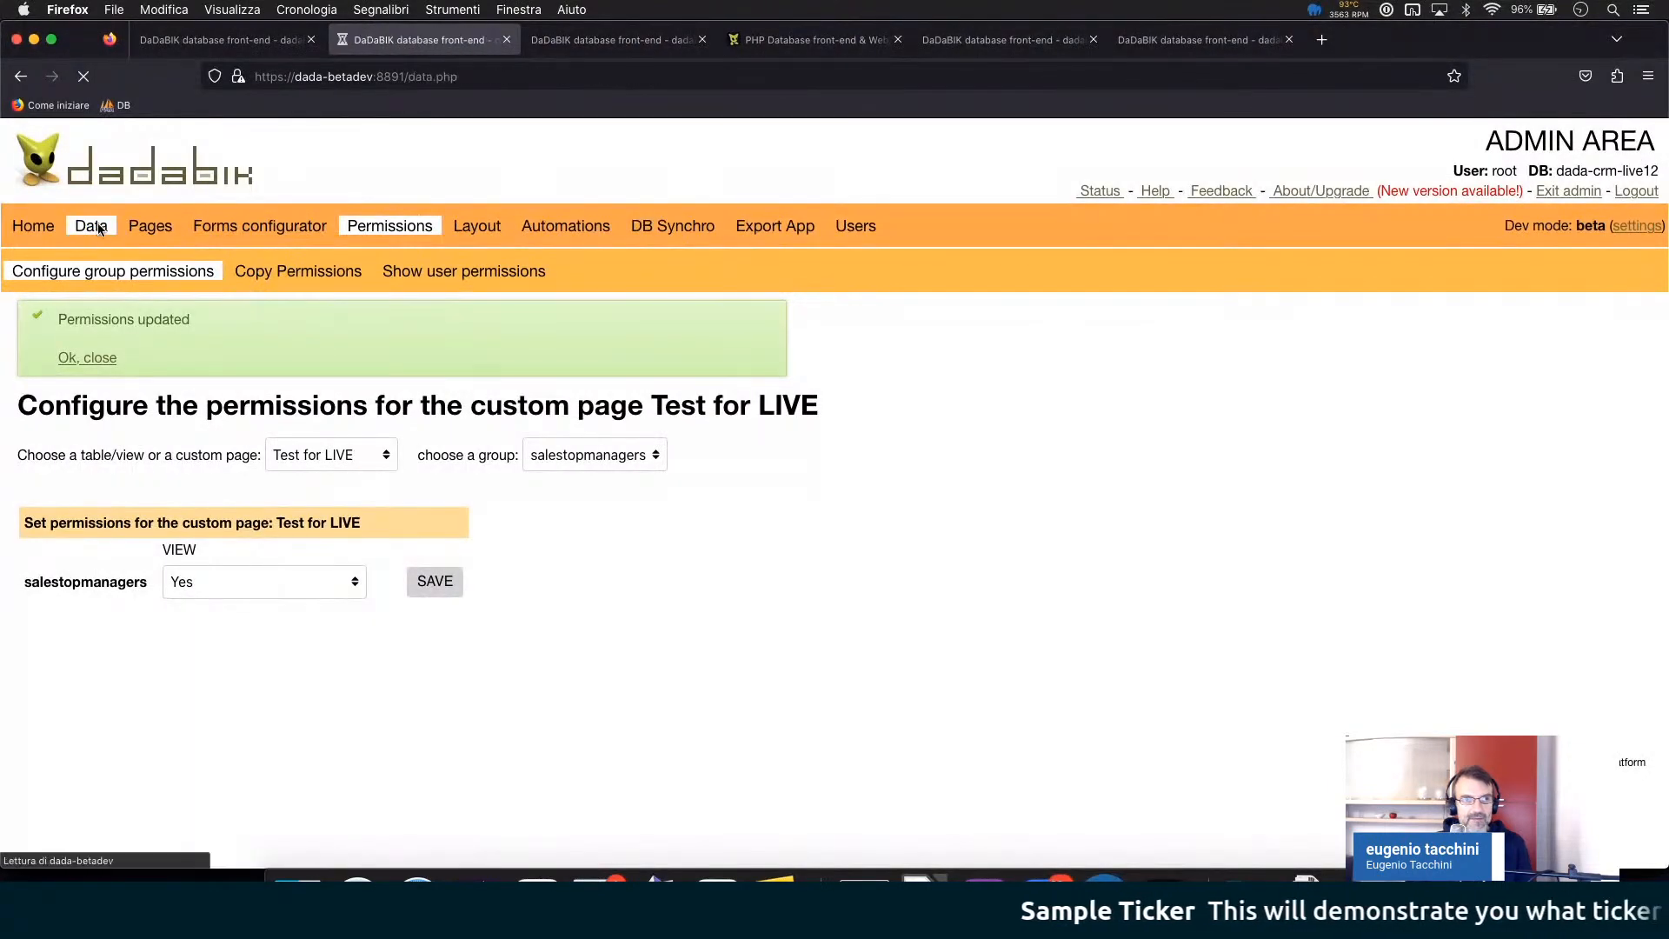
{"action": "scroll", "coordinate": [278, 483], "scroll_direction": "down", "scroll_amount": 10}
{"action": "scroll", "coordinate": [278, 492], "scroll_direction": "down", "scroll_amount": 12}
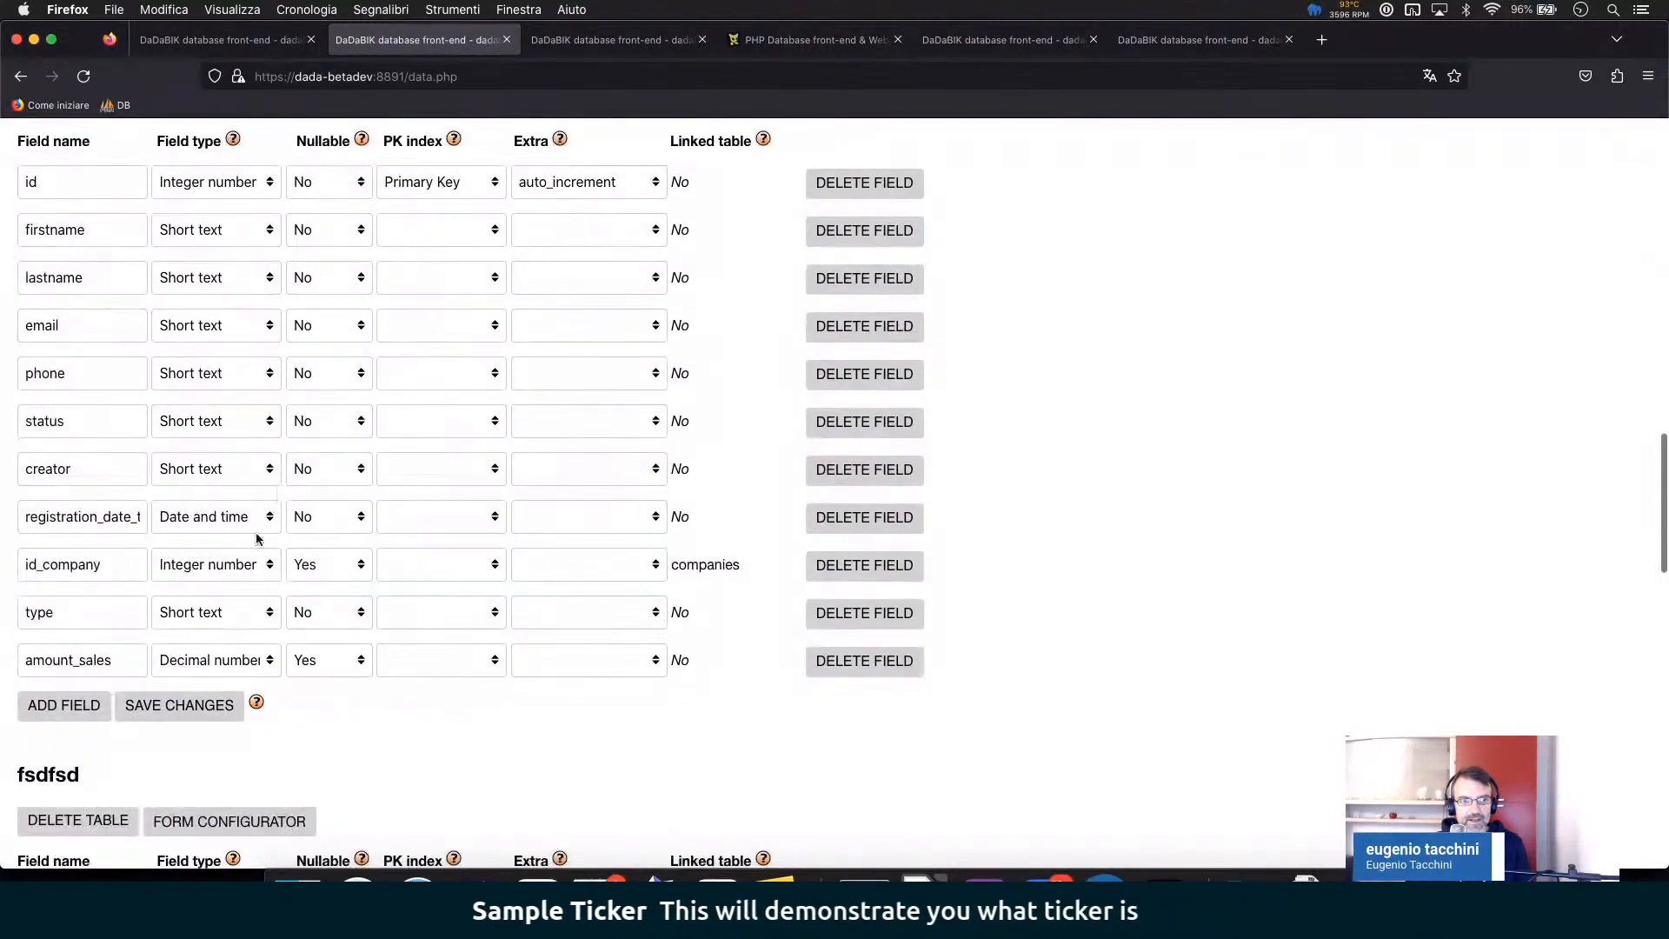
{"action": "left_click", "coordinate": [54, 711]}
{"action": "type", "text": "notes_customer"}
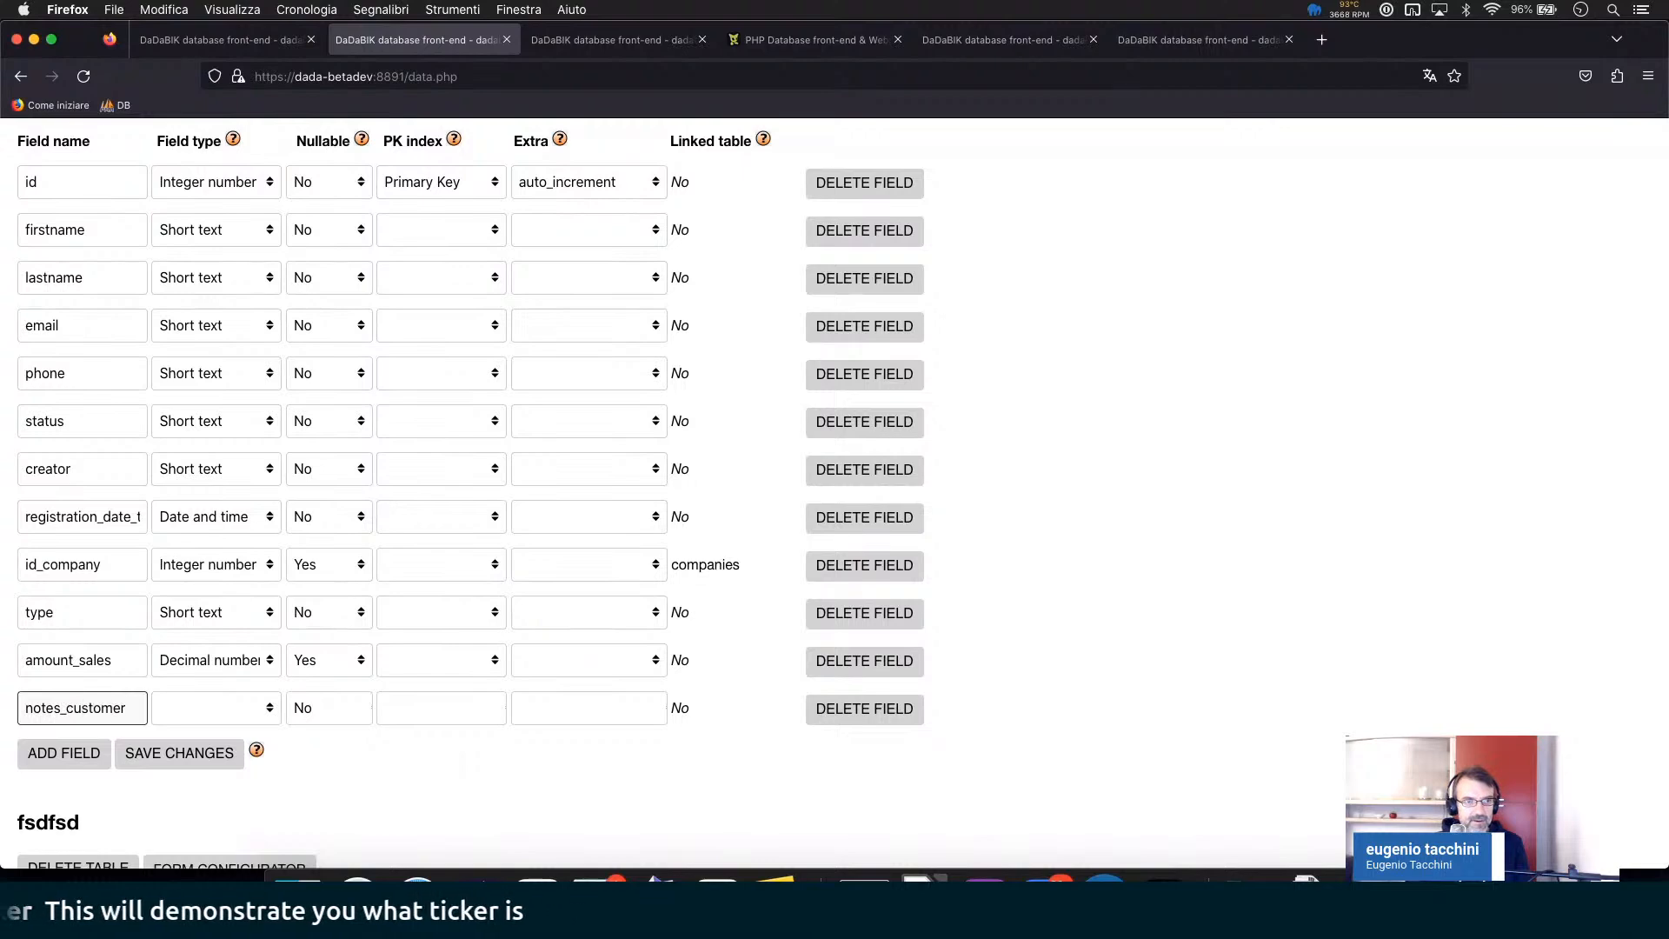
- Set the notes_customer field to Long text and nullable Yes, and save the table changes
{"action": "scroll", "coordinate": [115, 597], "scroll_direction": "up", "scroll_amount": 3}
{"action": "scroll", "coordinate": [328, 717], "scroll_direction": "down", "scroll_amount": 4}
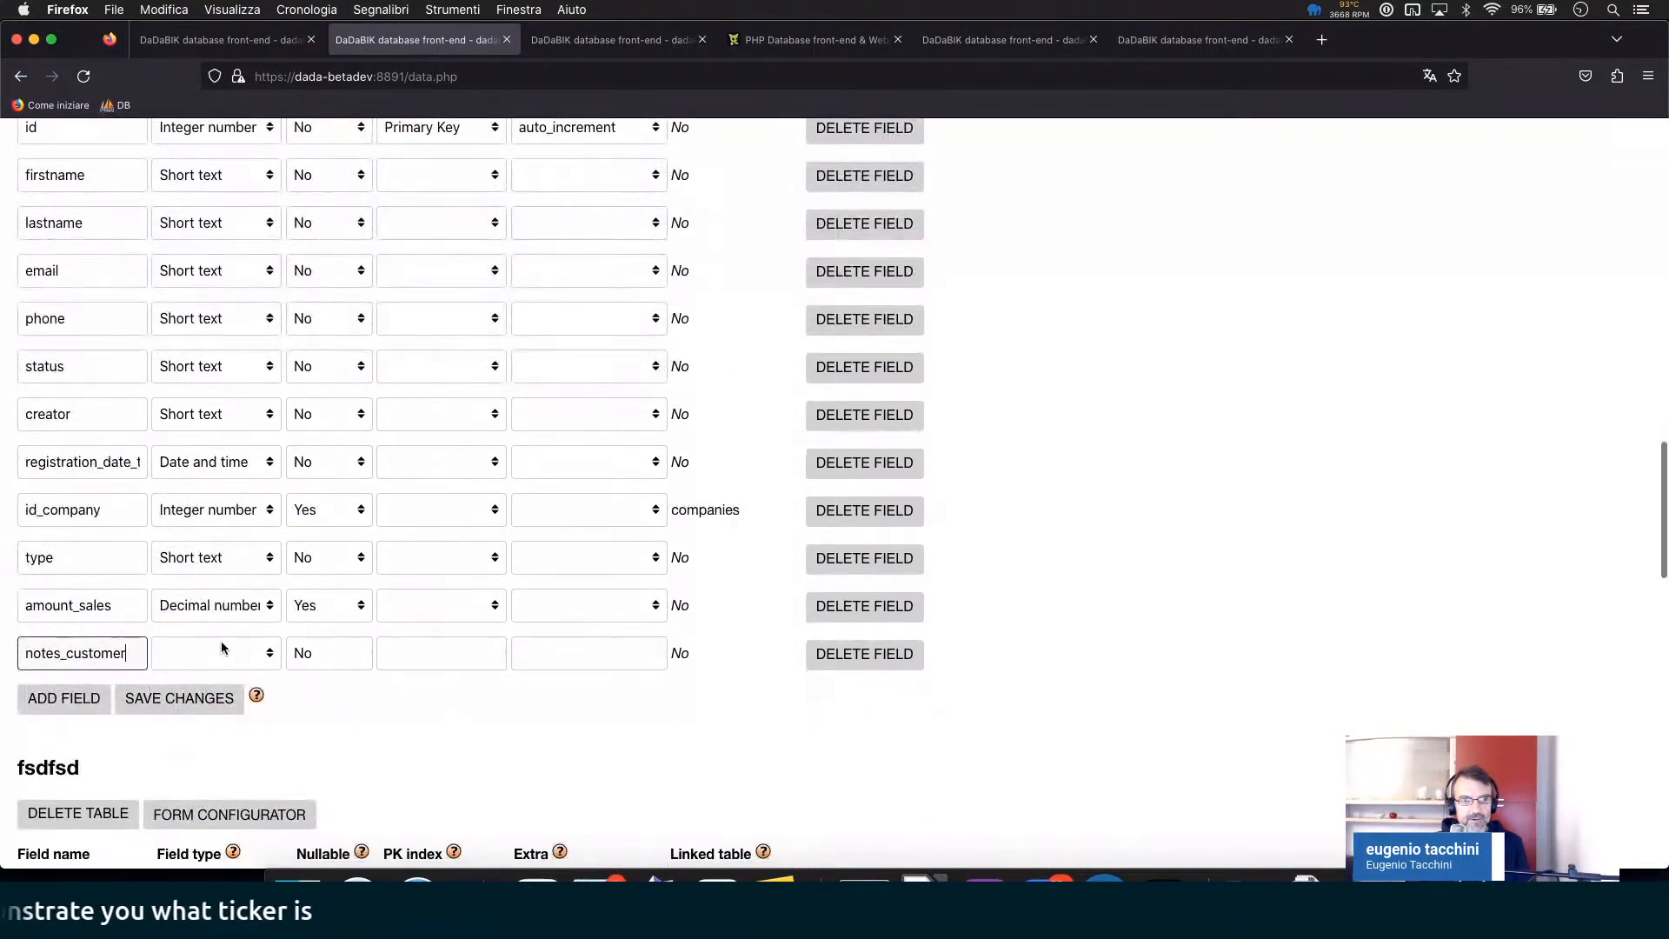
{"action": "left_click", "coordinate": [197, 650]}
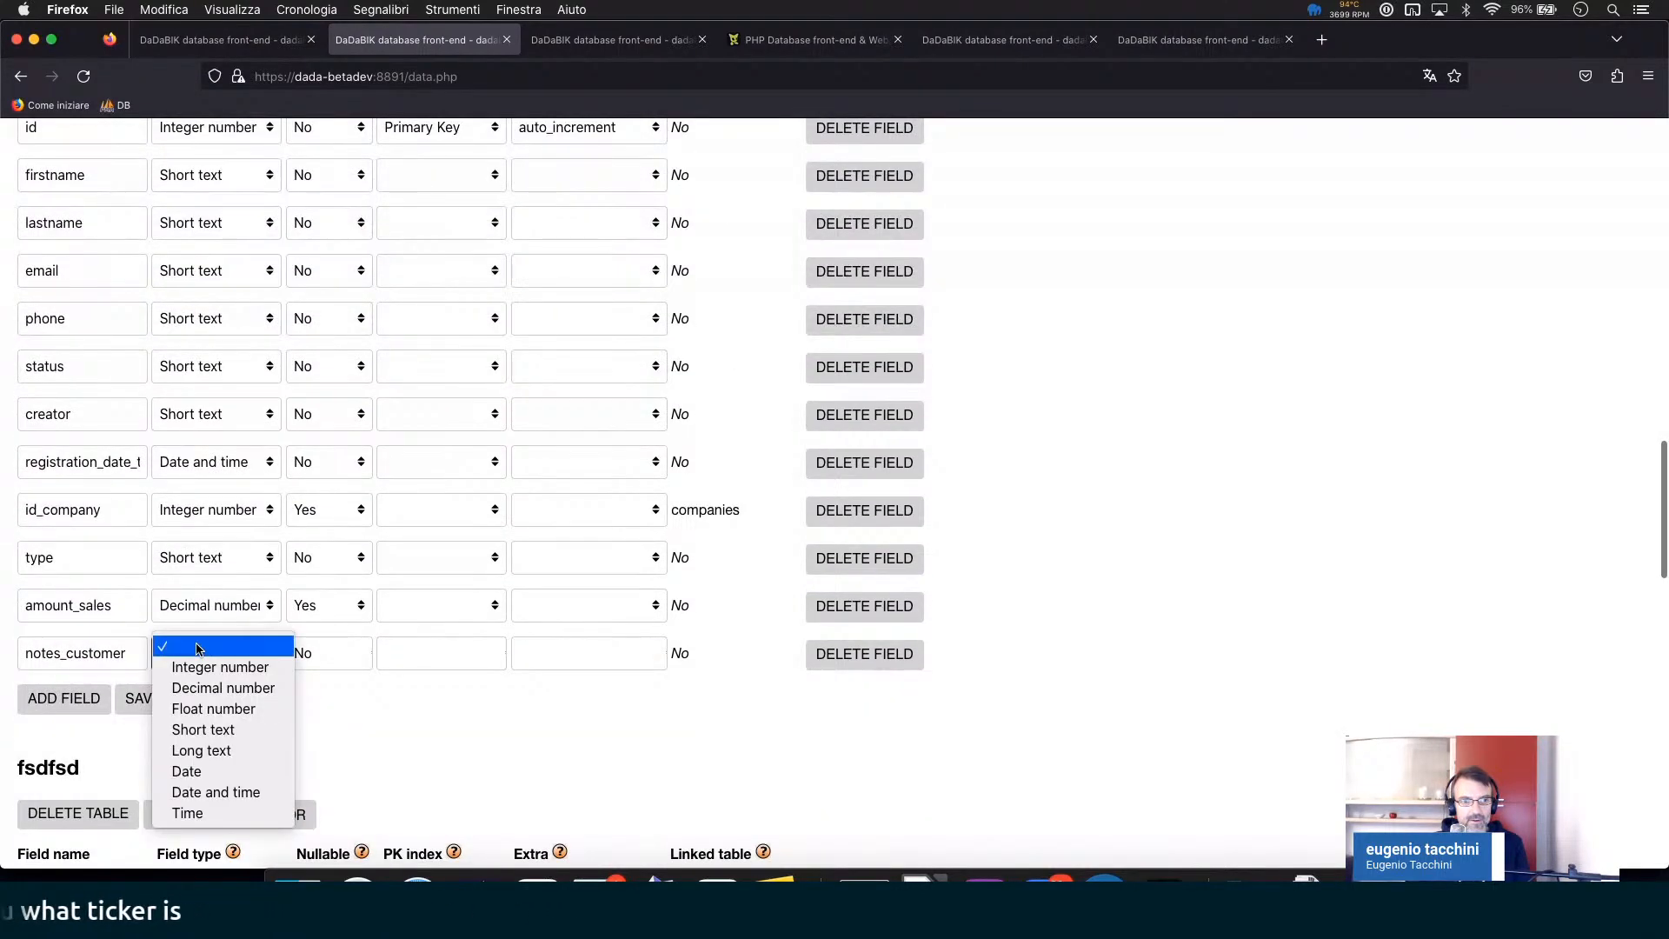
{"action": "left_click", "coordinate": [251, 753]}
{"action": "left_click", "coordinate": [345, 658]}
{"action": "left_click", "coordinate": [347, 668]}
{"action": "scroll", "coordinate": [354, 663], "scroll_direction": "up", "scroll_amount": 5}
{"action": "scroll", "coordinate": [168, 719], "scroll_direction": "down", "scroll_amount": 5}
{"action": "left_click", "coordinate": [149, 718]}
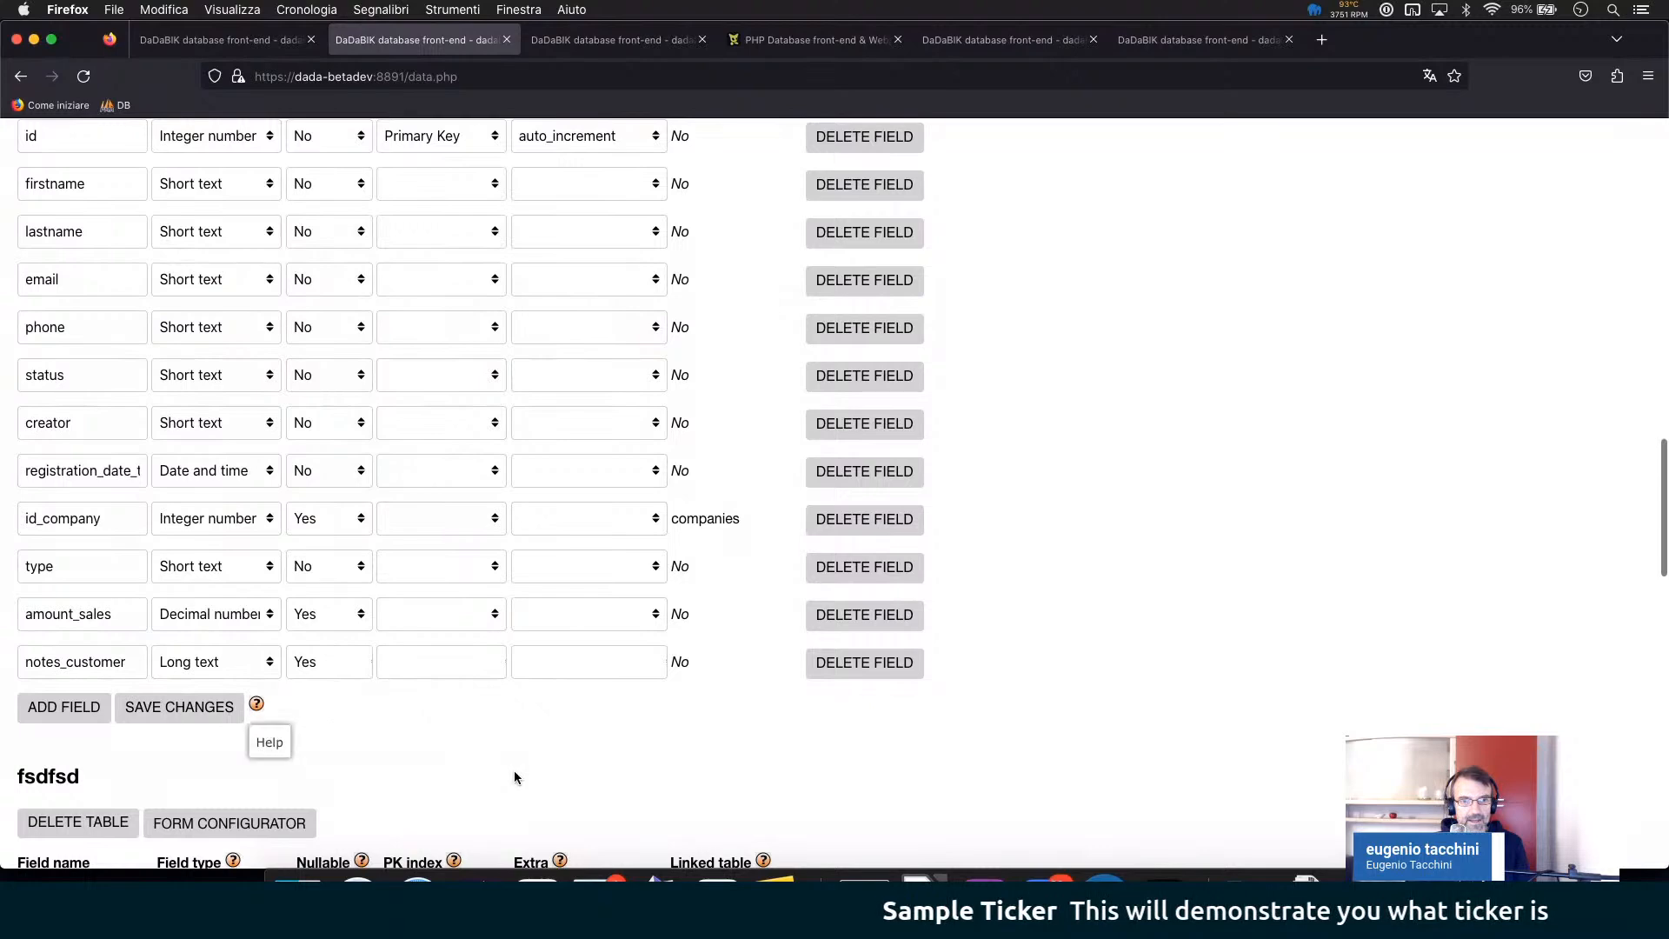
- Grant the admin group all permissions on the customers table's notes_customer field and save the field permissions
{"action": "scroll", "coordinate": [531, 779], "scroll_direction": "up", "scroll_amount": 15}
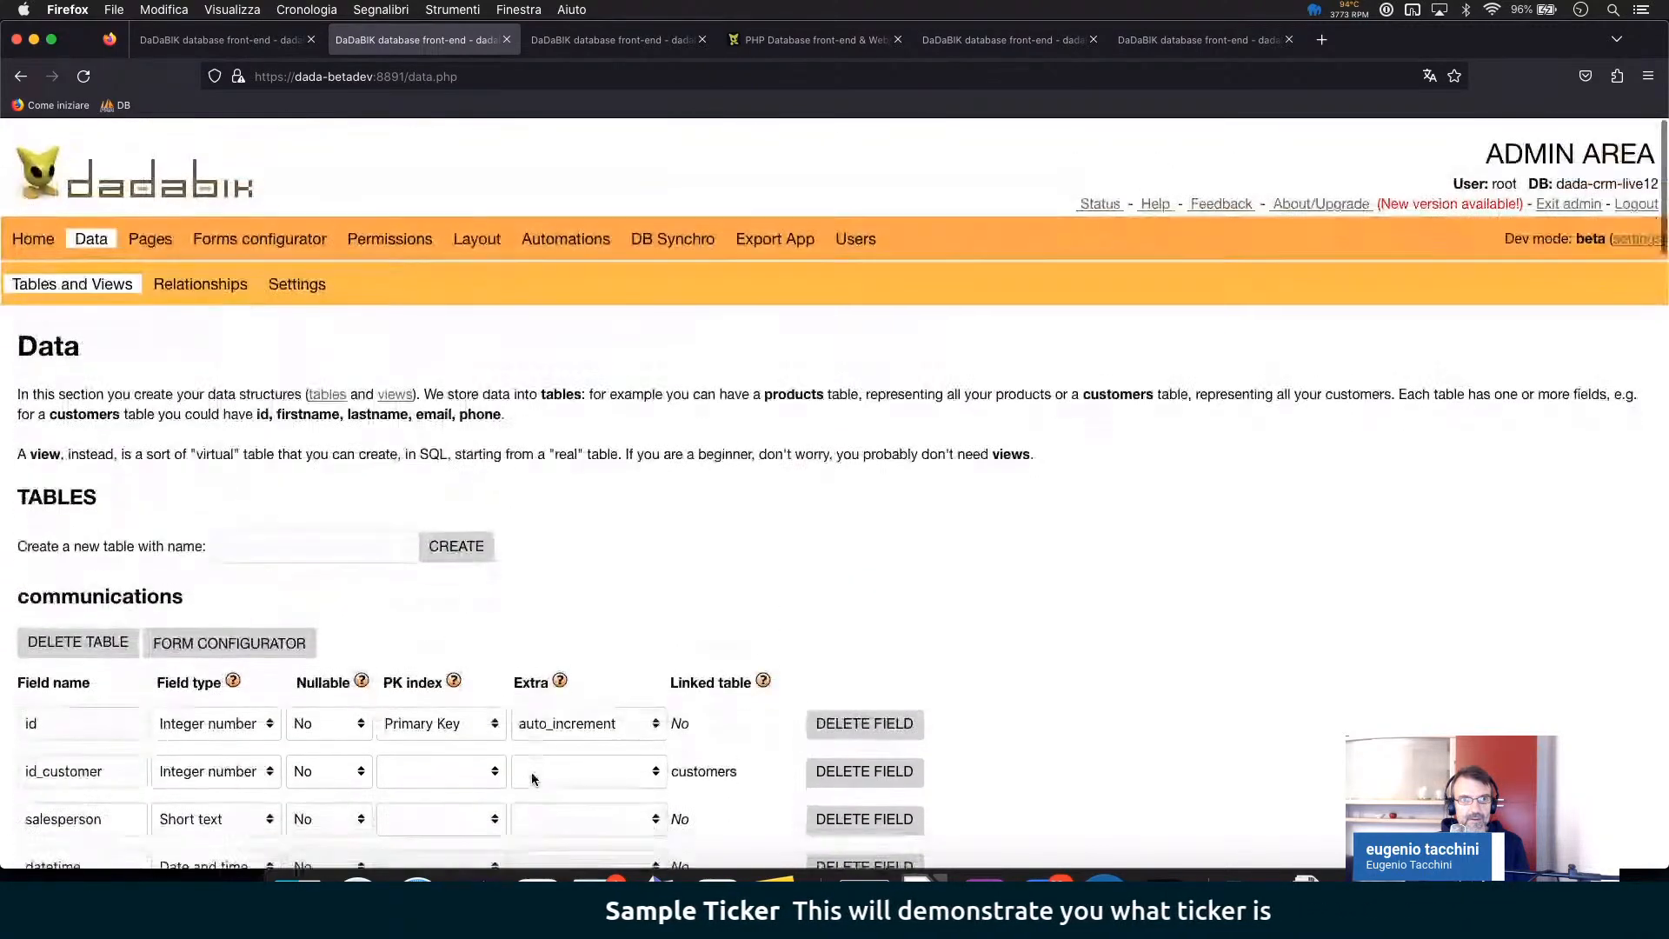
{"action": "left_click", "coordinate": [419, 227]}
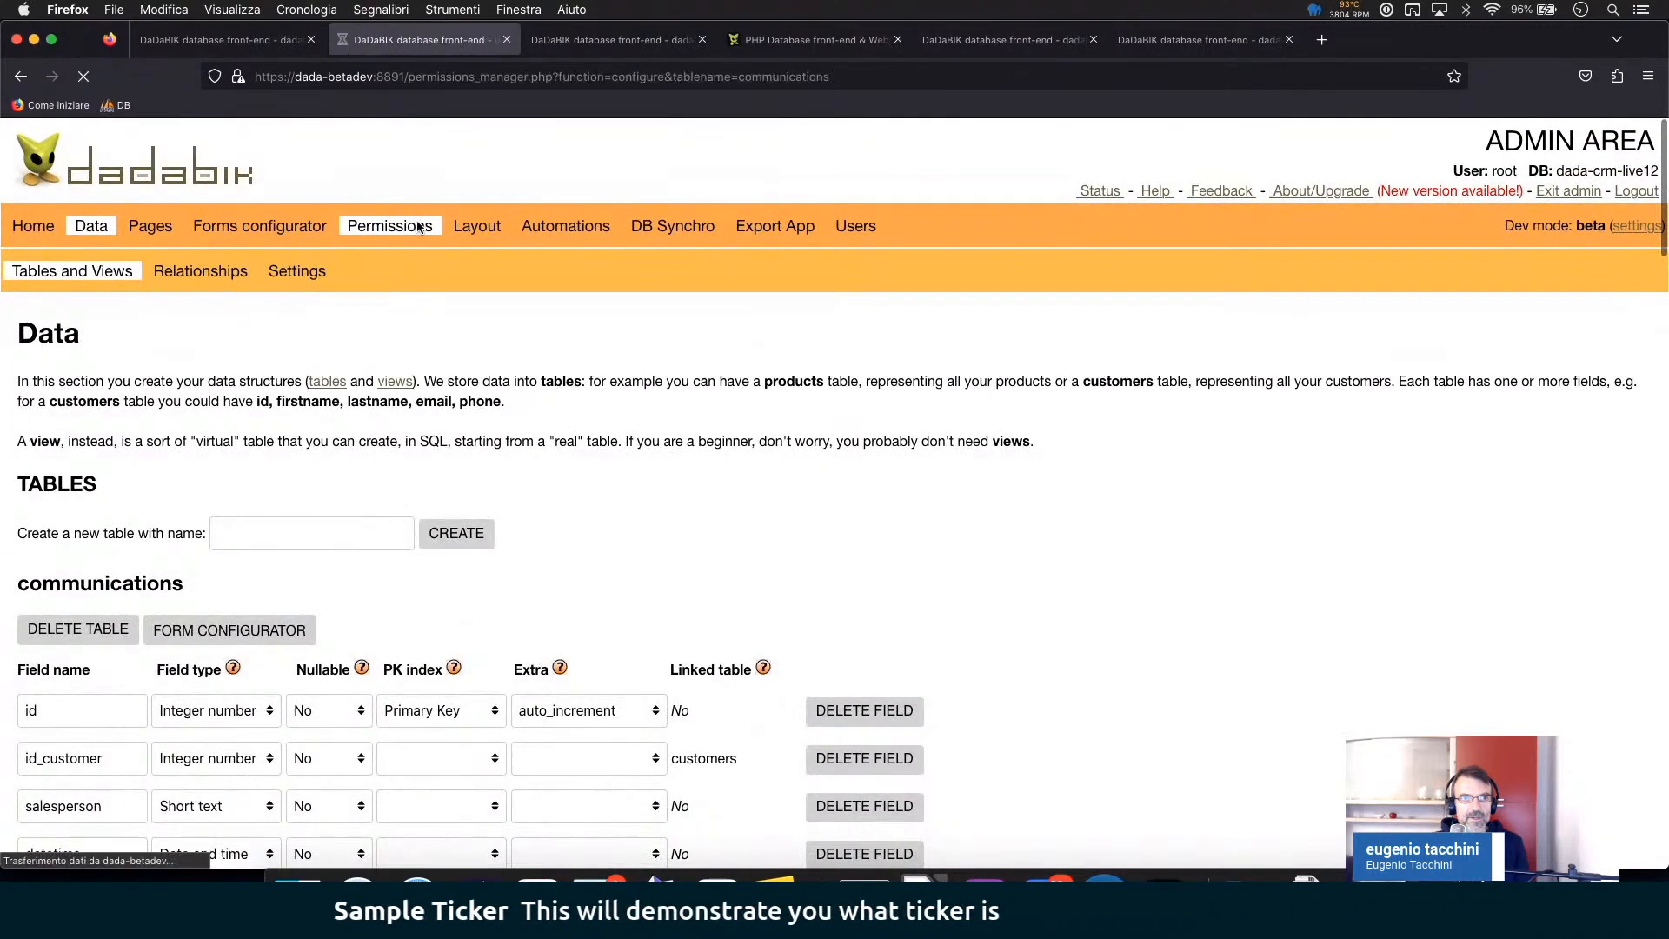
{"action": "left_click", "coordinate": [338, 374]}
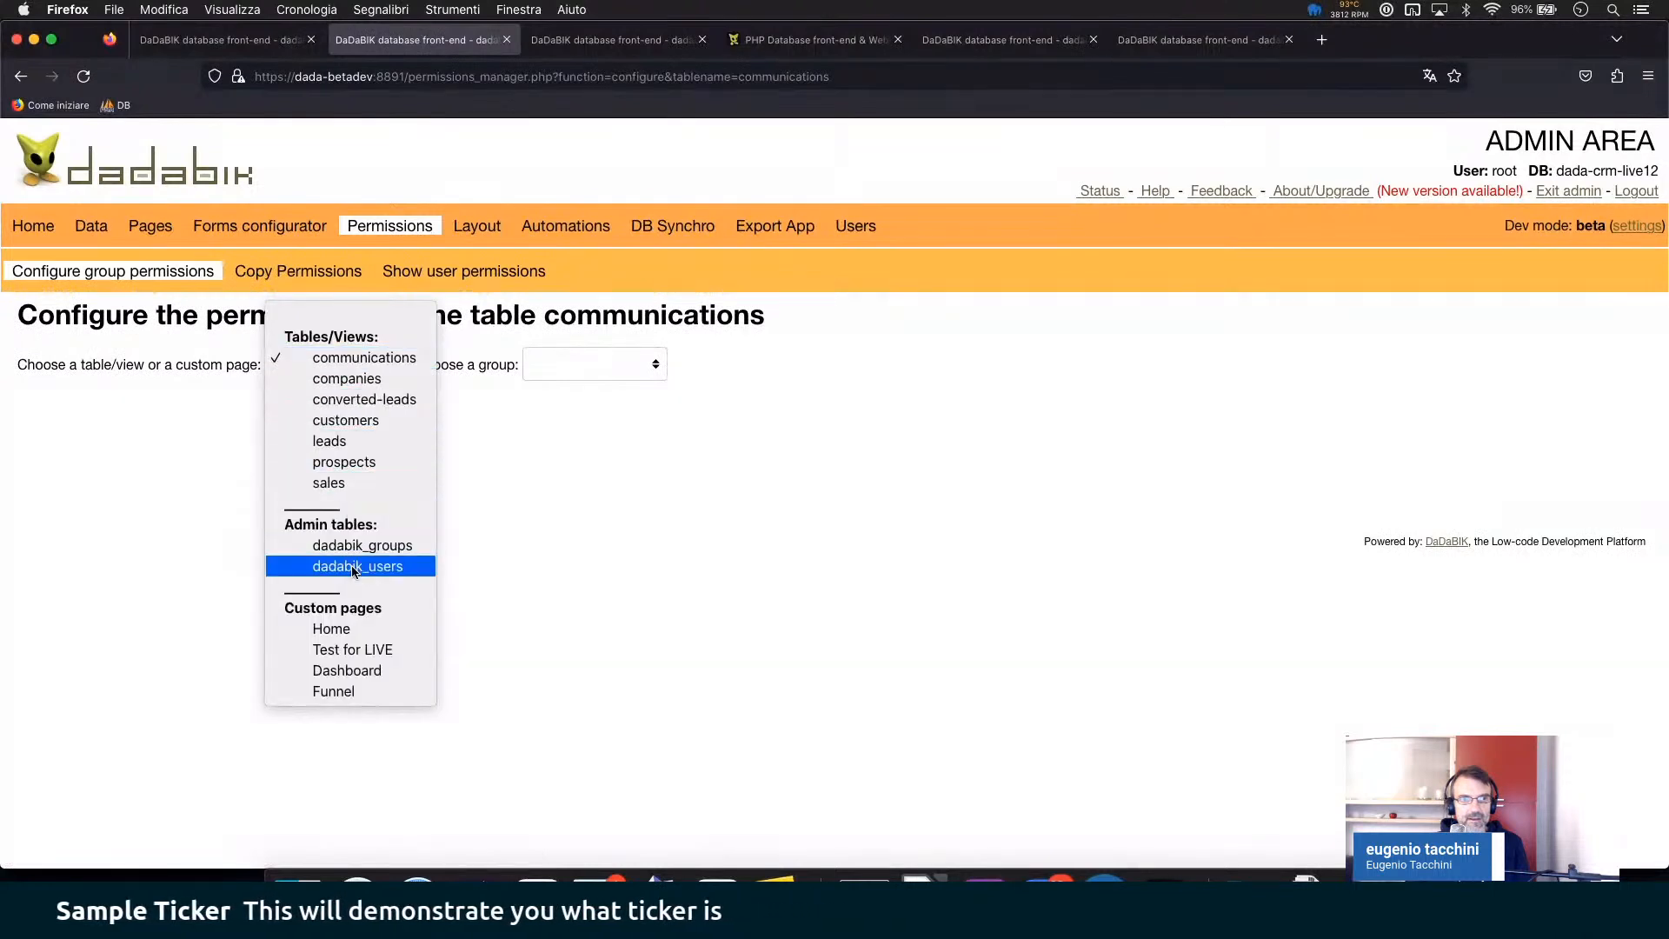
{"action": "left_click", "coordinate": [369, 422]}
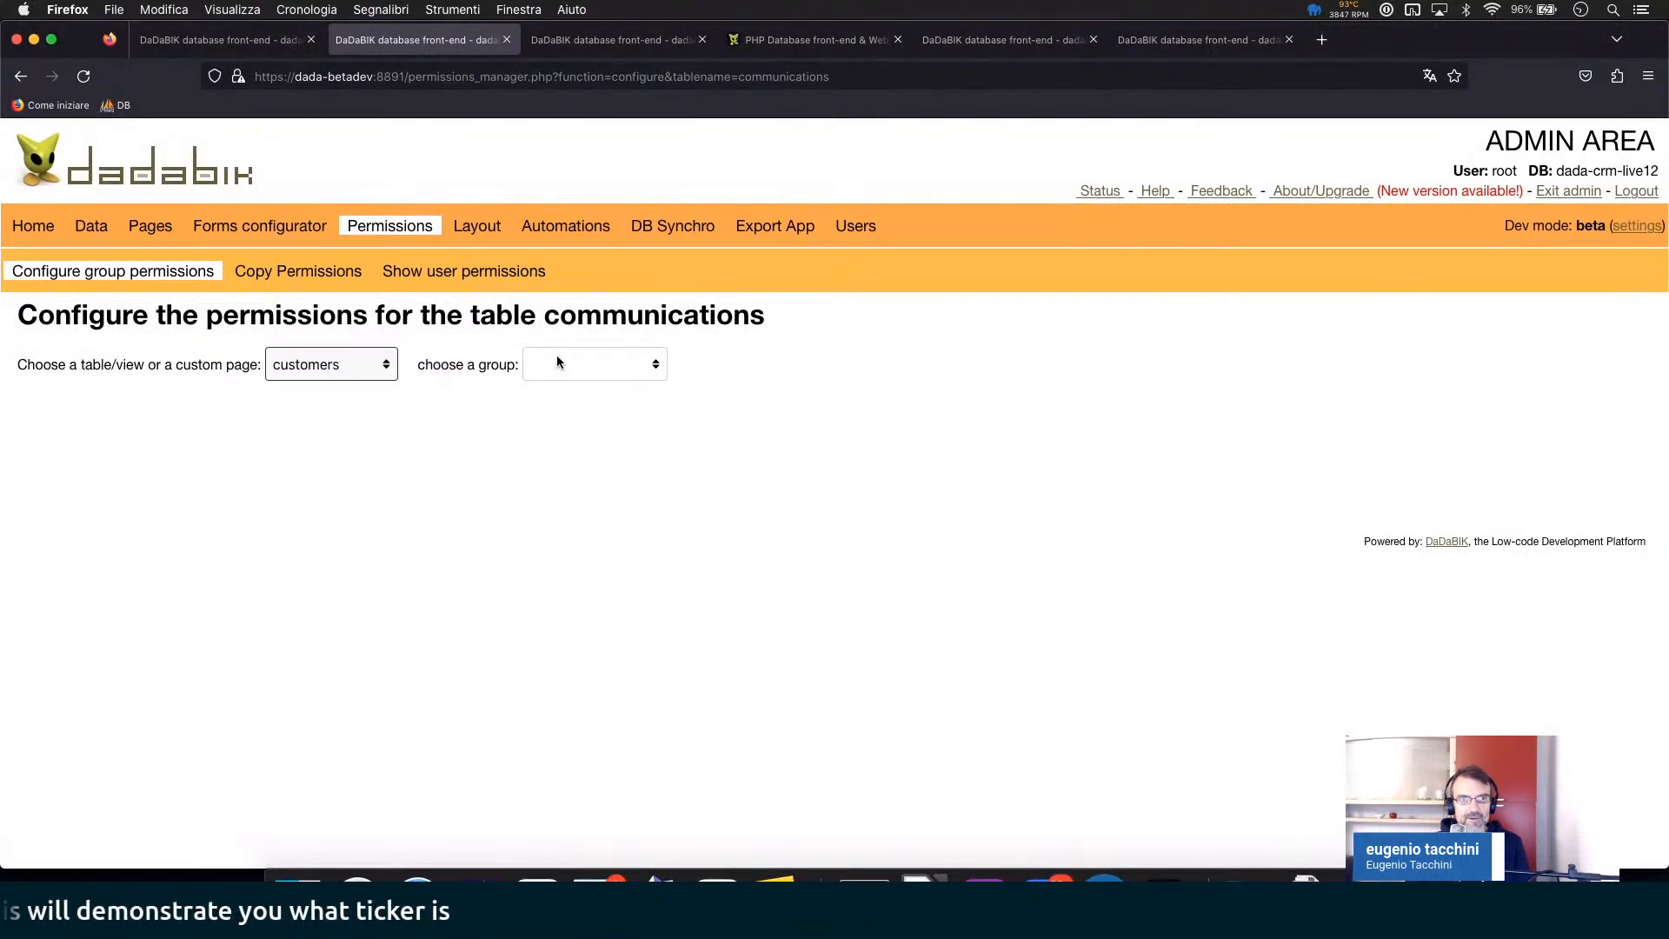
{"action": "left_click", "coordinate": [563, 365]}
{"action": "left_click", "coordinate": [560, 376]}
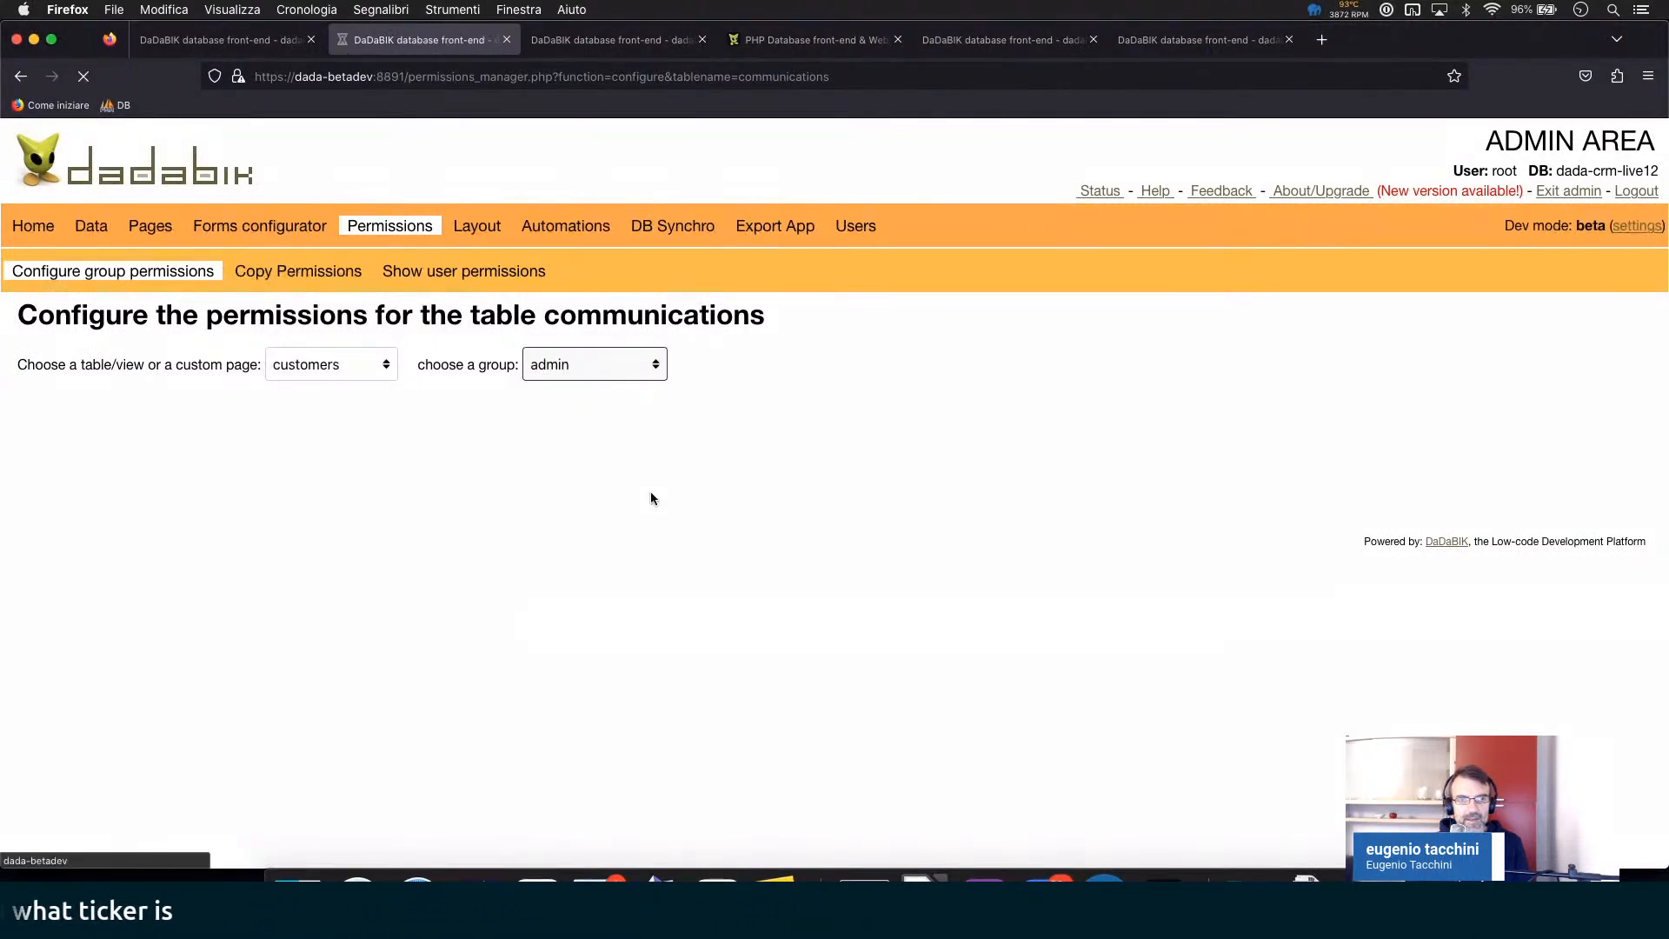
{"action": "scroll", "coordinate": [650, 494], "scroll_direction": "down", "scroll_amount": 20}
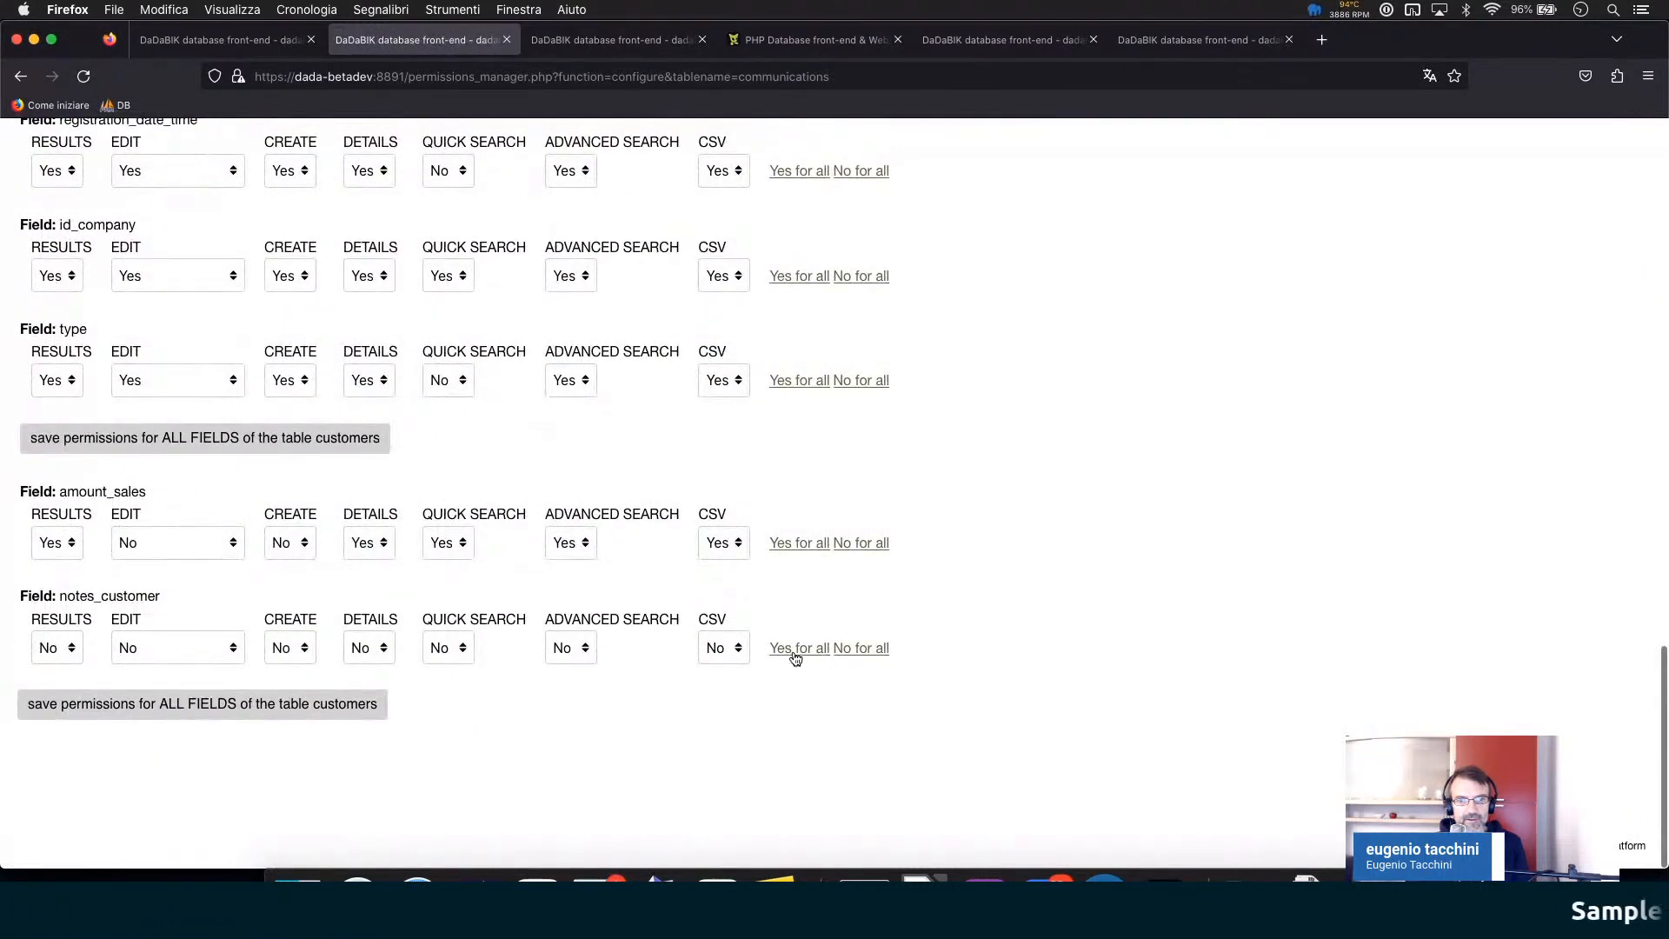
{"action": "left_click", "coordinate": [59, 648]}
{"action": "left_click", "coordinate": [57, 647]}
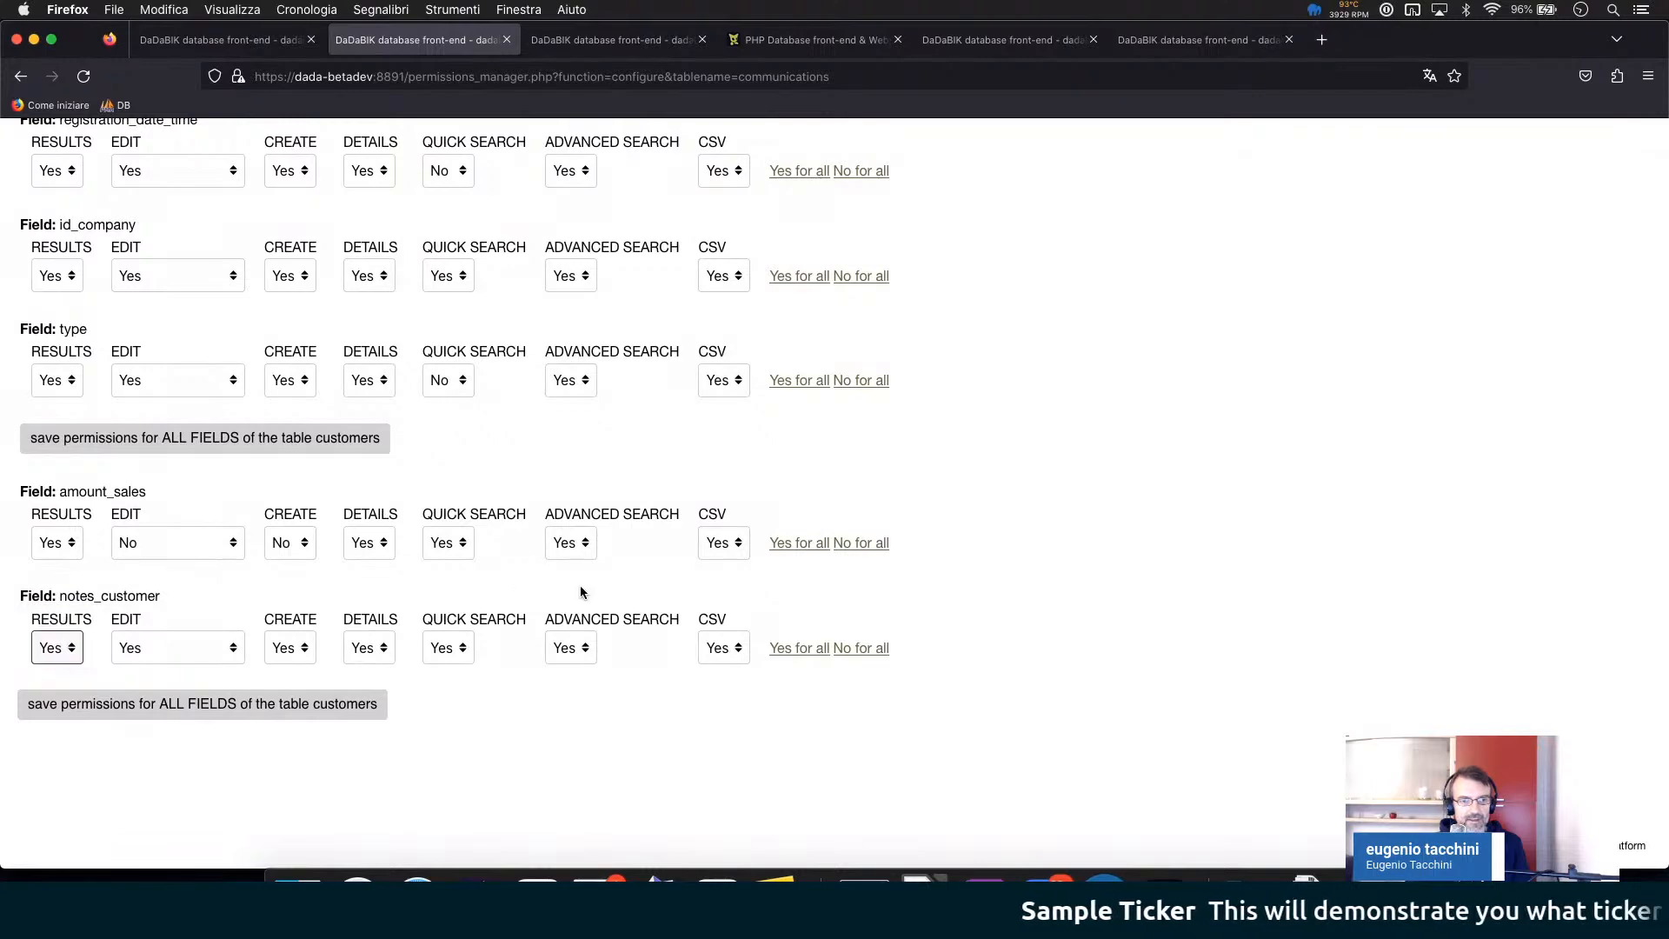
{"action": "left_click", "coordinate": [348, 705]}
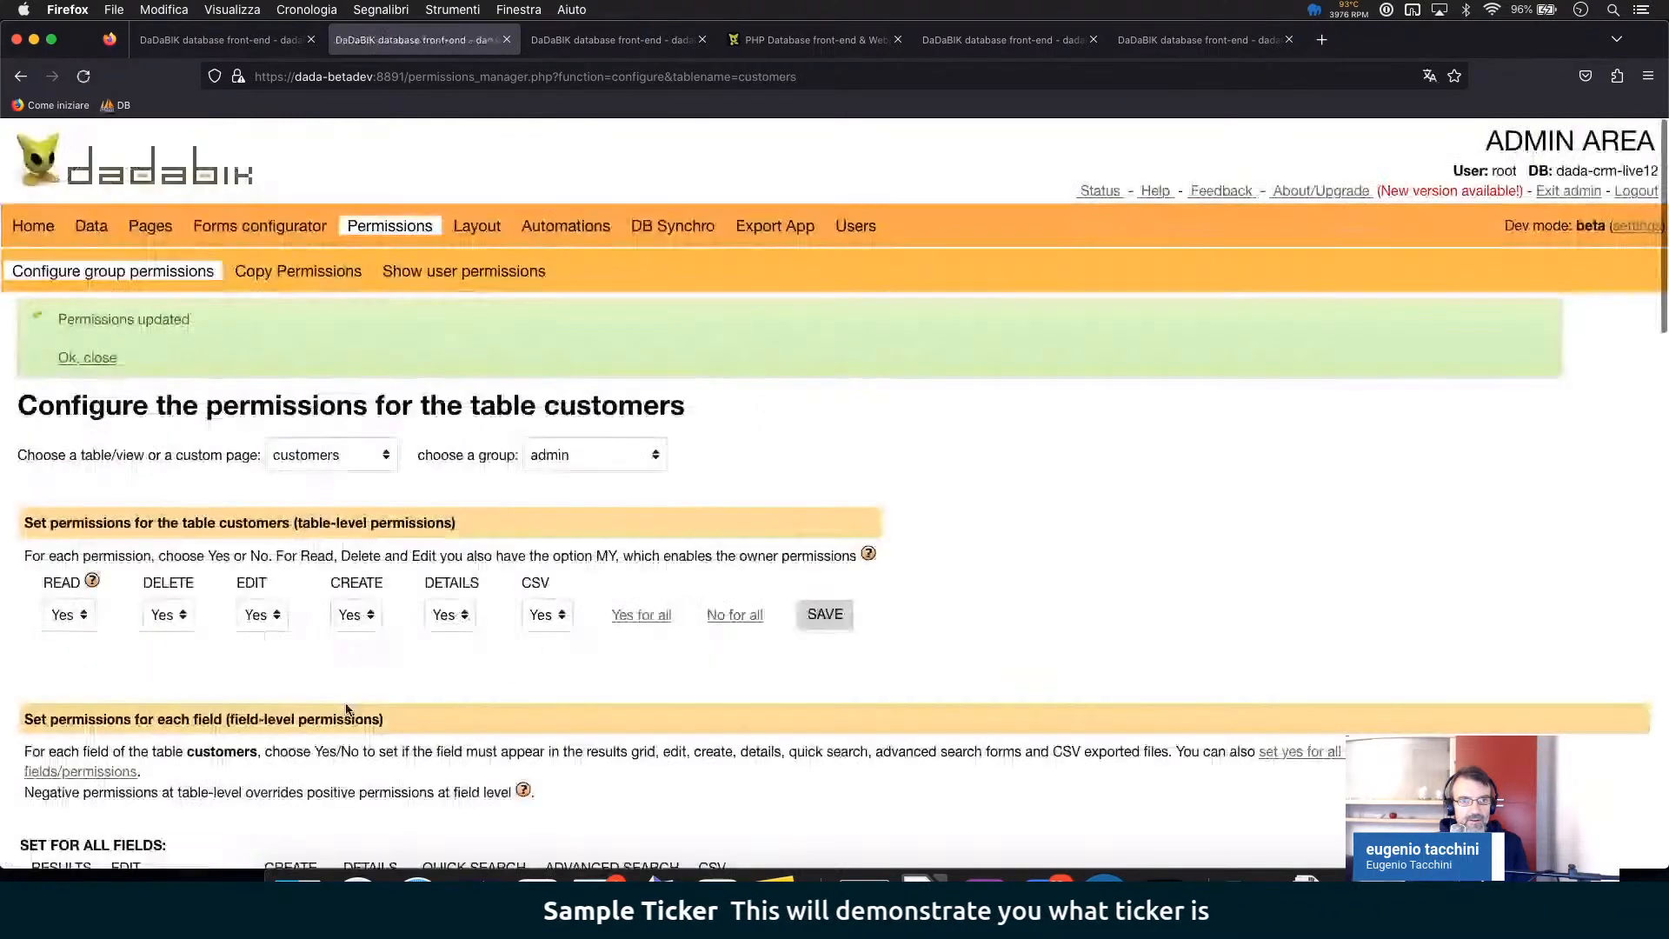
- Set every notes_customer permission to Yes for the salestopmanagers group on the customers table and save
{"action": "left_click", "coordinate": [569, 452]}
{"action": "left_click", "coordinate": [578, 507]}
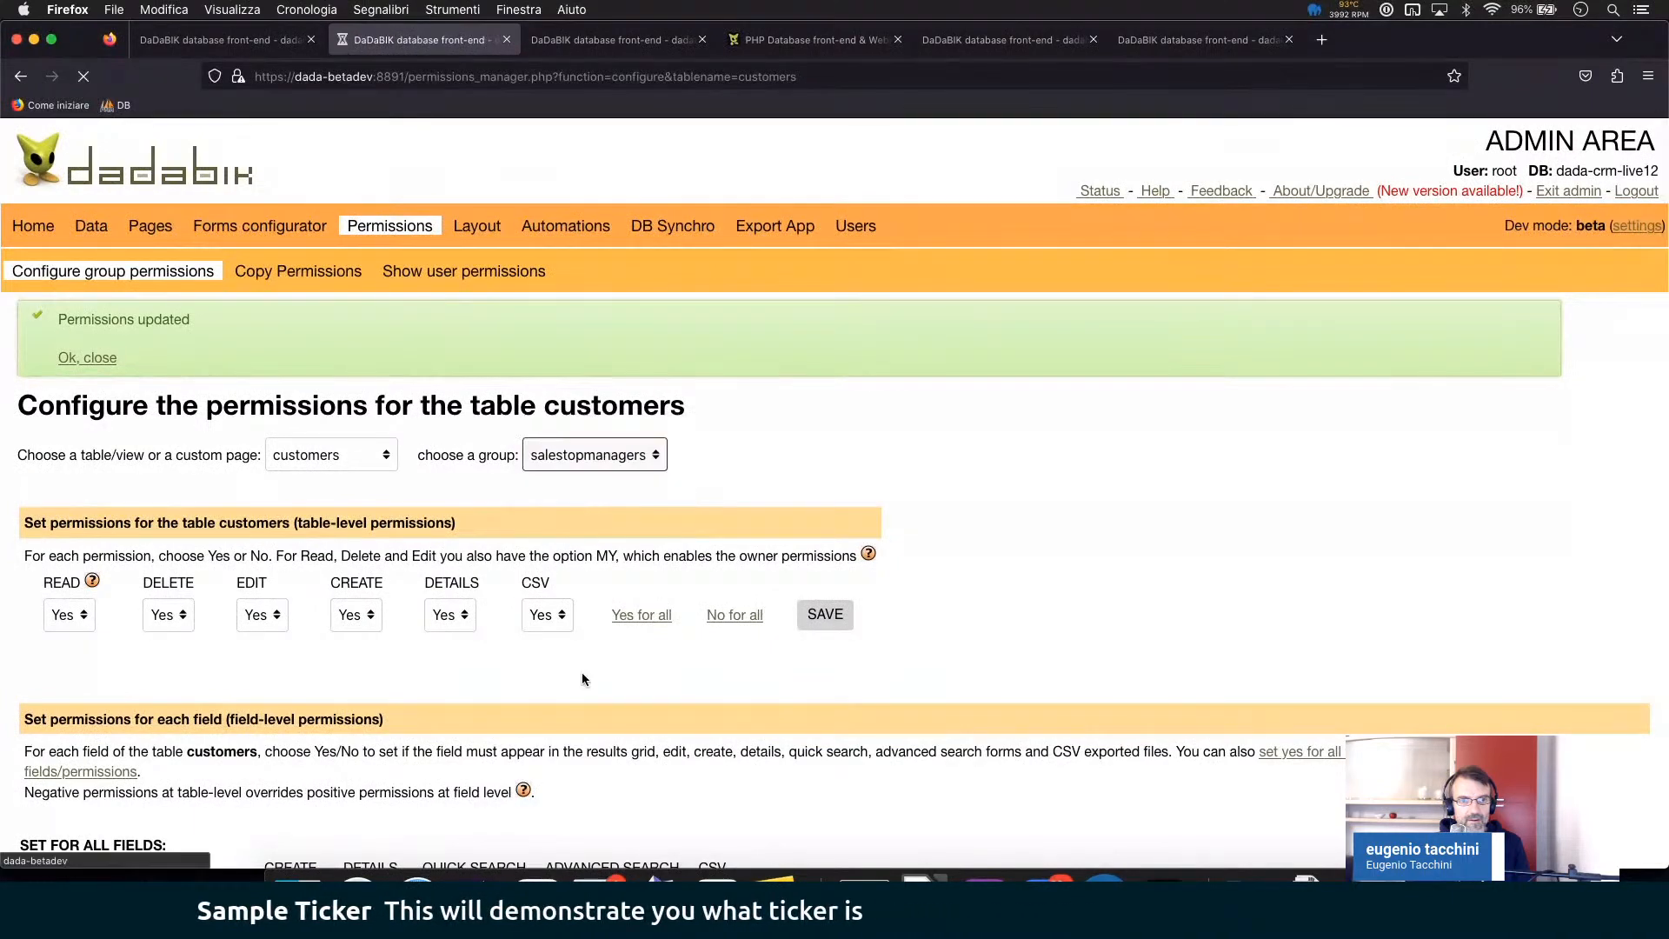
{"action": "scroll", "coordinate": [582, 626], "scroll_direction": "down", "scroll_amount": 15}
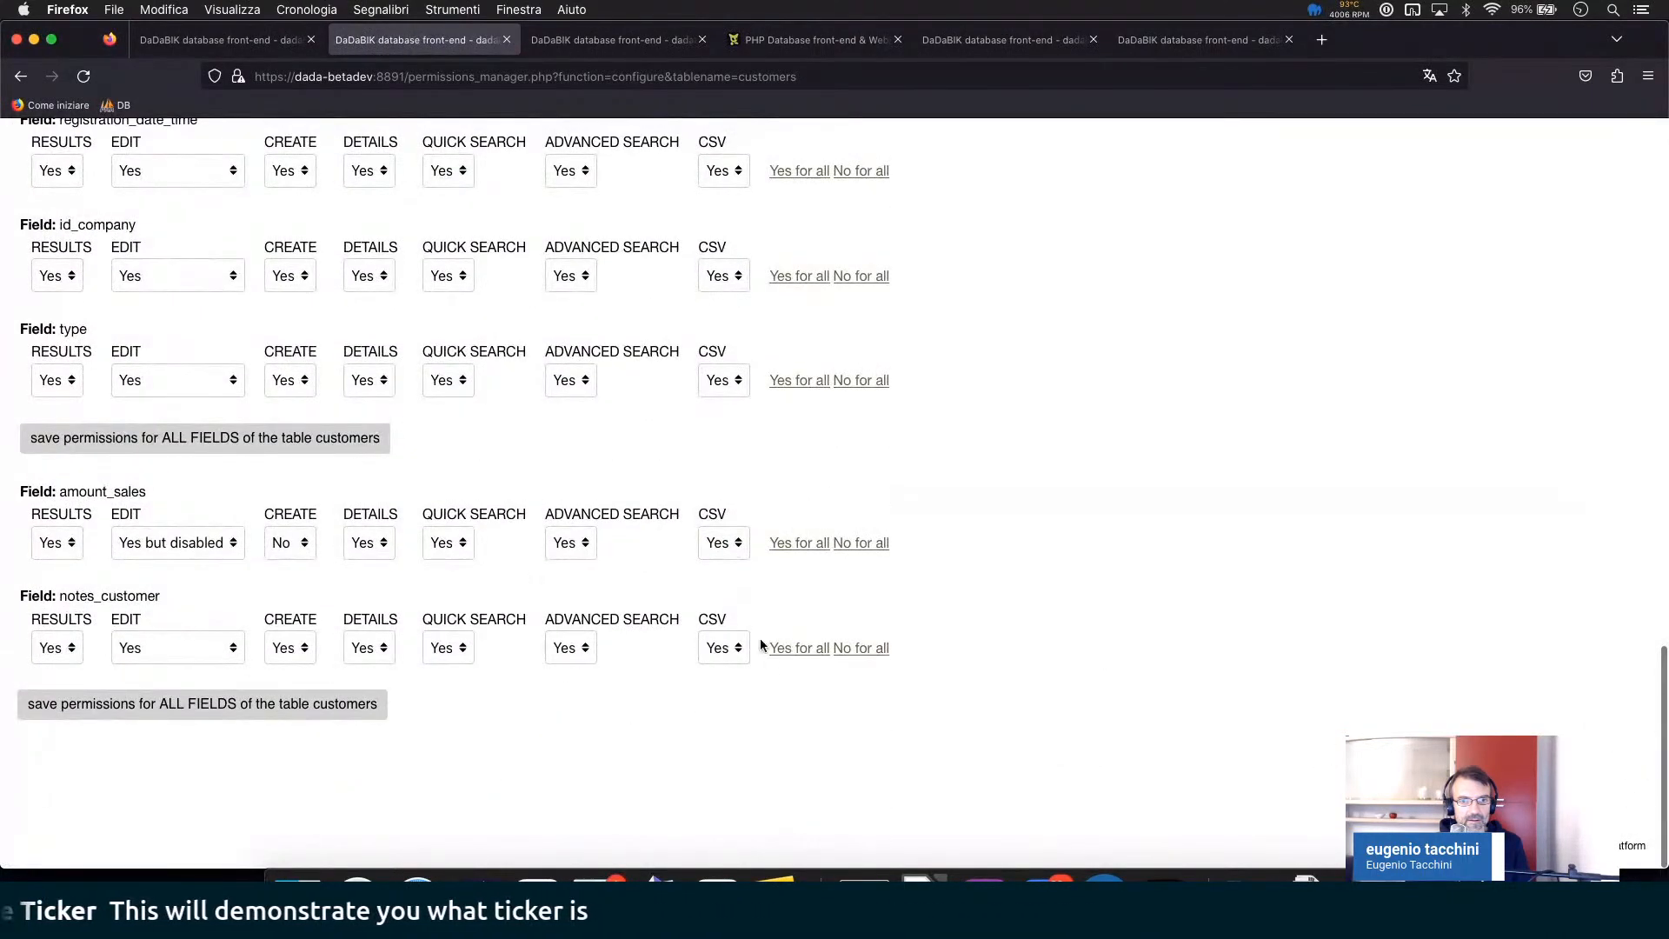
{"action": "left_click", "coordinate": [291, 710]}
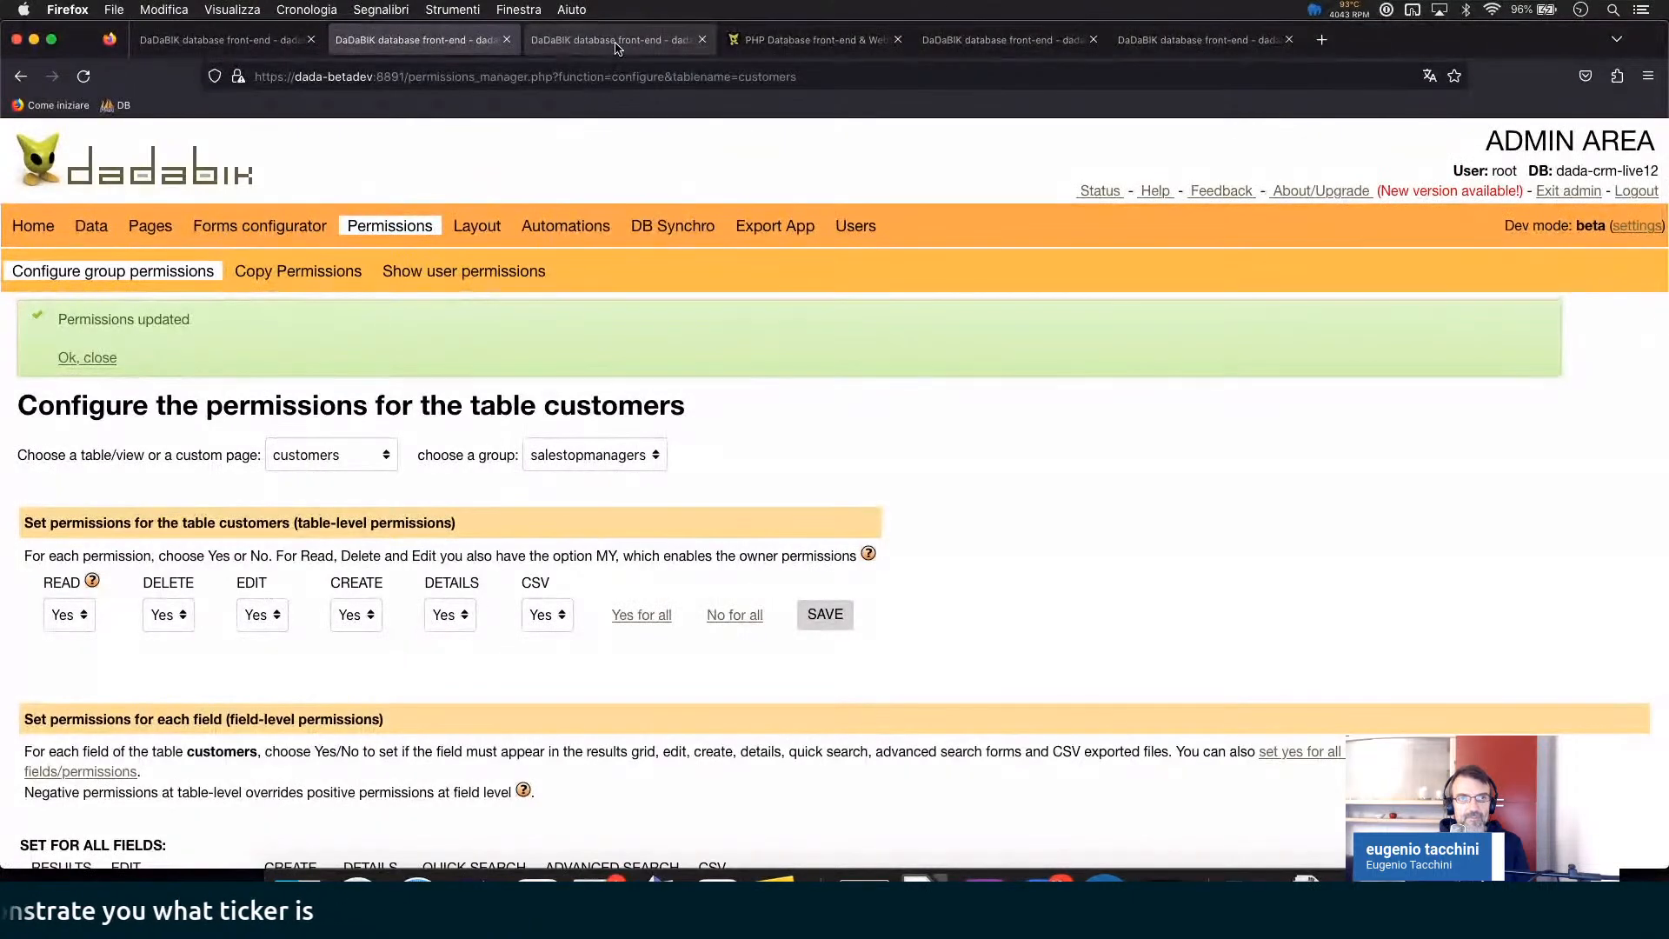
- Open the insert form for All customers in the beta CRM and enlarge the Notes customer text box
{"action": "left_click", "coordinate": [613, 40]}
{"action": "left_click", "coordinate": [62, 361]}
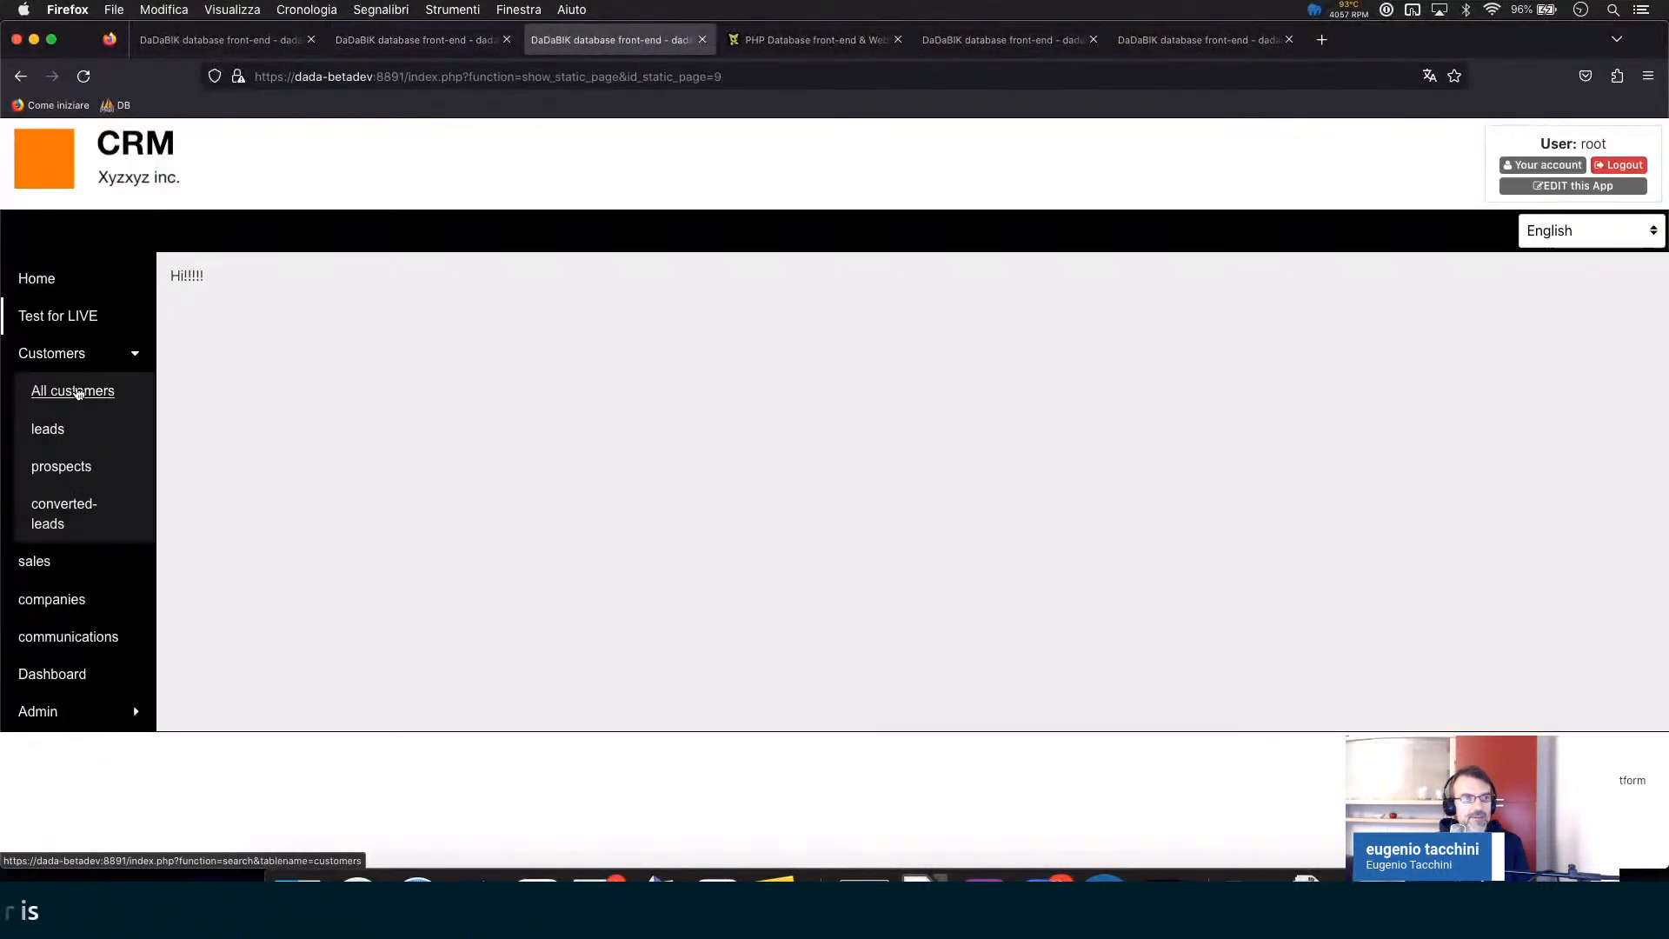
{"action": "left_click", "coordinate": [417, 289]}
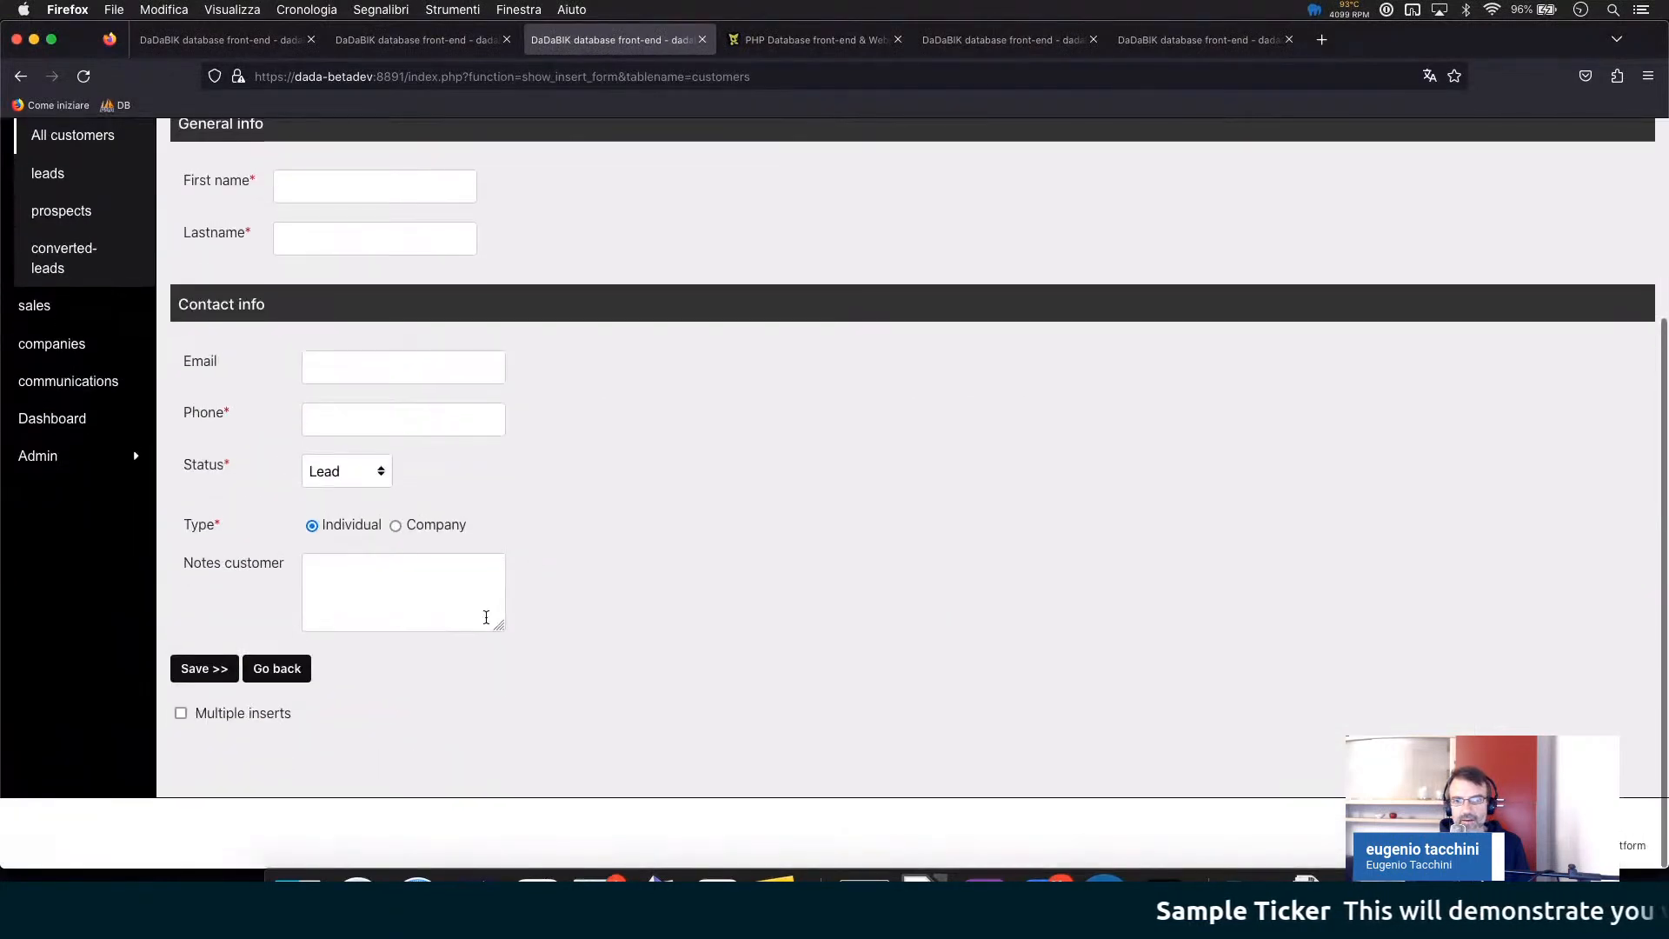
{"action": "left_click_drag", "start_coordinate": [497, 629], "coordinate": [907, 762]}
{"action": "left_click", "coordinate": [522, 693]}
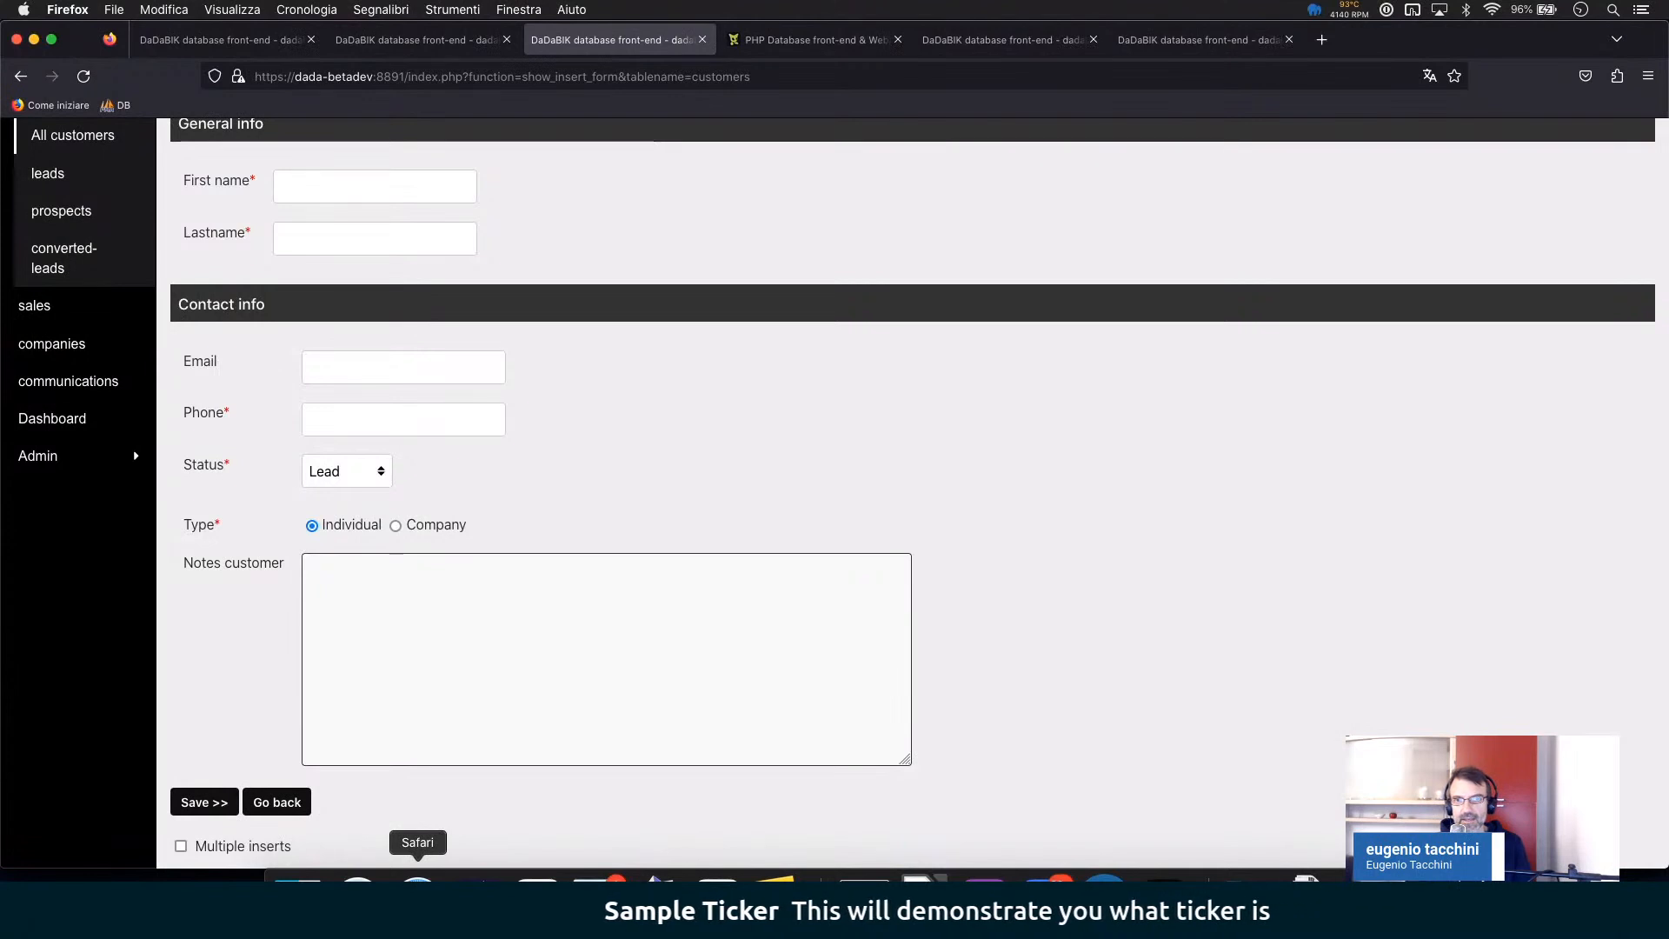
- Switch to Safari, reload the live CRM's new customer form to compare its fields, and return to Firefox
{"action": "left_click", "coordinate": [417, 891]}
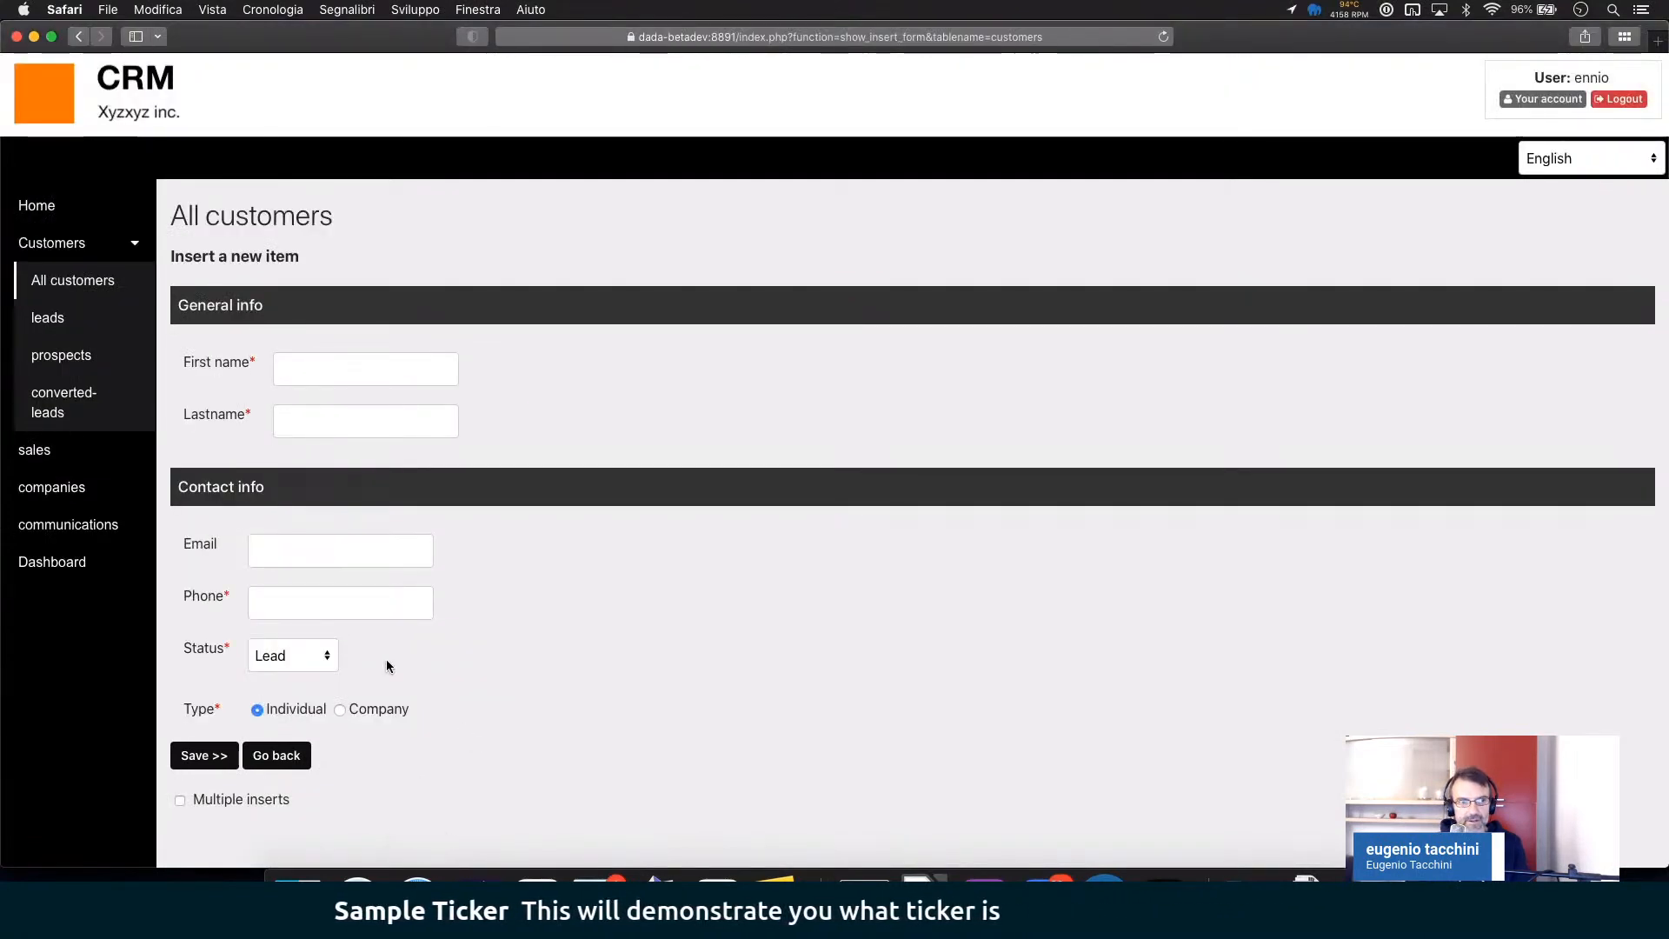
{"action": "key", "text": "super+r"}
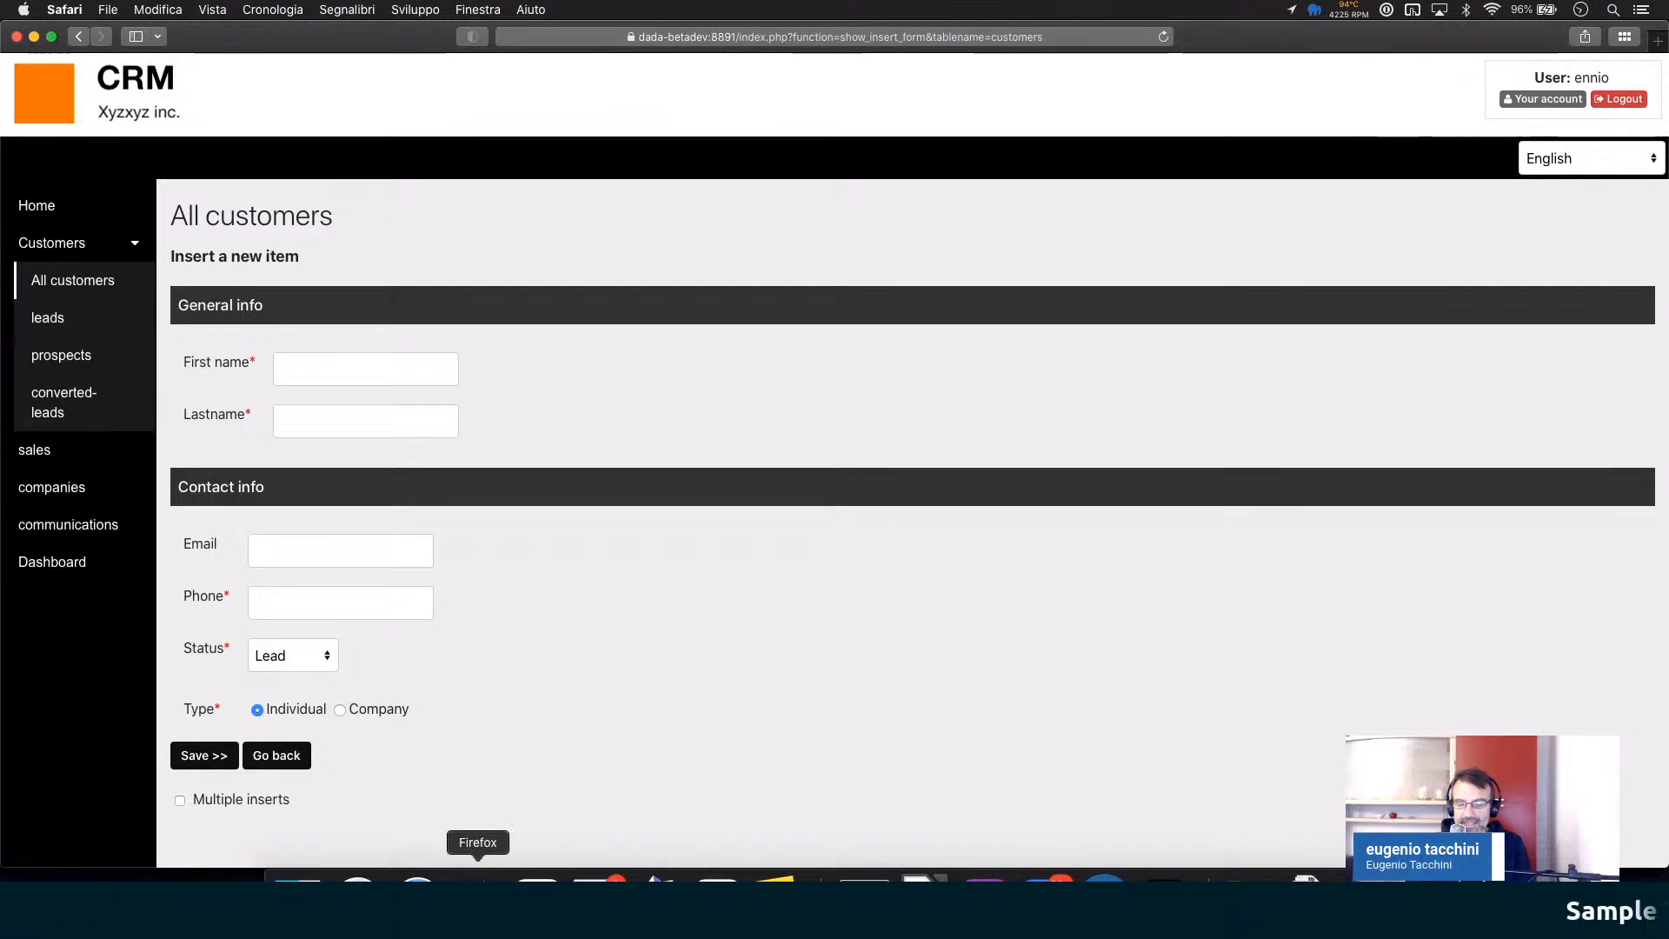
{"action": "left_click", "coordinate": [477, 876]}
{"action": "scroll", "coordinate": [661, 374], "scroll_direction": "up", "scroll_amount": 5}
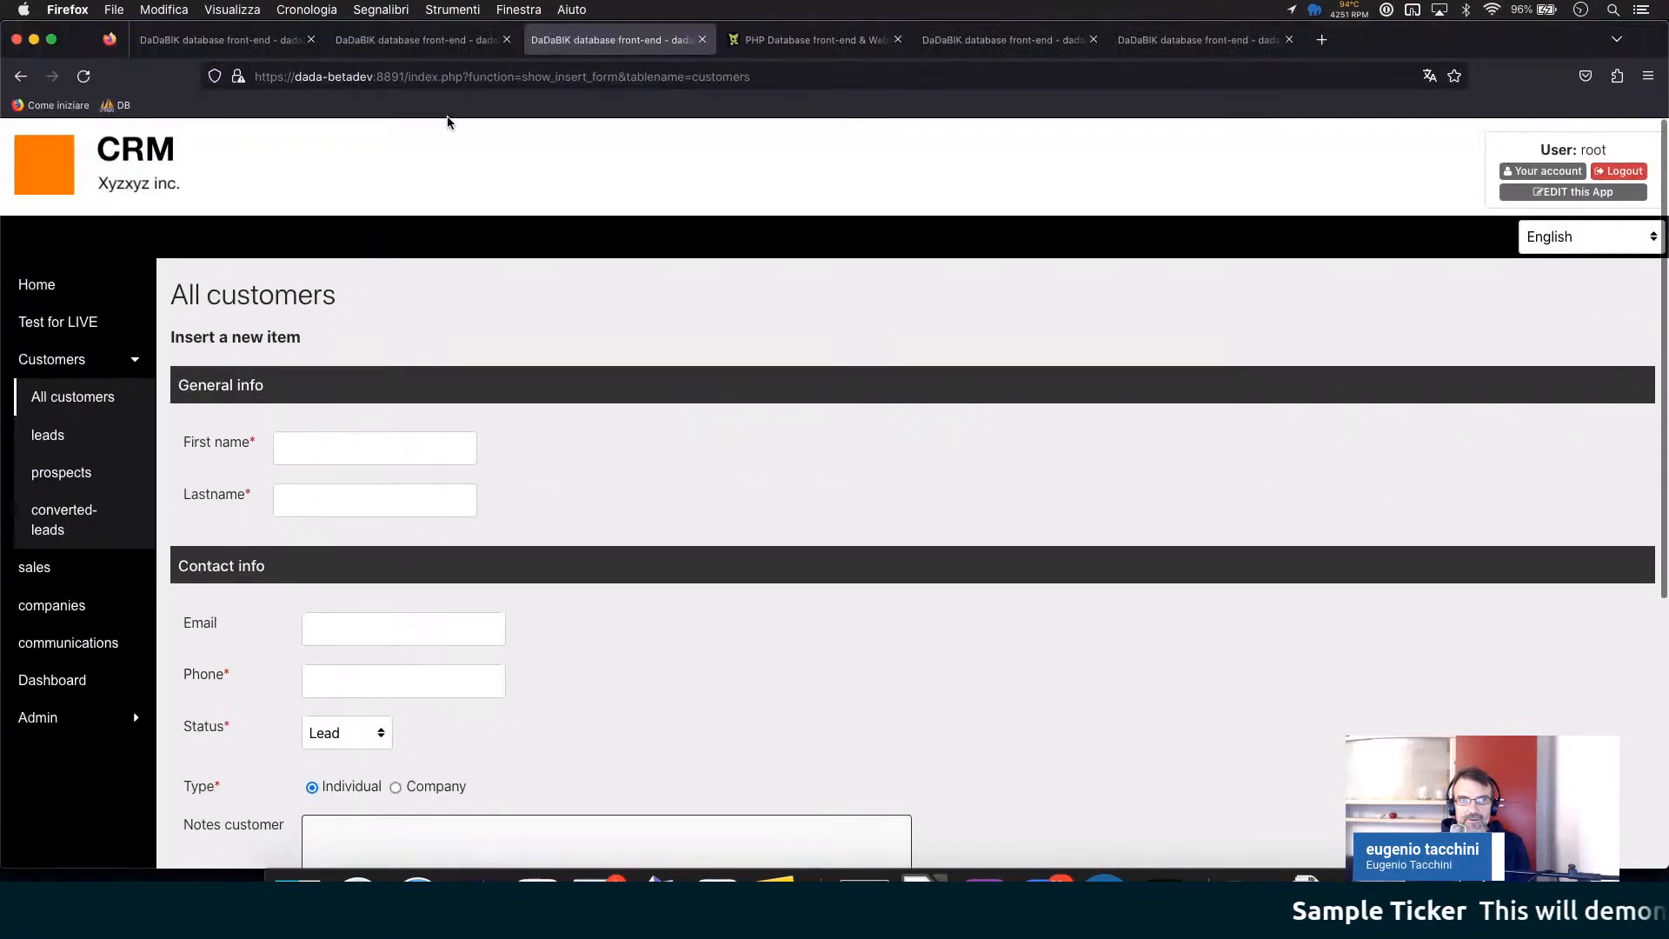
- Publish the beta version to live from the Dev Mode settings with the comment "Added field and page"
{"action": "left_click", "coordinate": [391, 41]}
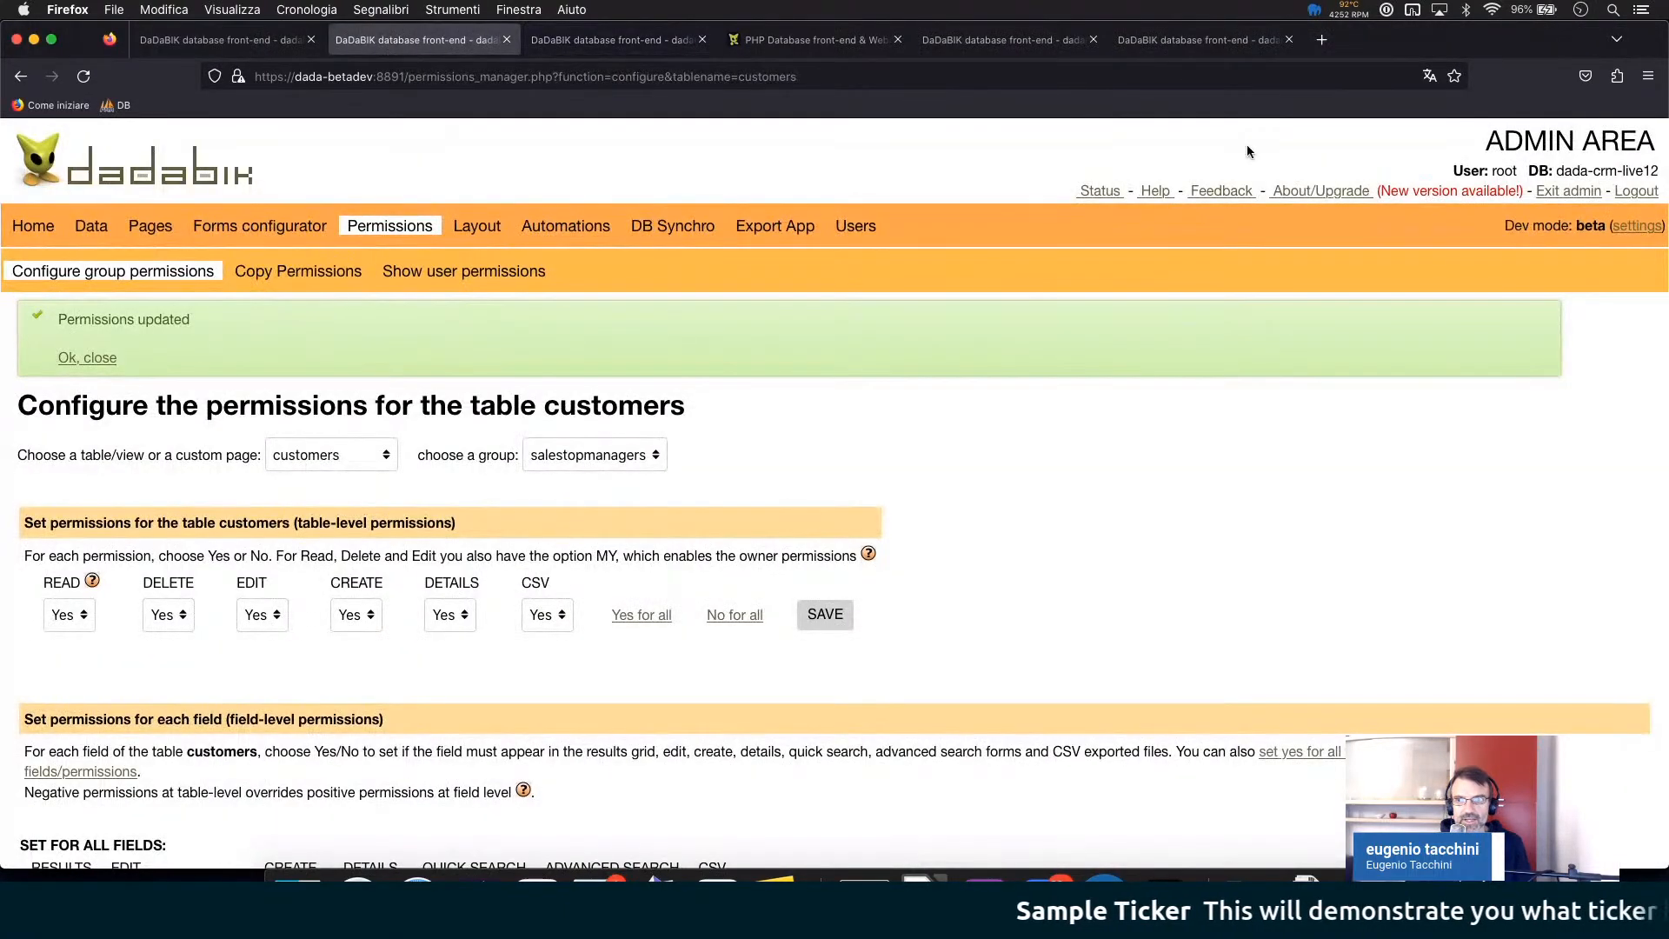
{"action": "left_click", "coordinate": [1625, 225]}
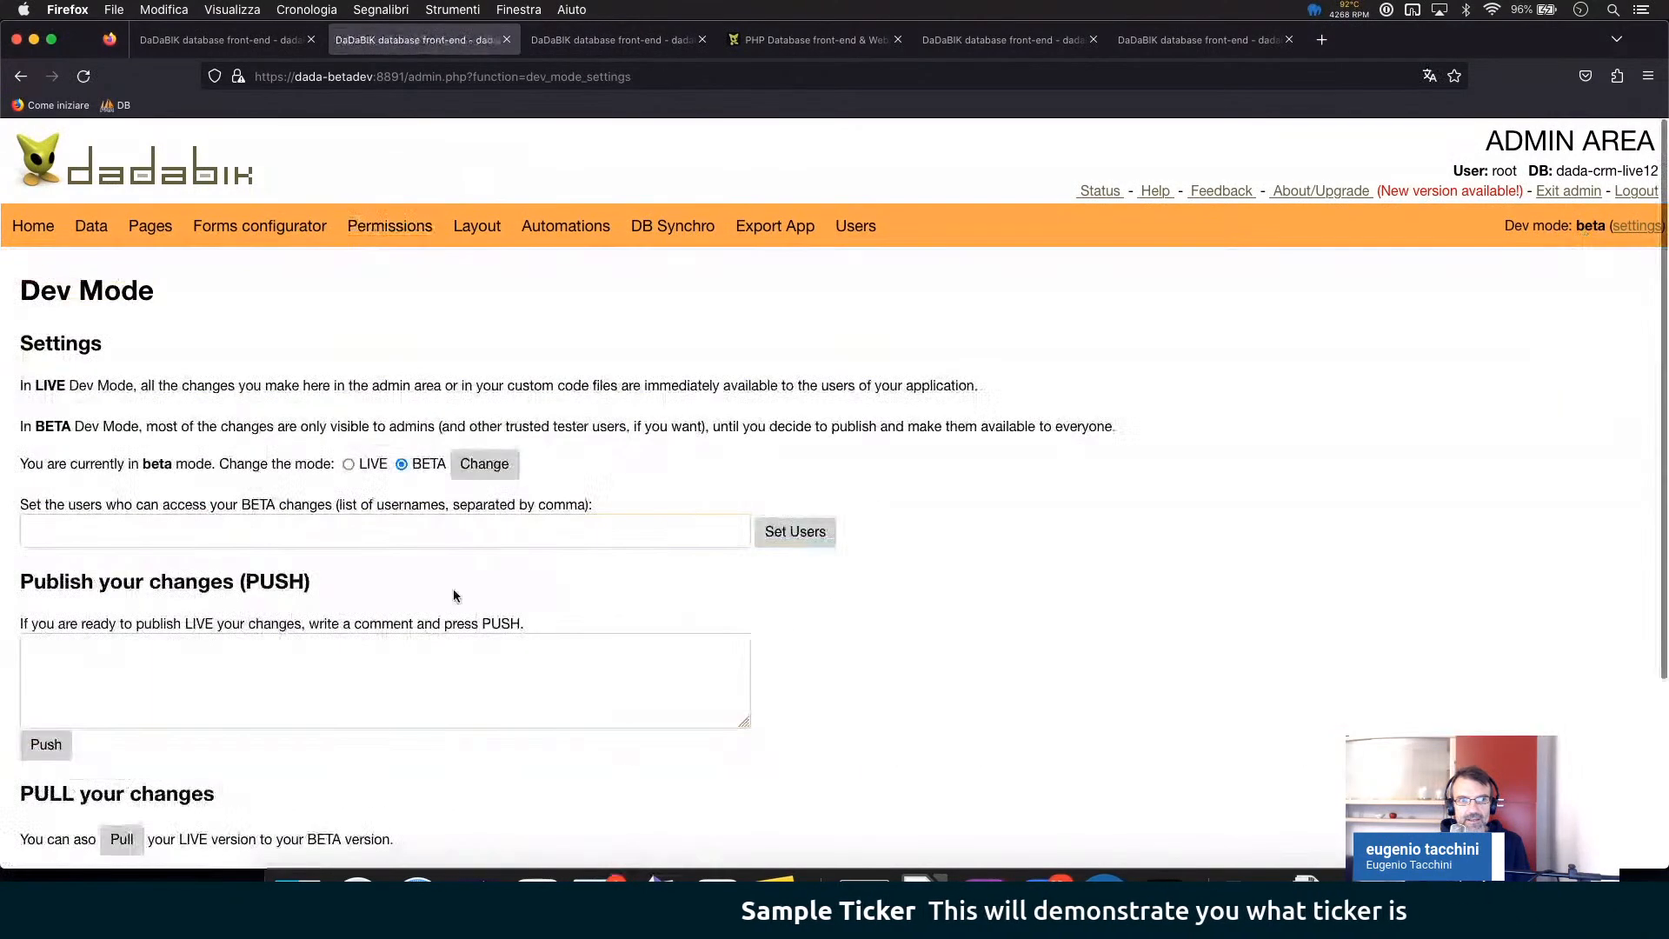
{"action": "scroll", "coordinate": [451, 591], "scroll_direction": "down", "scroll_amount": 2}
{"action": "left_click", "coordinate": [197, 570]}
{"action": "type", "text": "Added field and page"}
{"action": "left_click", "coordinate": [54, 643]}
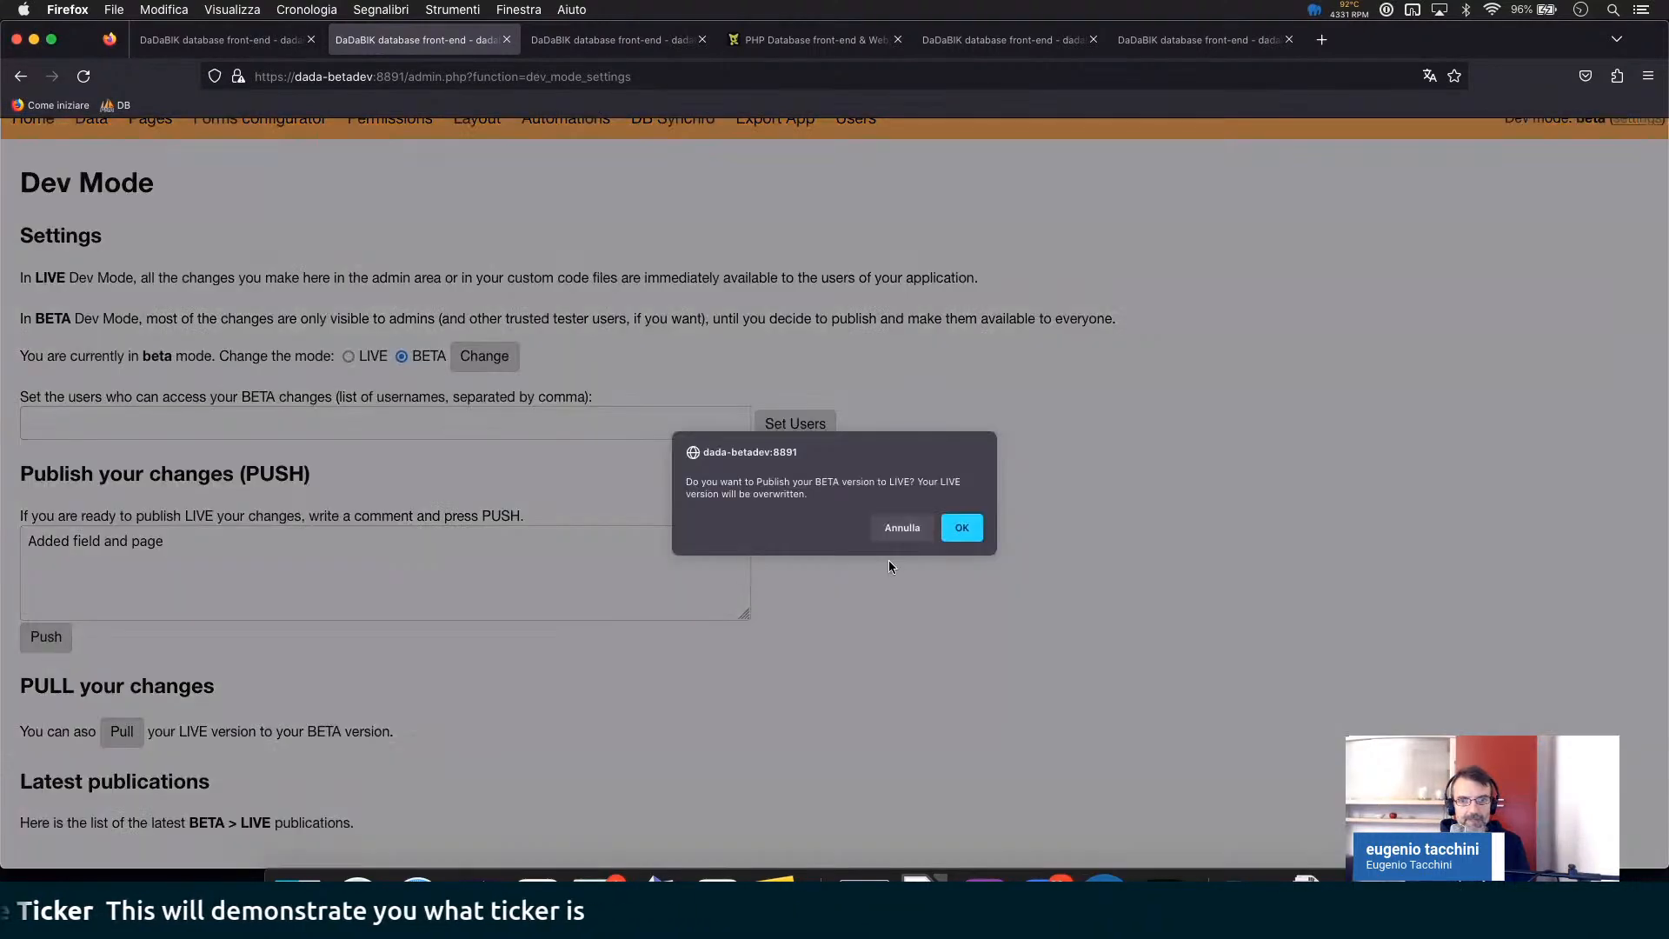
{"action": "left_click", "coordinate": [961, 530]}
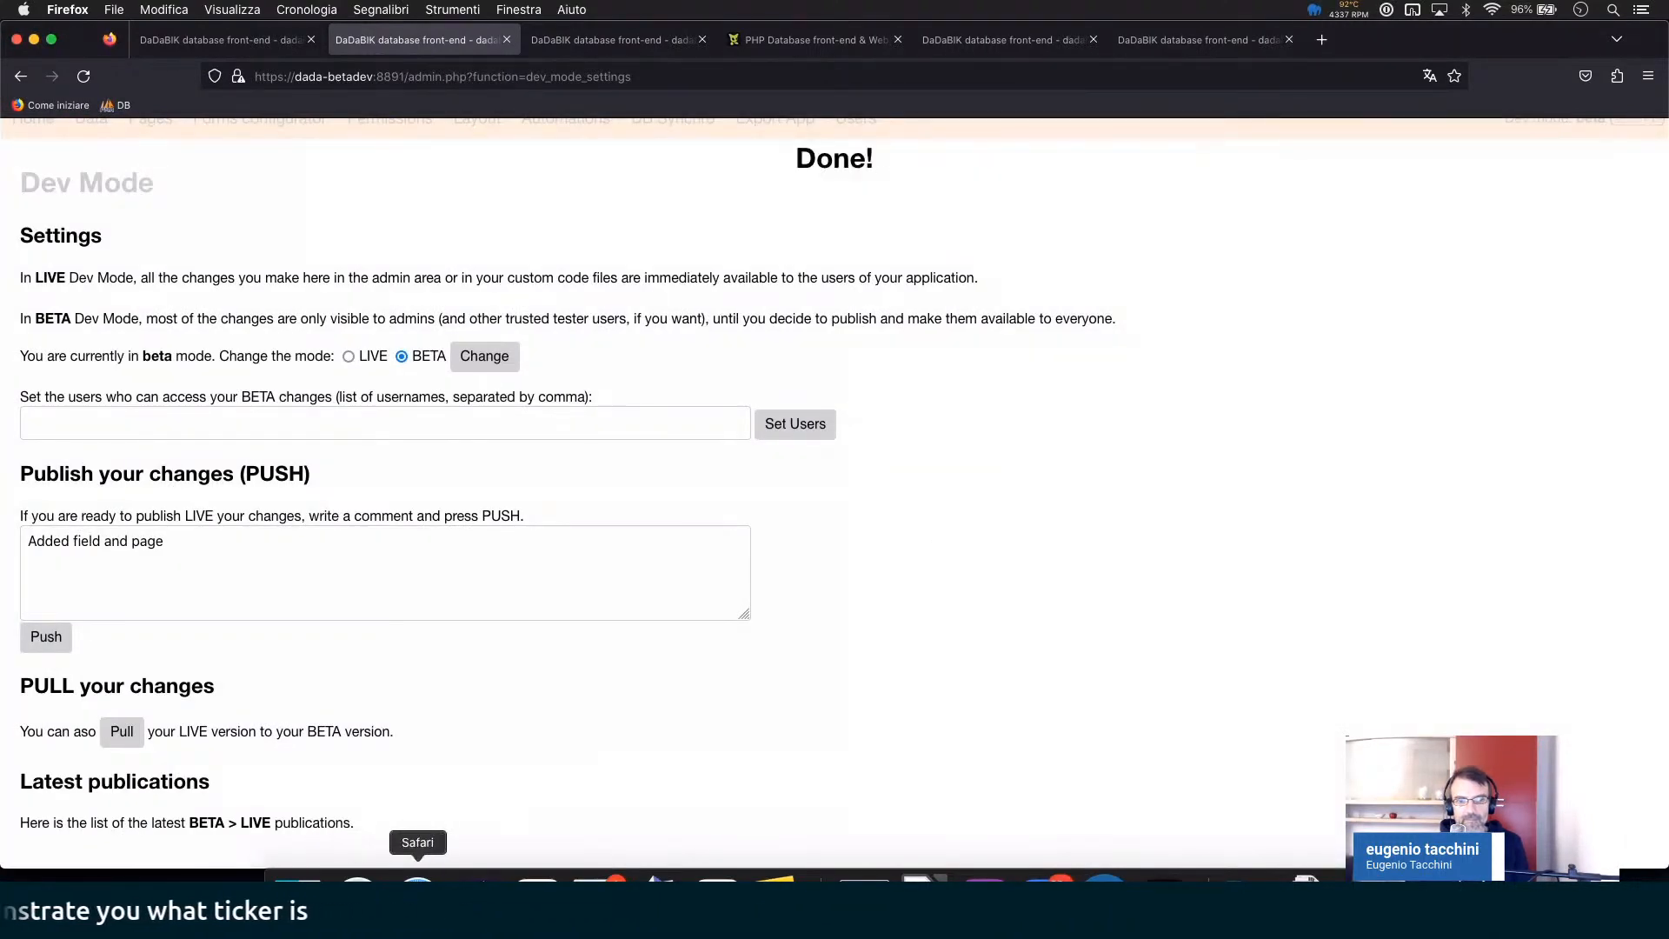
- Reload the live CRM in Safari, check the Test for LIVE page, and examine Notes customer in the customer insert form
{"action": "left_click", "coordinate": [418, 880]}
{"action": "key", "text": "super+r"}
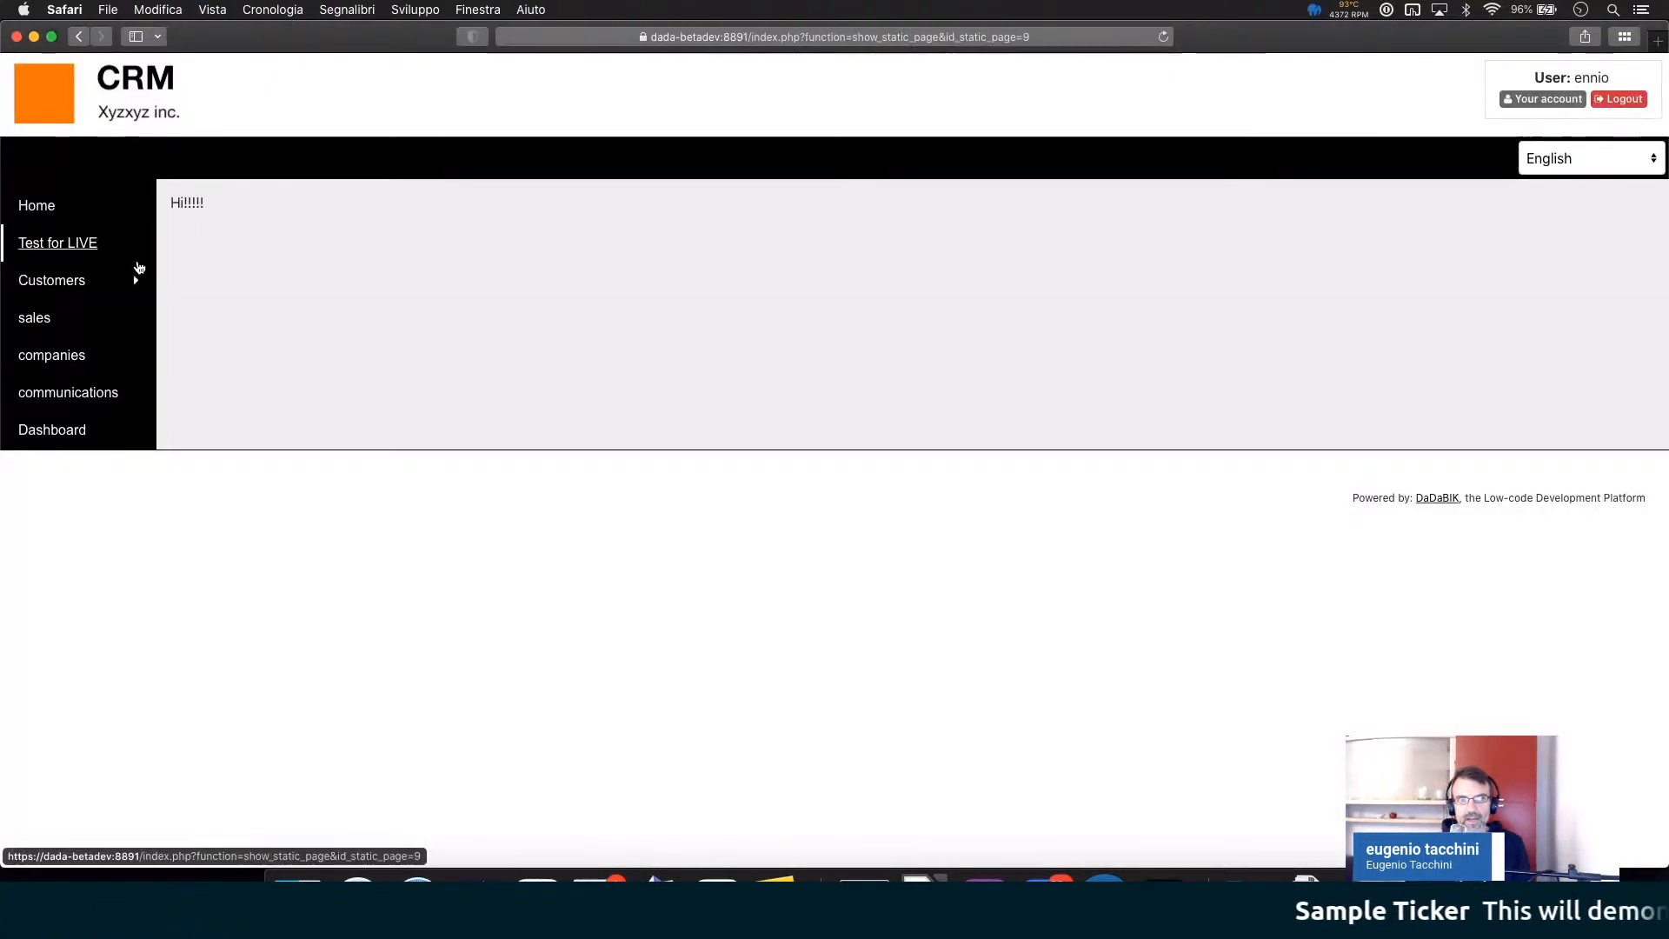
{"action": "left_click", "coordinate": [76, 280]}
{"action": "left_click", "coordinate": [83, 320]}
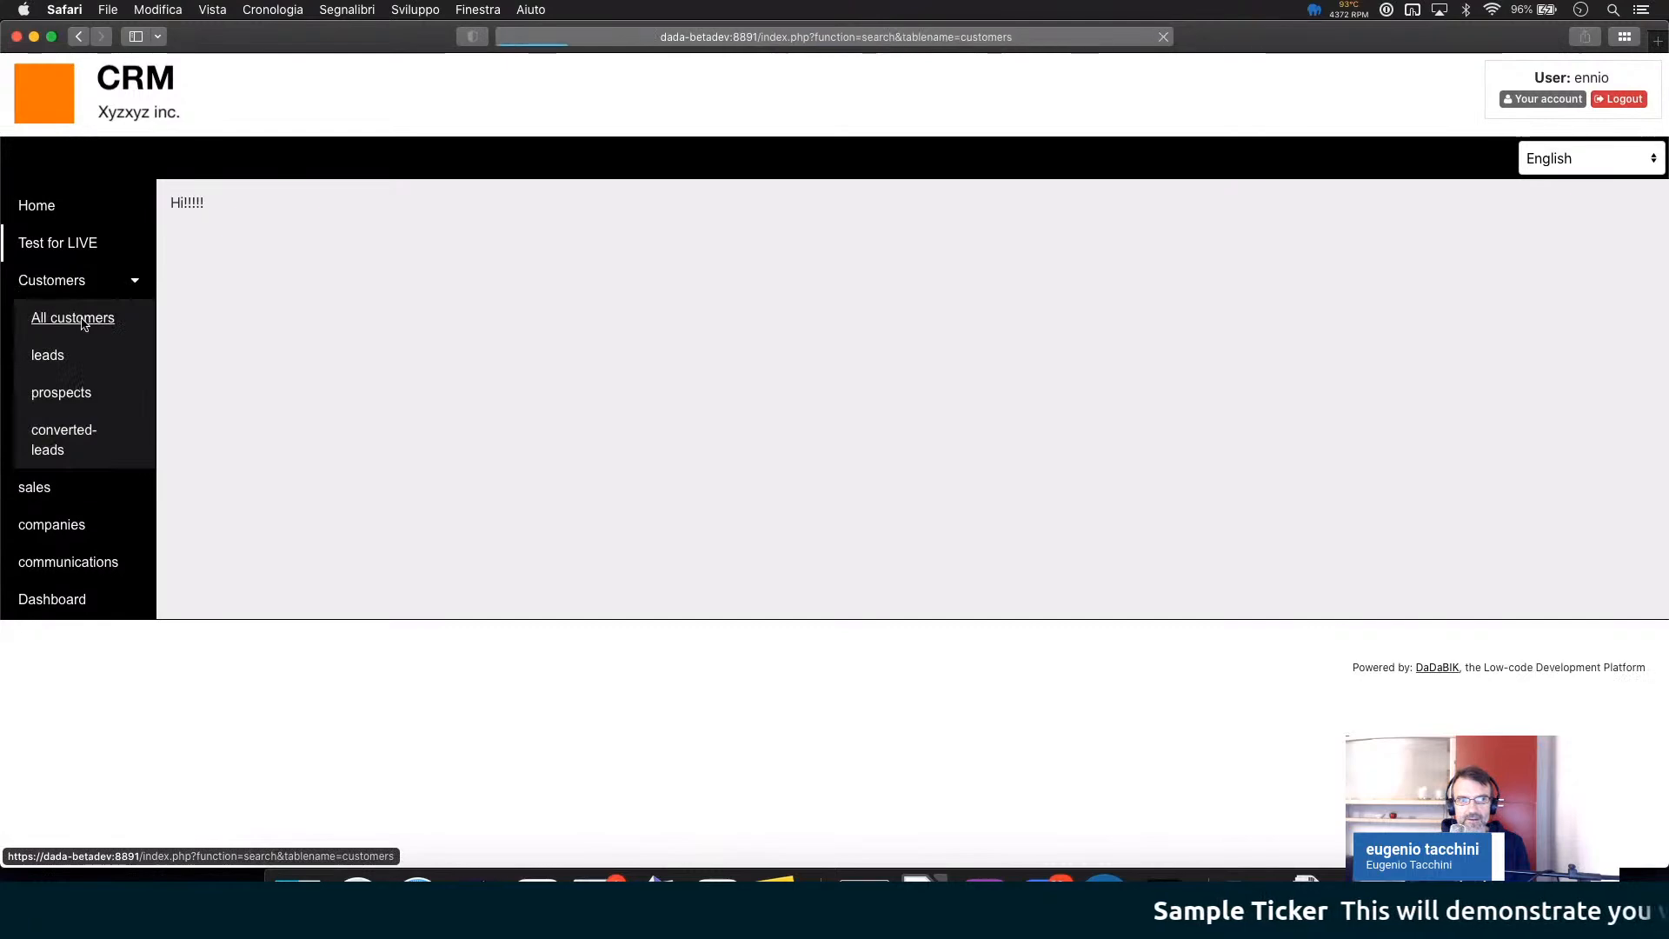
{"action": "left_click", "coordinate": [405, 220]}
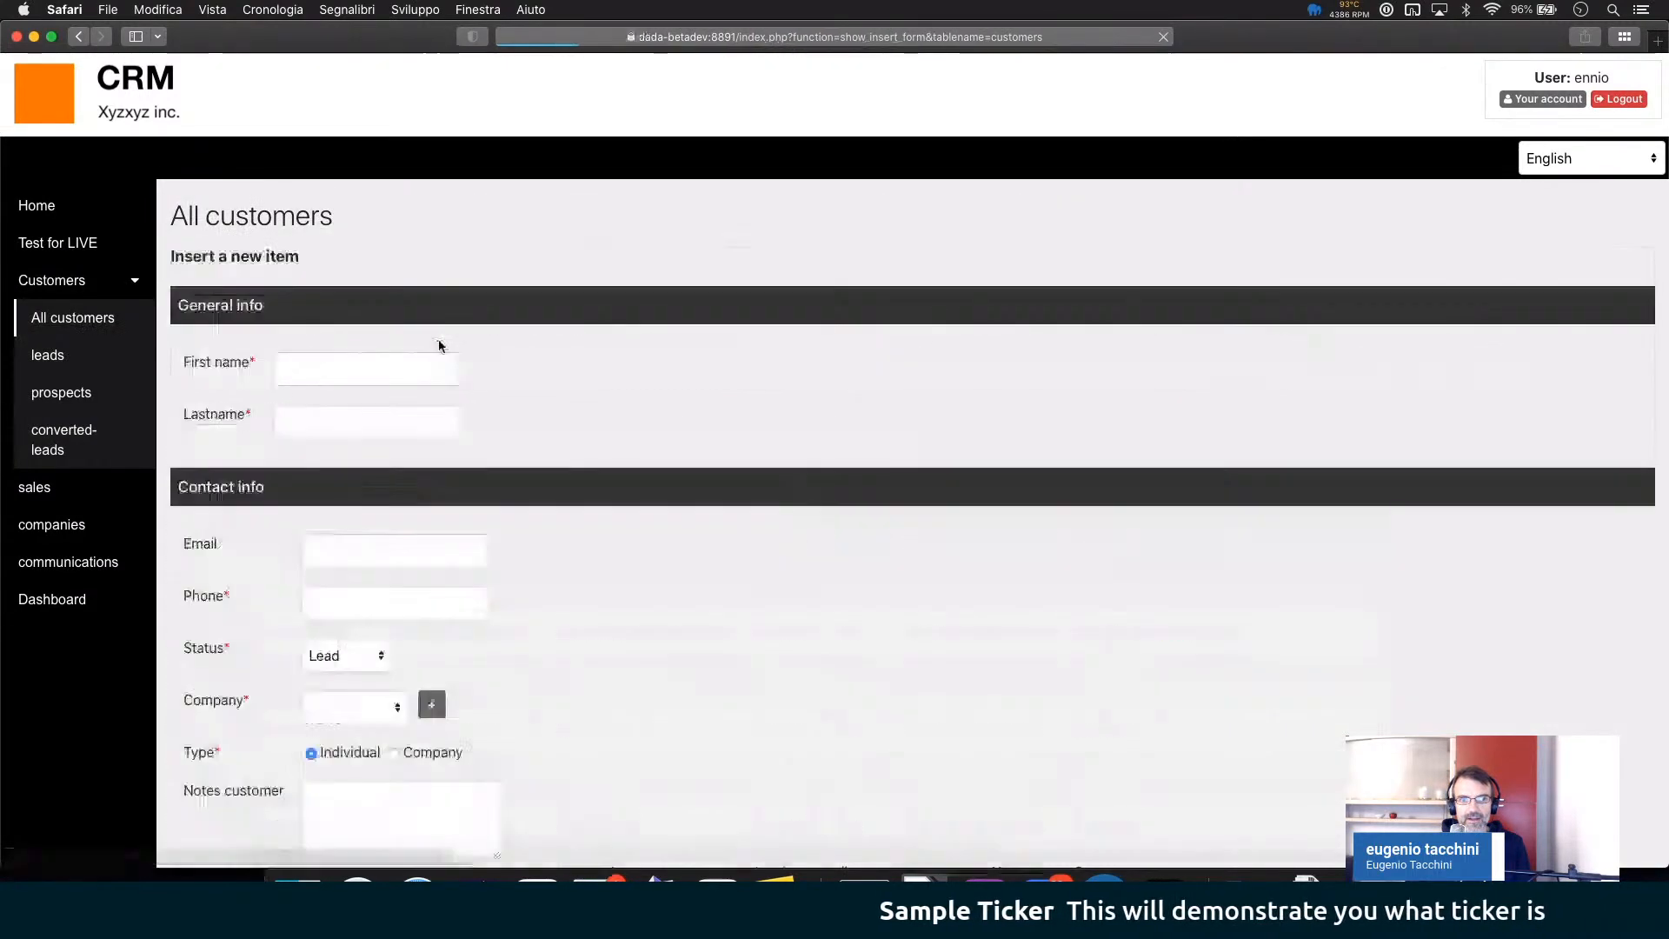
{"action": "scroll", "coordinate": [414, 646], "scroll_direction": "down", "scroll_amount": 3}
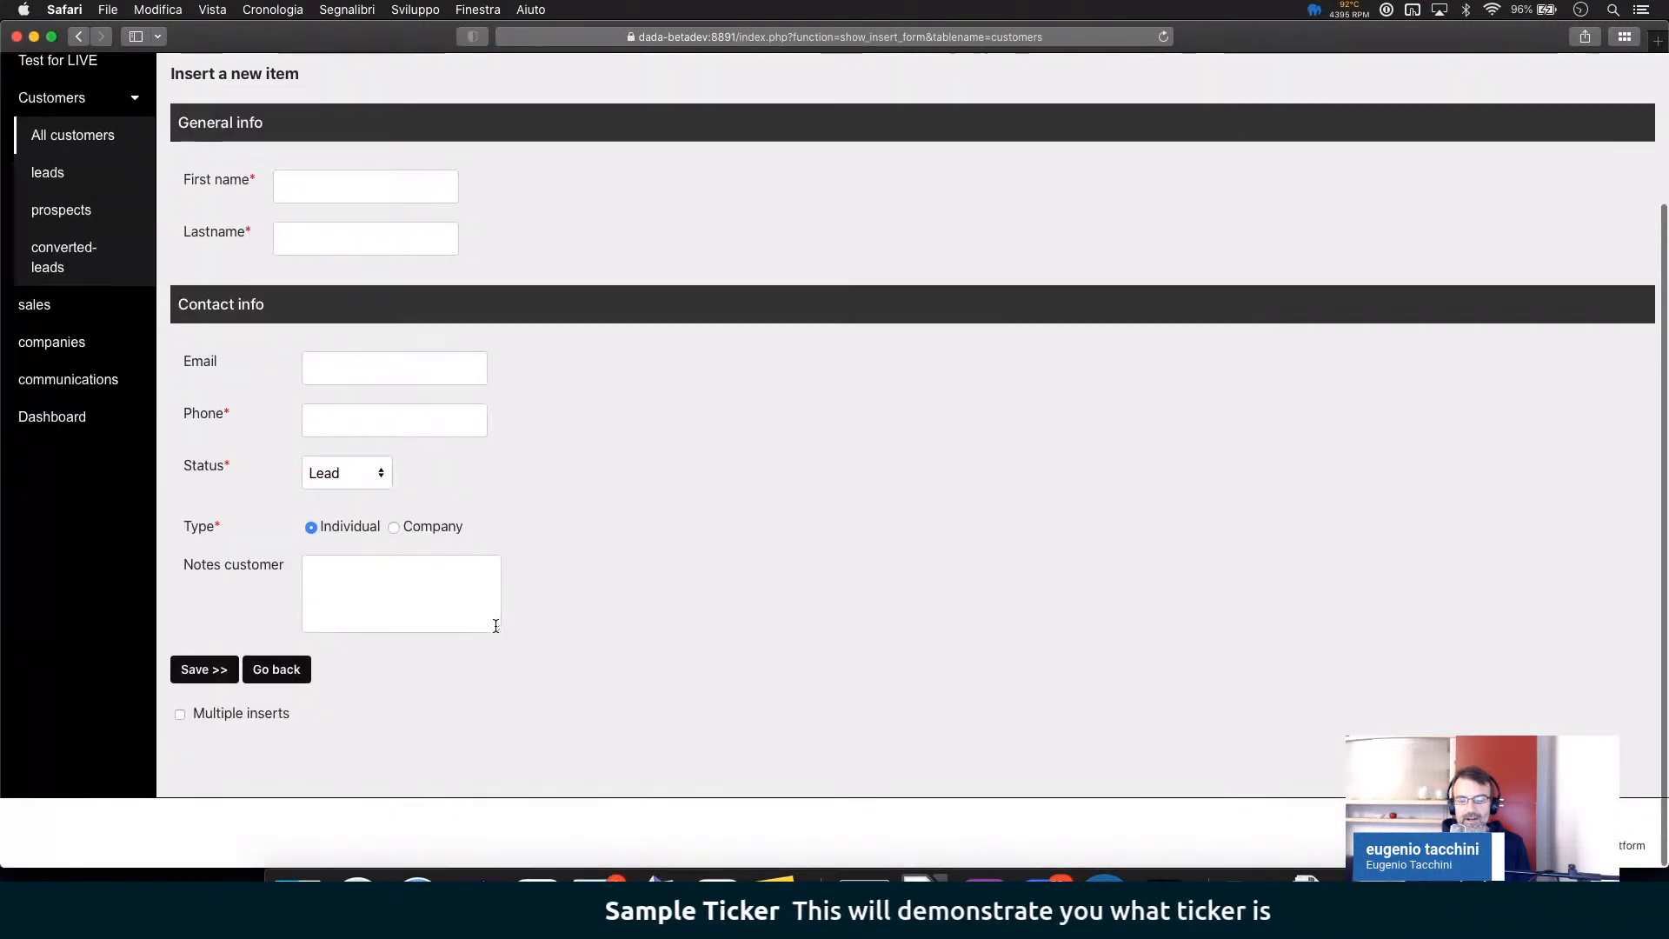
{"action": "left_click_drag", "start_coordinate": [495, 626], "coordinate": [782, 685]}
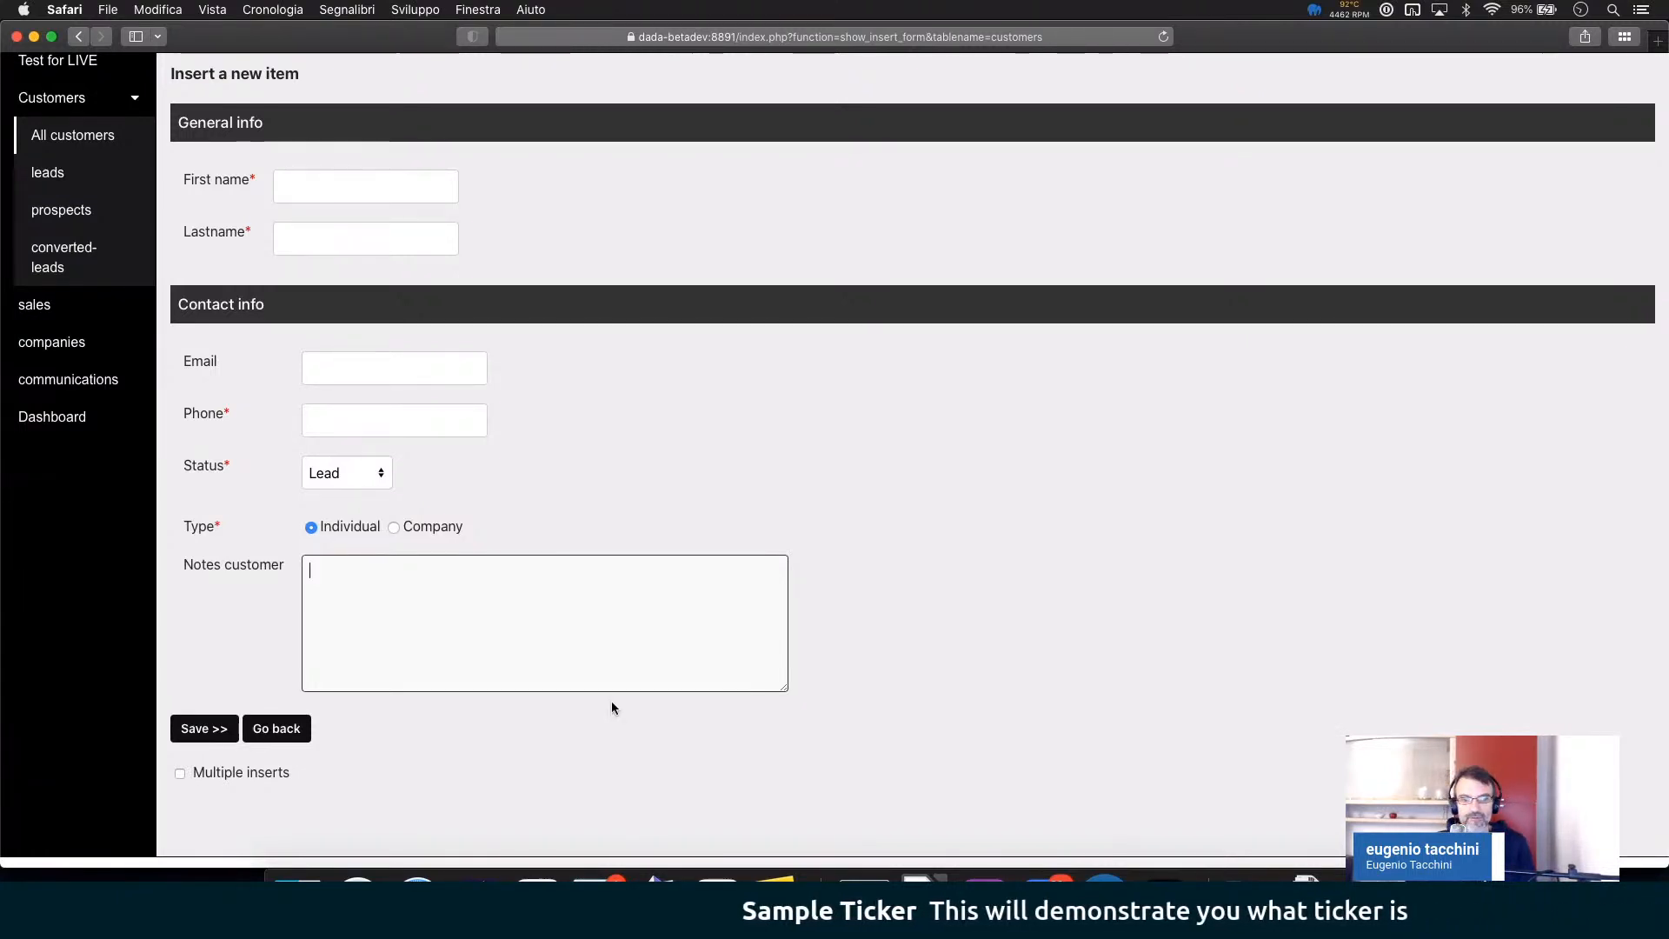
- Return to Firefox and review the data structures of the tables, including the nullable options of the customers table's notes_customer field
{"action": "left_click", "coordinate": [478, 878]}
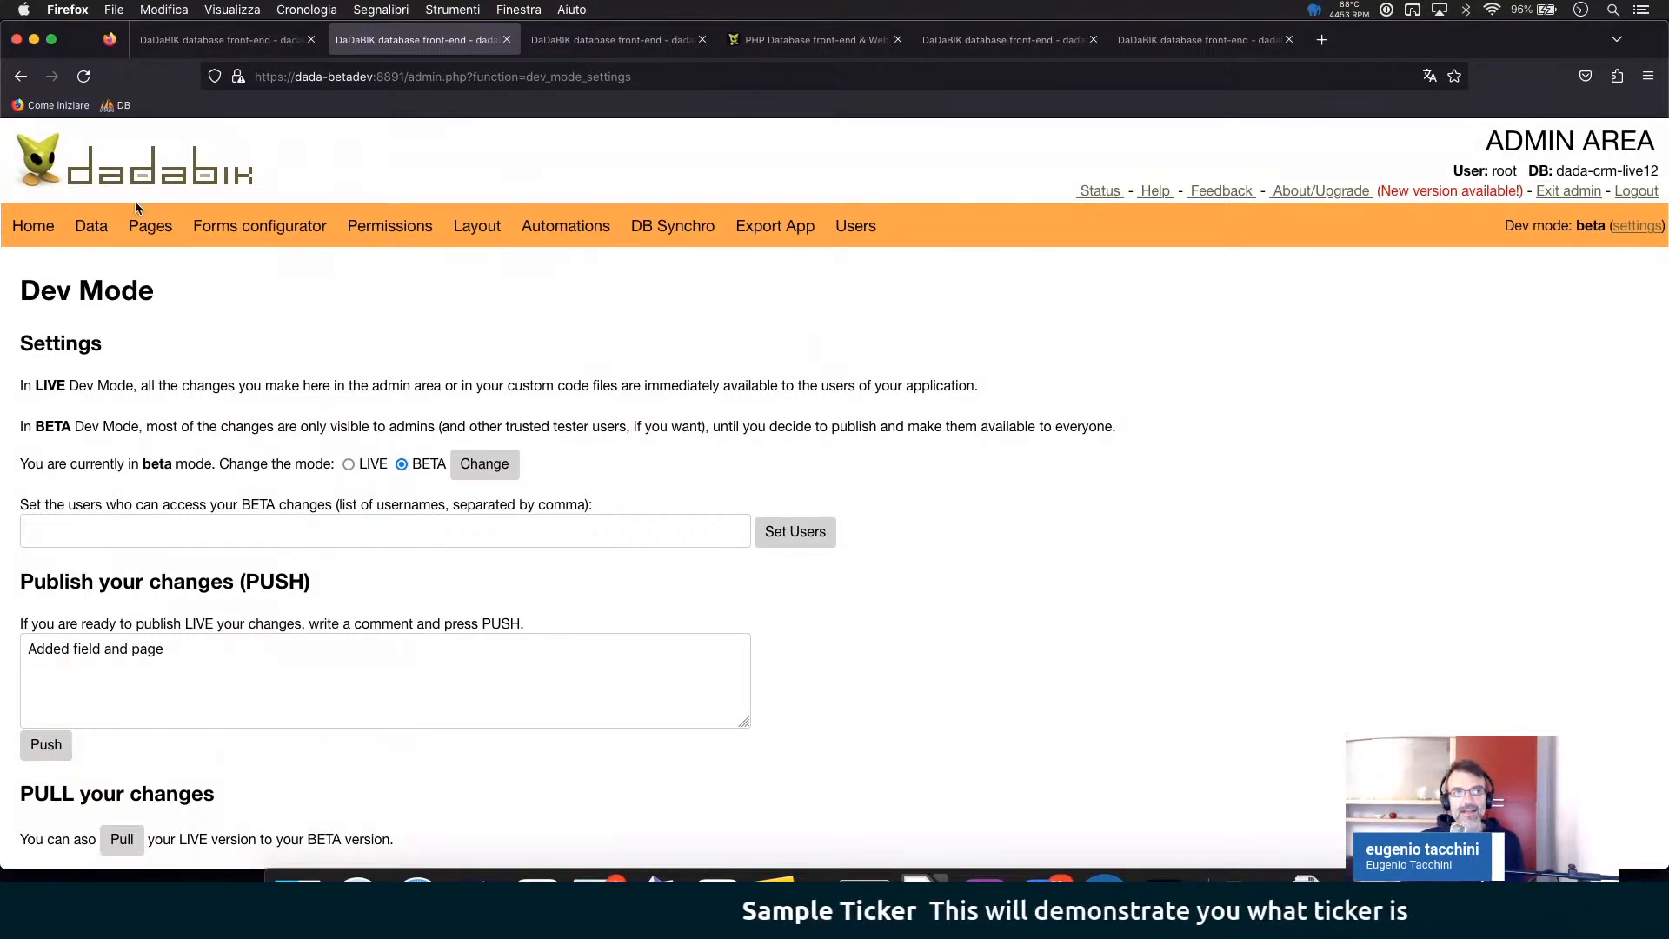
{"action": "left_click", "coordinate": [92, 226]}
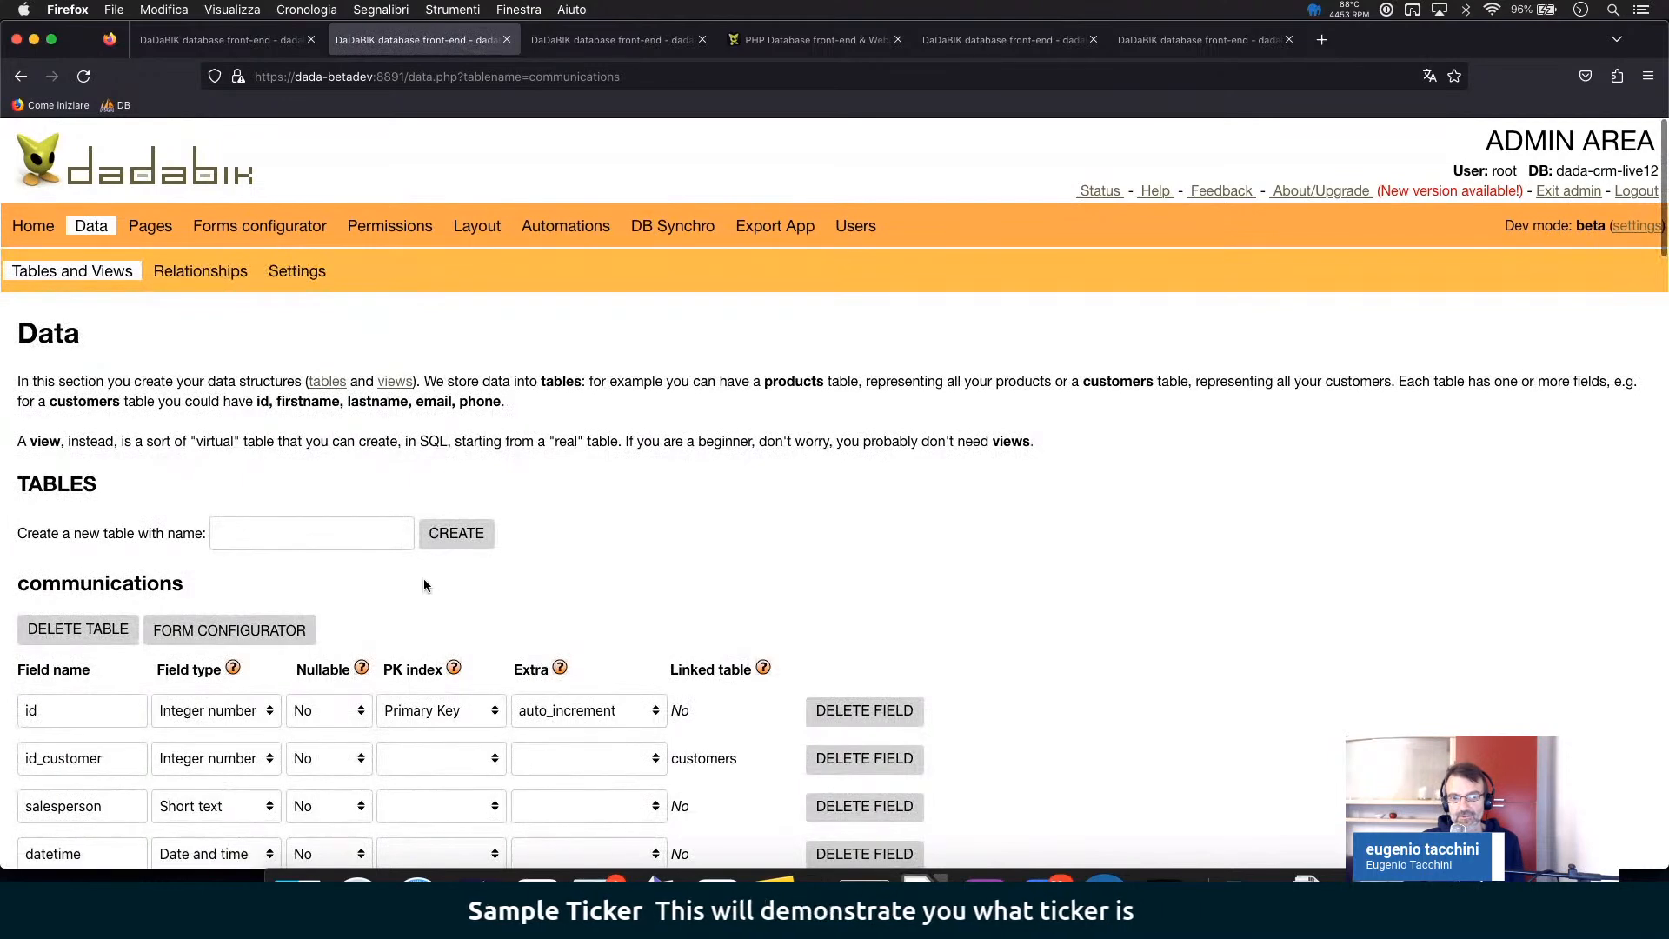
{"action": "scroll", "coordinate": [424, 584], "scroll_direction": "down", "scroll_amount": 3}
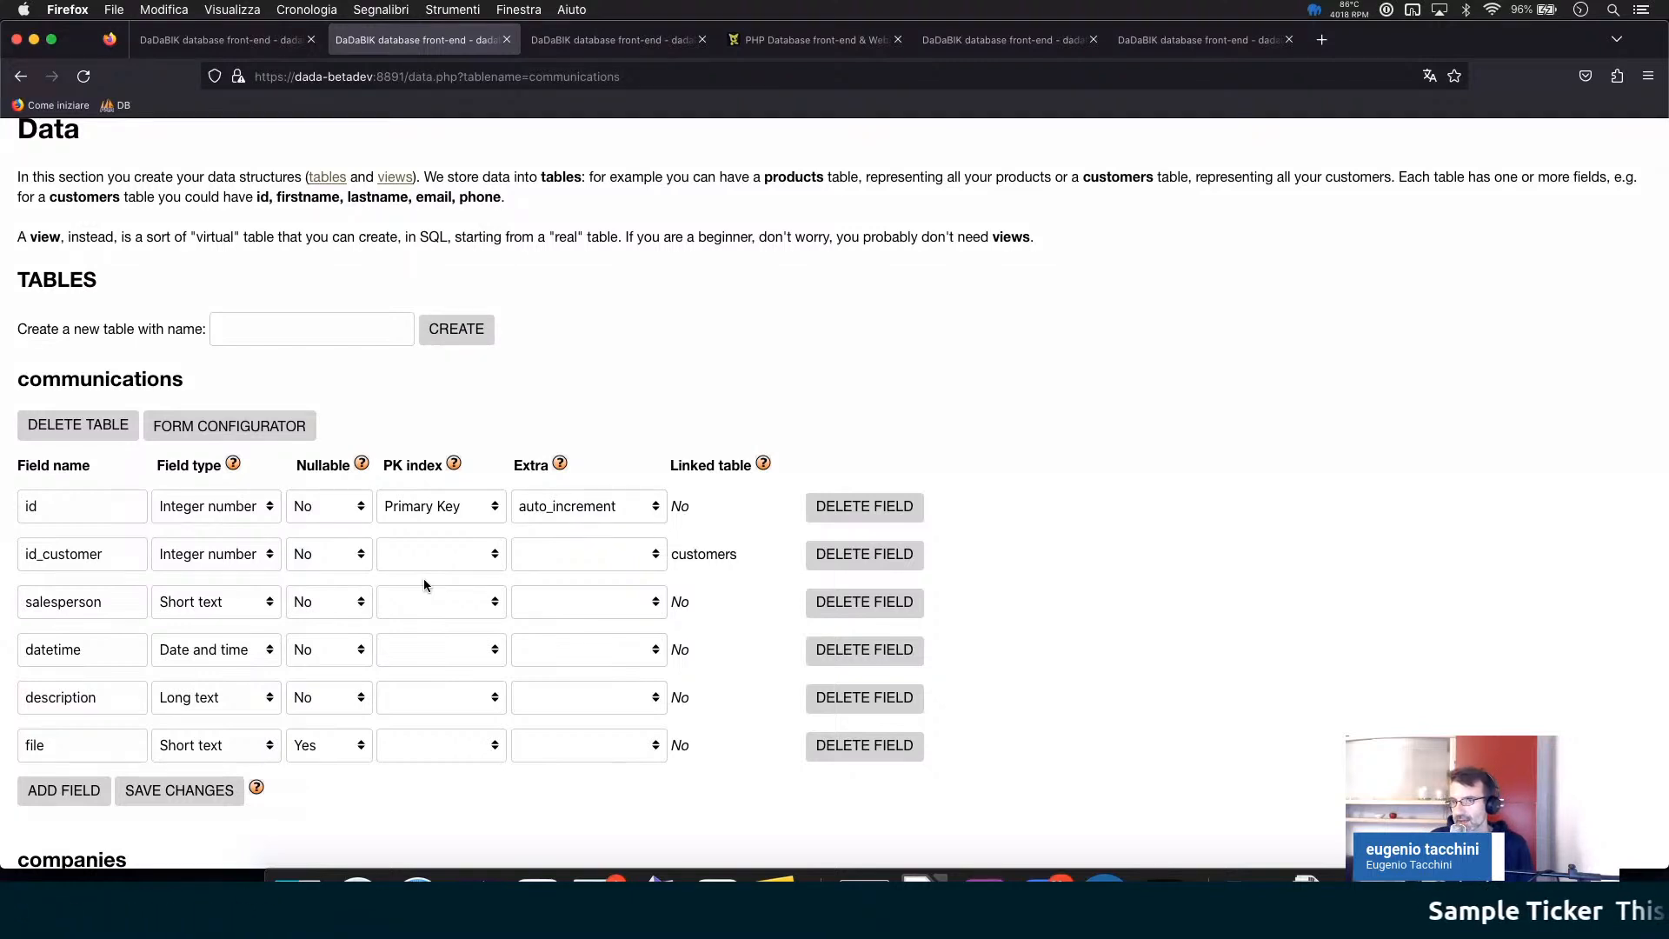
{"action": "scroll", "coordinate": [424, 577], "scroll_direction": "down", "scroll_amount": 14}
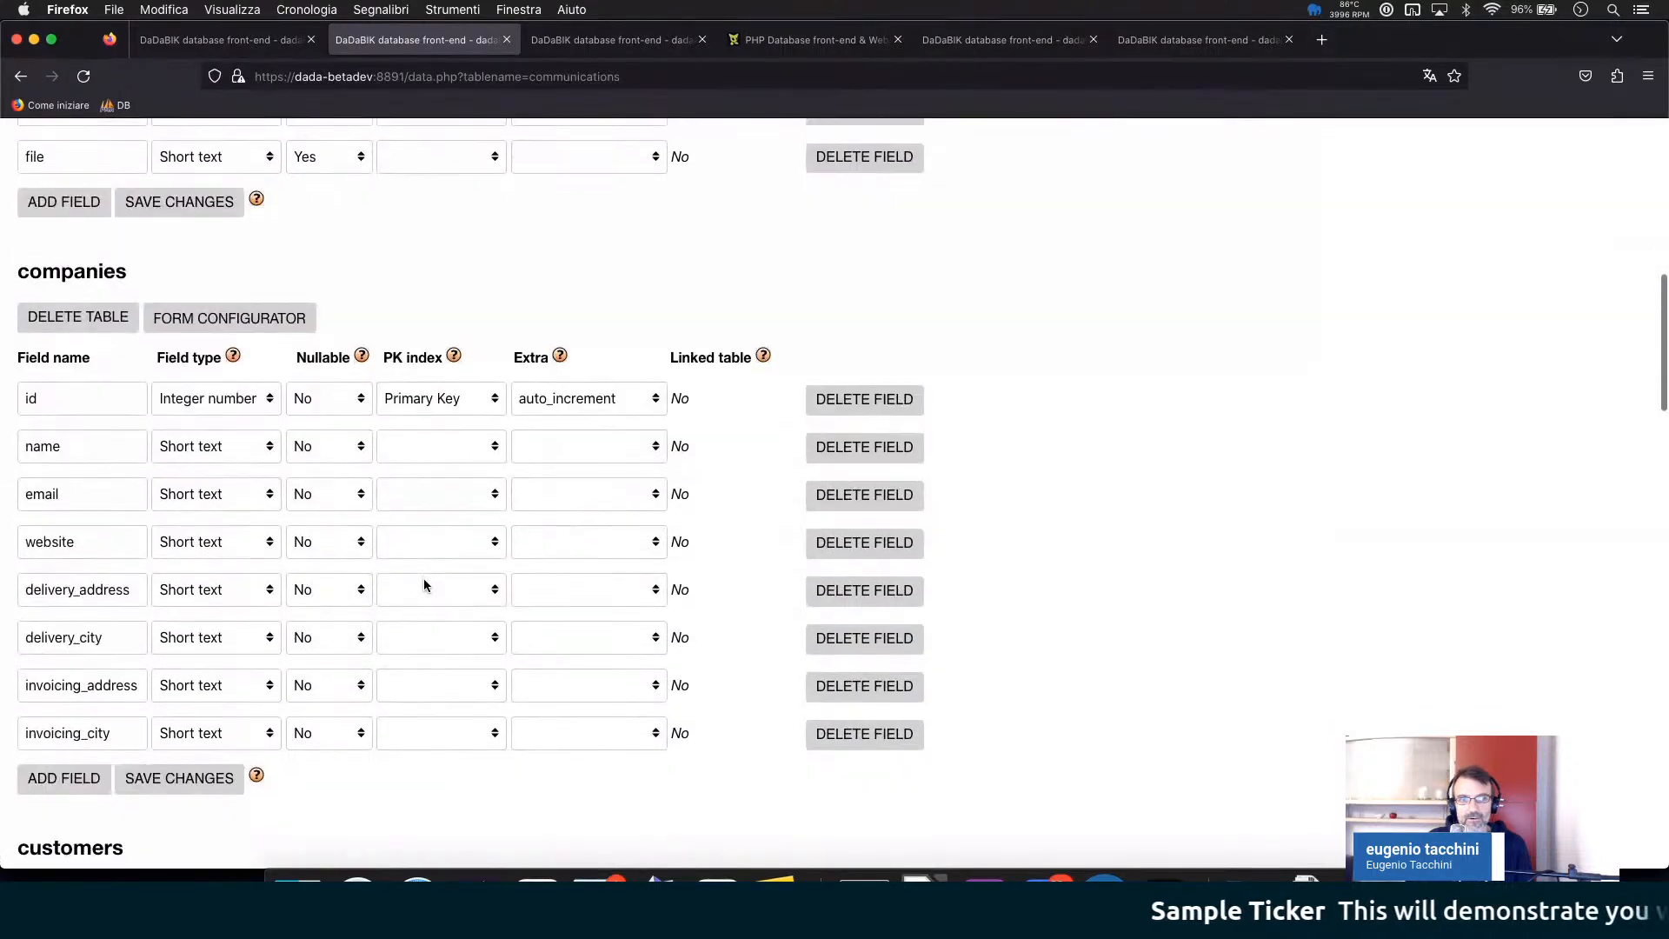
{"action": "scroll", "coordinate": [424, 580], "scroll_direction": "down", "scroll_amount": 4}
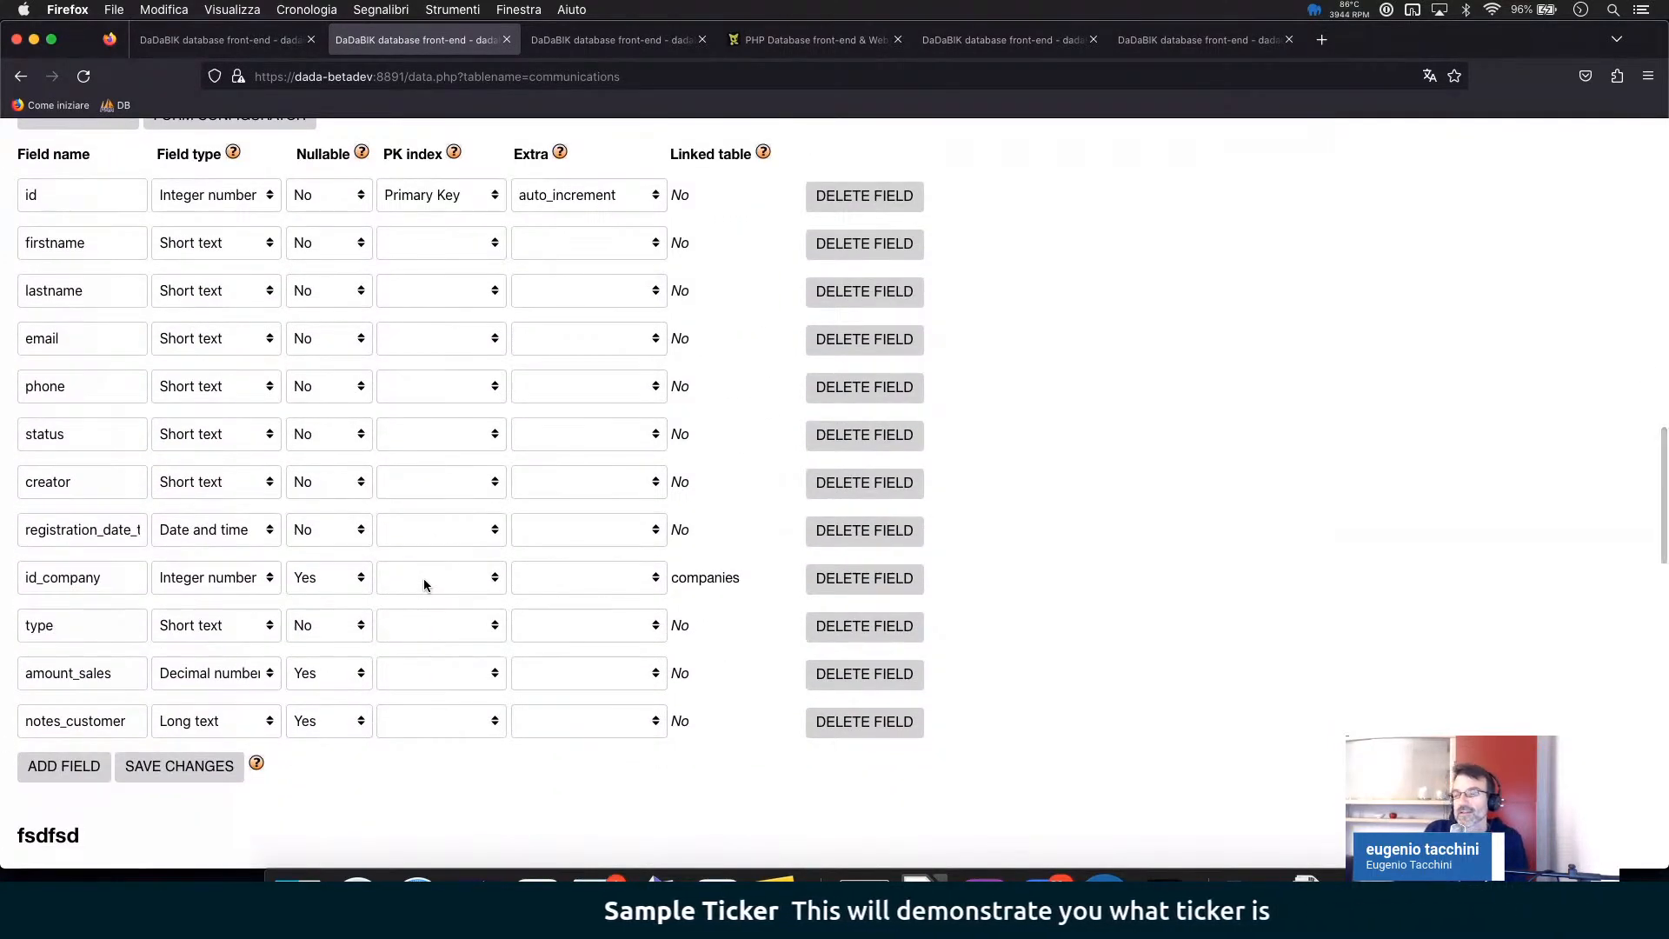
{"action": "left_click", "coordinate": [317, 732]}
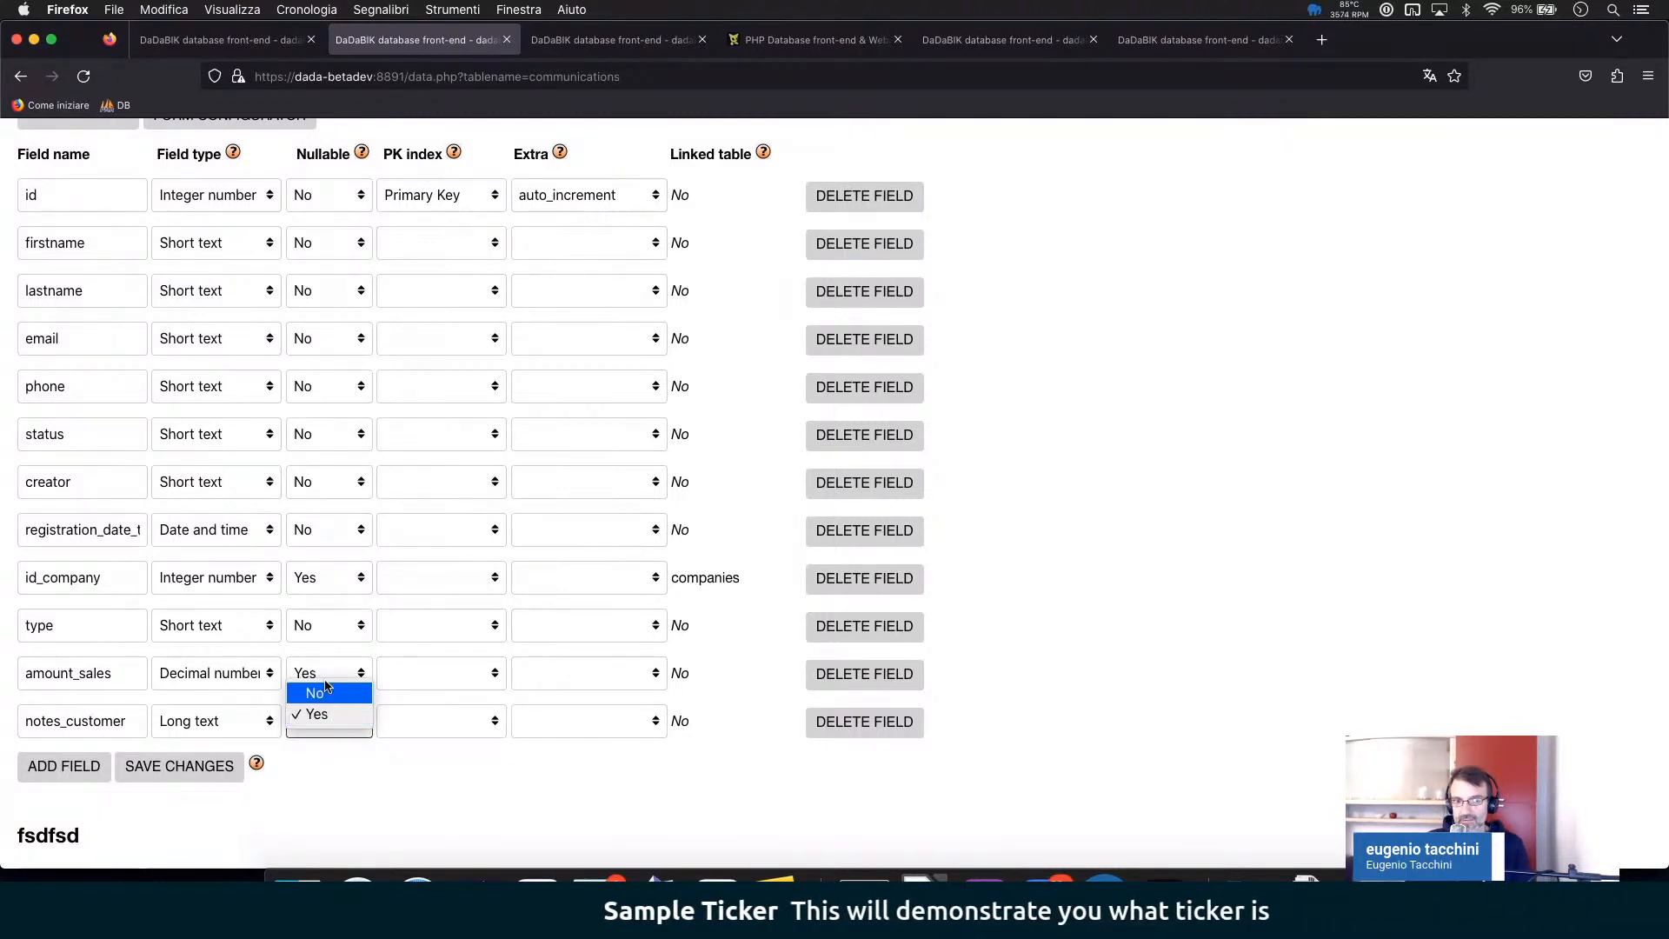
{"action": "left_click", "coordinate": [352, 763]}
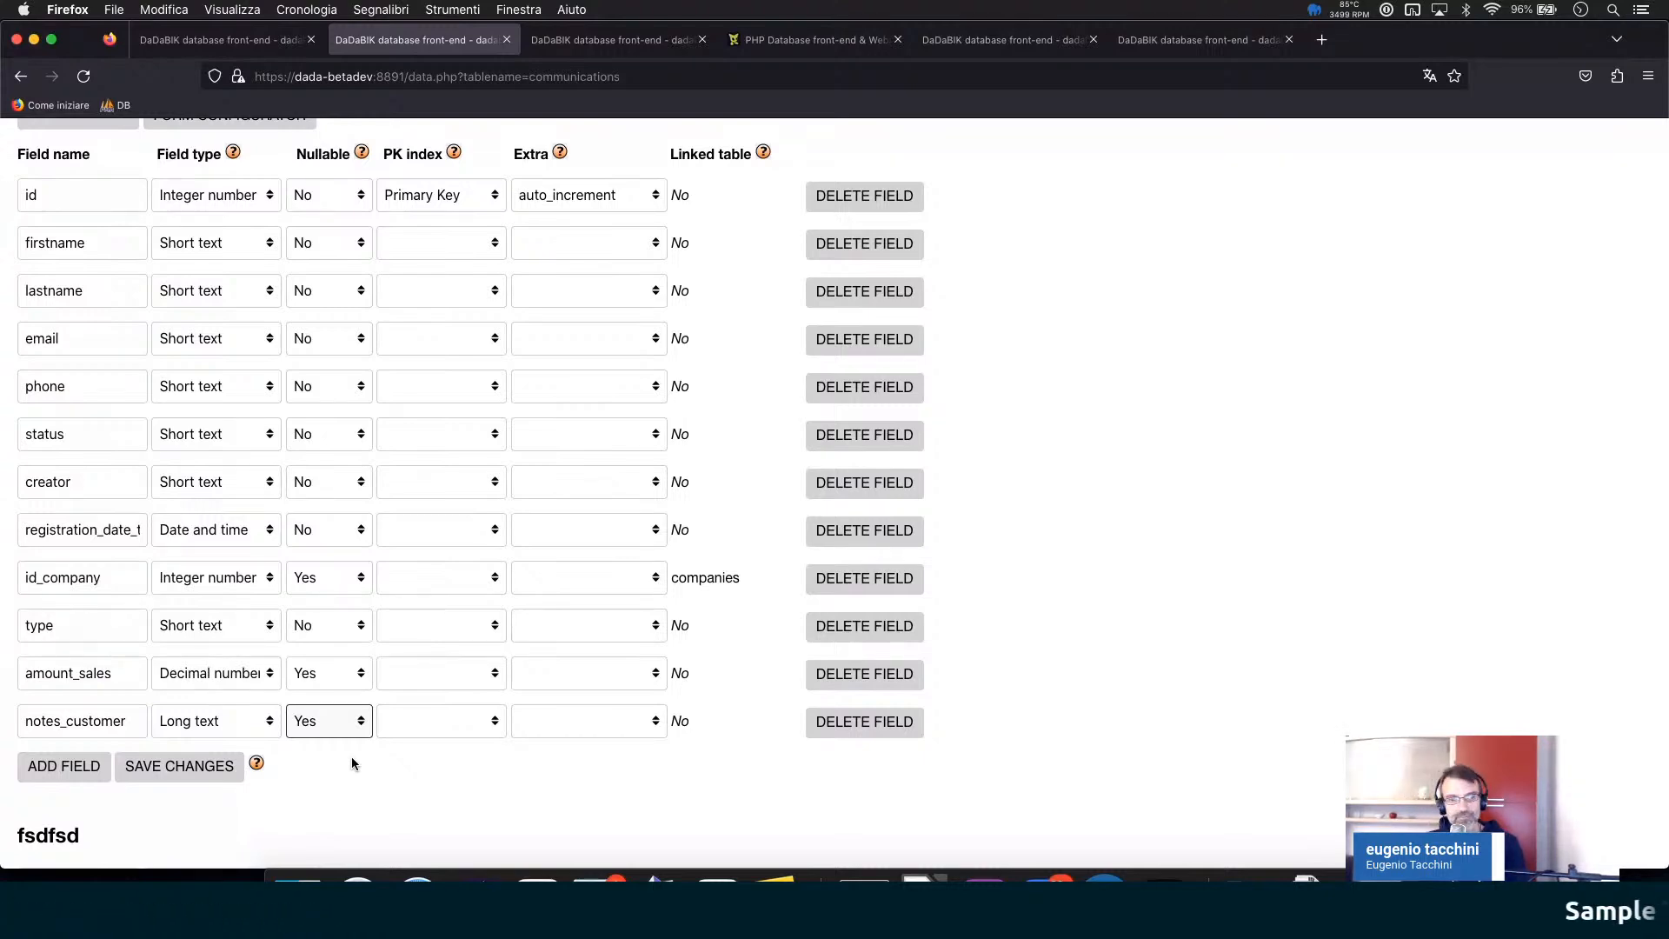
{"action": "scroll", "coordinate": [352, 758], "scroll_direction": "up", "scroll_amount": 20}
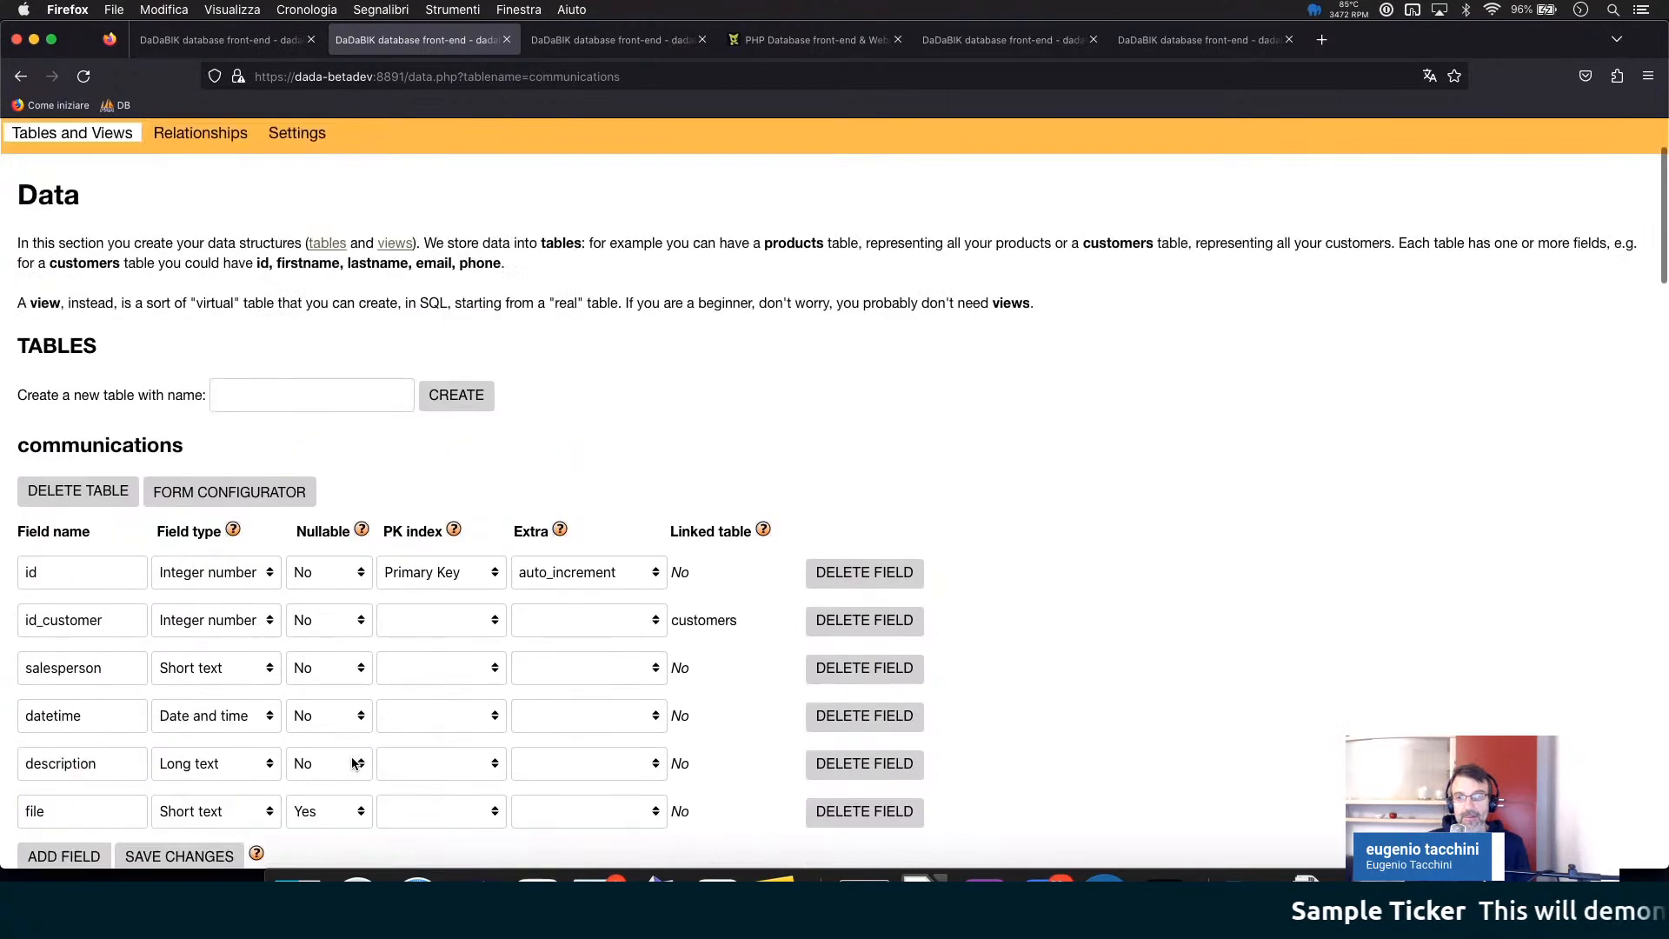
{"action": "scroll", "coordinate": [353, 762], "scroll_direction": "up", "scroll_amount": 2}
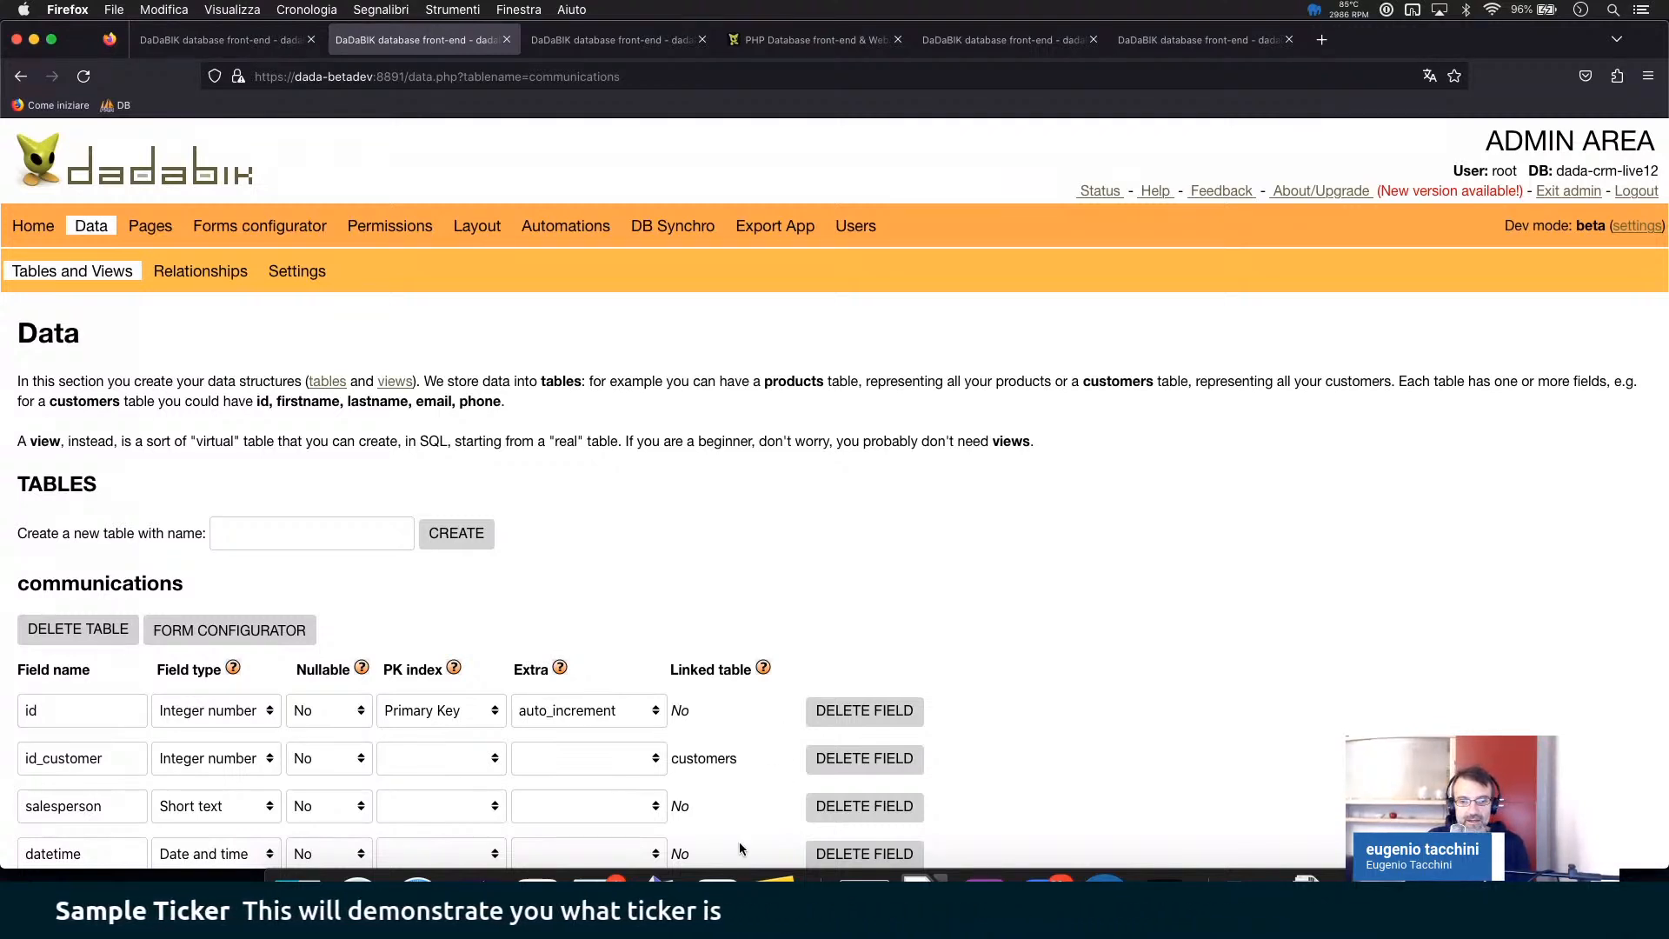
- Examine the dadabik_format_customer_sales function of custom_functions_beta.php in Visual Studio Code, and return to Firefox
{"action": "left_click", "coordinate": [717, 882]}
{"action": "left_click", "coordinate": [613, 520]}
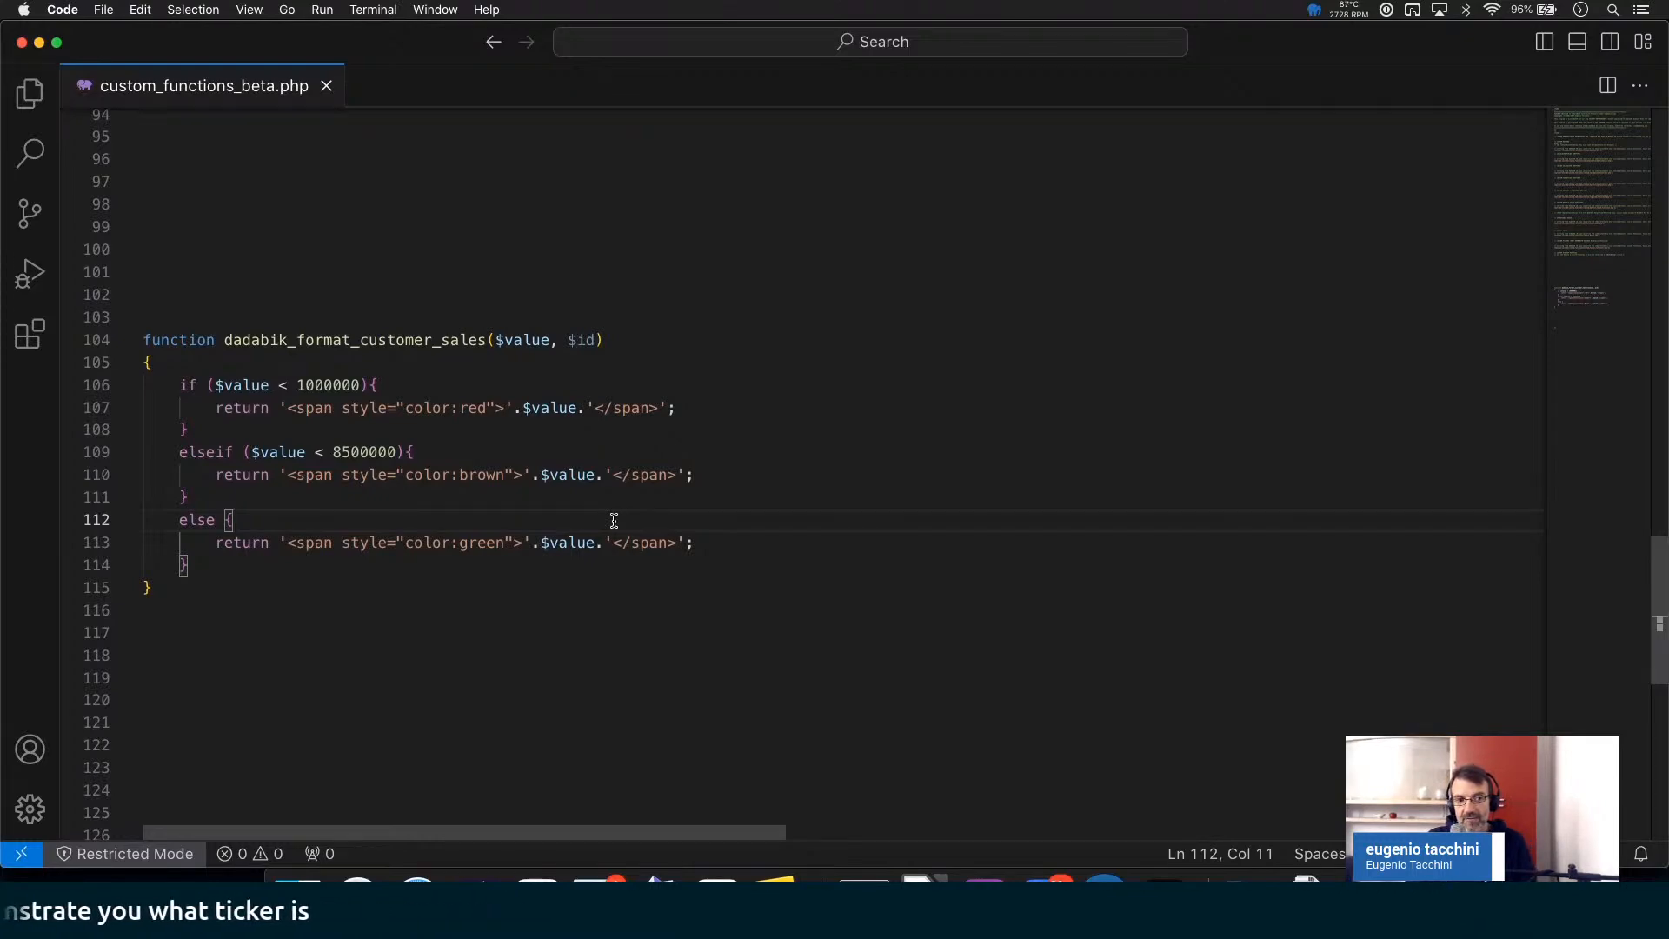
{"action": "left_click", "coordinate": [477, 879]}
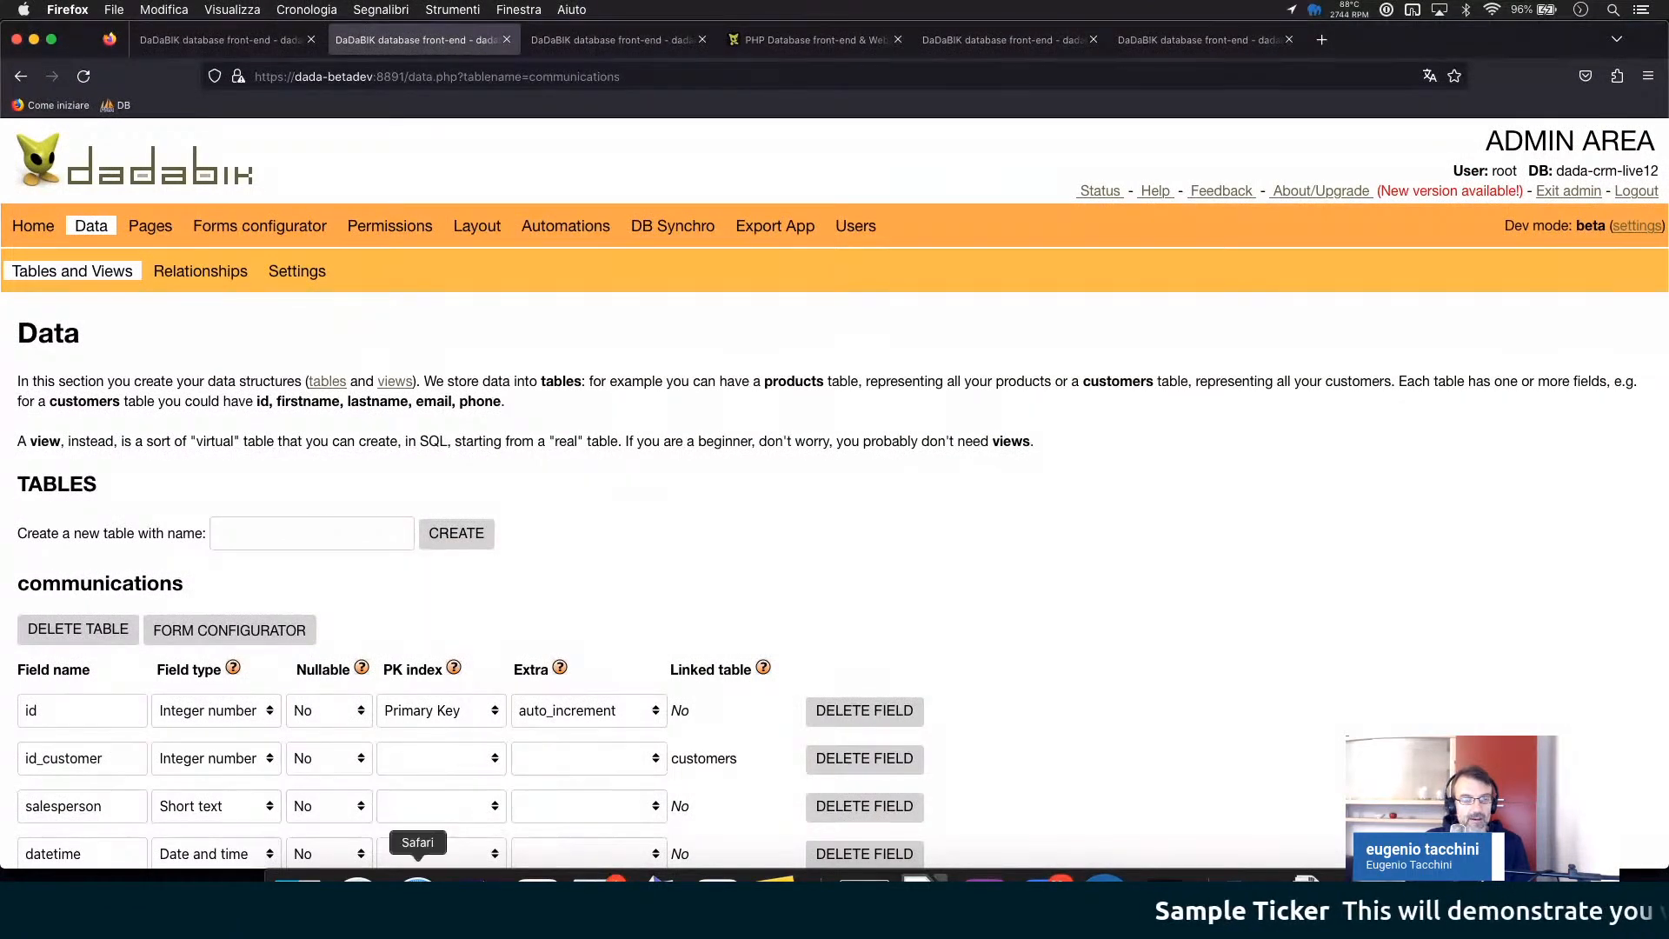
- Switch to Safari and open the live All customers list to examine the colours in the Amount sales column
{"action": "left_click", "coordinate": [417, 878]}
{"action": "scroll", "coordinate": [85, 324], "scroll_direction": "up", "scroll_amount": 3}
{"action": "left_click", "coordinate": [85, 324]}
{"action": "scroll", "coordinate": [1284, 510], "scroll_direction": "down", "scroll_amount": 2}
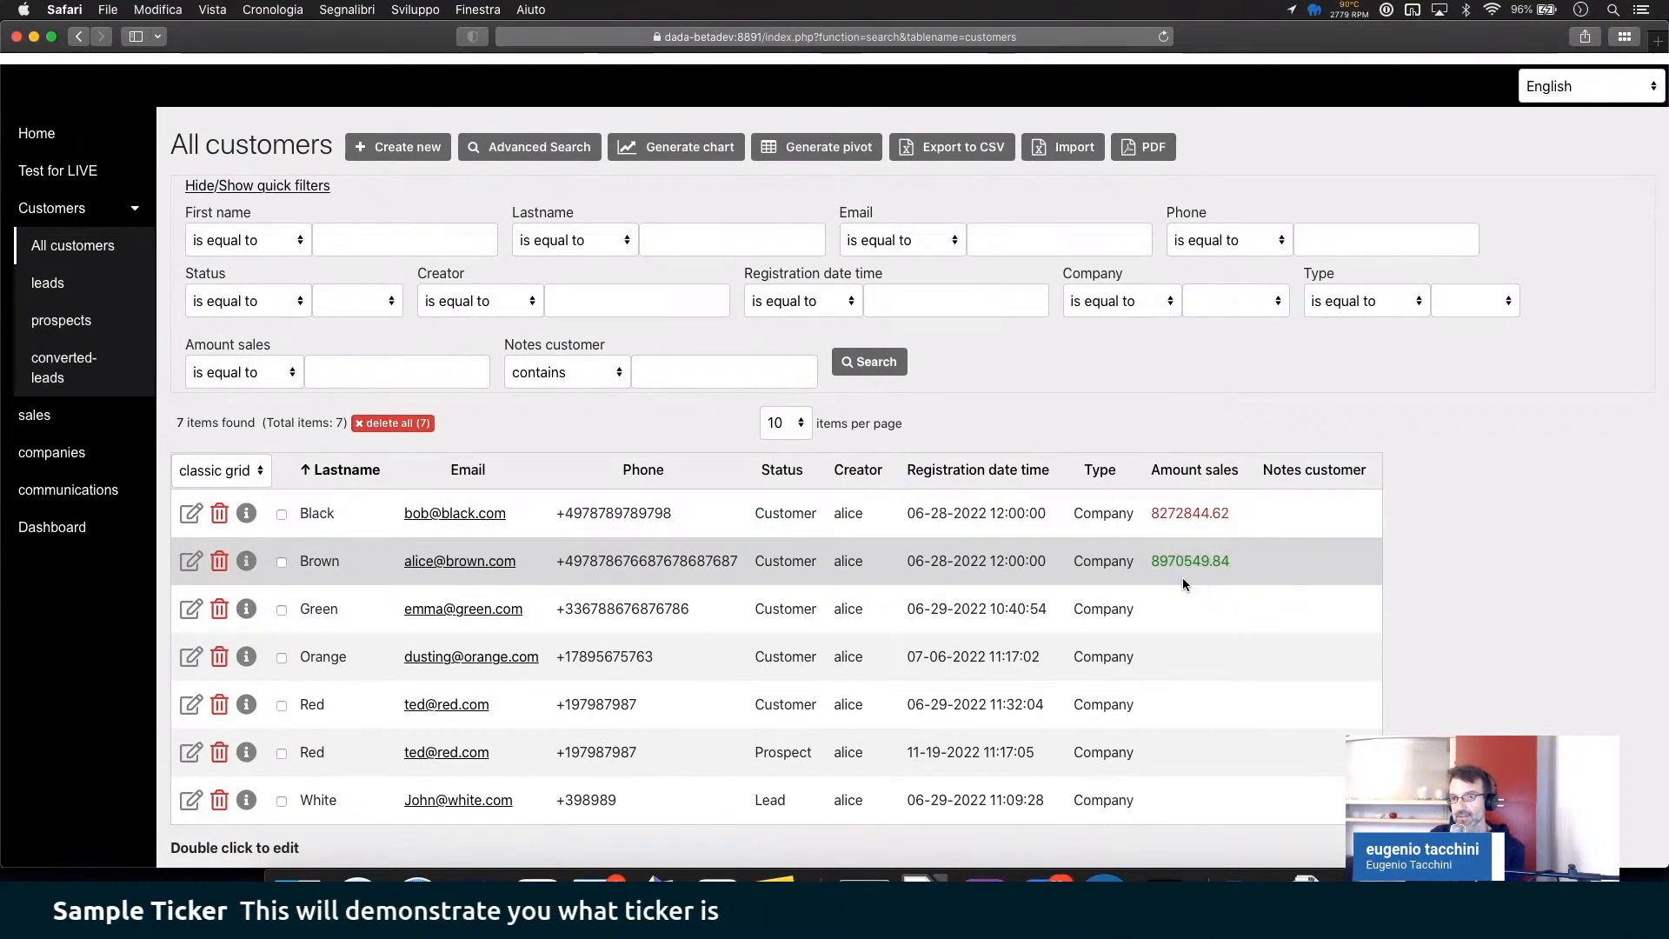
- Return to Firefox and review the custom formatting function of the customers table's amount_sales field in the Forms configurator
{"action": "left_click", "coordinate": [478, 876]}
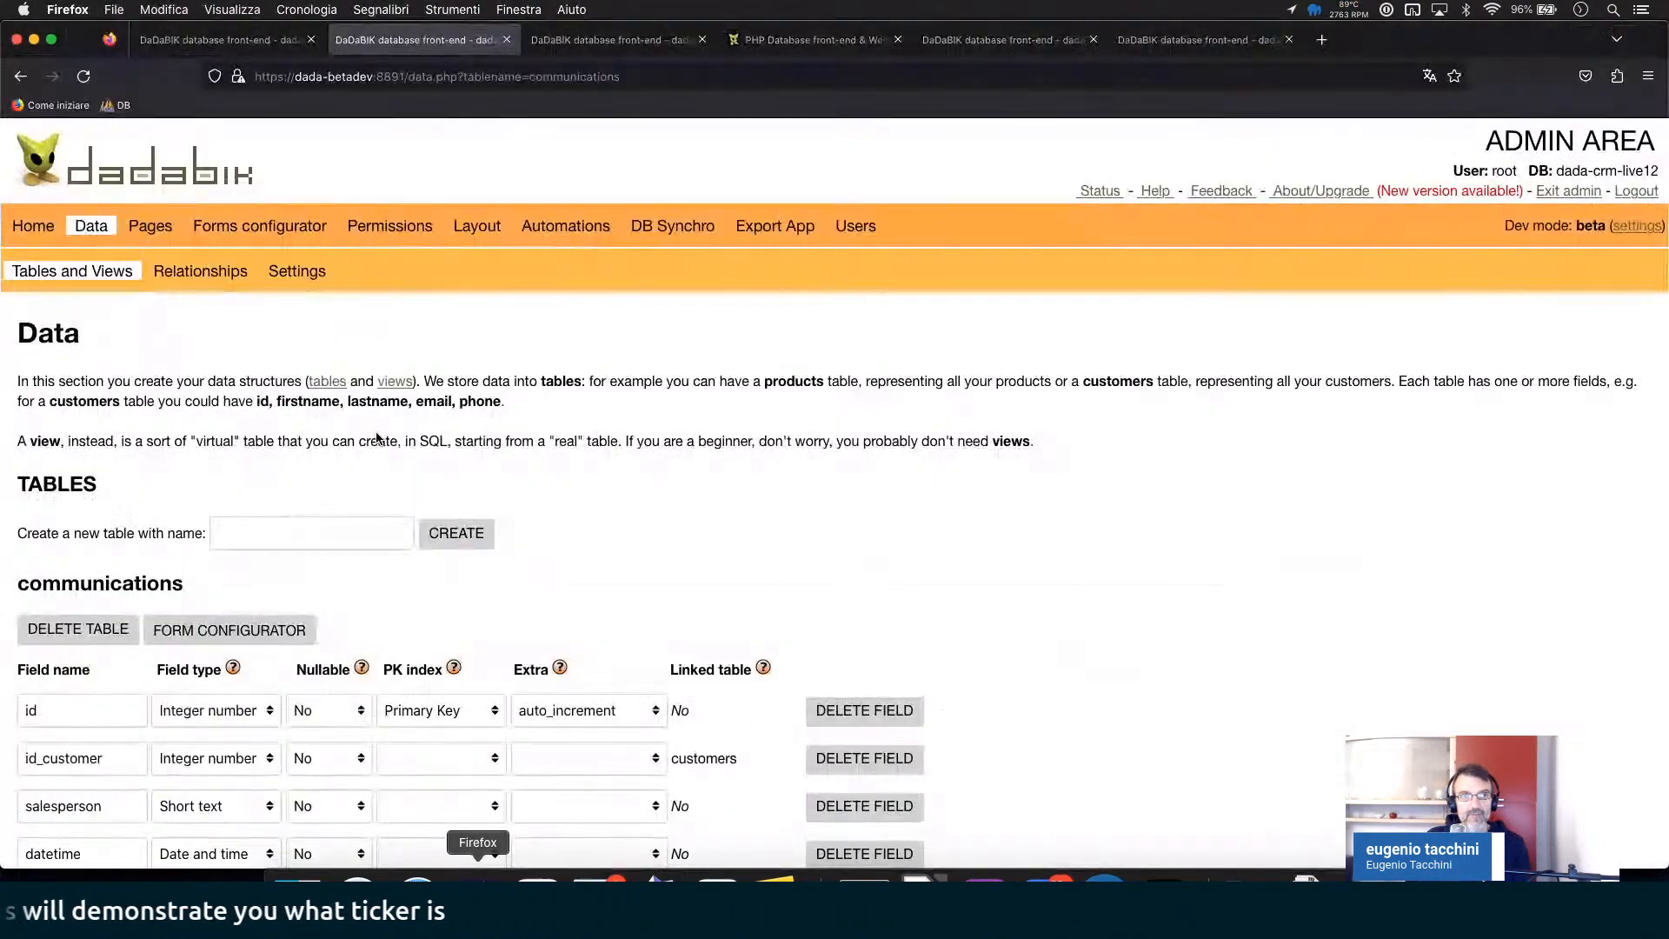
{"action": "left_click", "coordinate": [290, 224]}
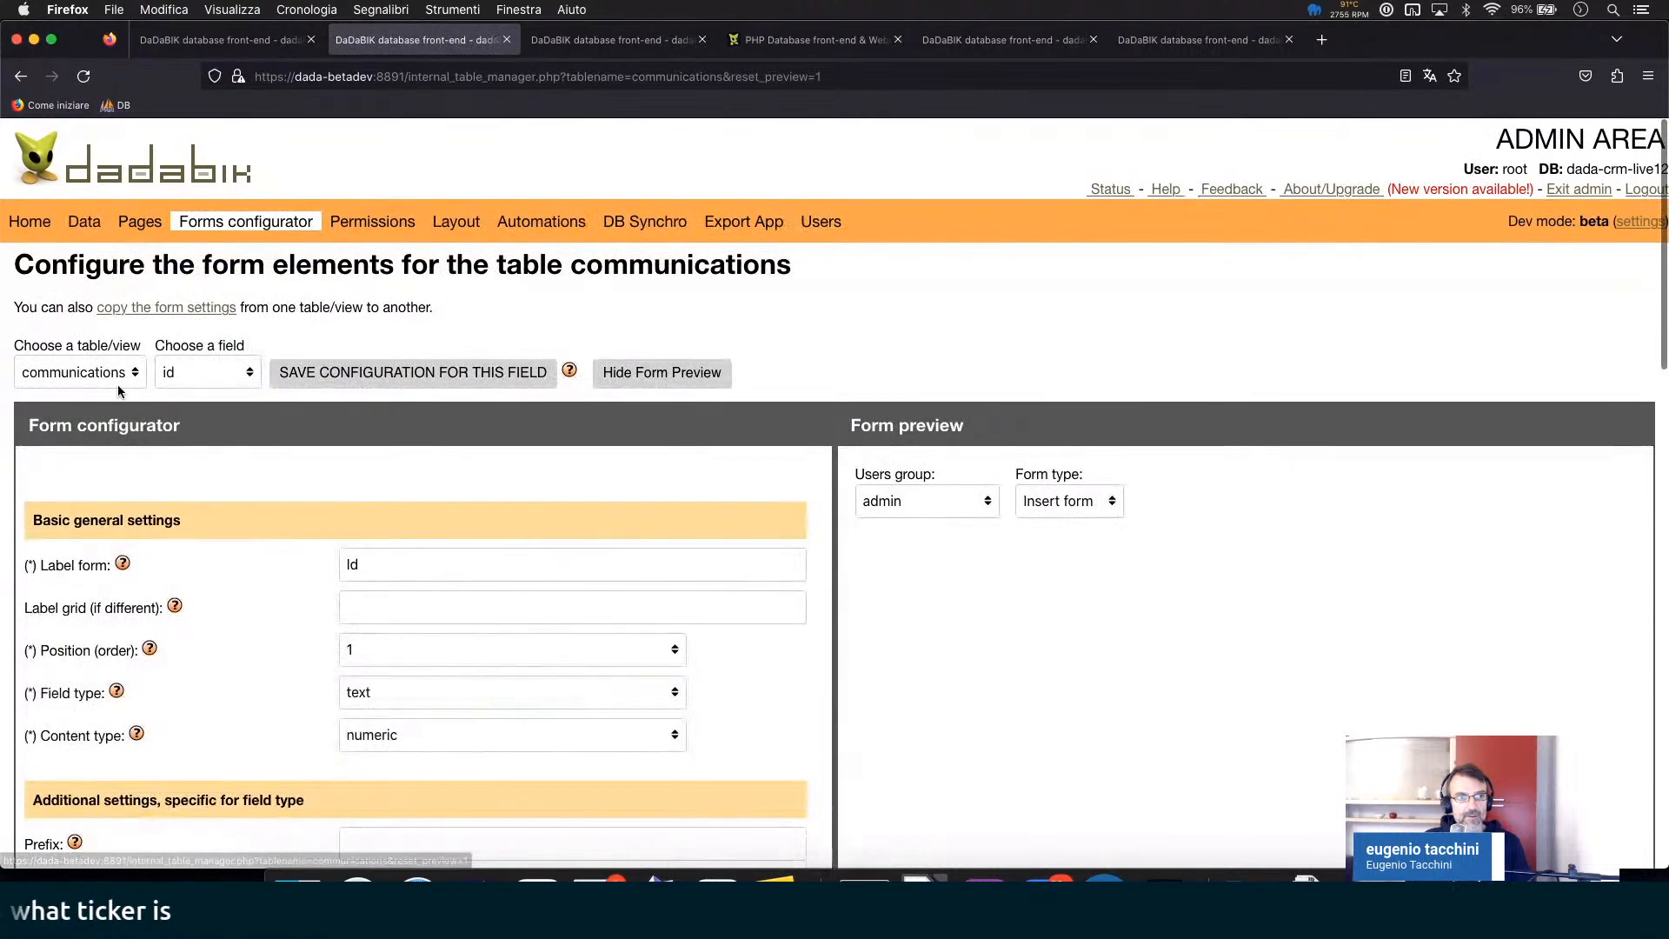
{"action": "left_click", "coordinate": [80, 372]}
{"action": "left_click", "coordinate": [103, 428]}
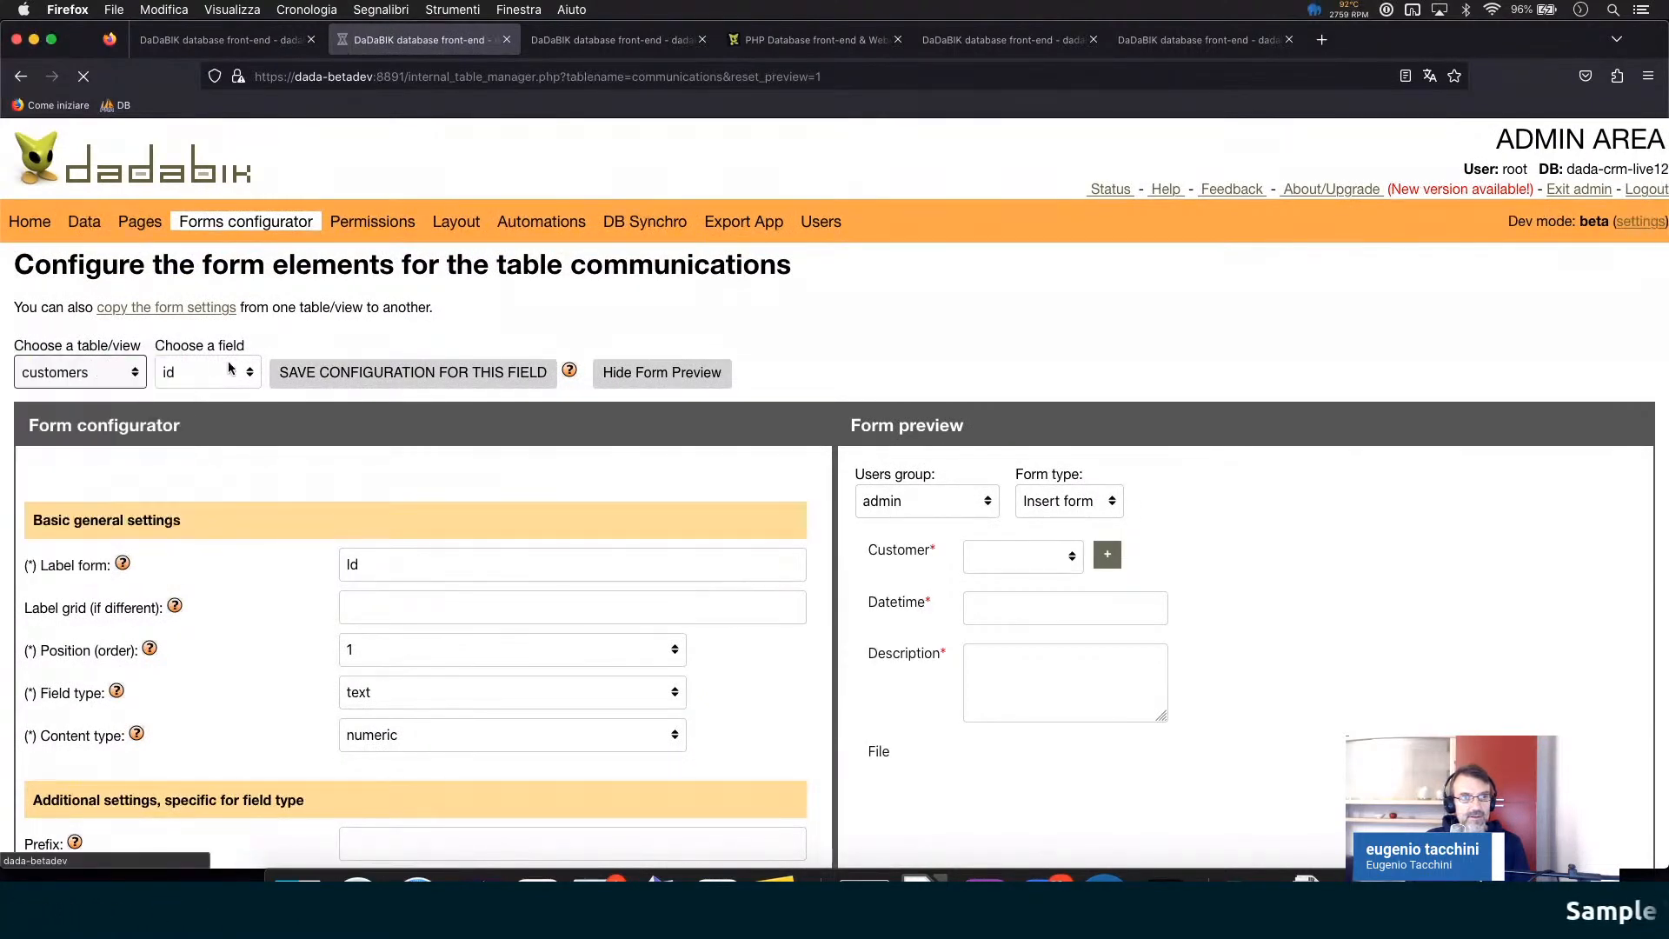
{"action": "left_click", "coordinate": [232, 372]}
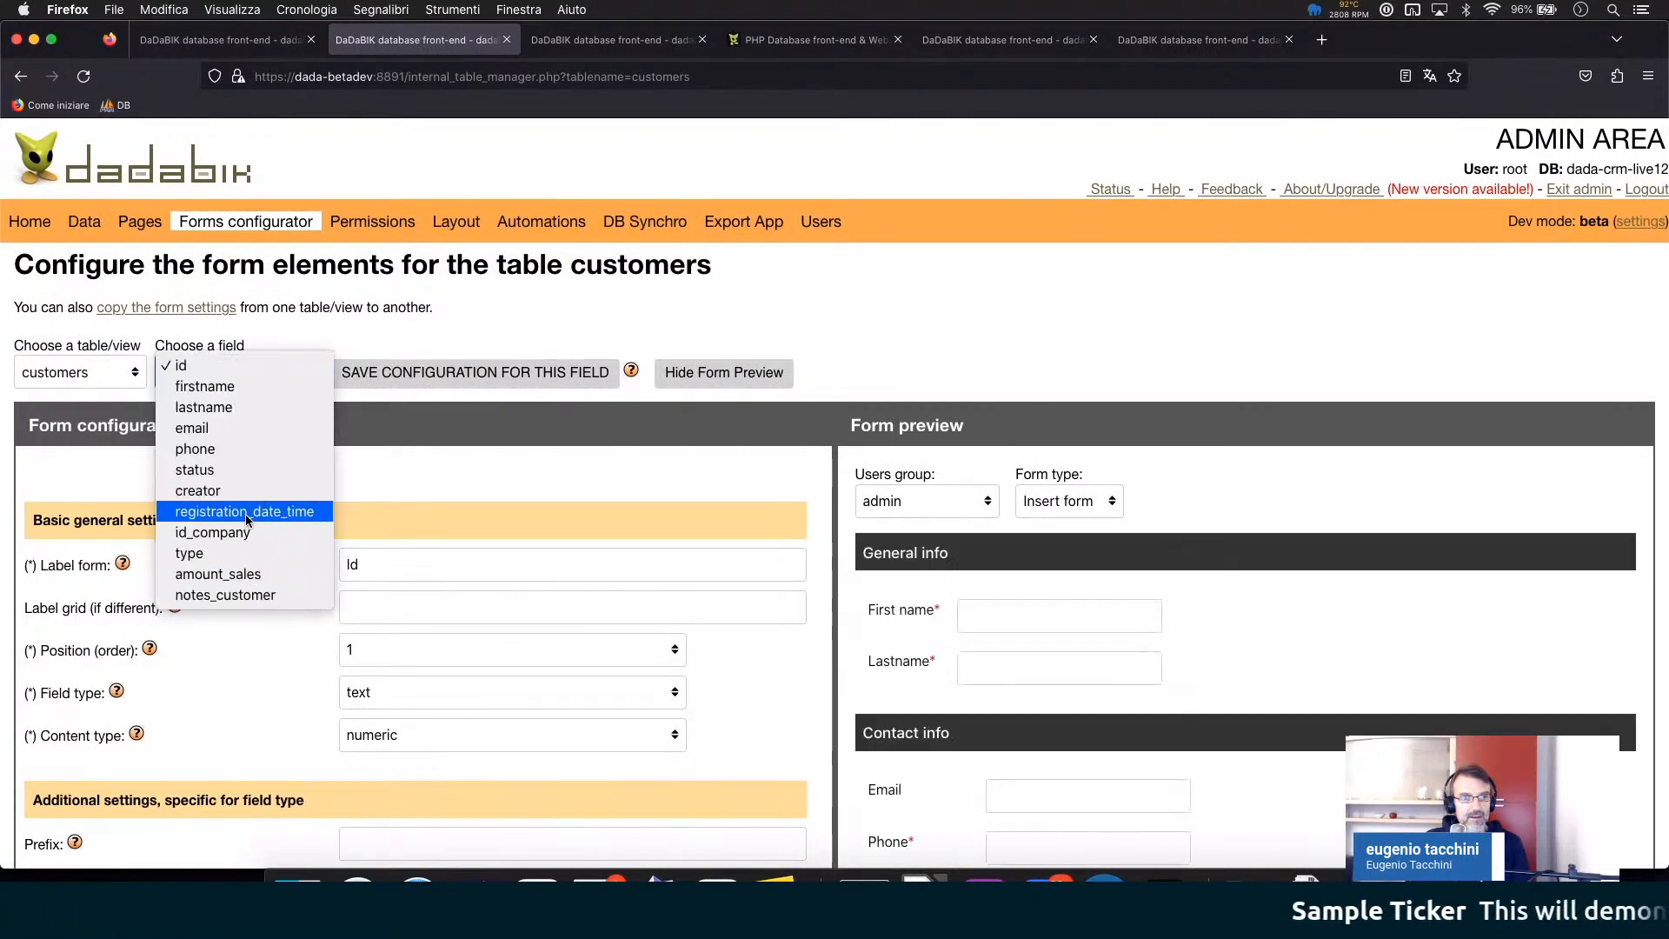
{"action": "left_click", "coordinate": [261, 574]}
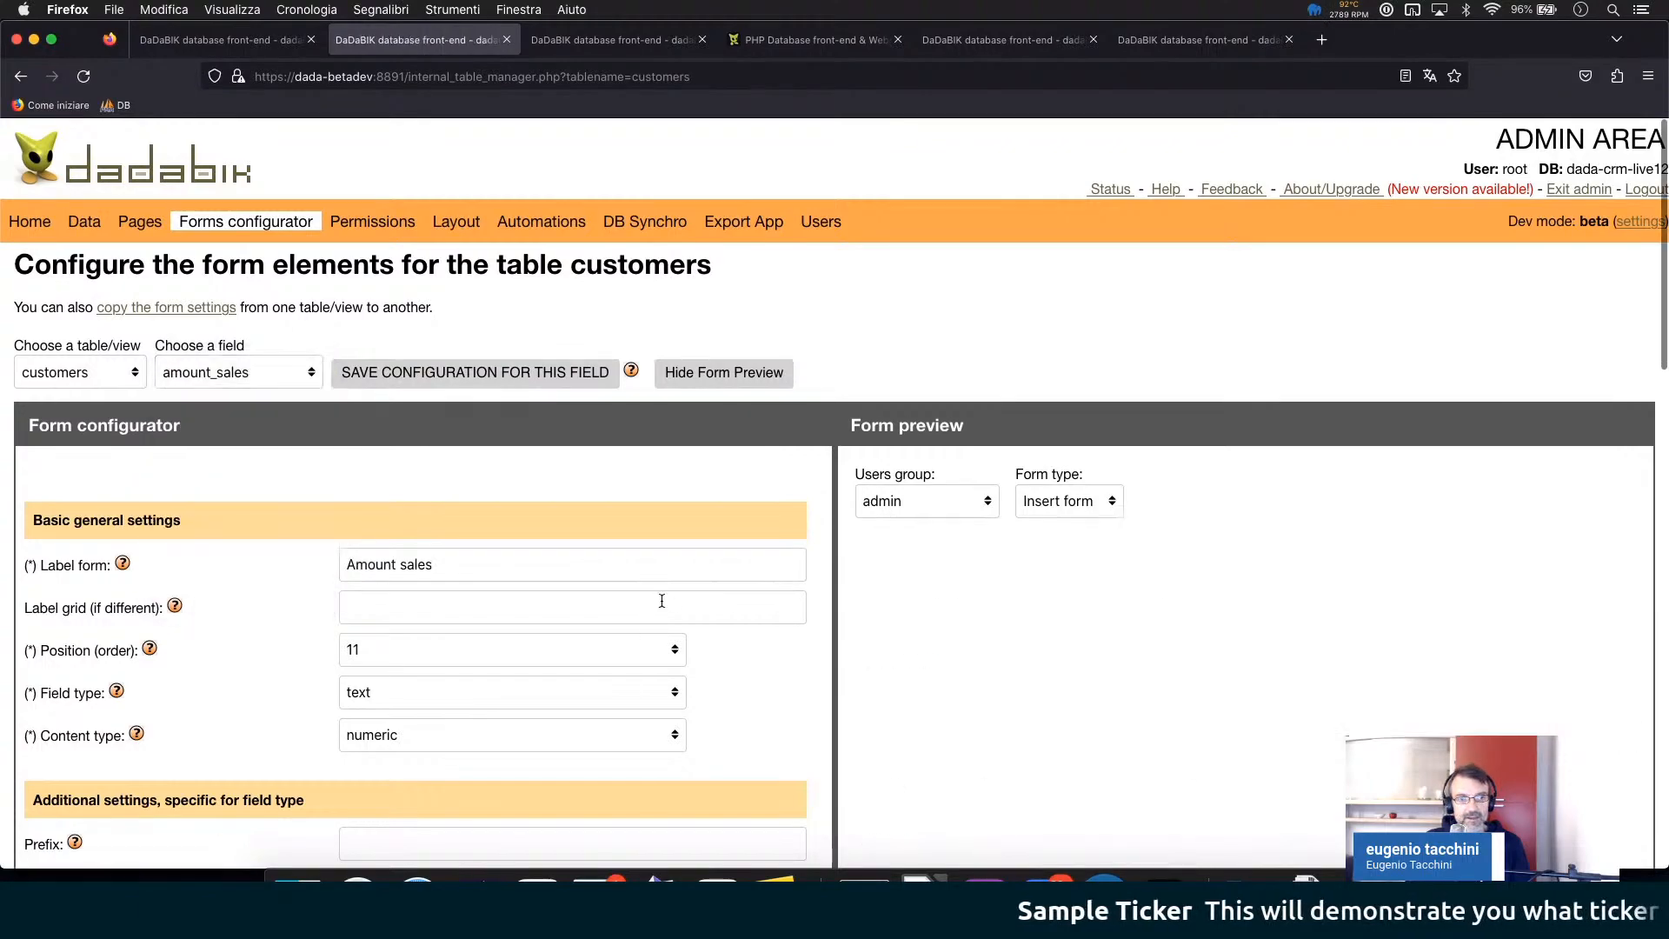
{"action": "scroll", "coordinate": [661, 606], "scroll_direction": "down", "scroll_amount": 10}
{"action": "scroll", "coordinate": [661, 601], "scroll_direction": "down", "scroll_amount": 4}
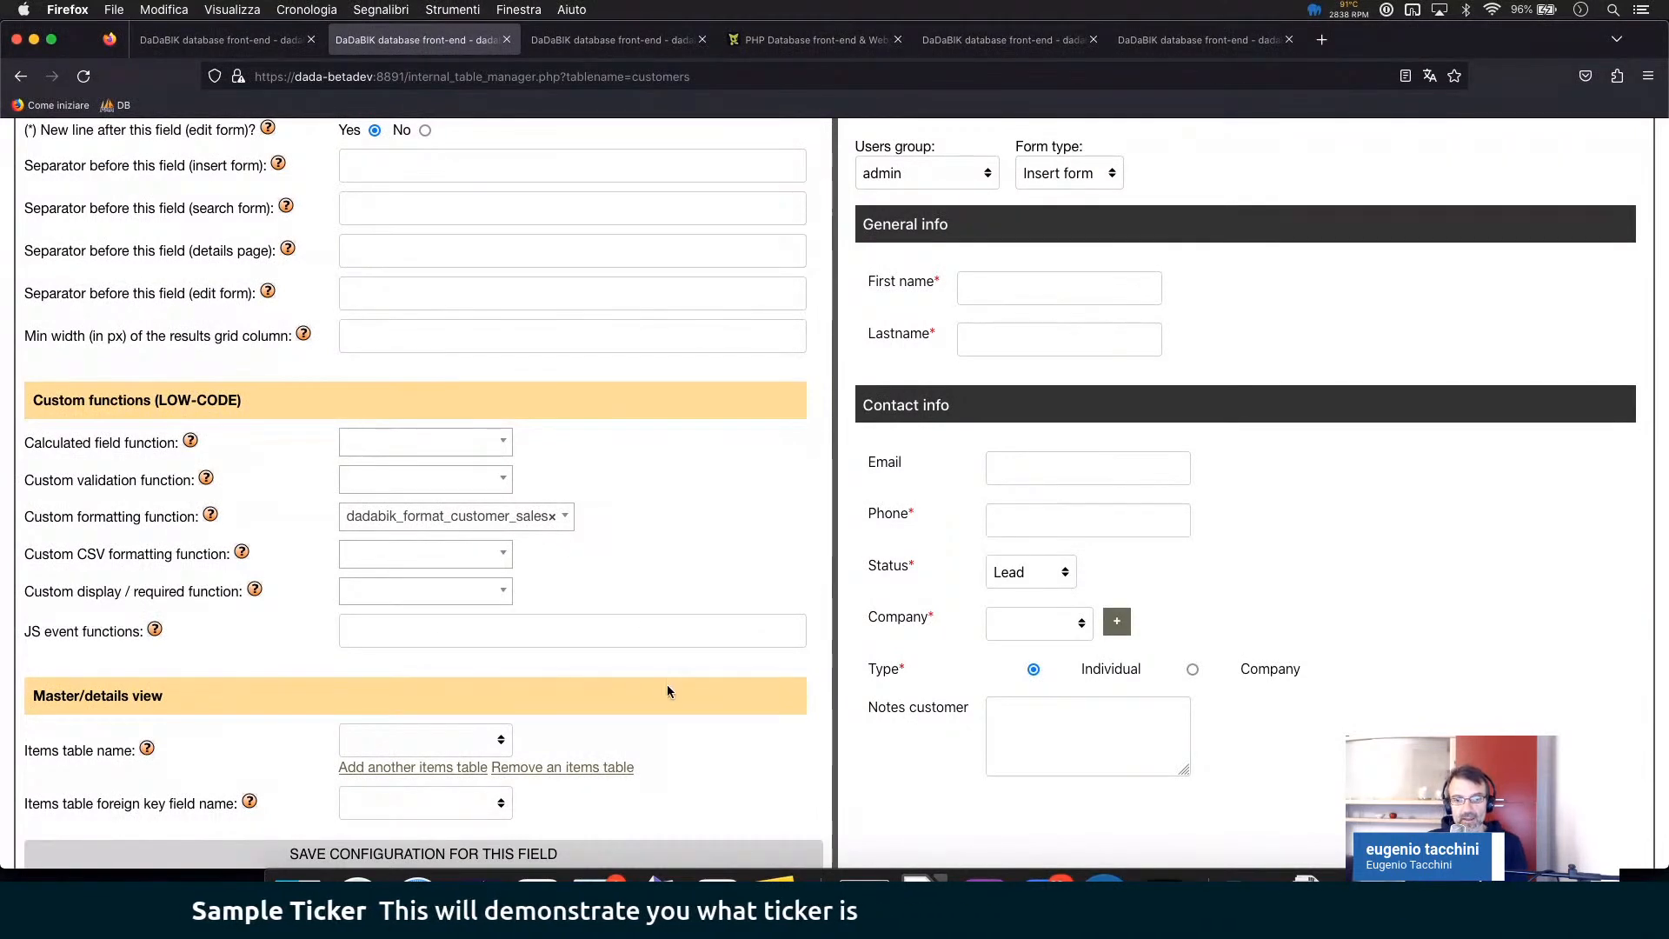
- Review the elseif threshold and else colour of dadabik_format_customer_sales in Visual Studio Code, and compare them with the live customers list in Safari
{"action": "left_click", "coordinate": [718, 878]}
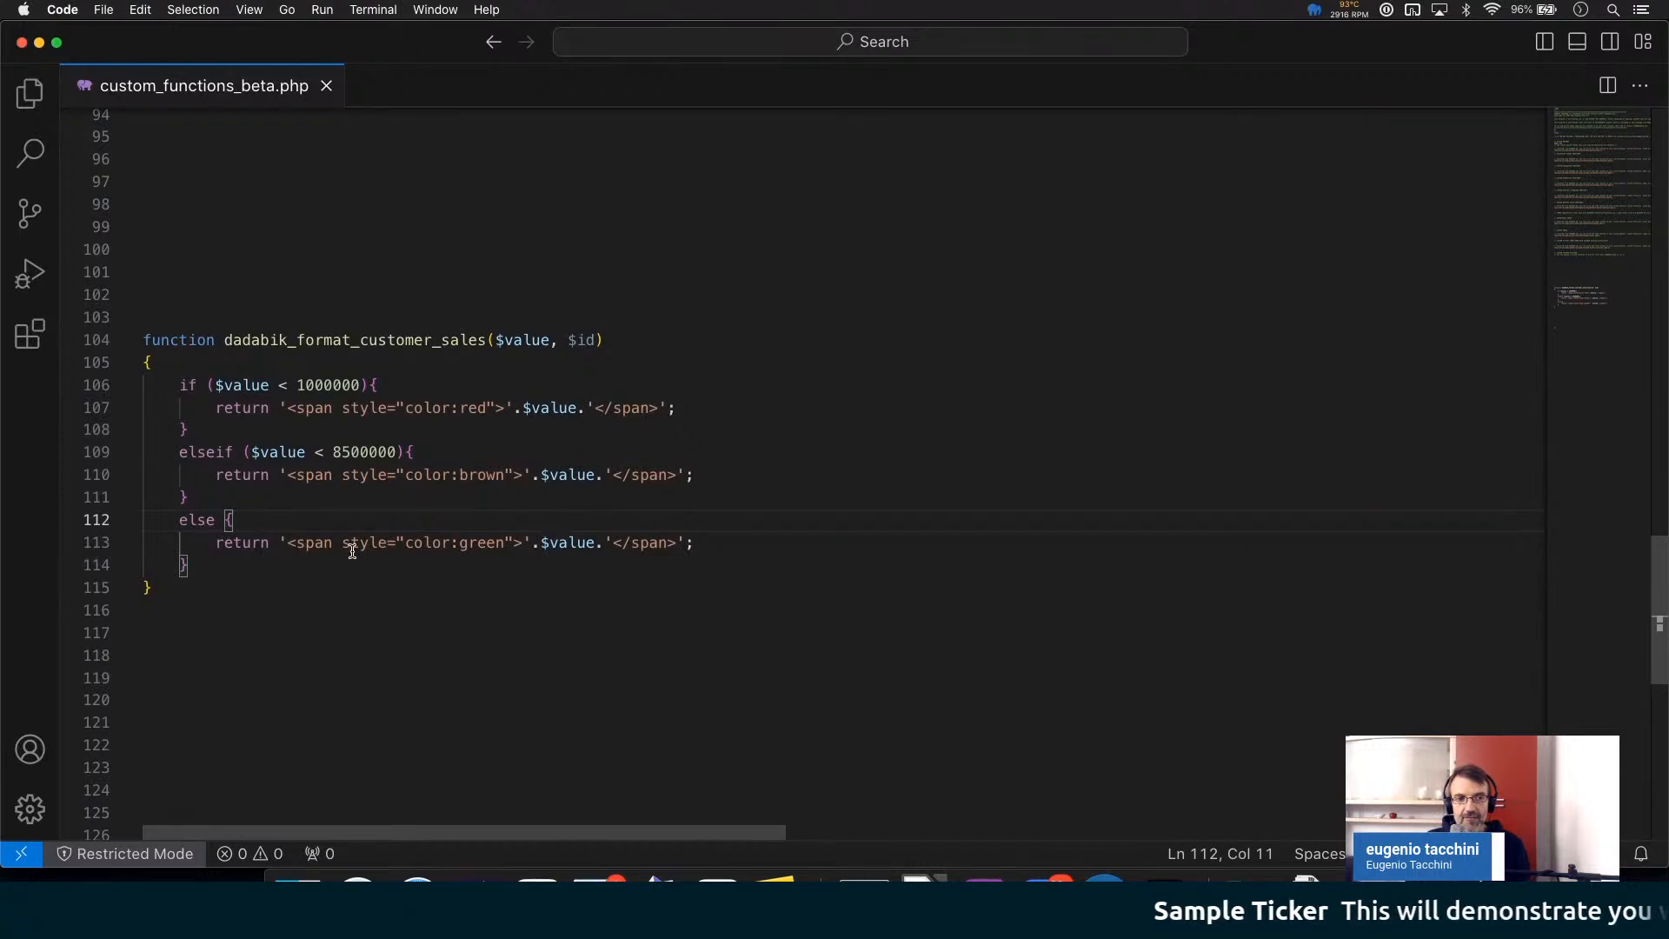
{"action": "left_click", "coordinate": [341, 452]}
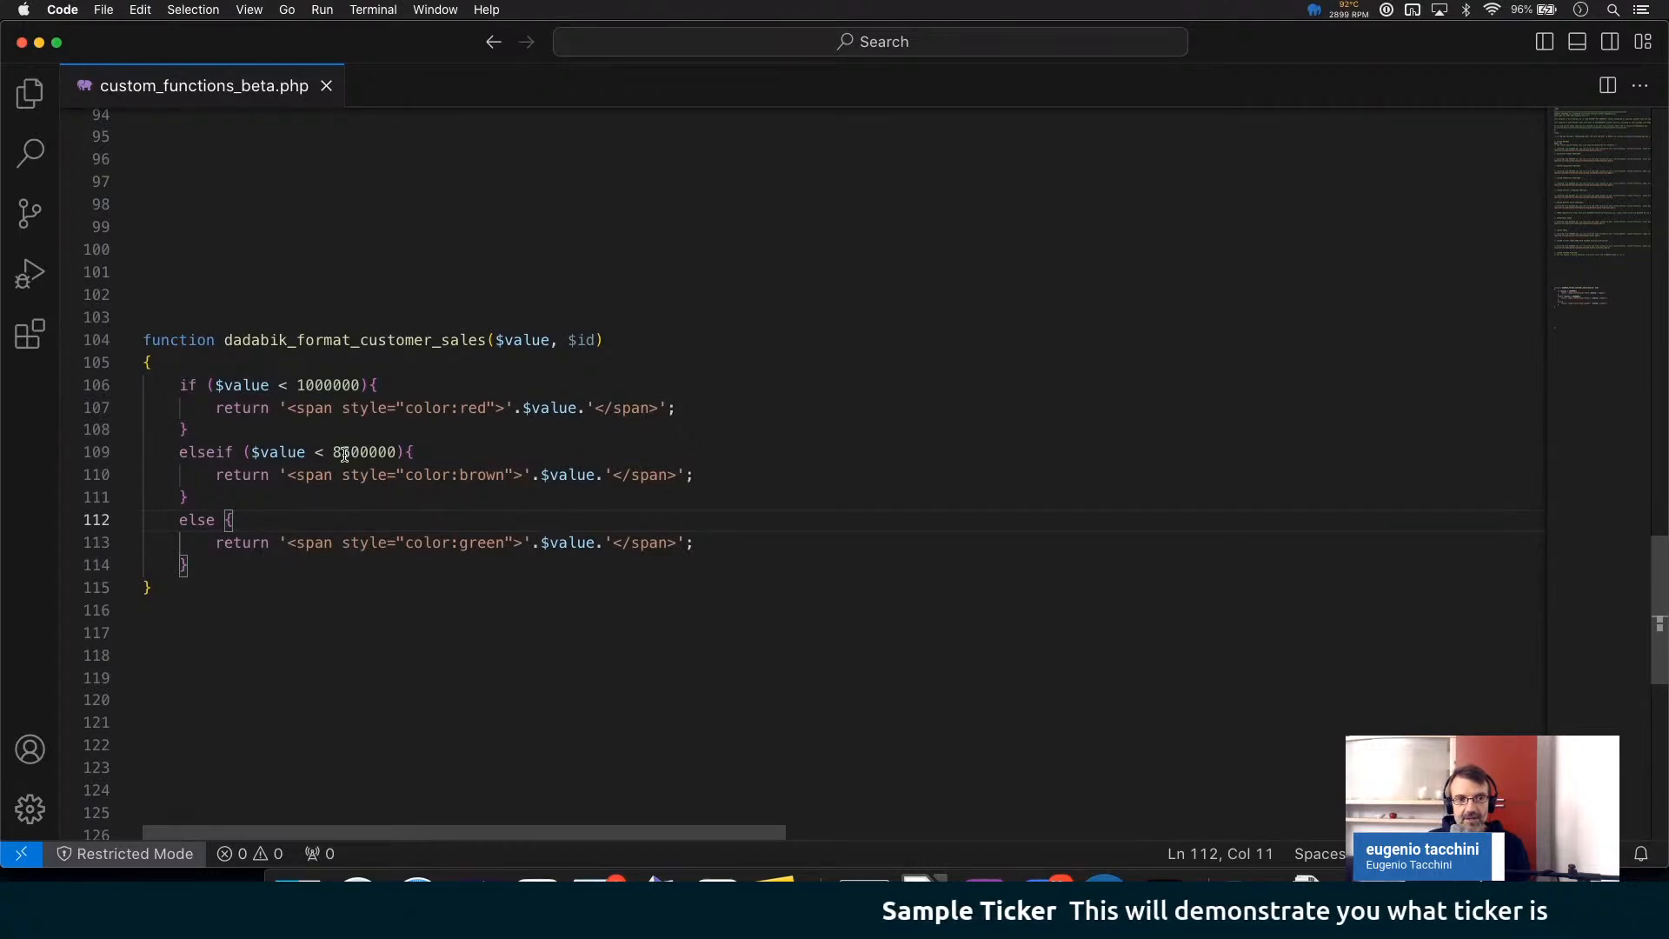
{"action": "key", "text": "shift+Right"}
{"action": "key", "text": "shift+Right"}
{"action": "key", "text": "shift+Right"}
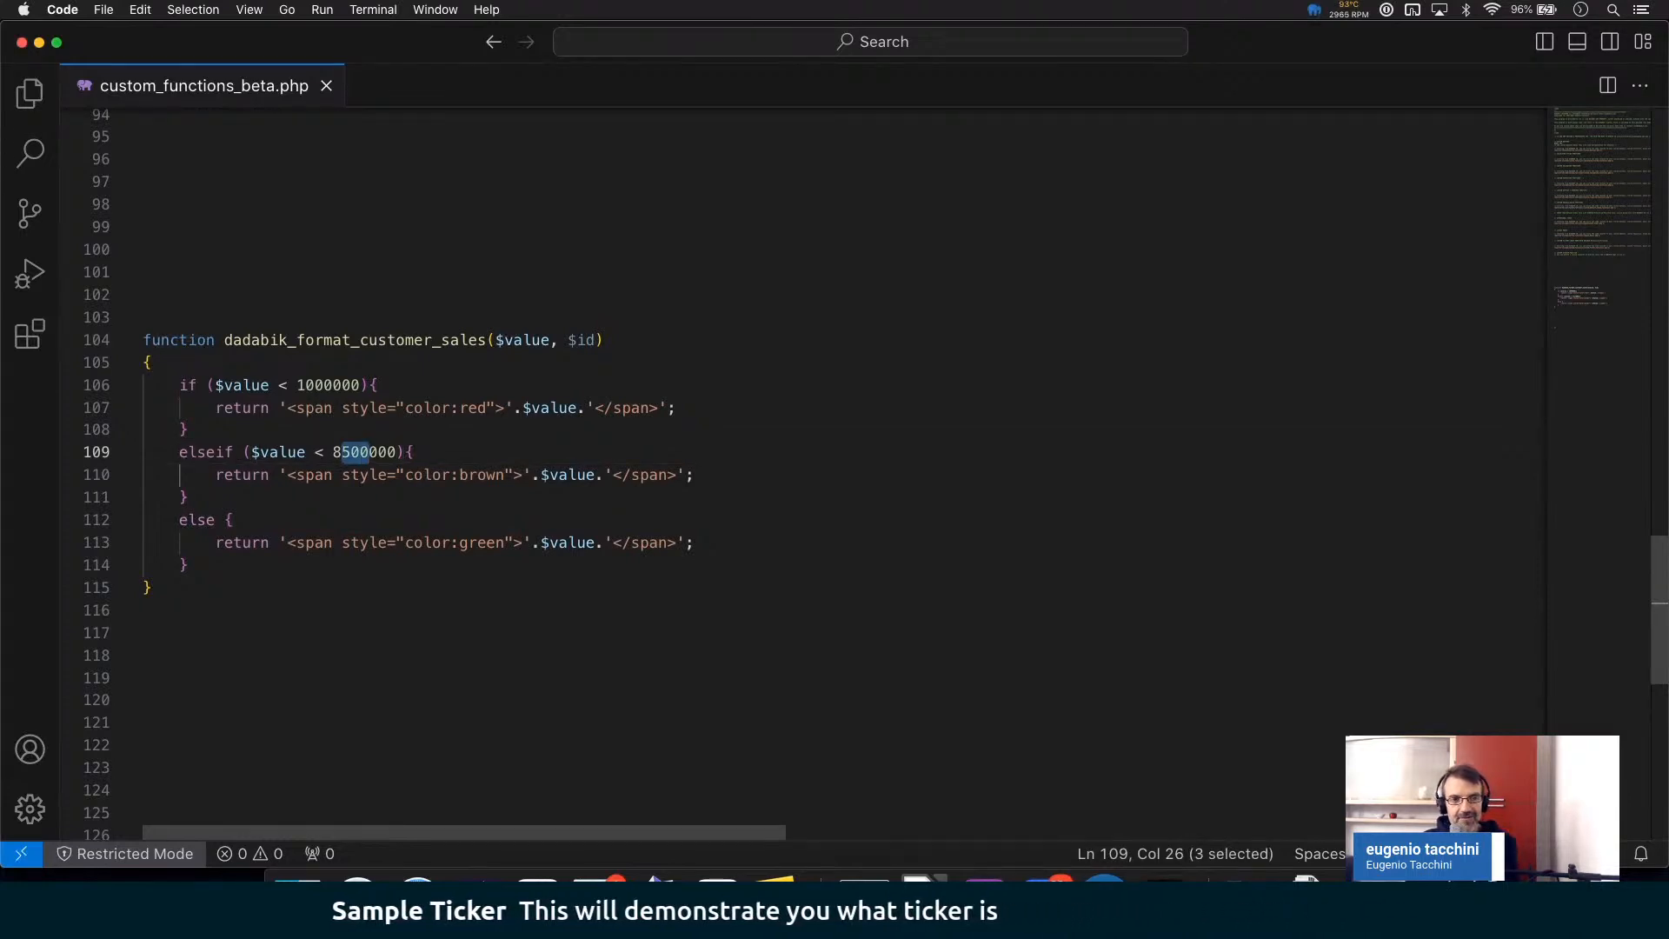
{"action": "left_click", "coordinate": [495, 543]}
{"action": "double_click", "coordinate": [483, 543]}
{"action": "left_click", "coordinate": [418, 885]}
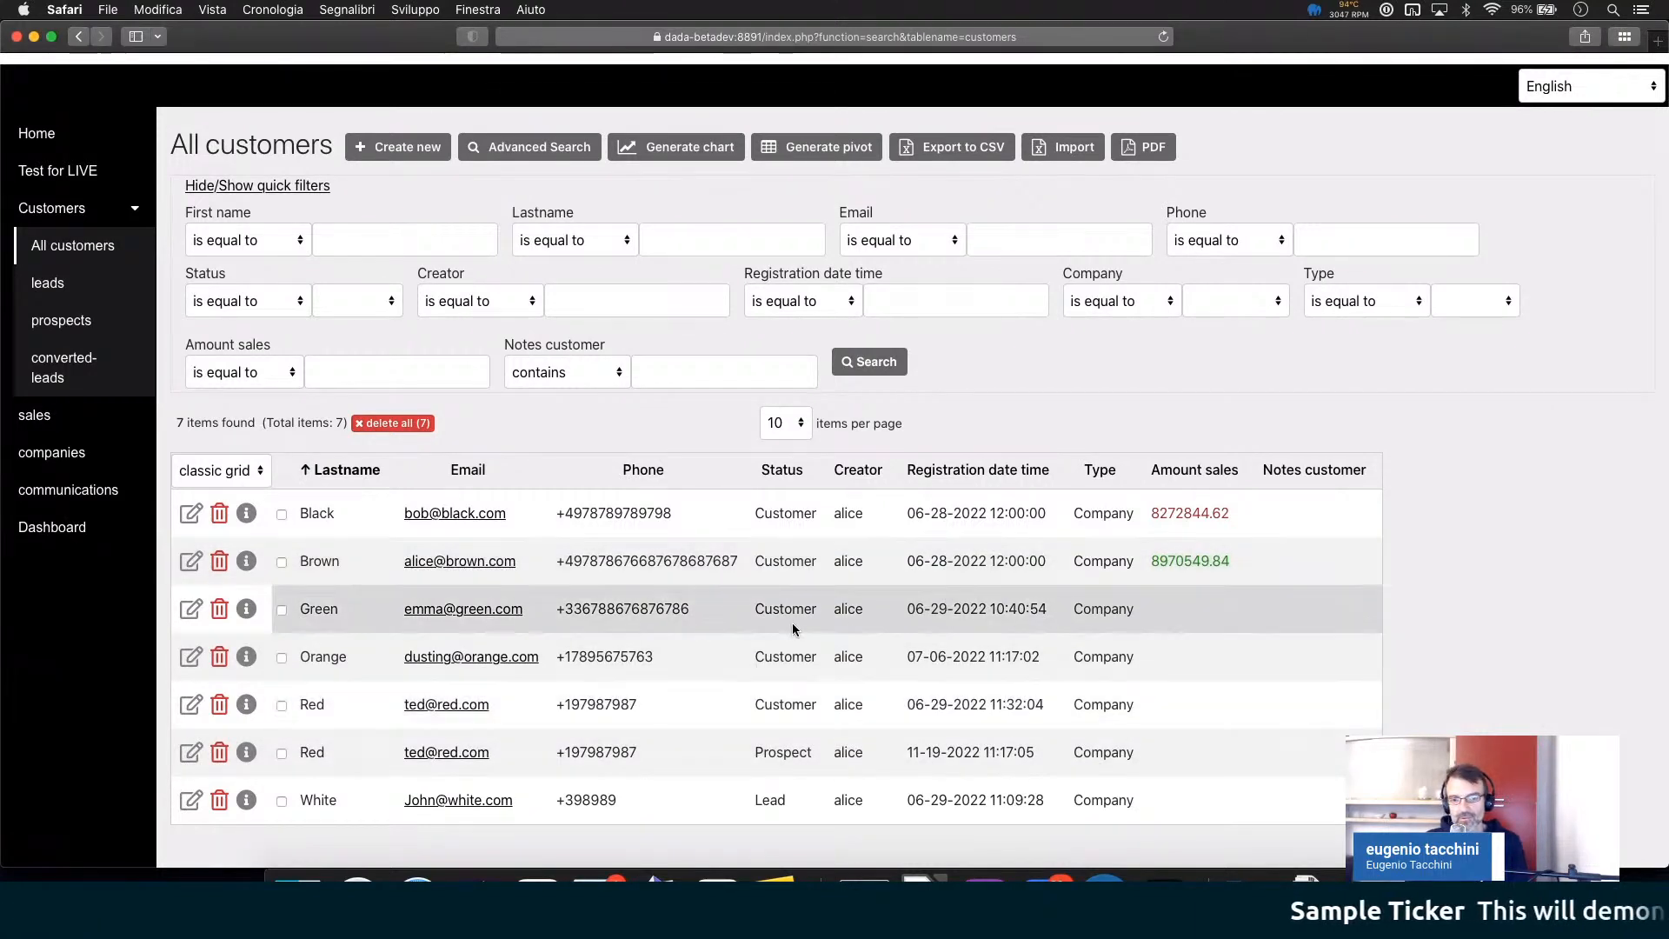
- Return to Visual Studio Code and change the else branch's span colour in dadabik_format_customer_sales to blue
{"action": "left_click", "coordinate": [714, 885]}
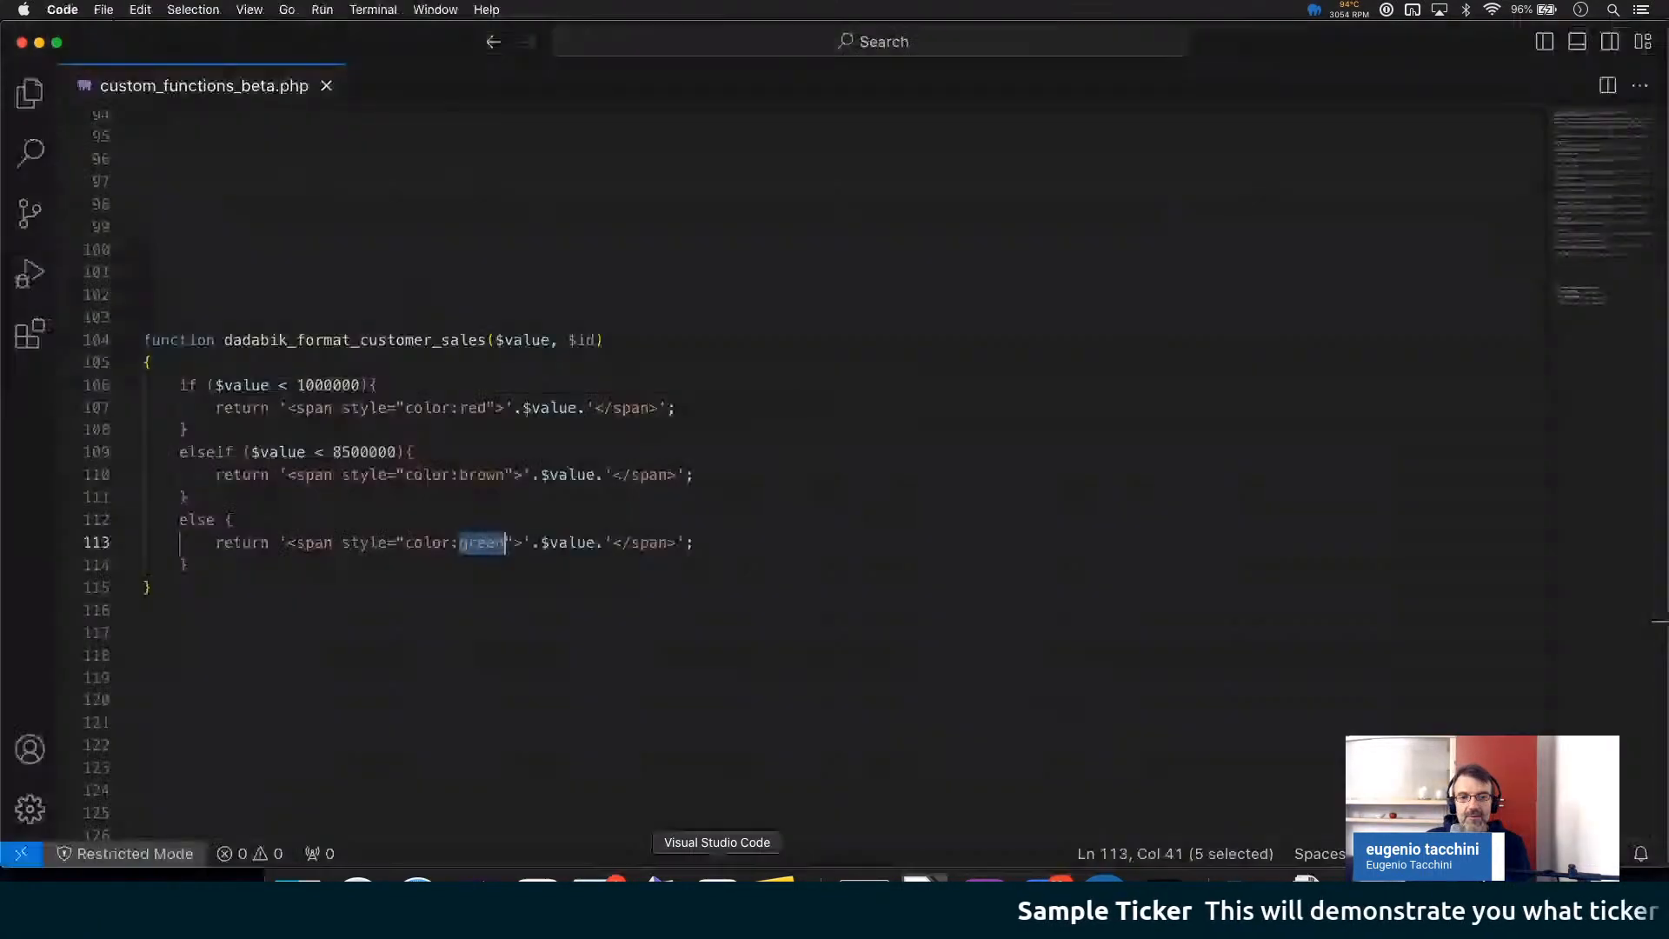
{"action": "left_click", "coordinate": [659, 563]}
{"action": "left_click", "coordinate": [485, 544]}
{"action": "double_click", "coordinate": [485, 543]}
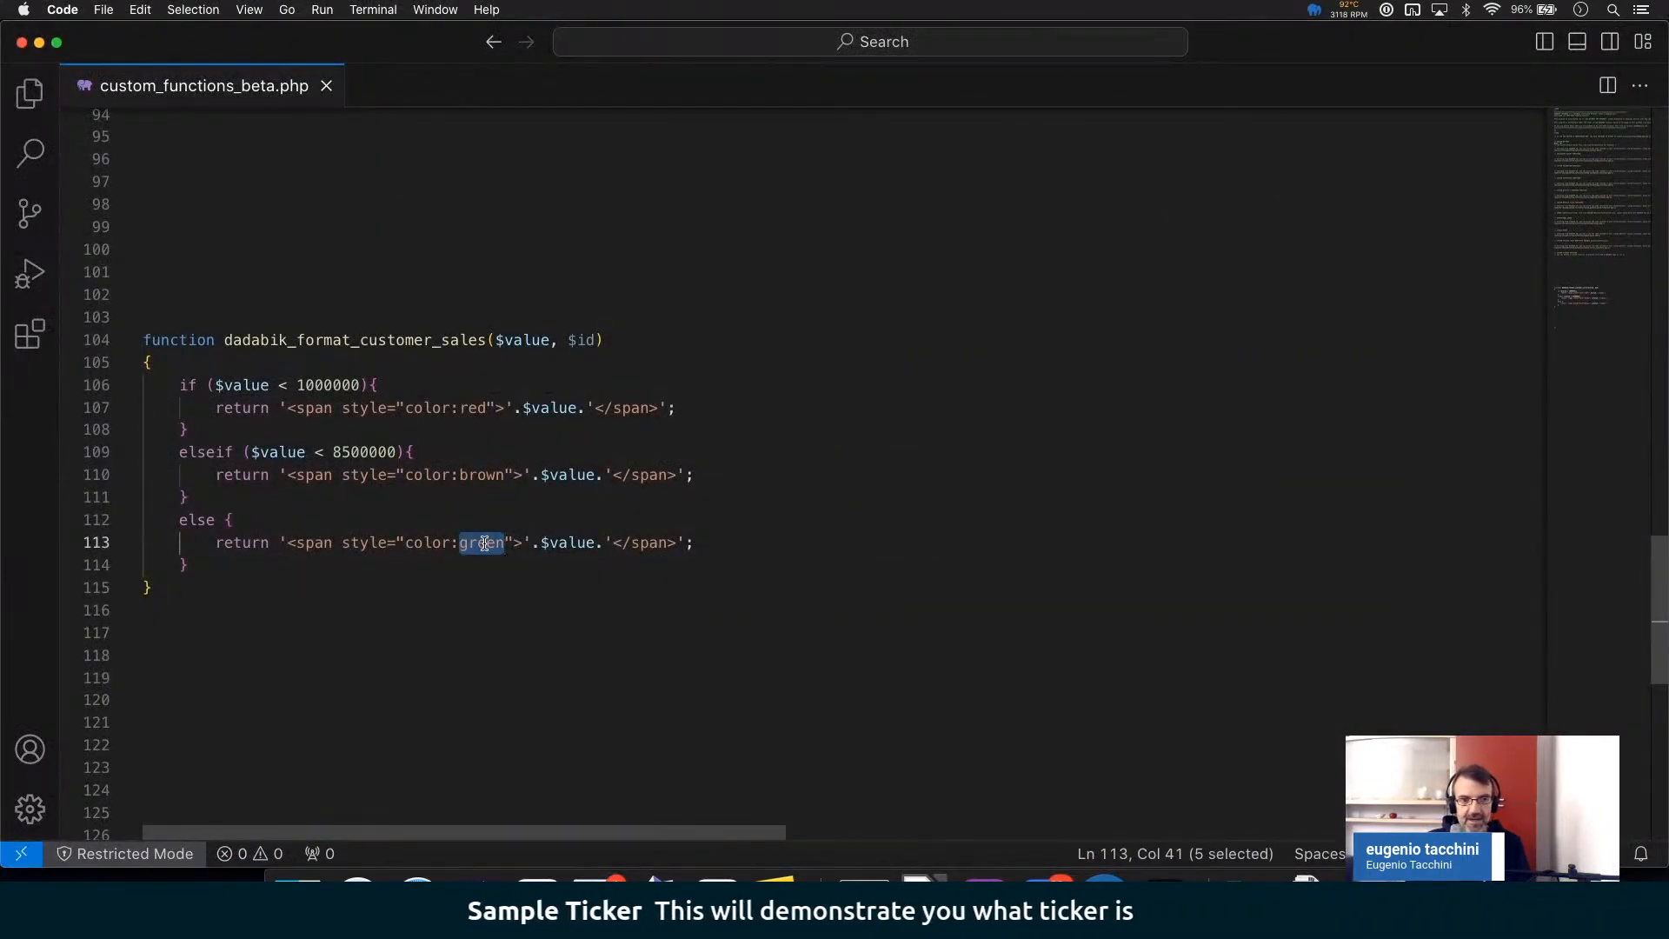
{"action": "type", "text": "blue"}
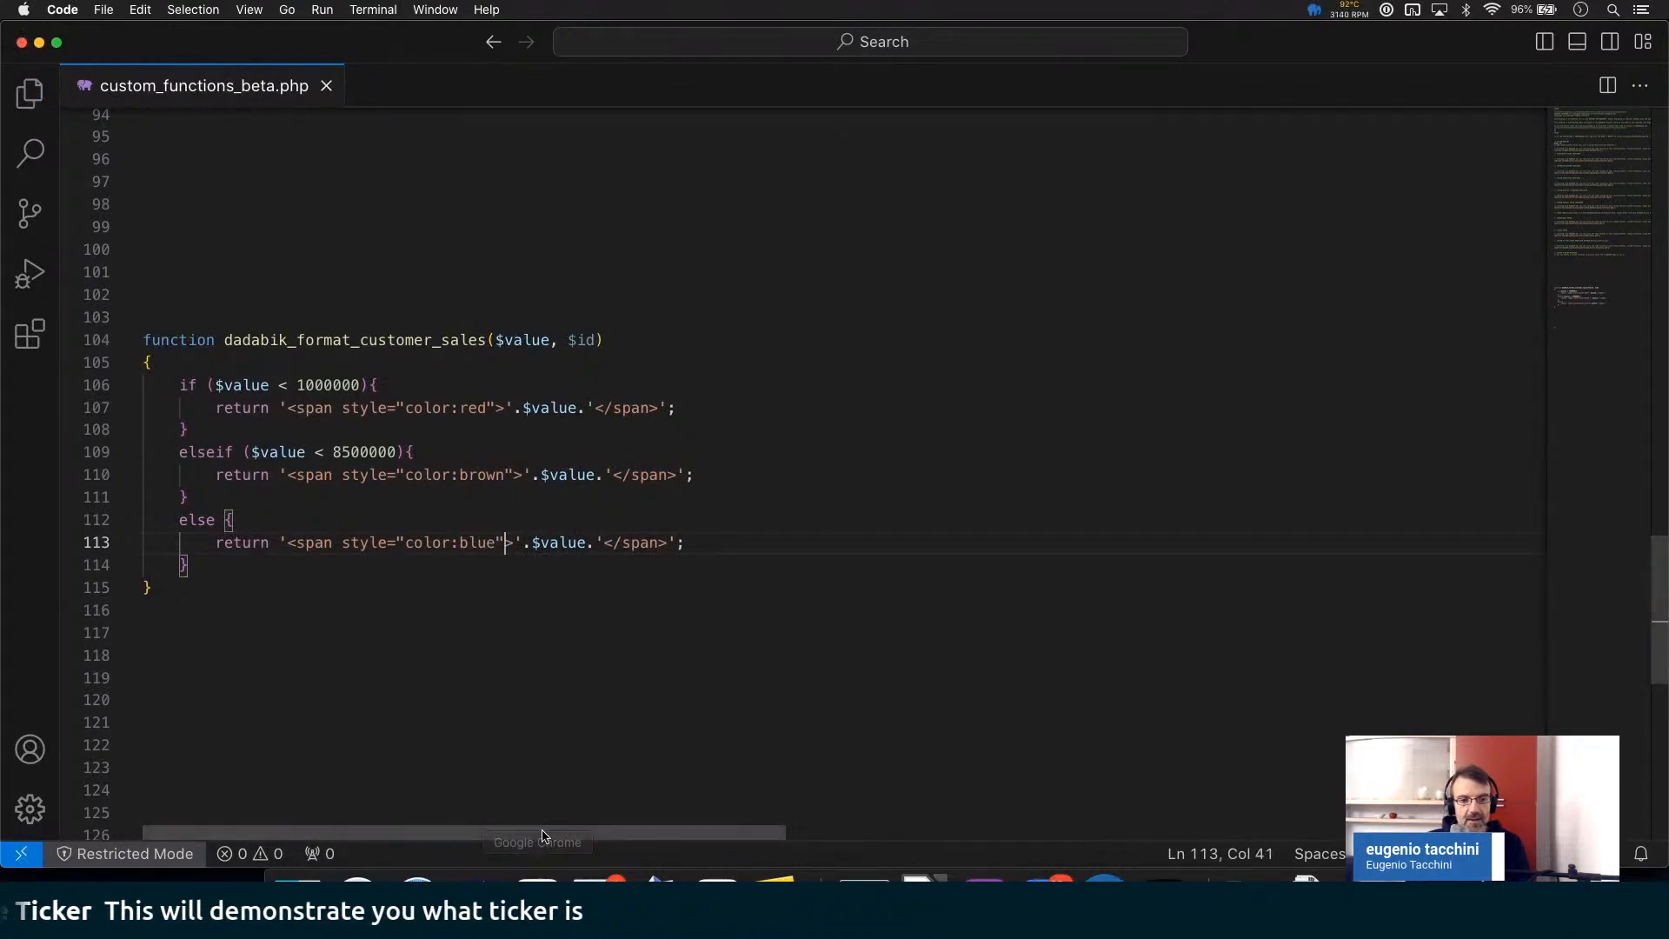
- Compare the Amount sales colours between the beta All customers page in Firefox and the live one in Safari
{"action": "left_click", "coordinate": [477, 880]}
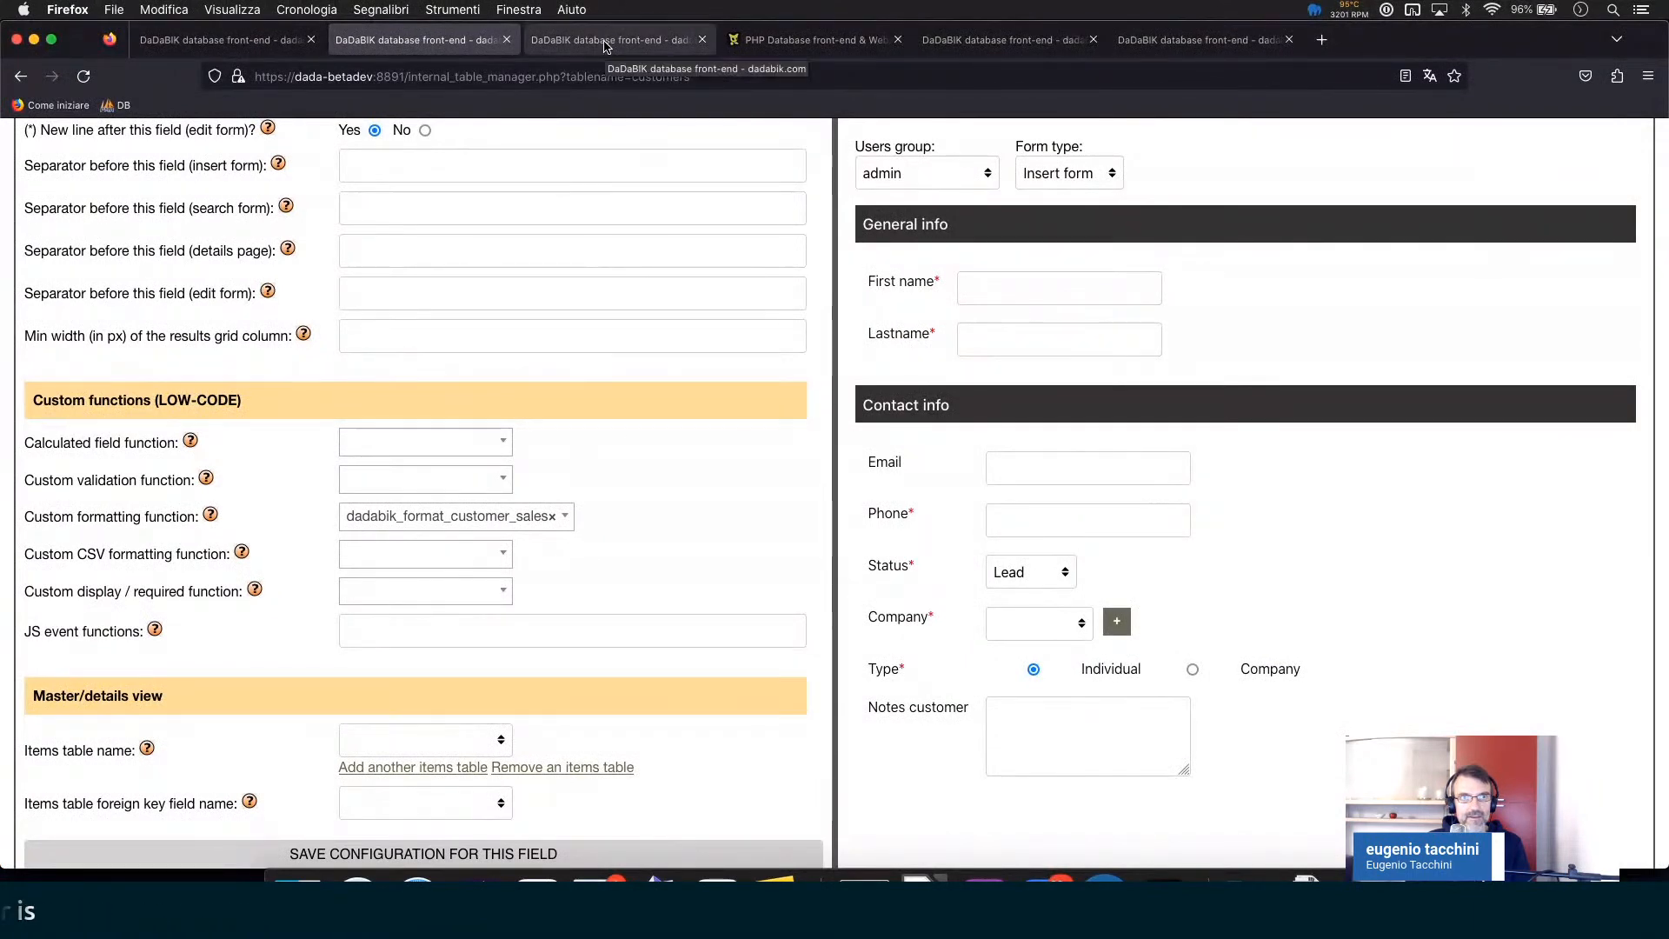
{"action": "left_click", "coordinate": [606, 47]}
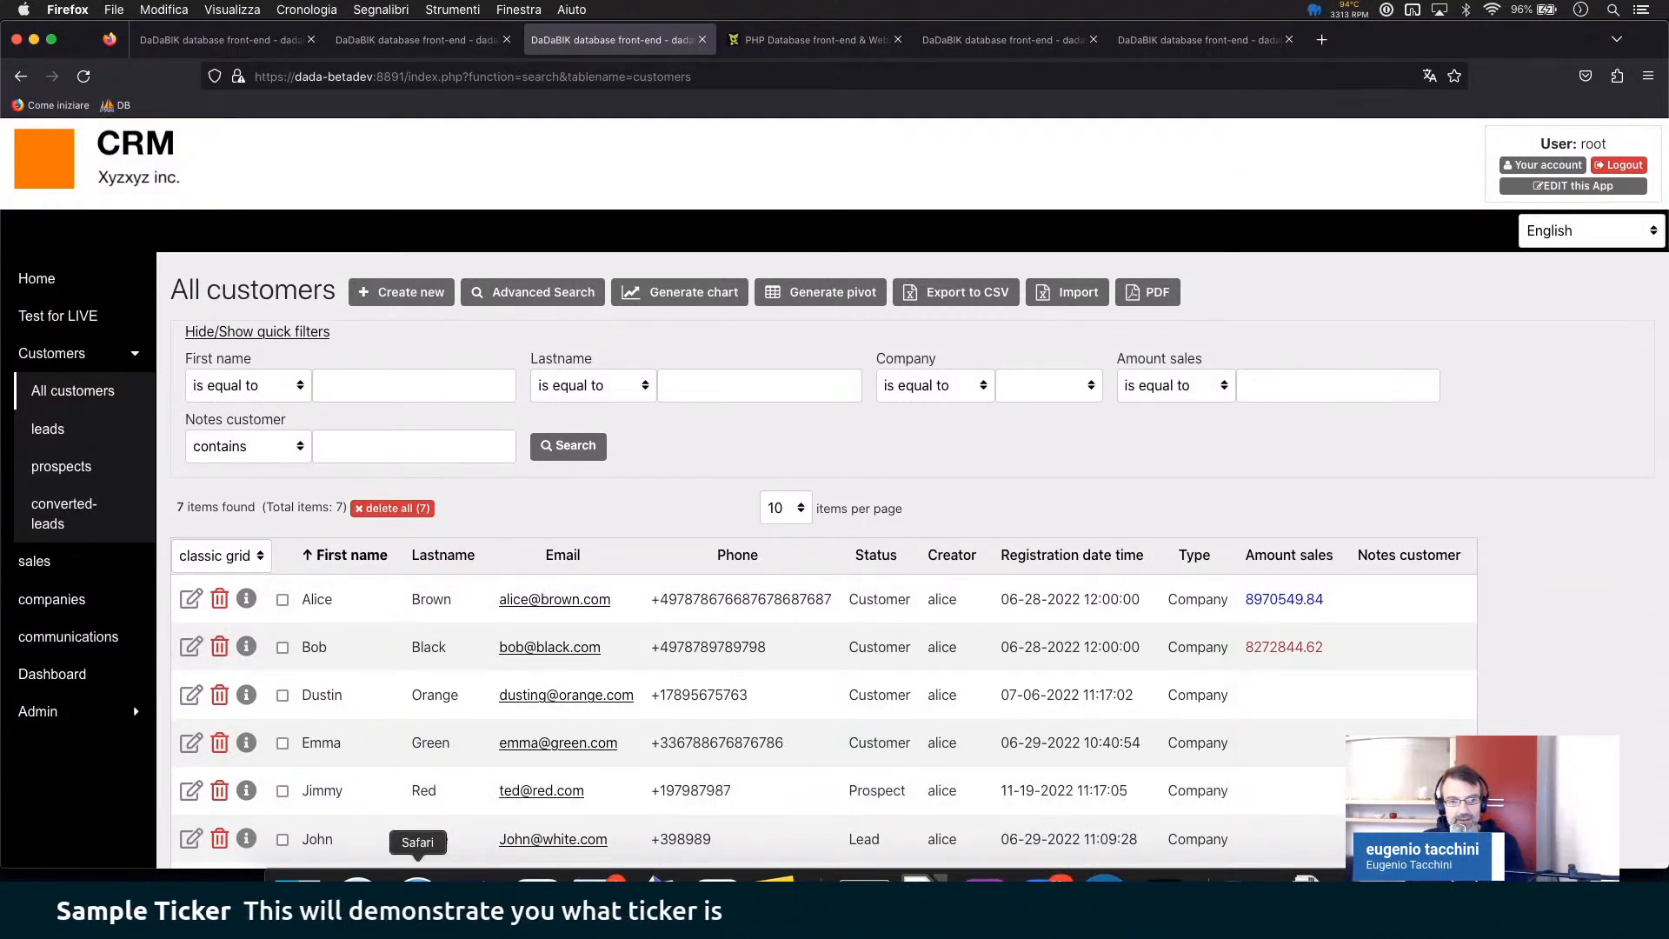
{"action": "left_click", "coordinate": [421, 879]}
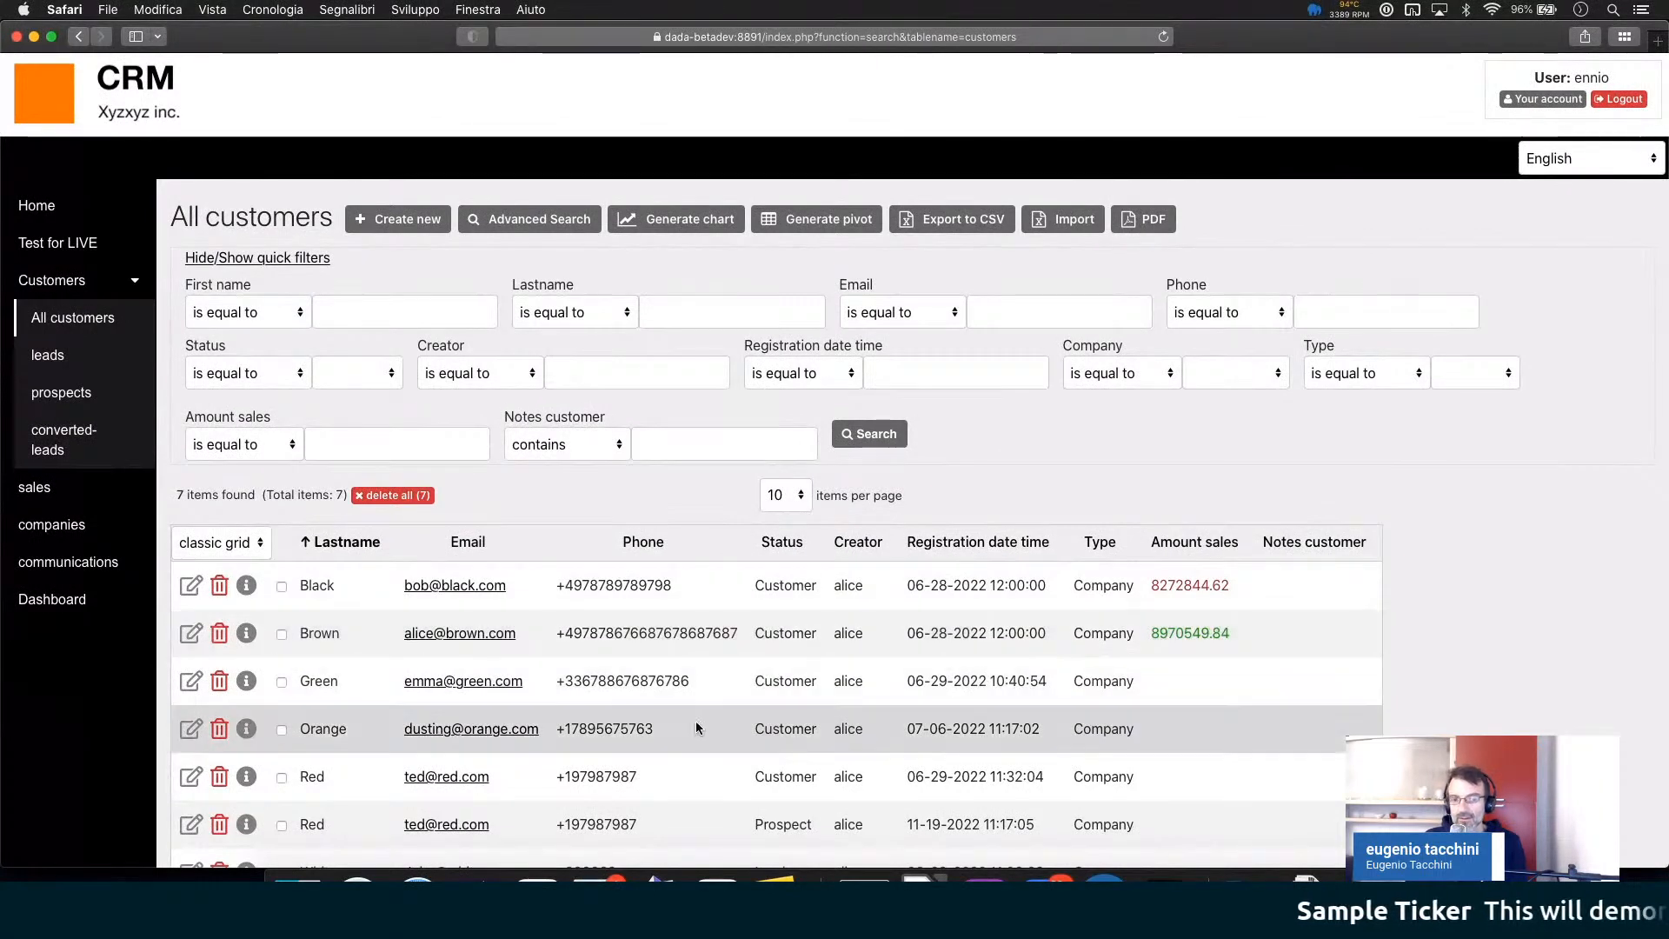
- Return to Firefox and publish the beta version to live from the Dev Mode settings with the comment "color changed to blue"
{"action": "left_click", "coordinate": [477, 878]}
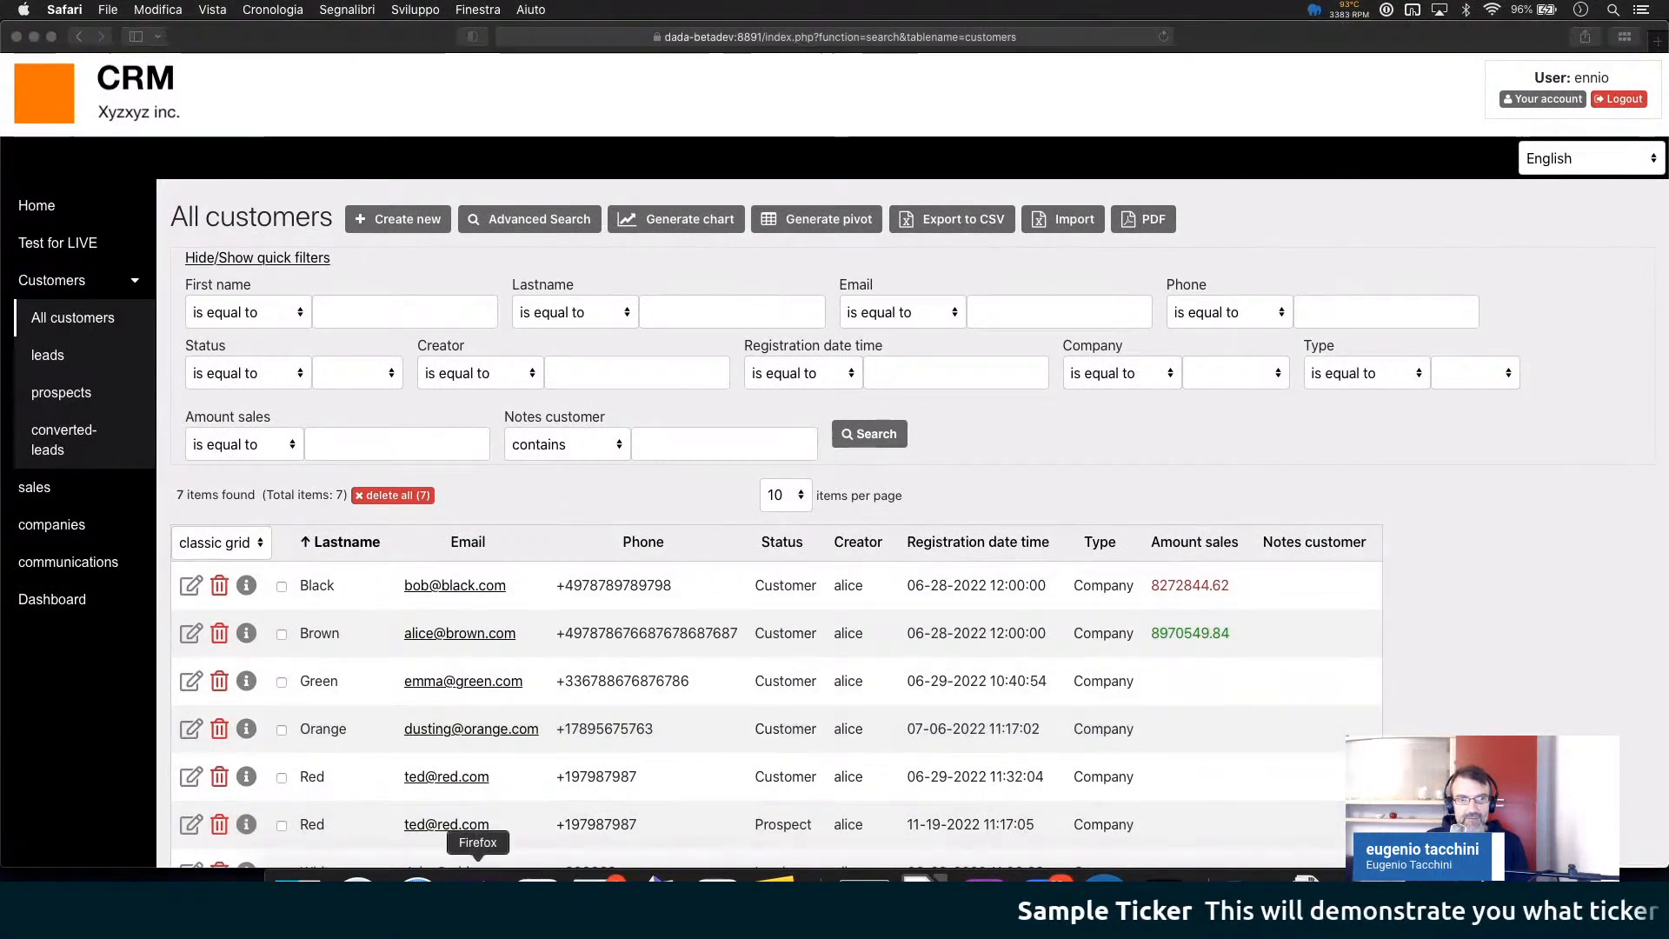
{"action": "left_click", "coordinate": [415, 39]}
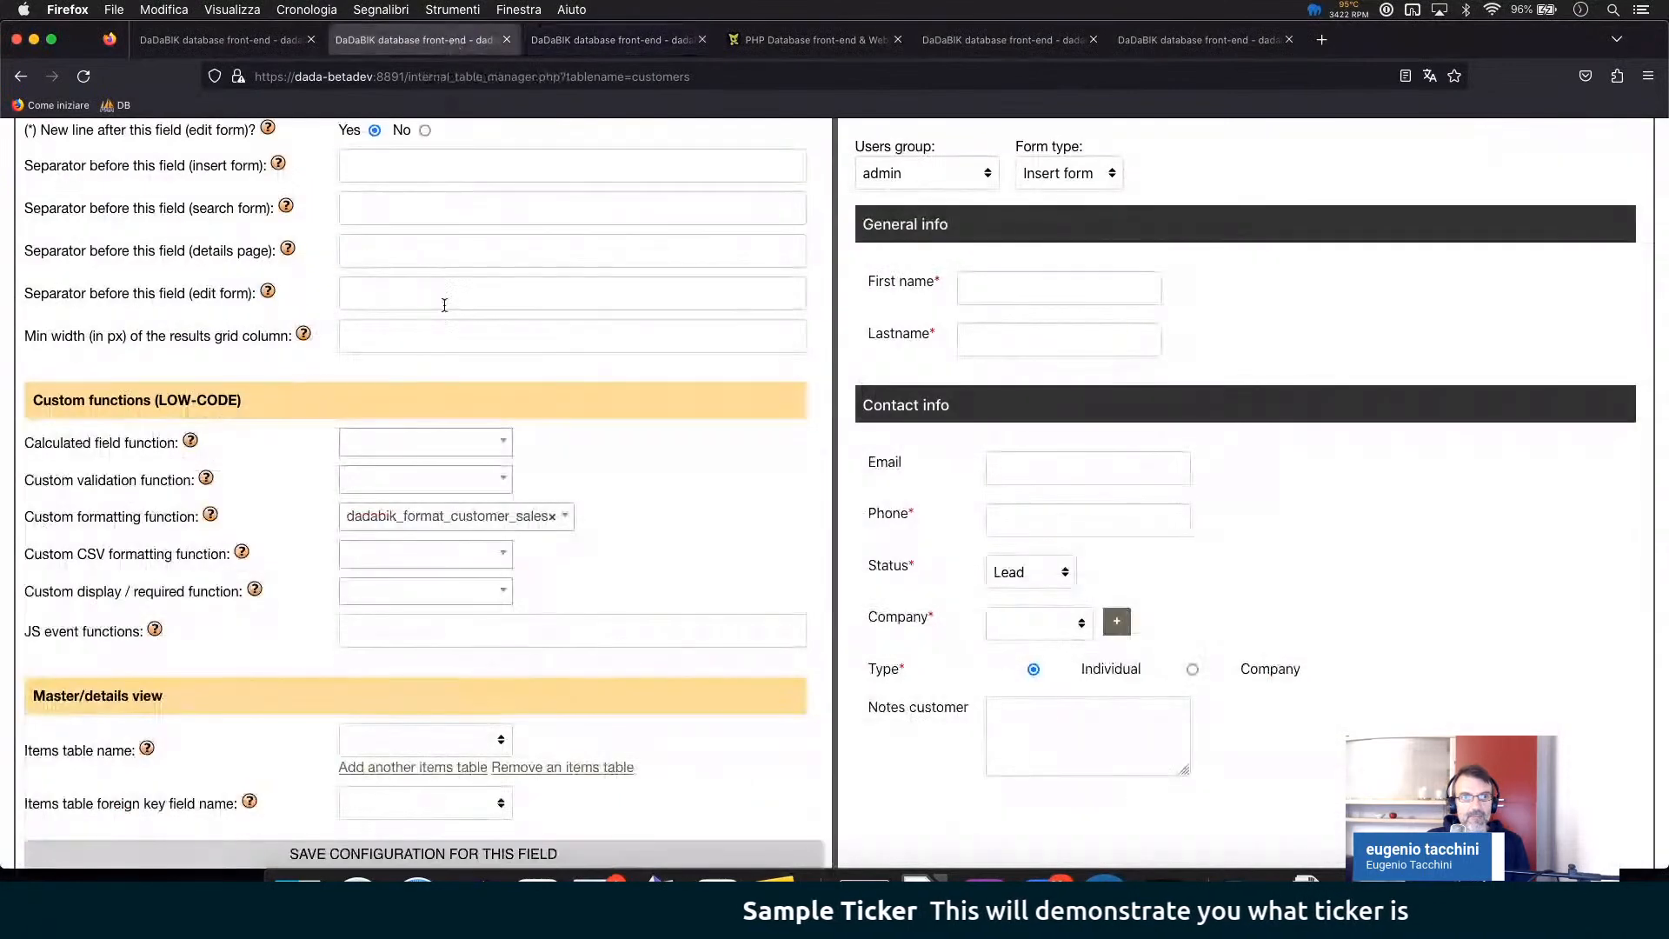
{"action": "scroll", "coordinate": [458, 210], "scroll_direction": "up", "scroll_amount": 15}
{"action": "left_click", "coordinate": [1640, 222]}
{"action": "left_click", "coordinate": [154, 669]}
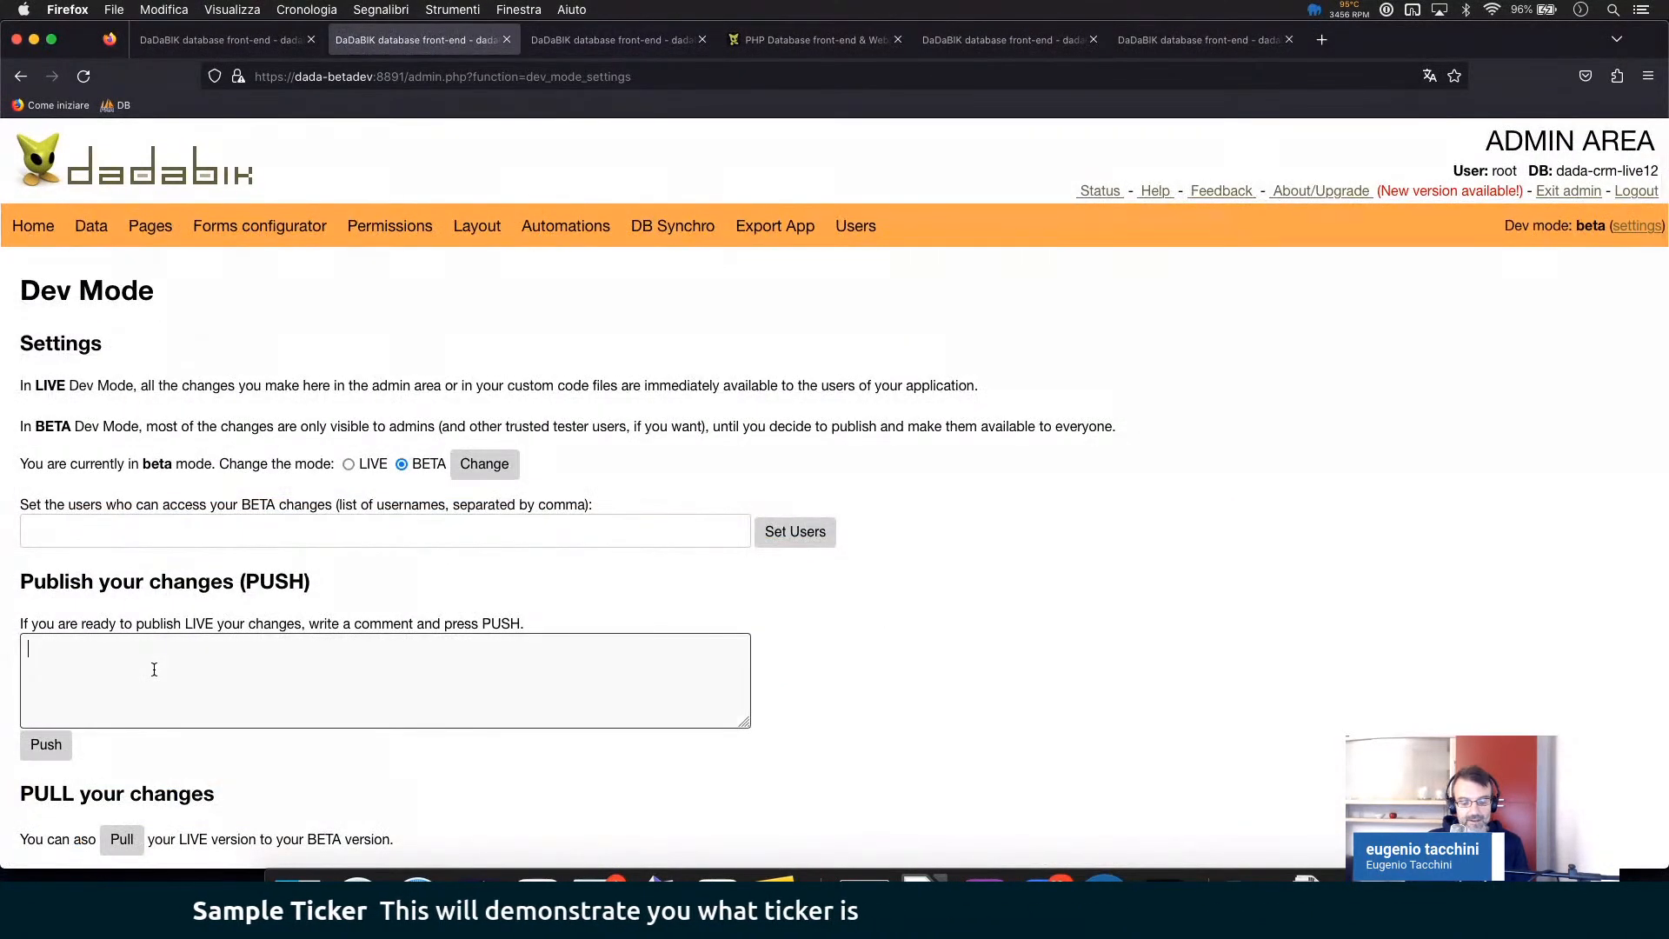
{"action": "type", "text": "color changed to blue"}
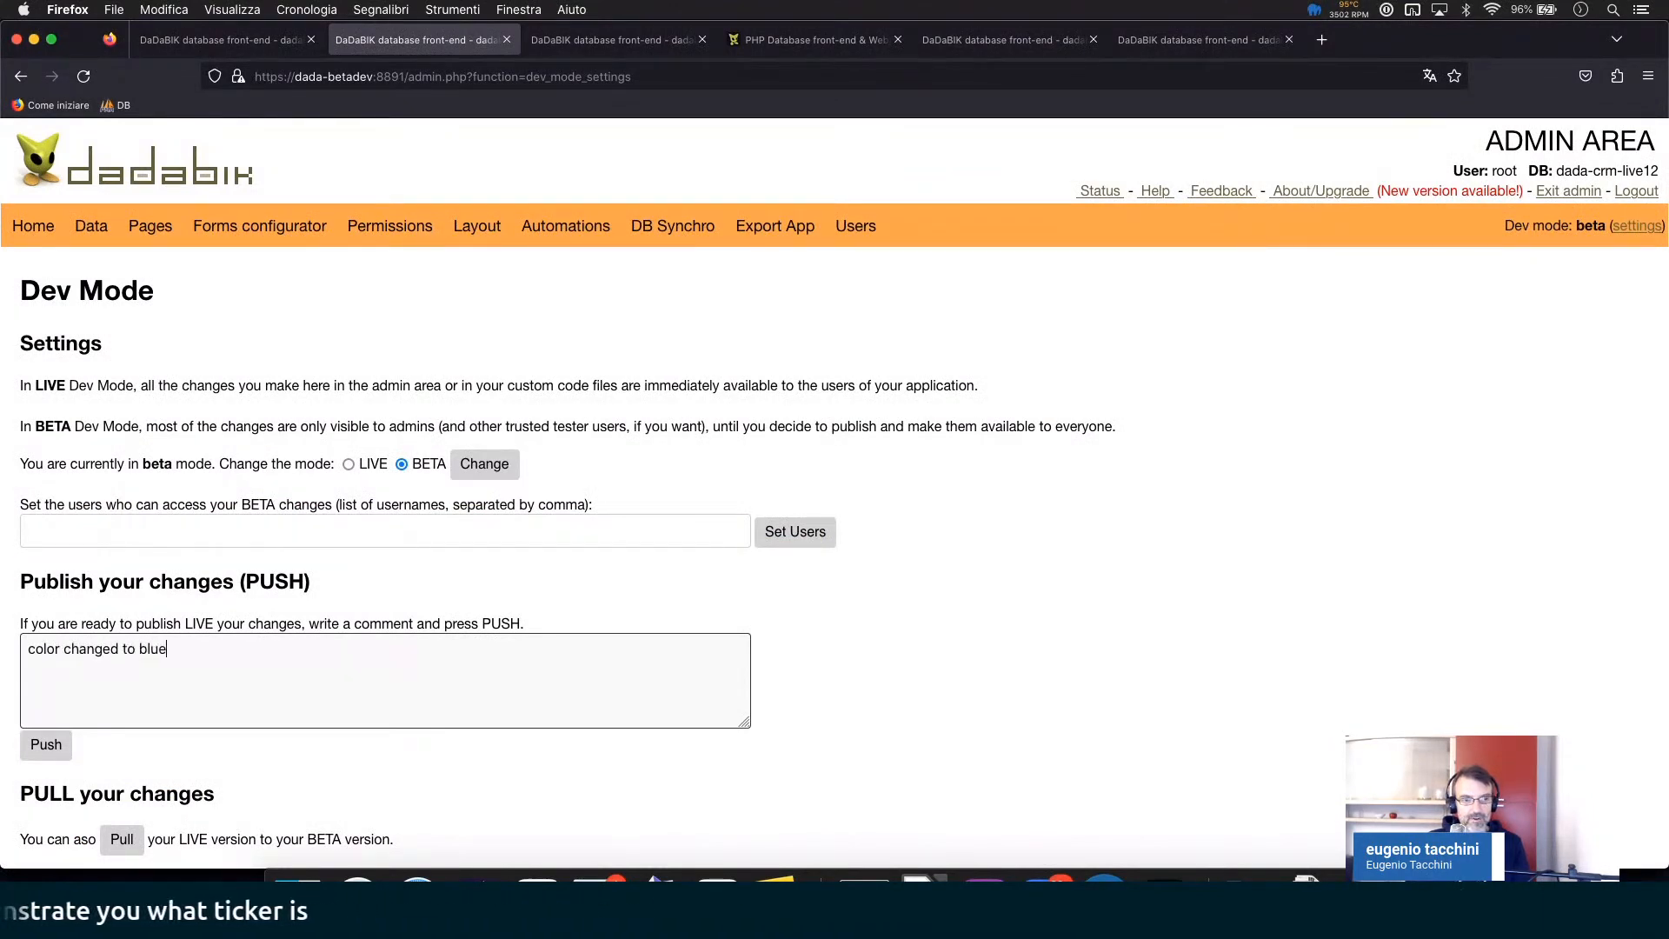
{"action": "left_click", "coordinate": [46, 745]}
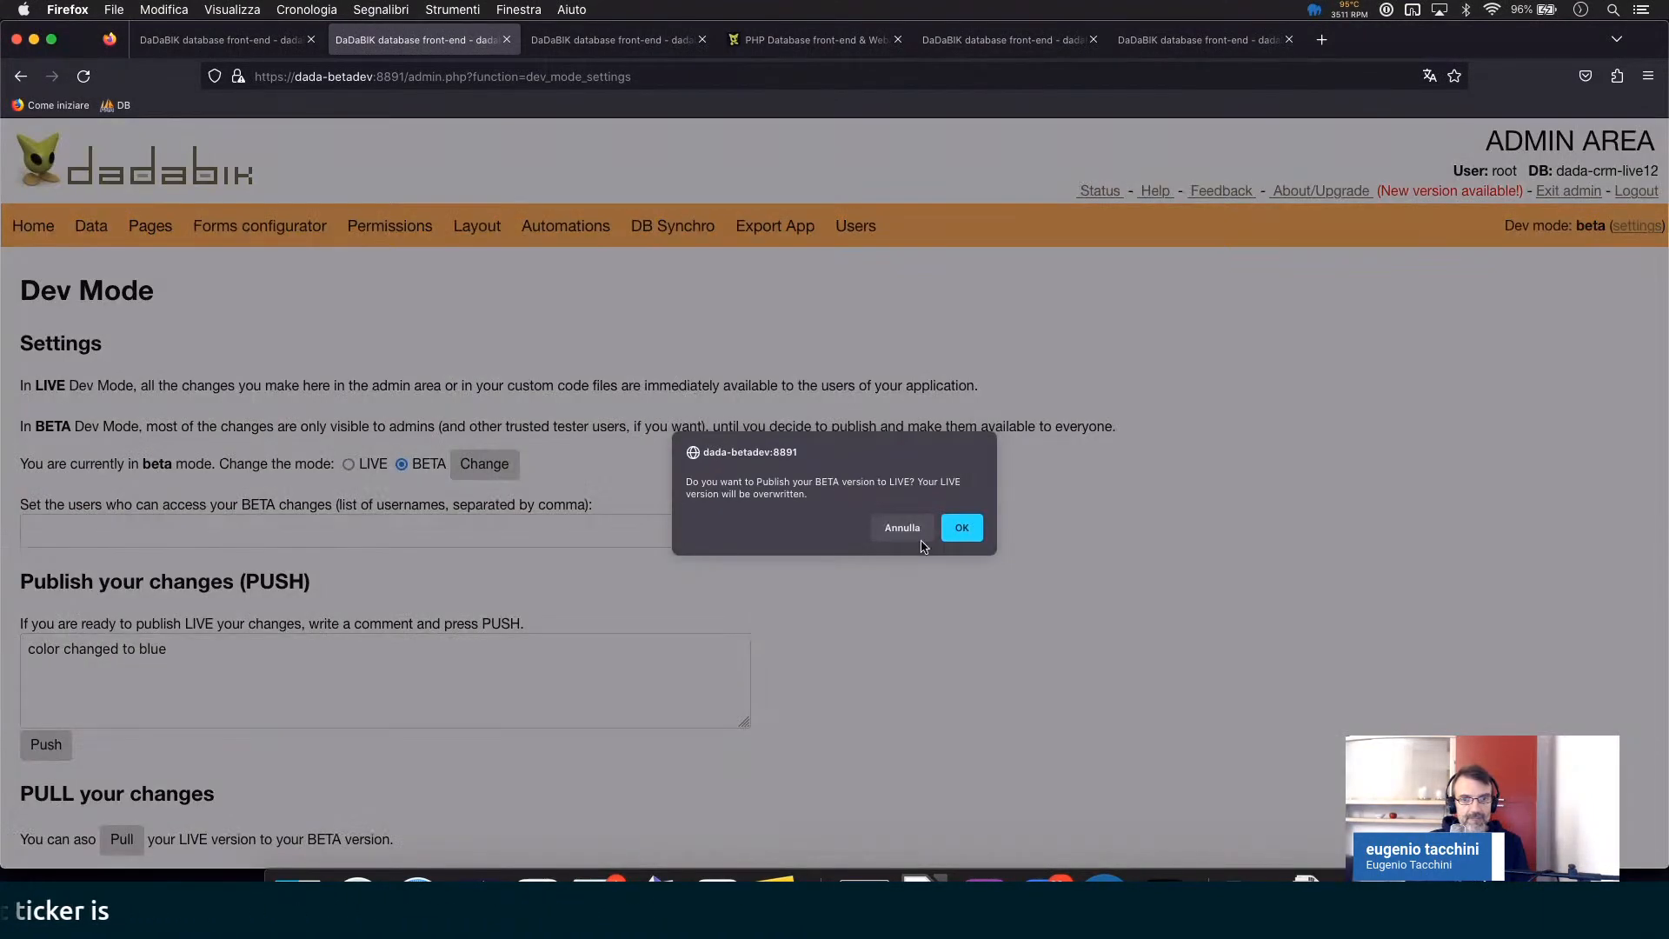
{"action": "left_click", "coordinate": [963, 528]}
- Check the Amount sales colours in the live customers list in Safari, and switch to the evmux live stream studio in Chrome
{"action": "left_click", "coordinate": [418, 882]}
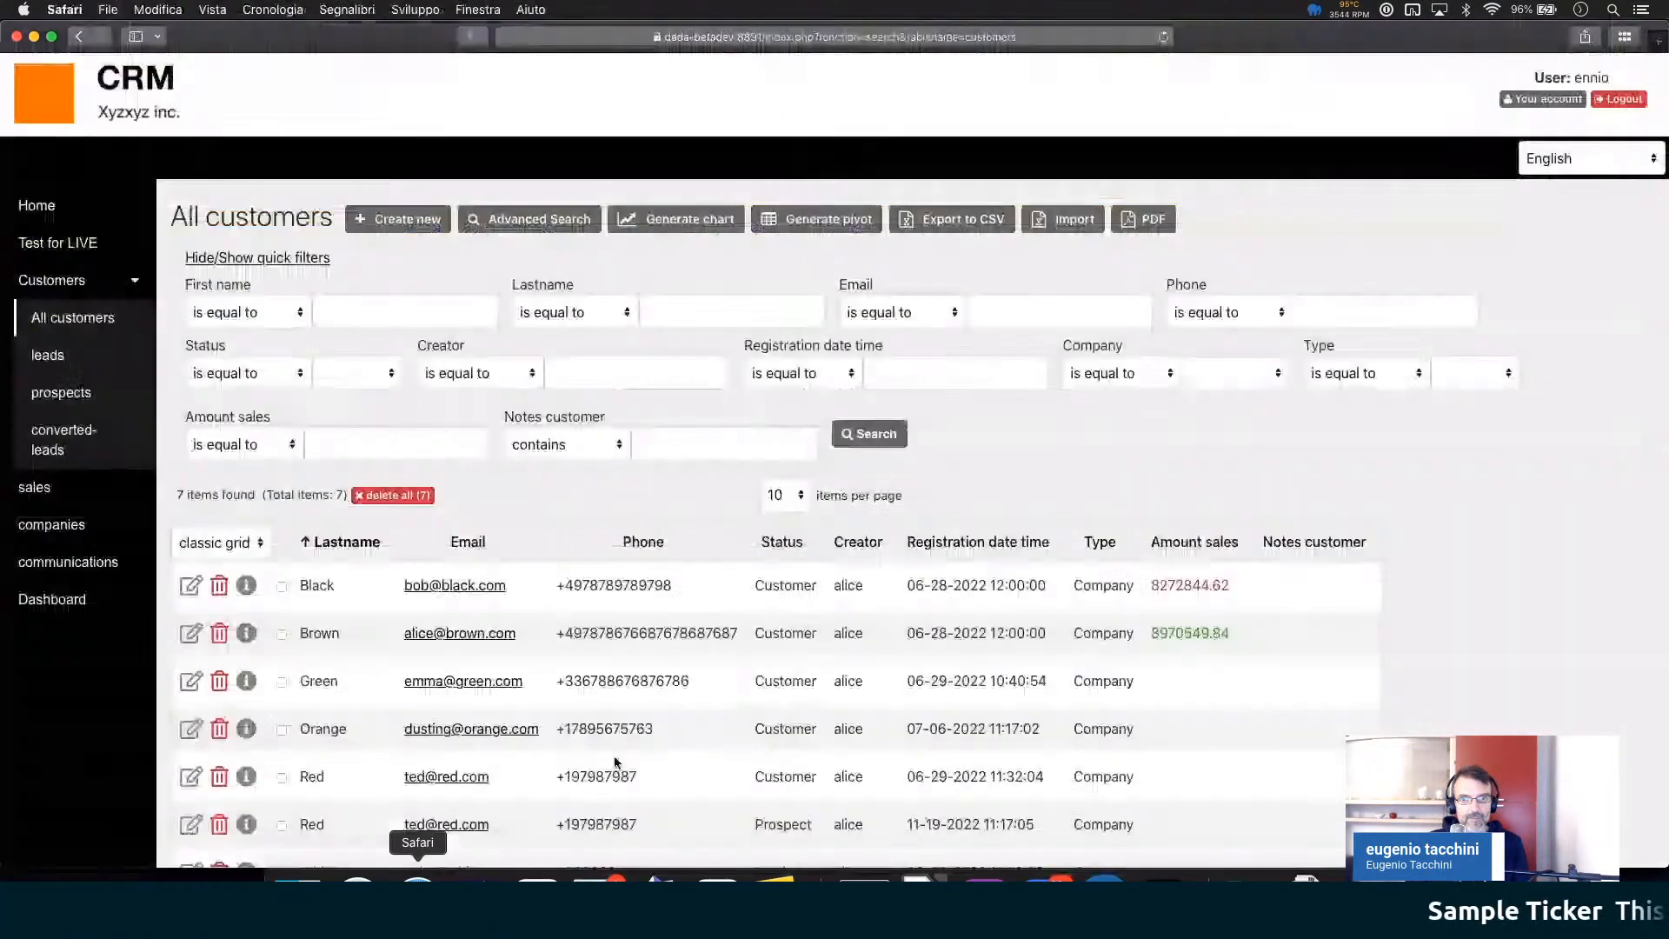
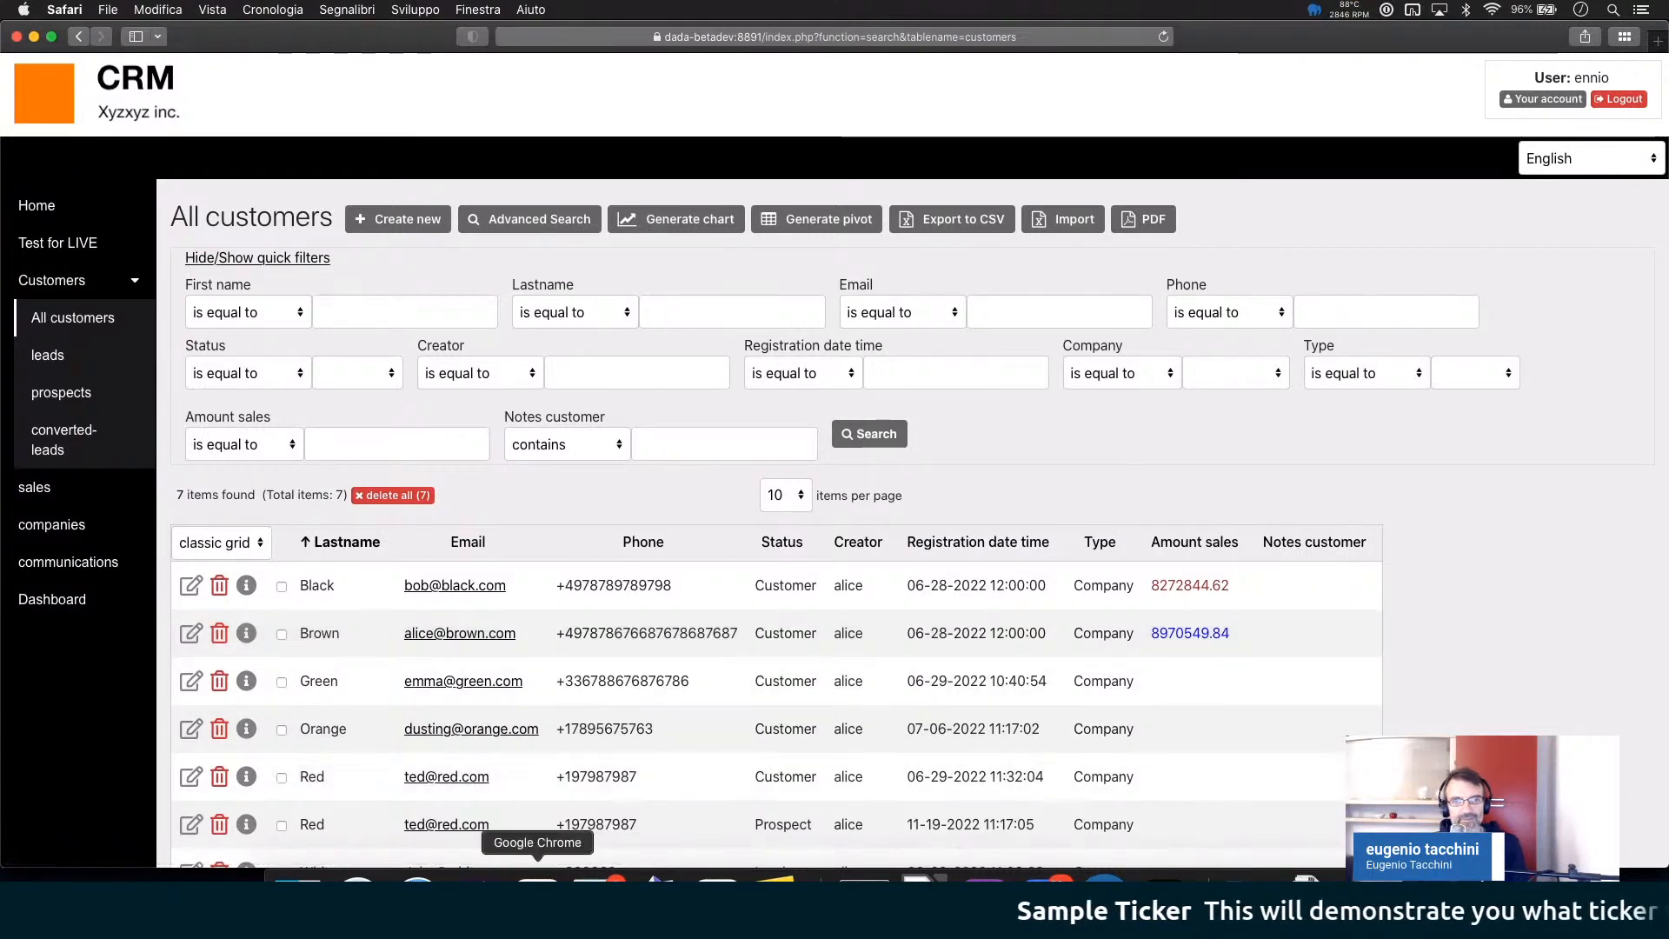
{"action": "left_click", "coordinate": [537, 880]}
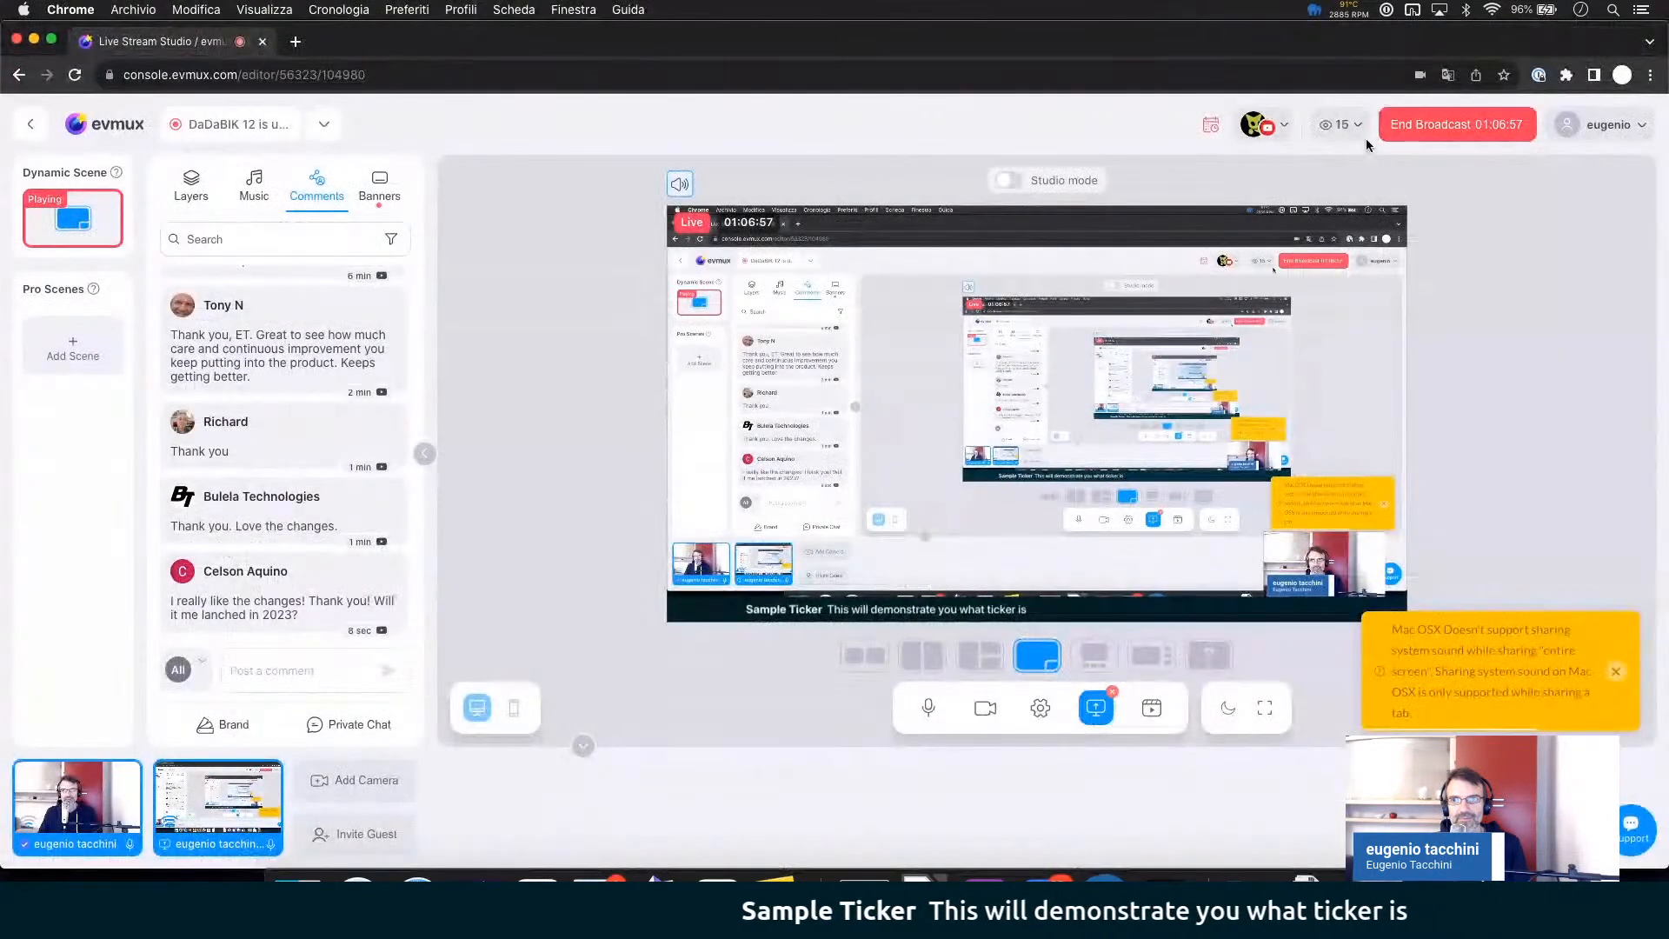